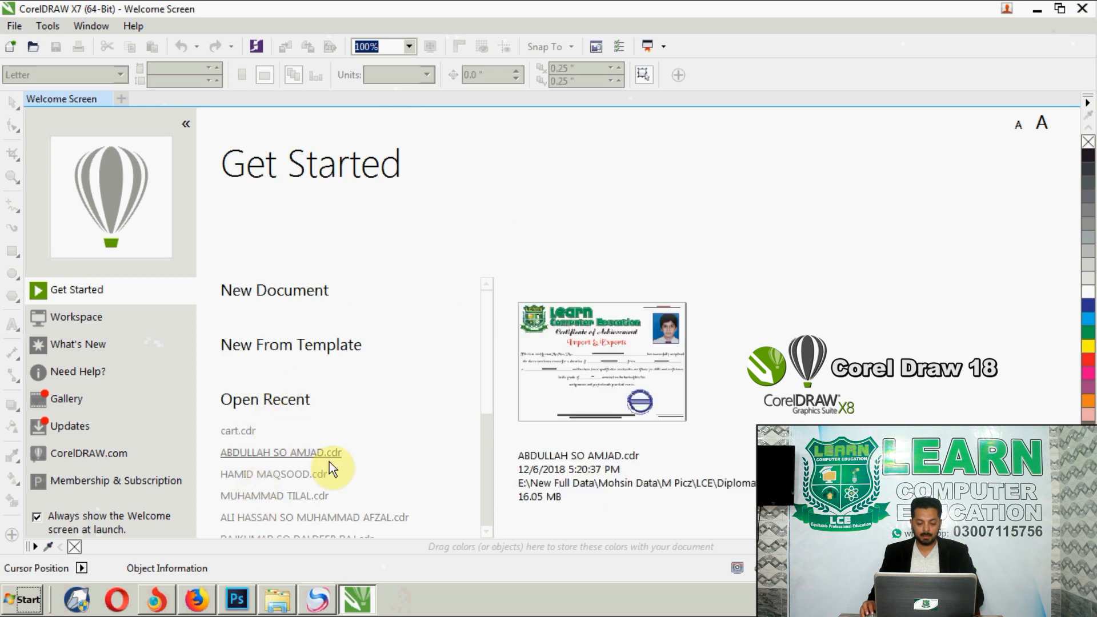
# Browse the recent files list and create a new blank Letter-size document.
pyautogui.moveTo(485, 381); pyautogui.dragTo(489, 469)
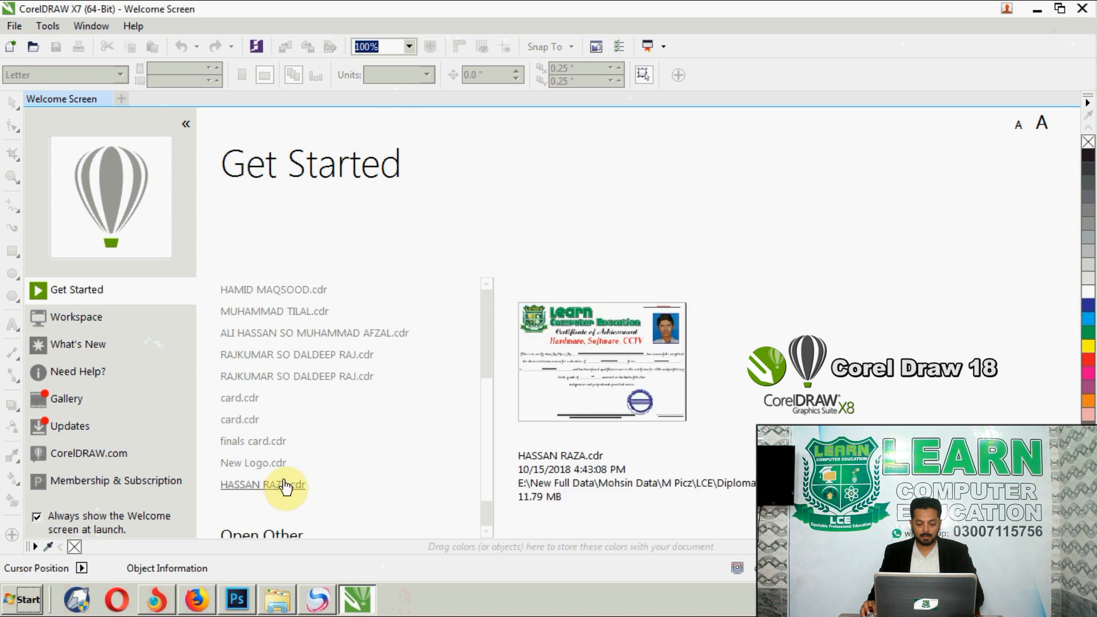
pyautogui.moveTo(489, 438); pyautogui.dragTo(494, 311)
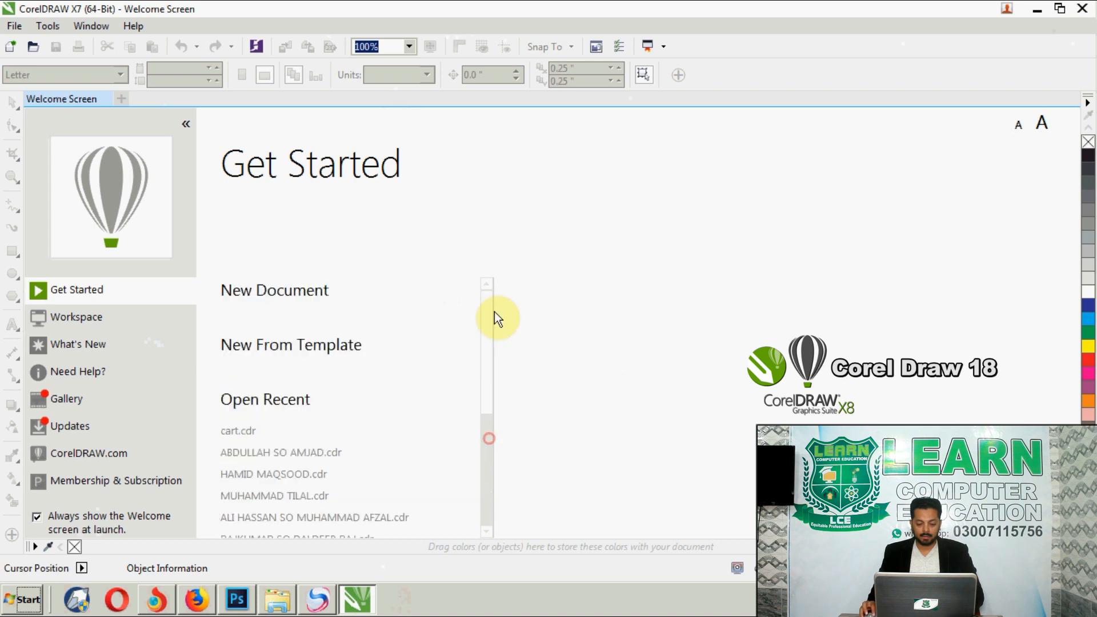
pyautogui.click(292, 294)
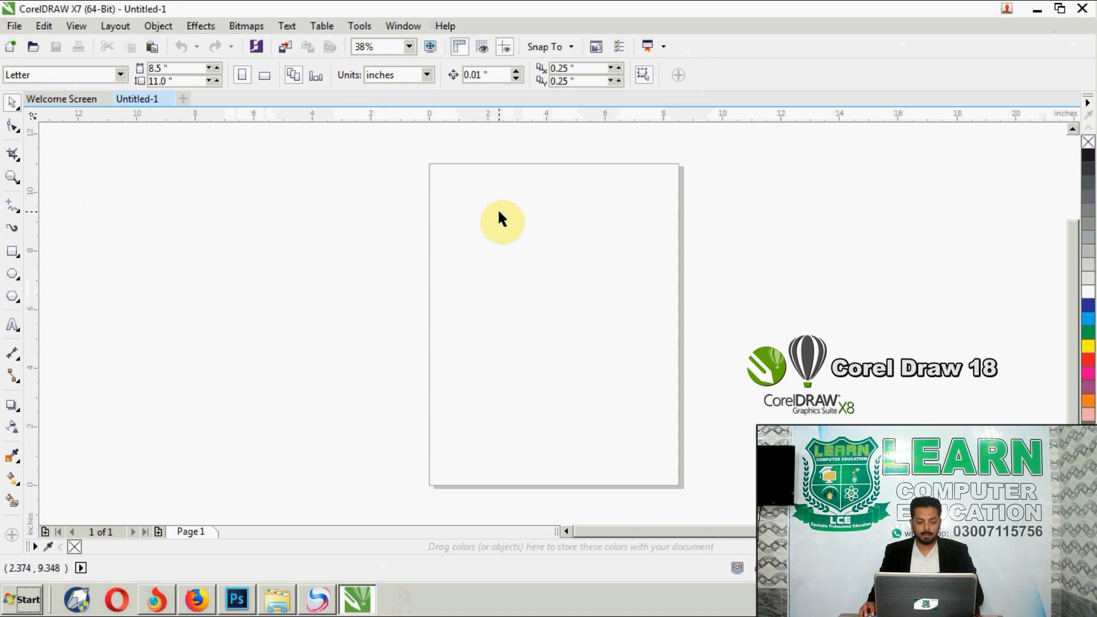
# Draw a rectangle about 6.5 × 3.5 inches in the upper half of the page and deselect it.
pyautogui.click(12, 252)
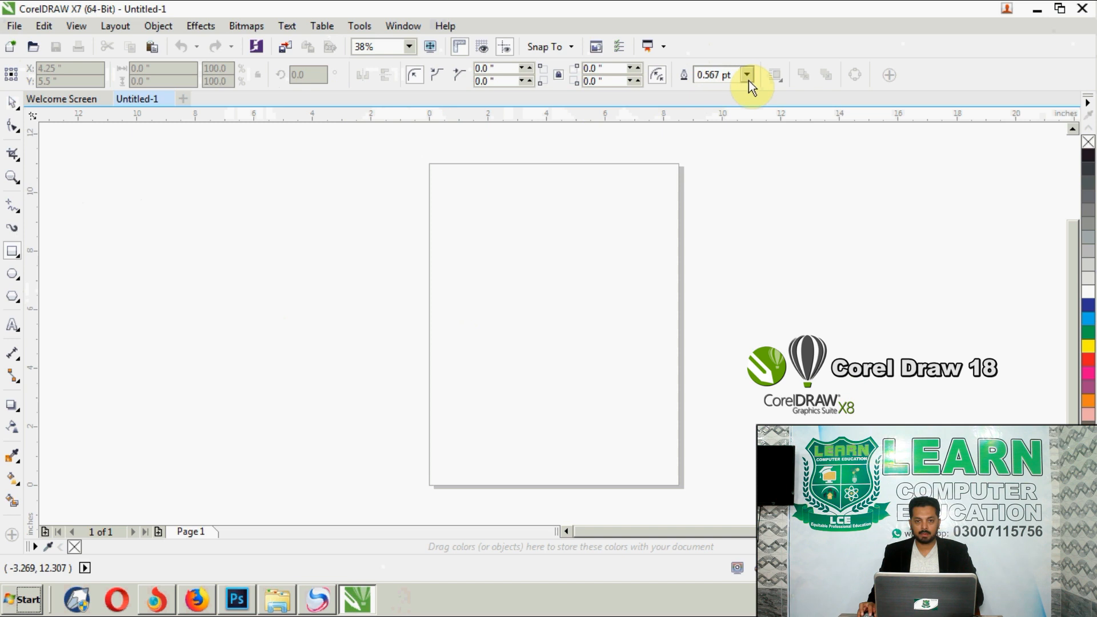
pyautogui.moveTo(466, 224); pyautogui.dragTo(655, 327)
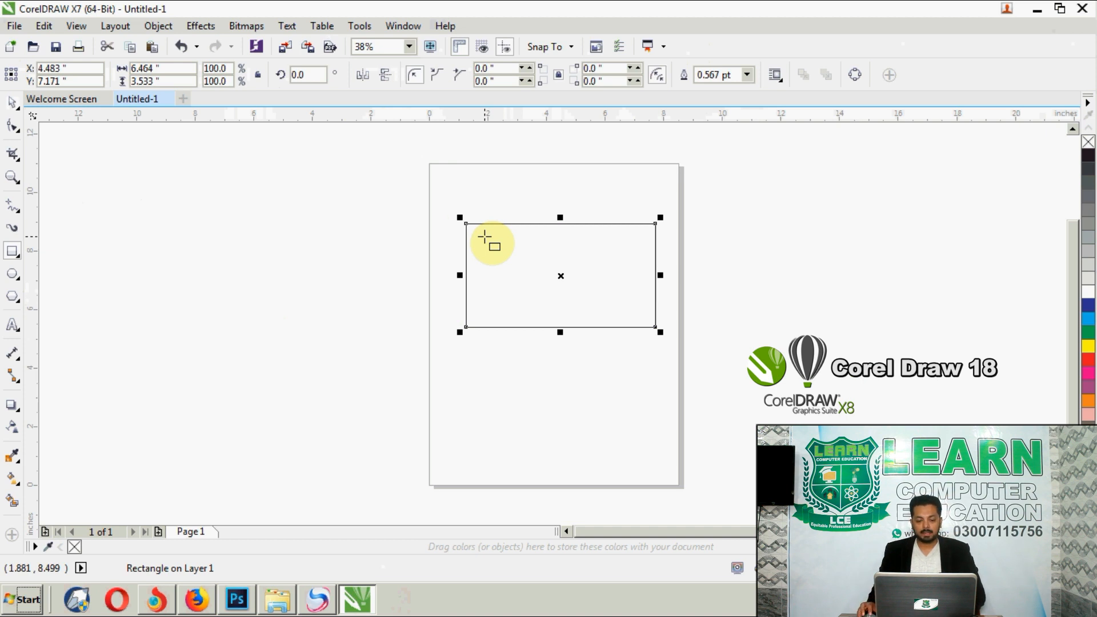
pyautogui.click(432, 241)
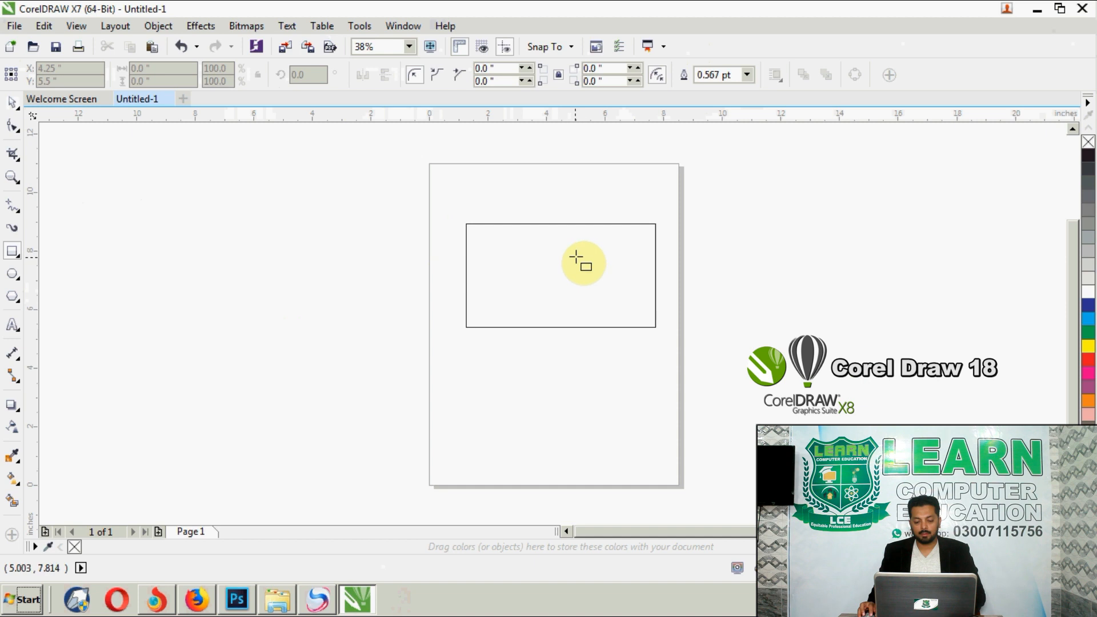
# Select the rectangle by its outline, move it slightly down and delete it.
pyautogui.click(14, 106)
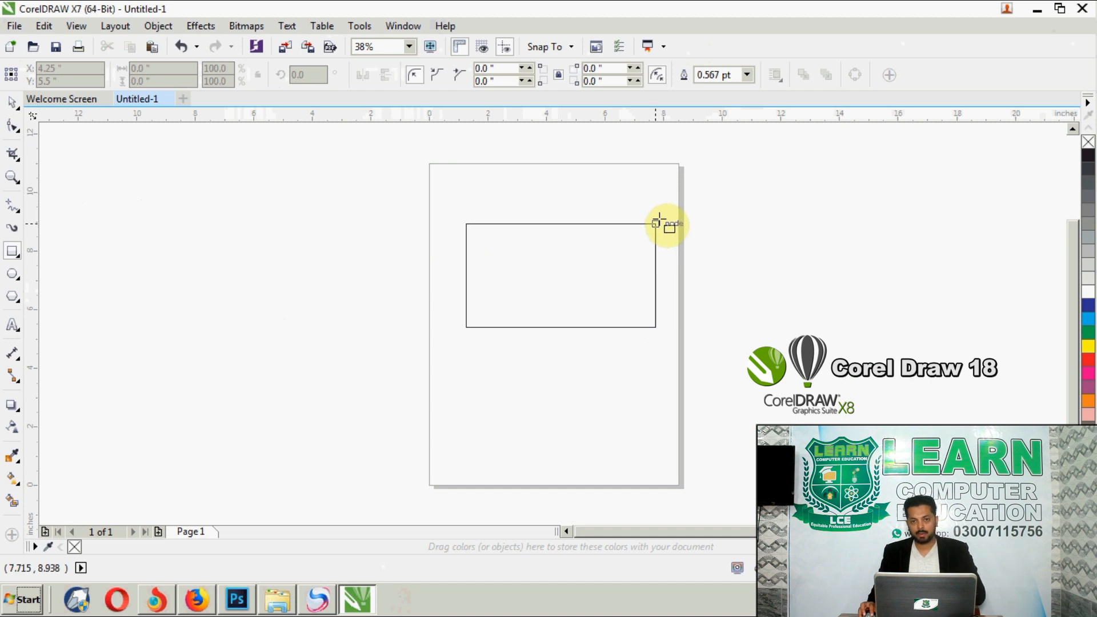
pyautogui.click(12, 104)
pyautogui.click(490, 223)
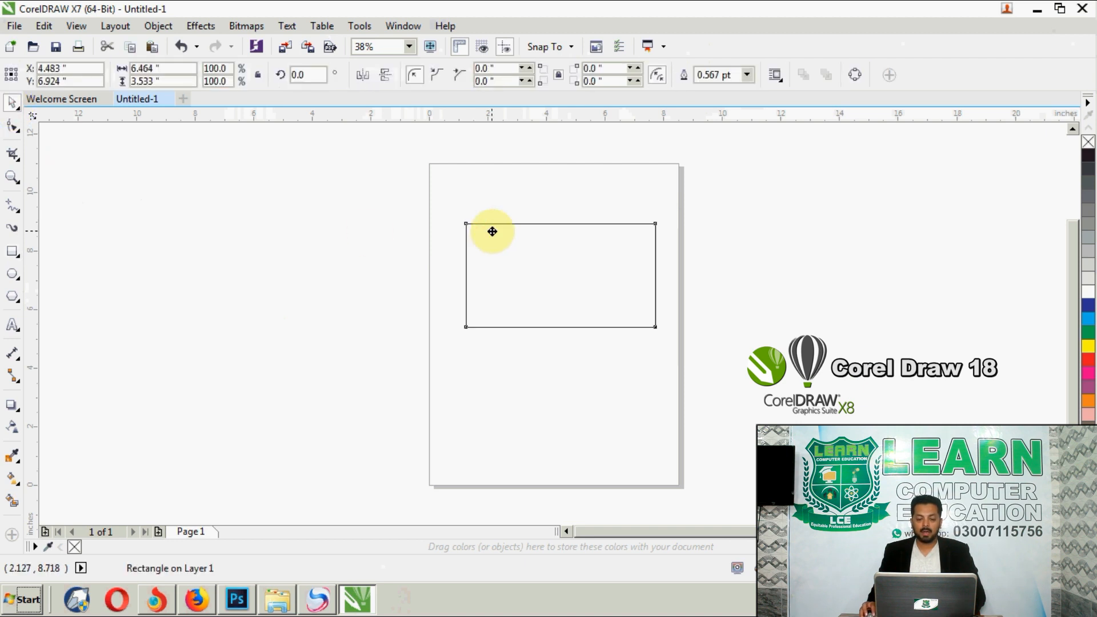
pyautogui.moveTo(492, 231); pyautogui.dragTo(492, 231)
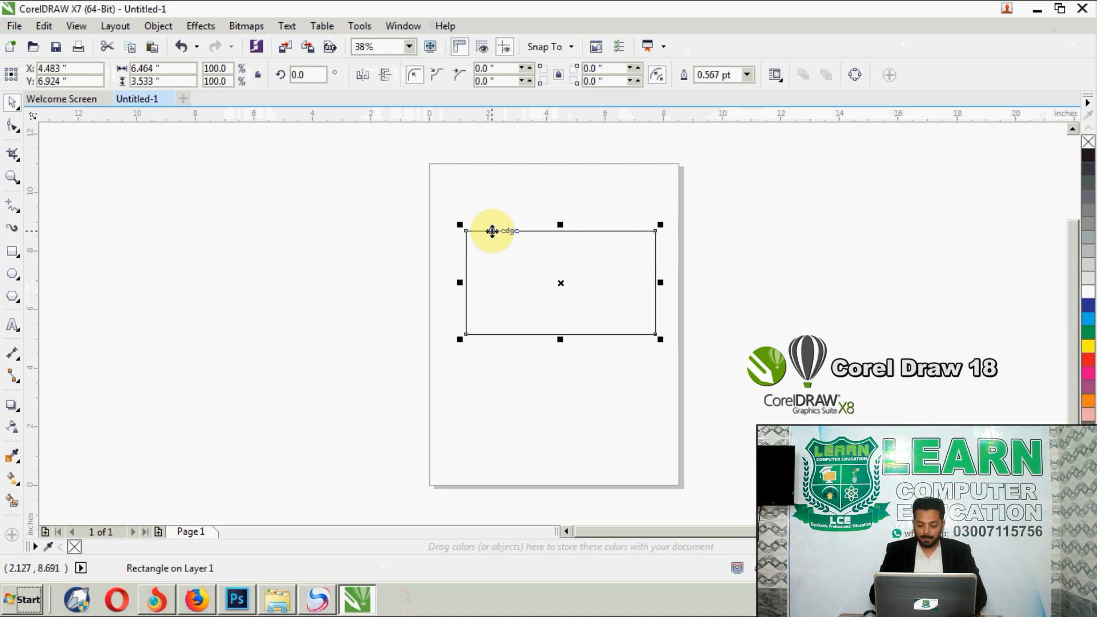
pyautogui.press('Delete')
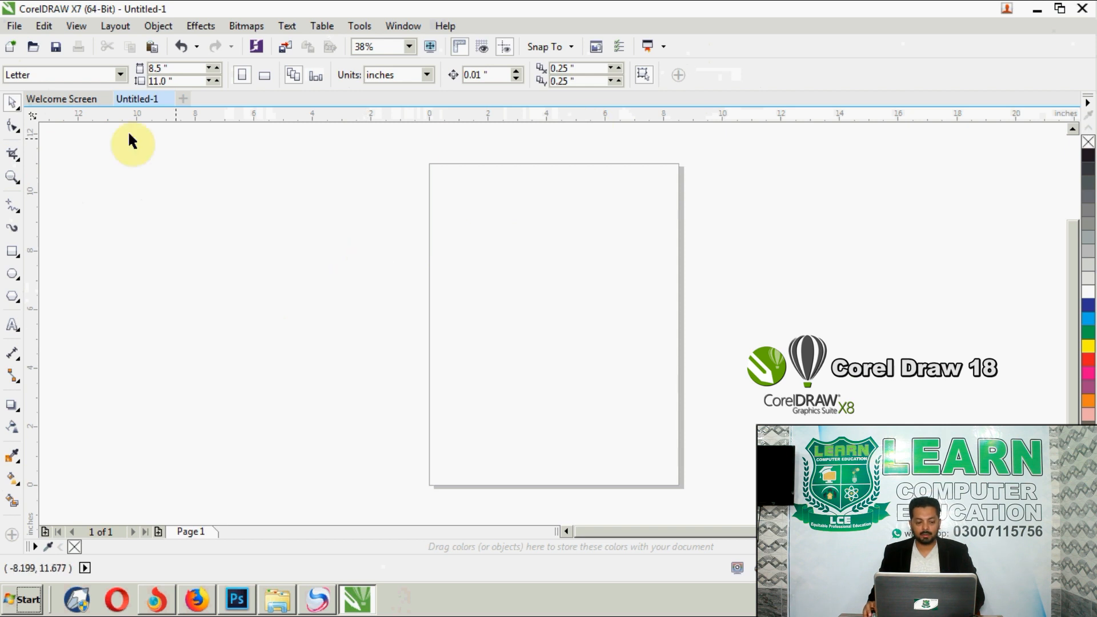
pyautogui.click(12, 228)
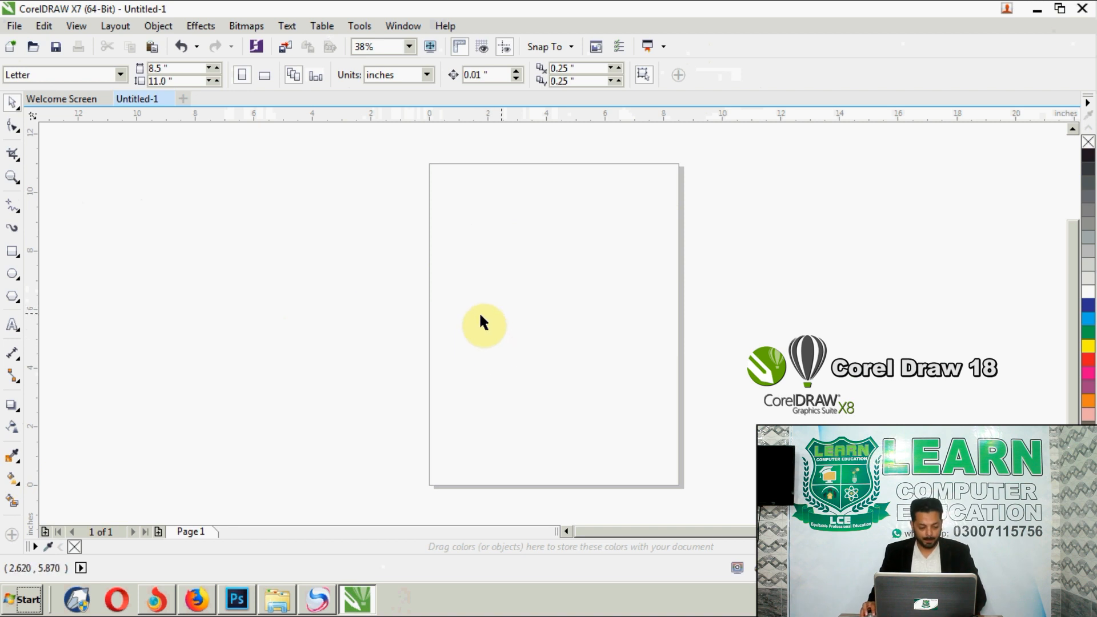
pyautogui.click(10, 256)
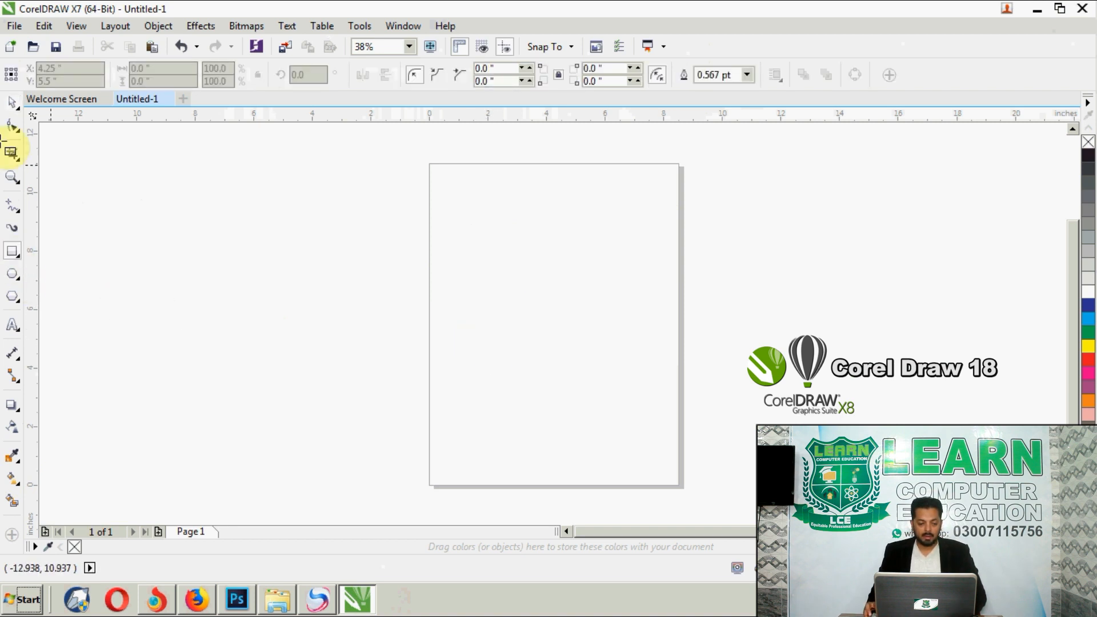
pyautogui.click(10, 103)
pyautogui.click(527, 351)
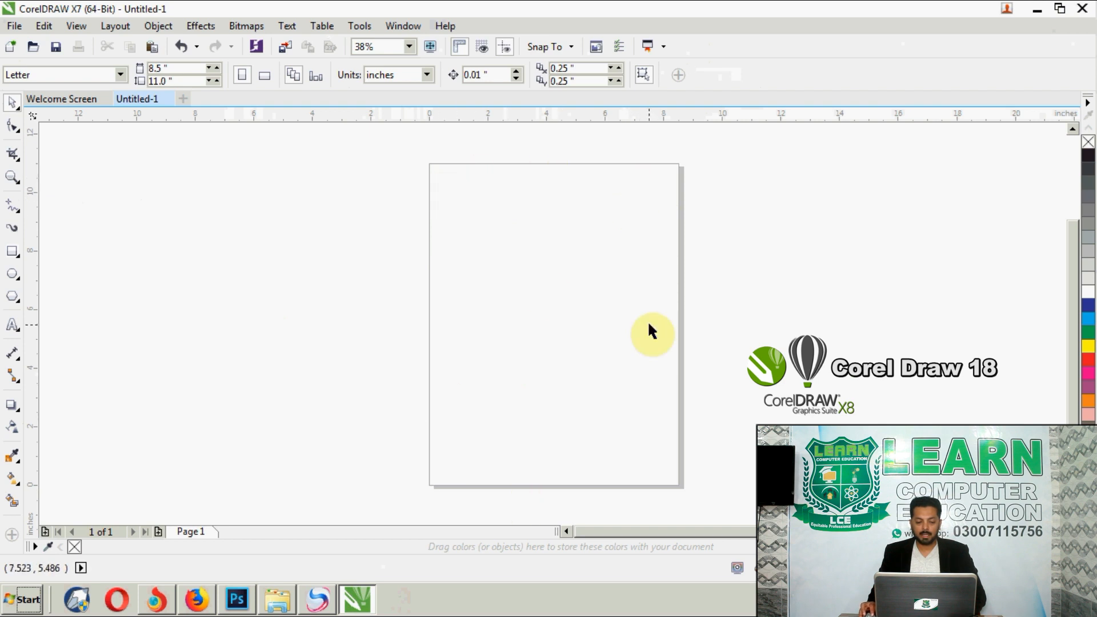
# Set the page size to A4.
pyautogui.click(118, 73)
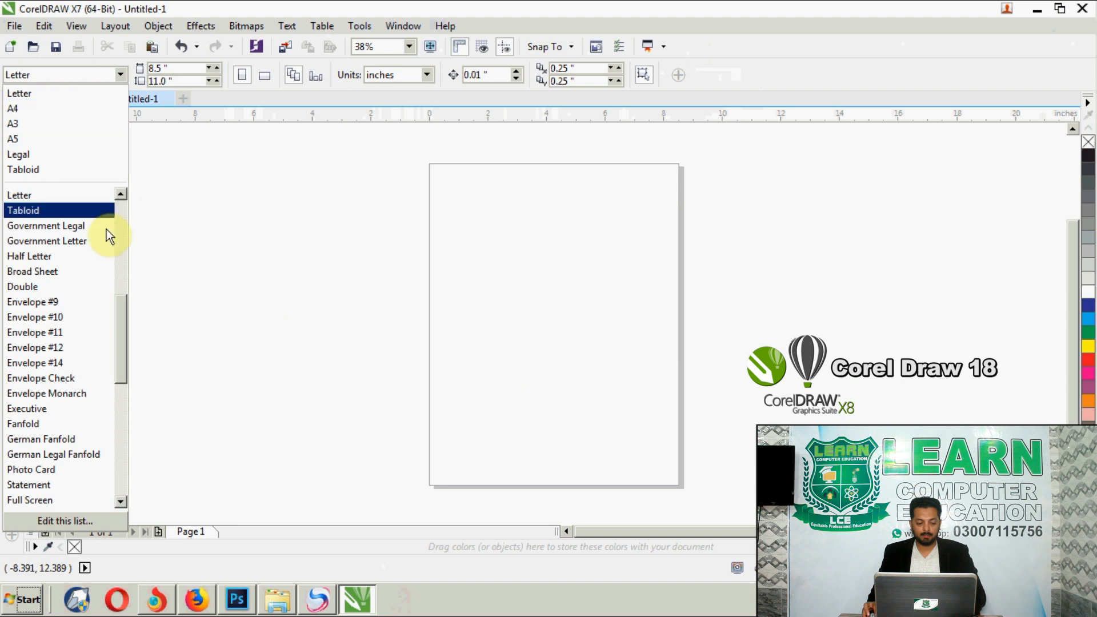
pyautogui.moveTo(124, 318); pyautogui.dragTo(33, 204)
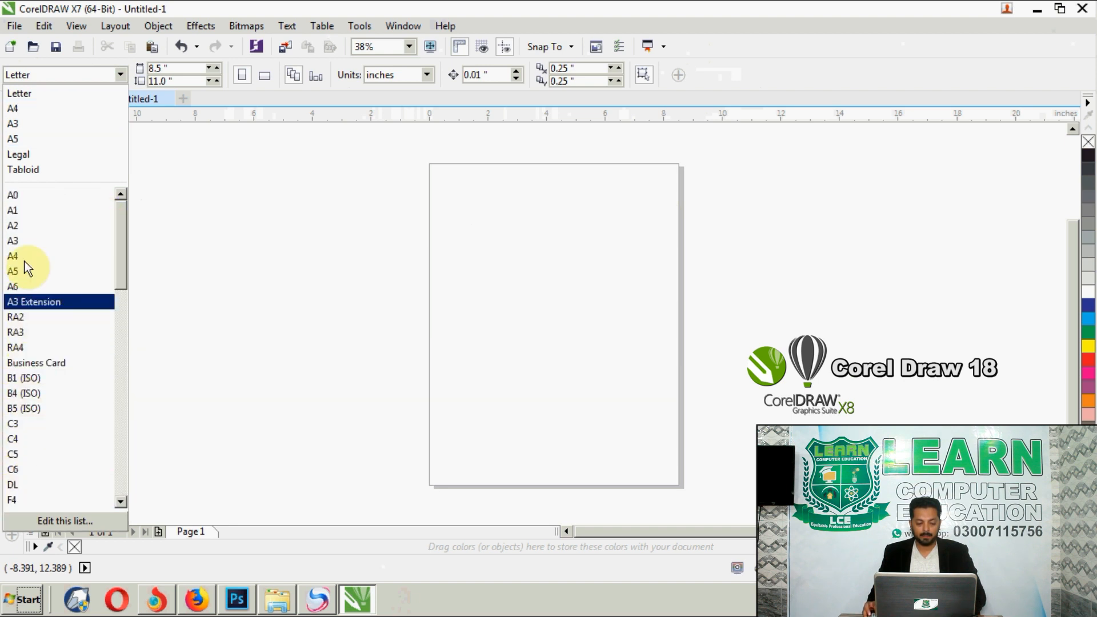
pyautogui.moveTo(127, 259); pyautogui.dragTo(114, 212)
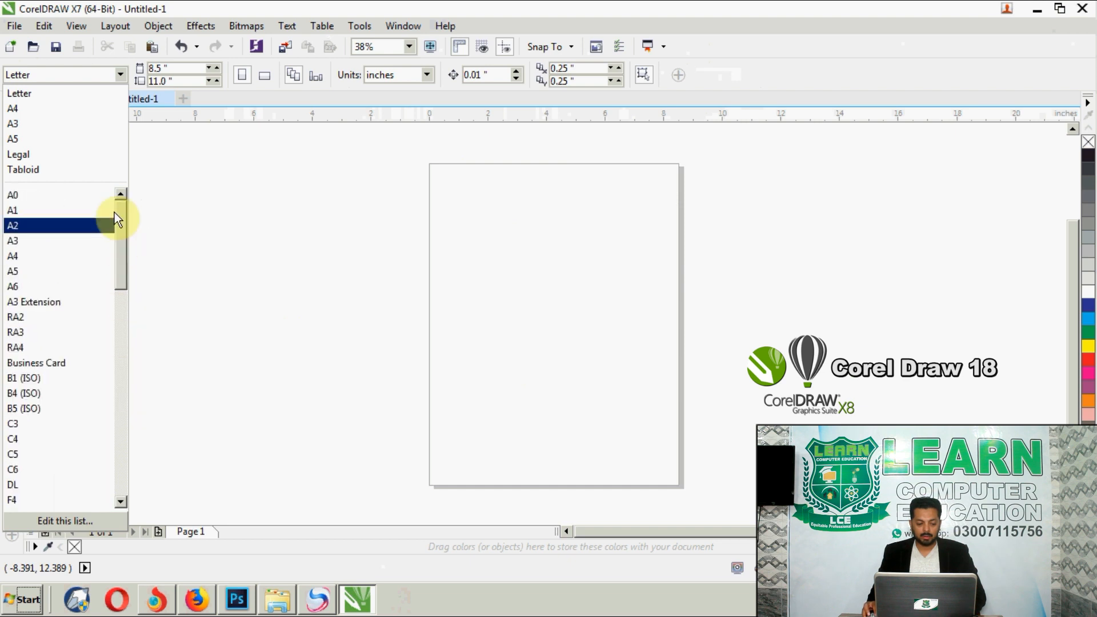
pyautogui.click(29, 112)
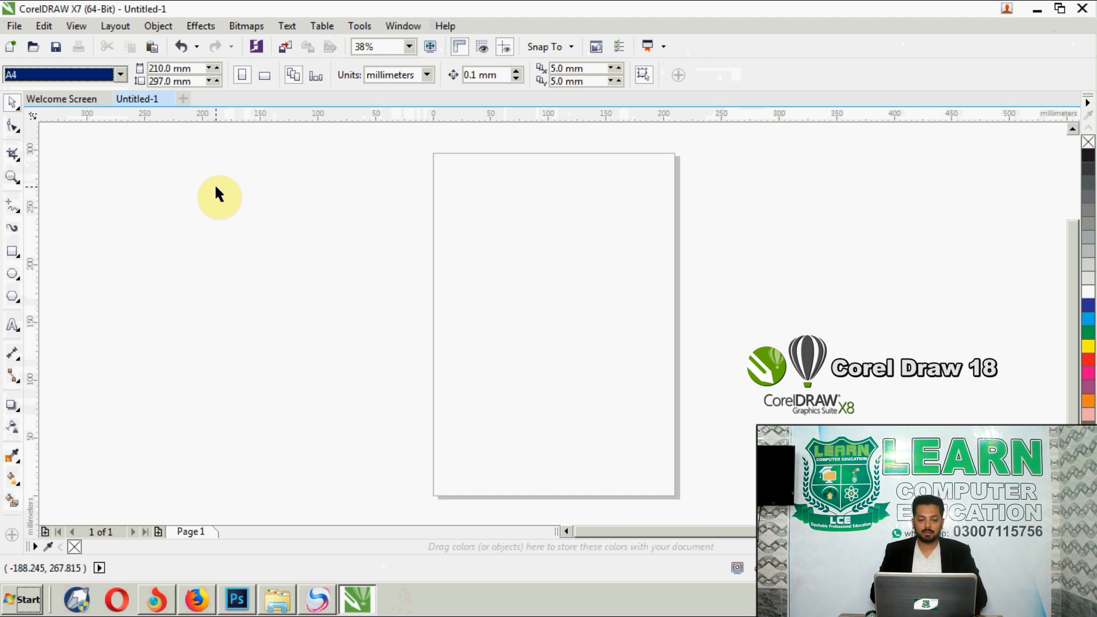
pyautogui.click(121, 75)
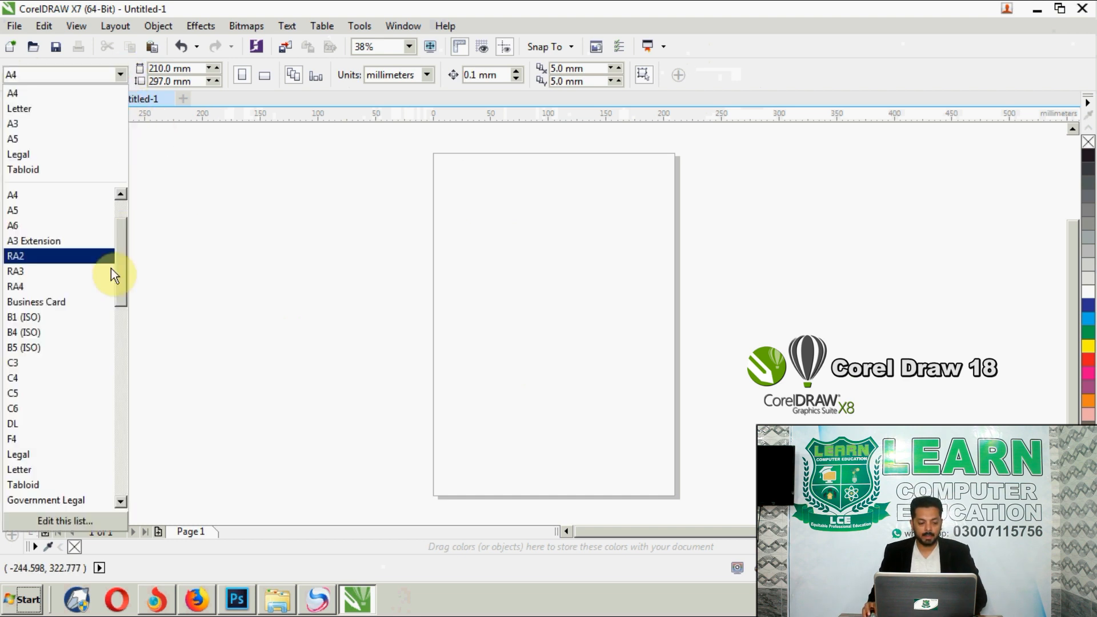
pyautogui.moveTo(119, 256); pyautogui.dragTo(108, 225)
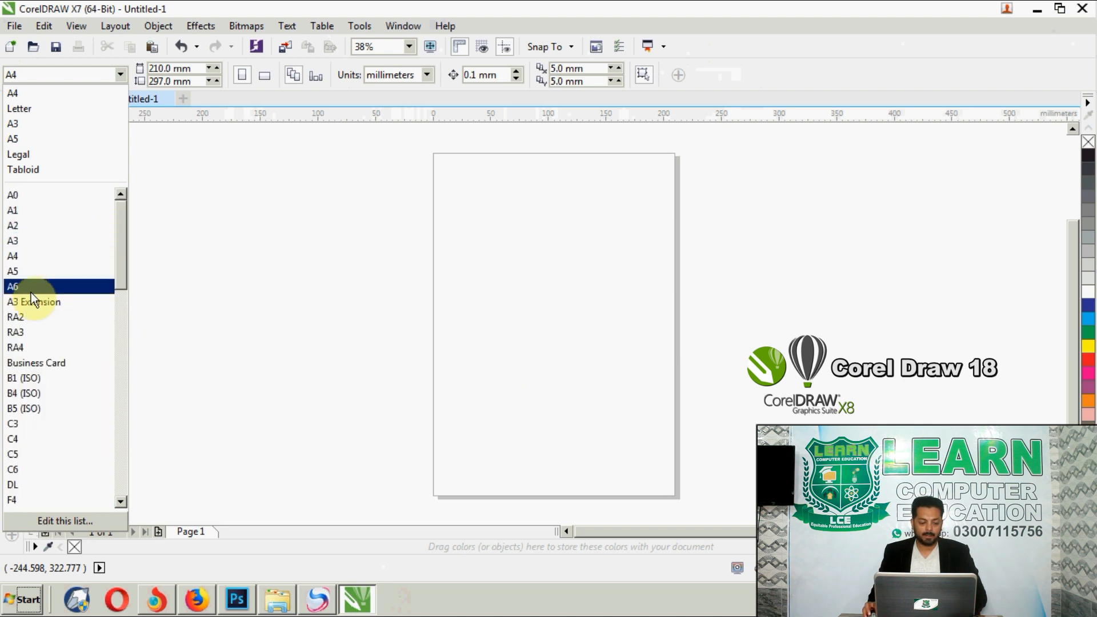
pyautogui.click(408, 322)
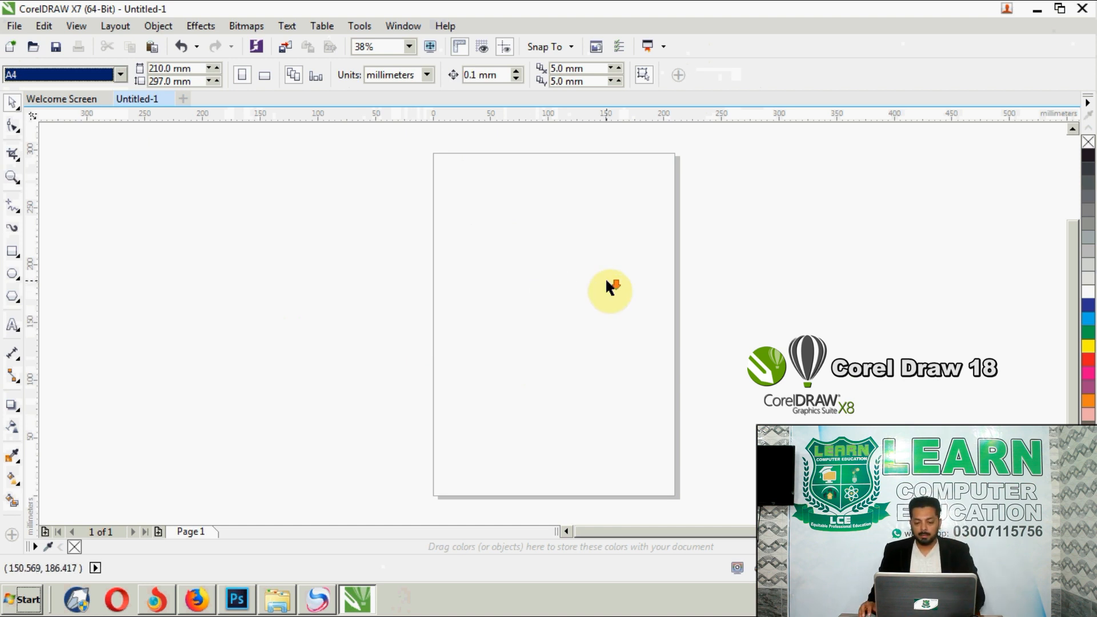
# Examine the blank A4 page at different zoom levels and shift it within the view.
pyautogui.scroll(-6, 606, 281)
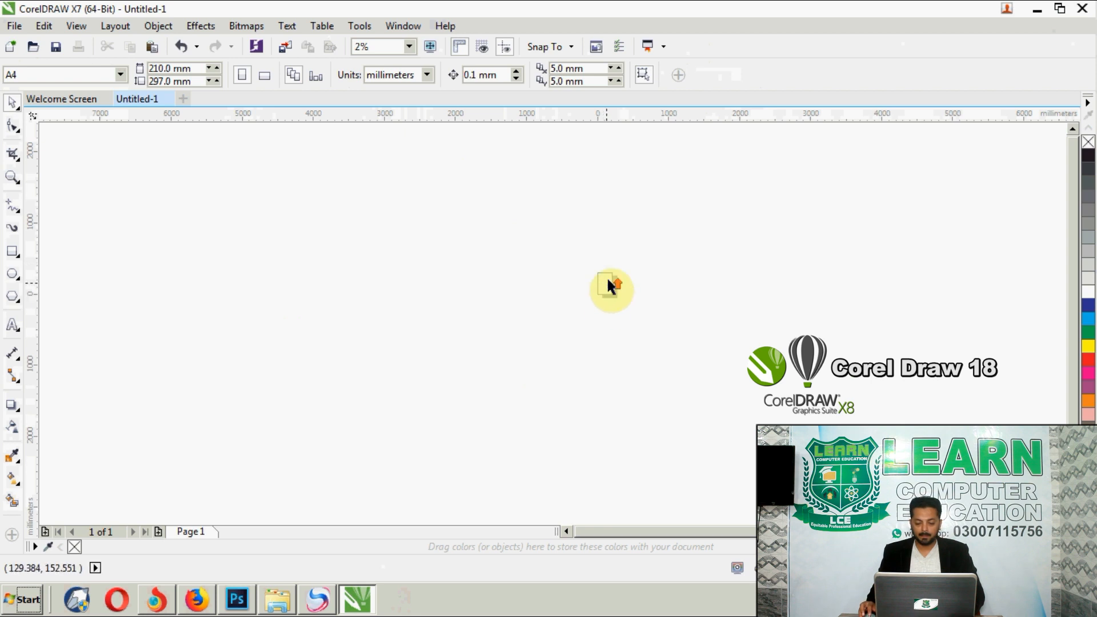
pyautogui.scroll(5, 609, 278)
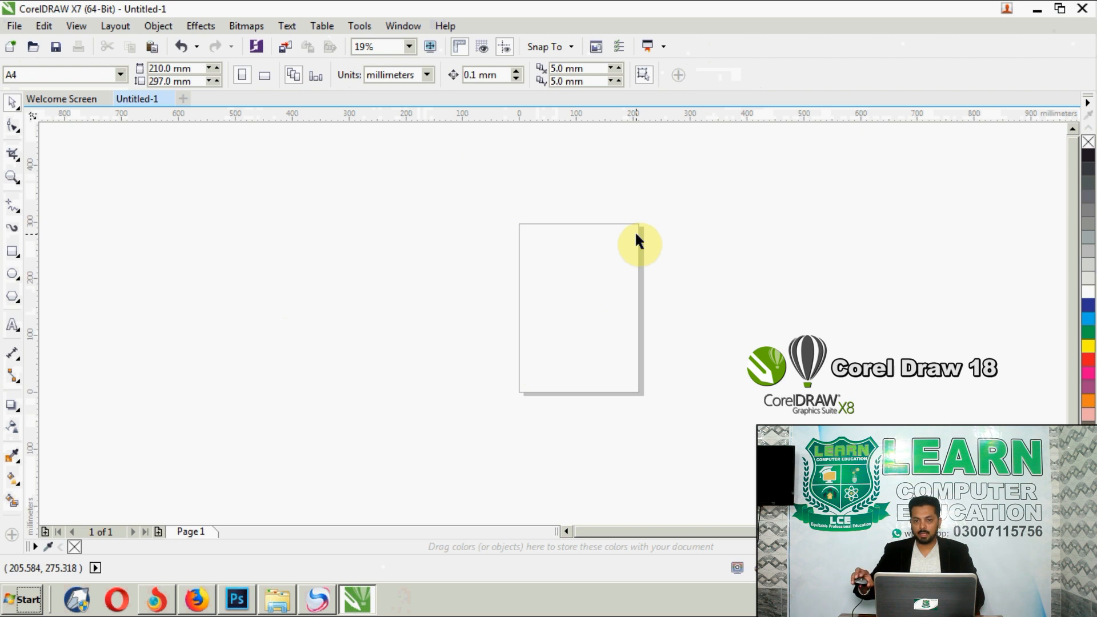
pyautogui.scroll(-1, 635, 231)
pyautogui.scroll(1, 636, 231)
pyautogui.scroll(-1, 635, 230)
pyautogui.scroll(1, 635, 230)
pyautogui.scroll(-1, 557, 232)
pyautogui.scroll(2, 588, 226)
pyautogui.scroll(-1, 551, 197)
pyautogui.moveTo(566, 211); pyautogui.dragTo(632, 268)
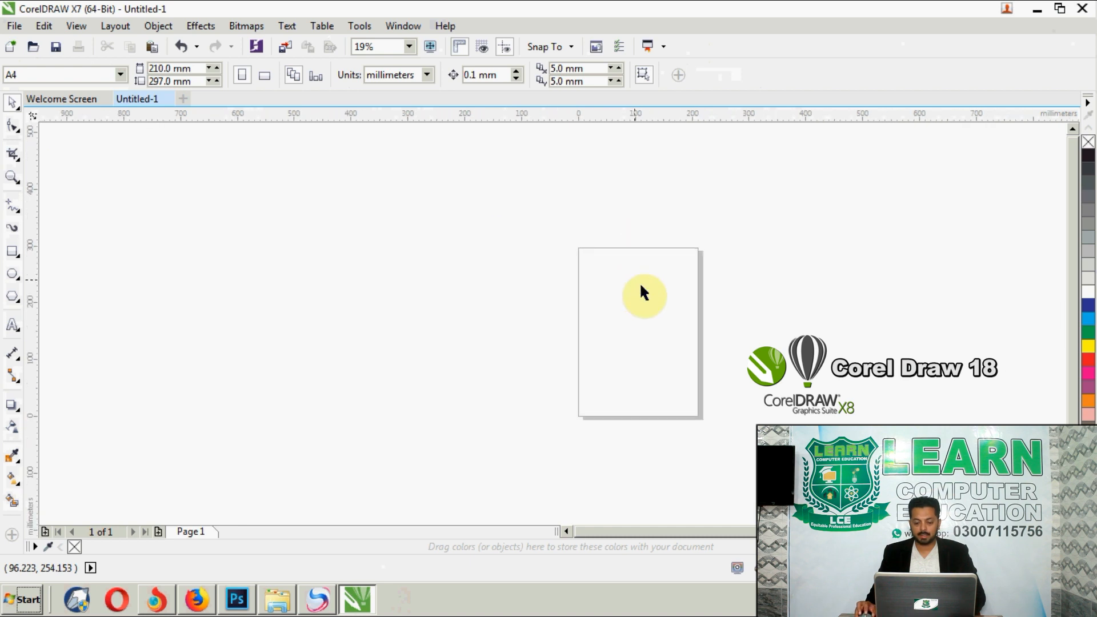
pyautogui.scroll(1, 542, 260)
pyautogui.scroll(-1, 615, 245)
pyautogui.scroll(1, 636, 289)
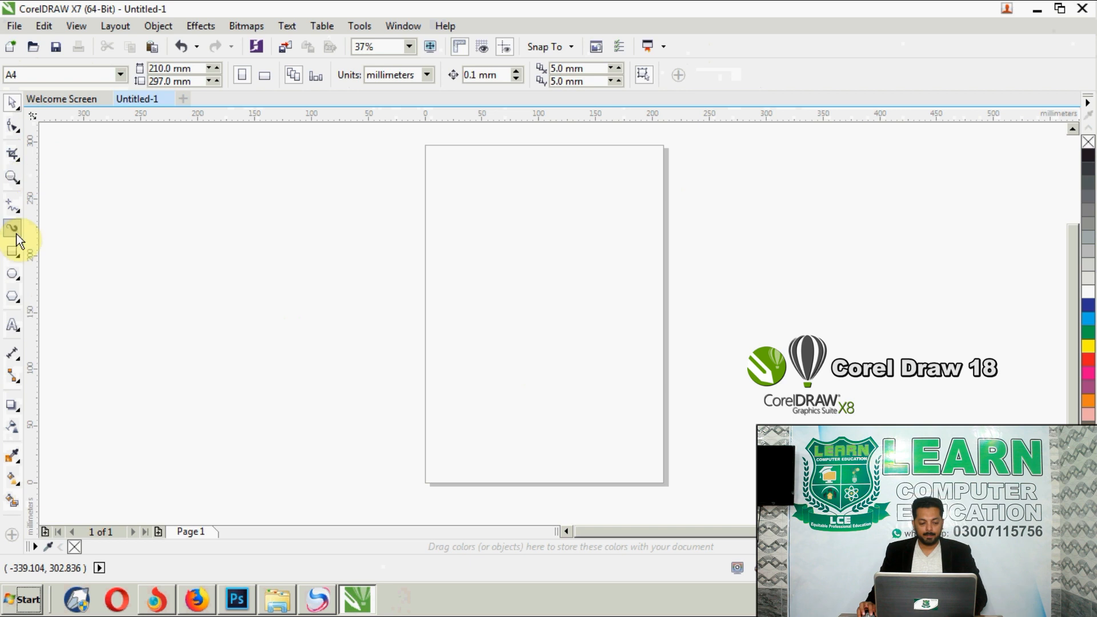
pyautogui.click(12, 251)
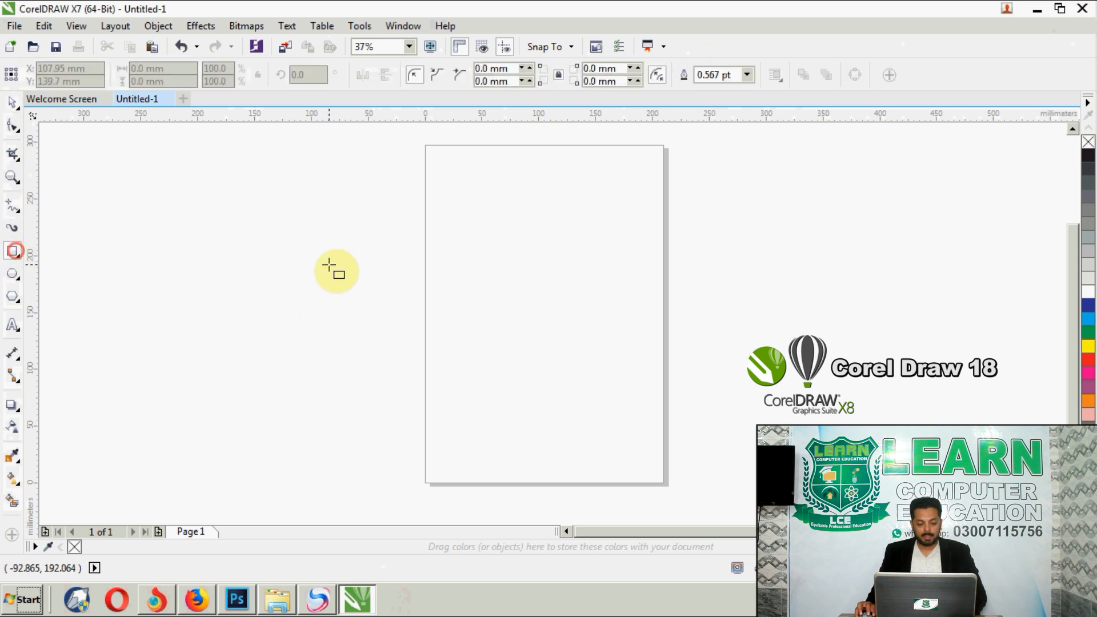
pyautogui.click(13, 102)
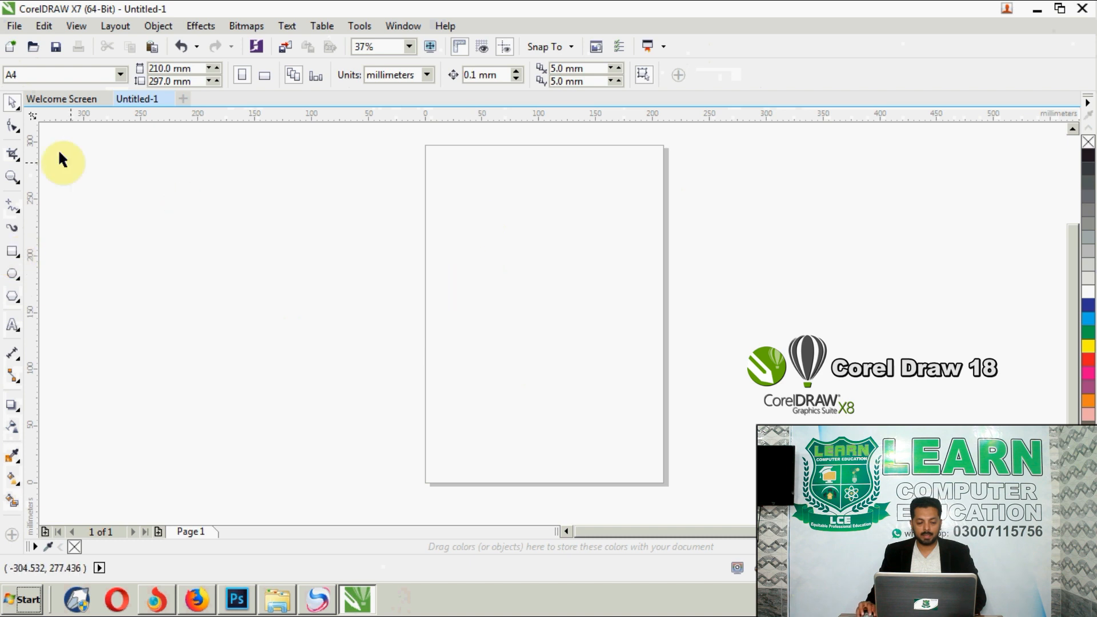
pyautogui.click(12, 103)
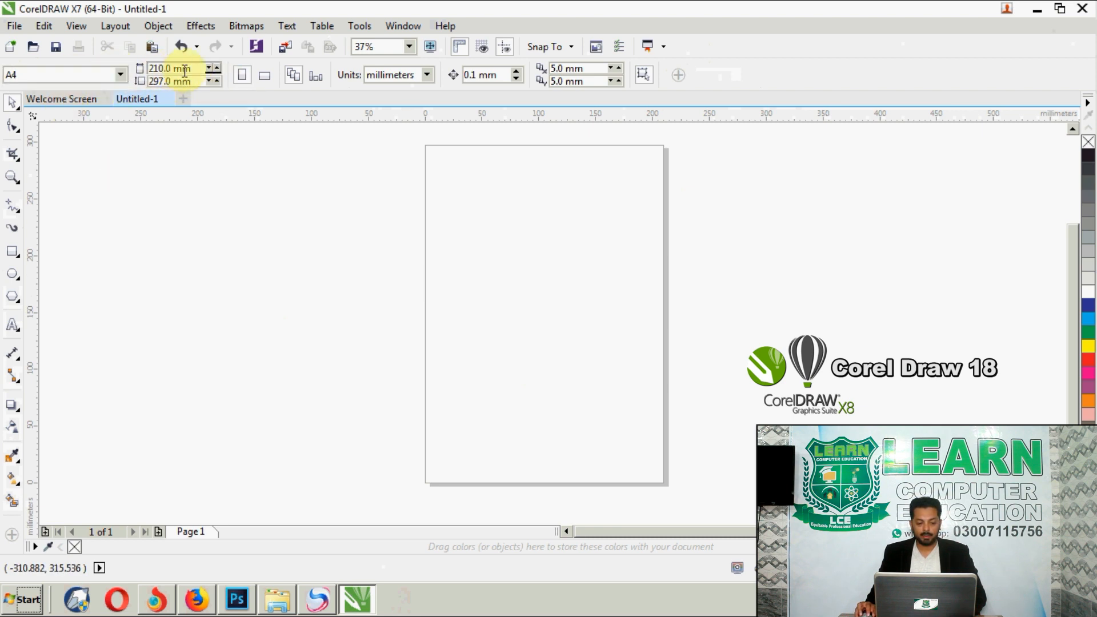
# Change the document's measurement units to inches.
pyautogui.click(425, 74)
pyautogui.click(417, 87)
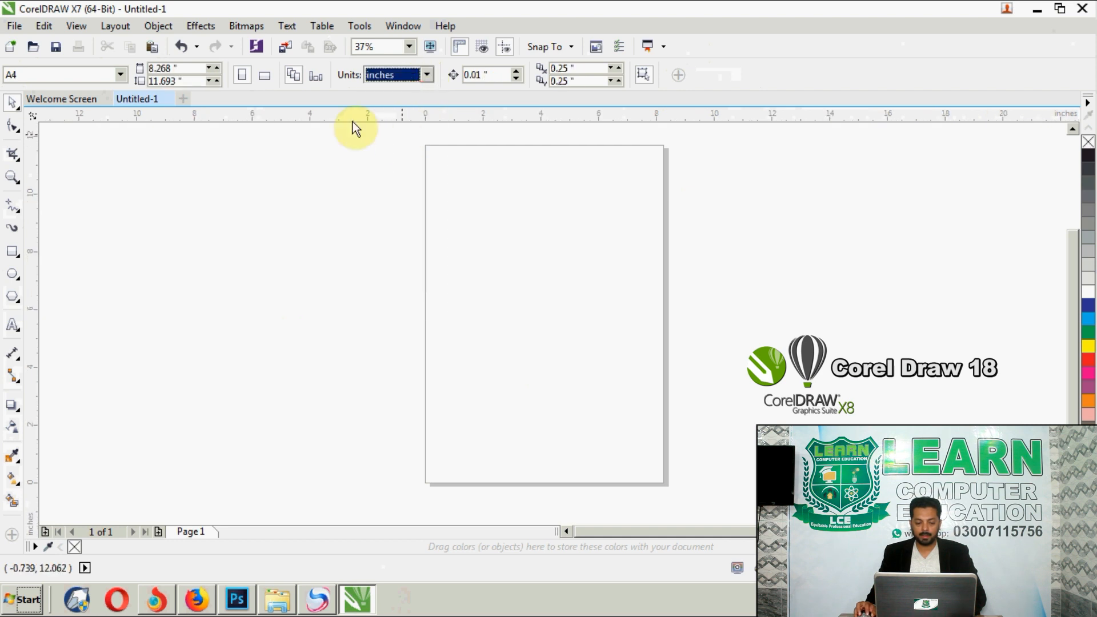
# Switch the page orientation to landscape and return it to portrait.
pyautogui.click(243, 76)
pyautogui.click(263, 78)
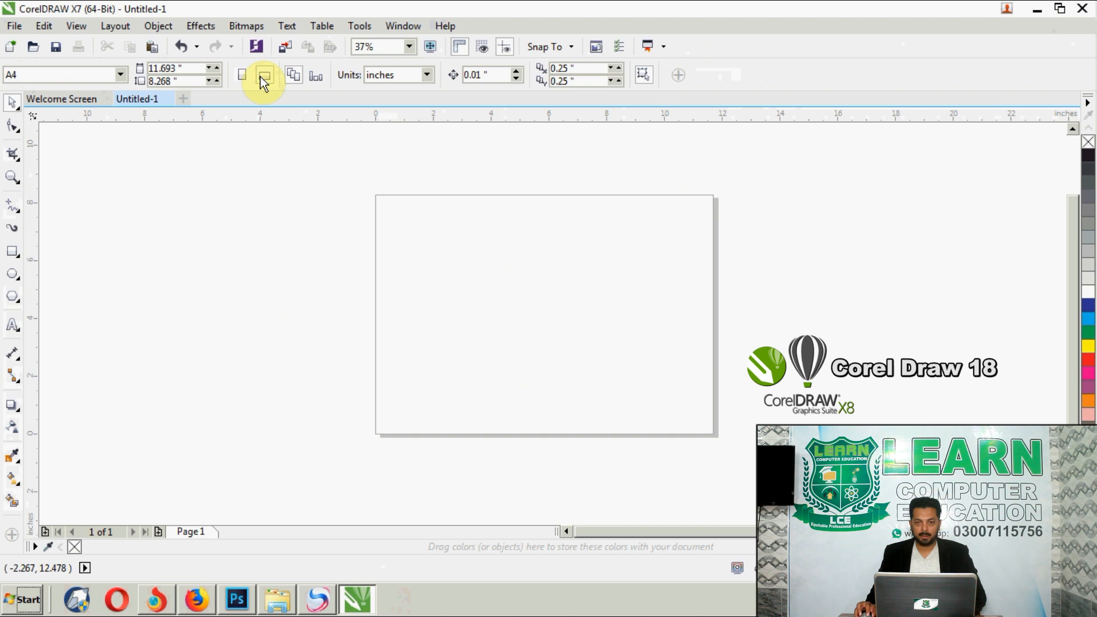
pyautogui.click(241, 76)
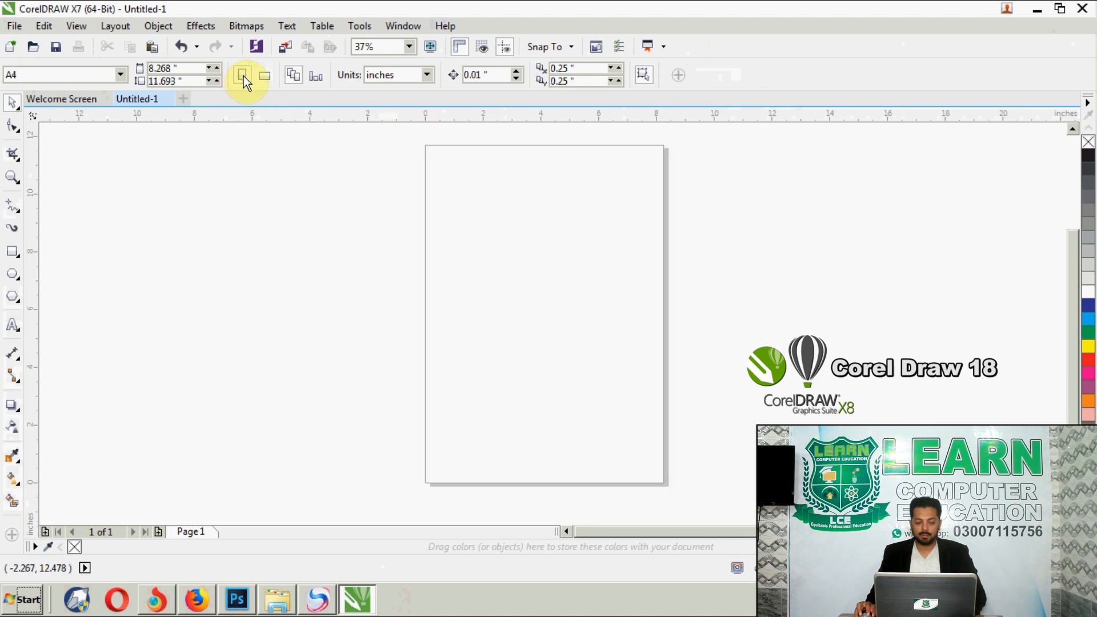
pyautogui.click(428, 76)
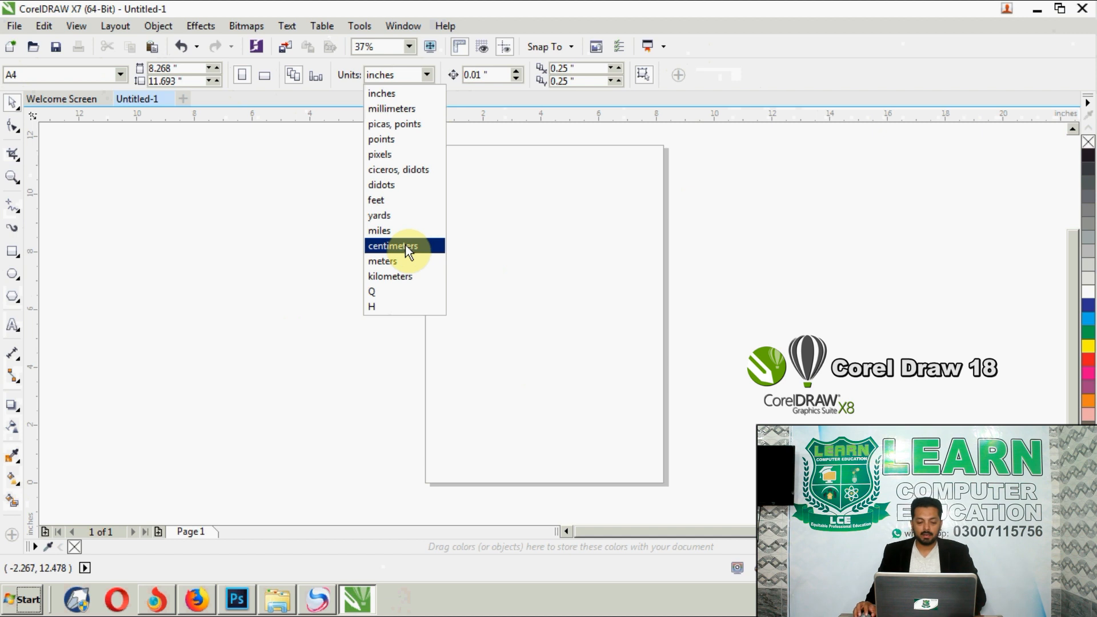
pyautogui.click(520, 264)
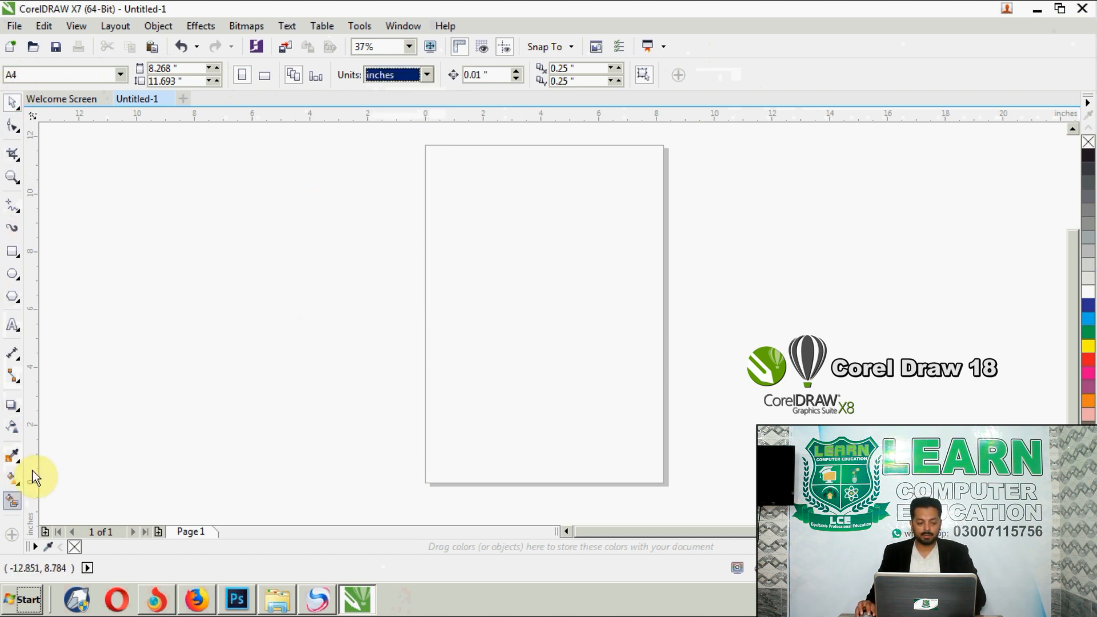
# Draw a rectangle about 7.3 × 4.0 inches across the middle of the page and fill it with light blue.
pyautogui.click(12, 252)
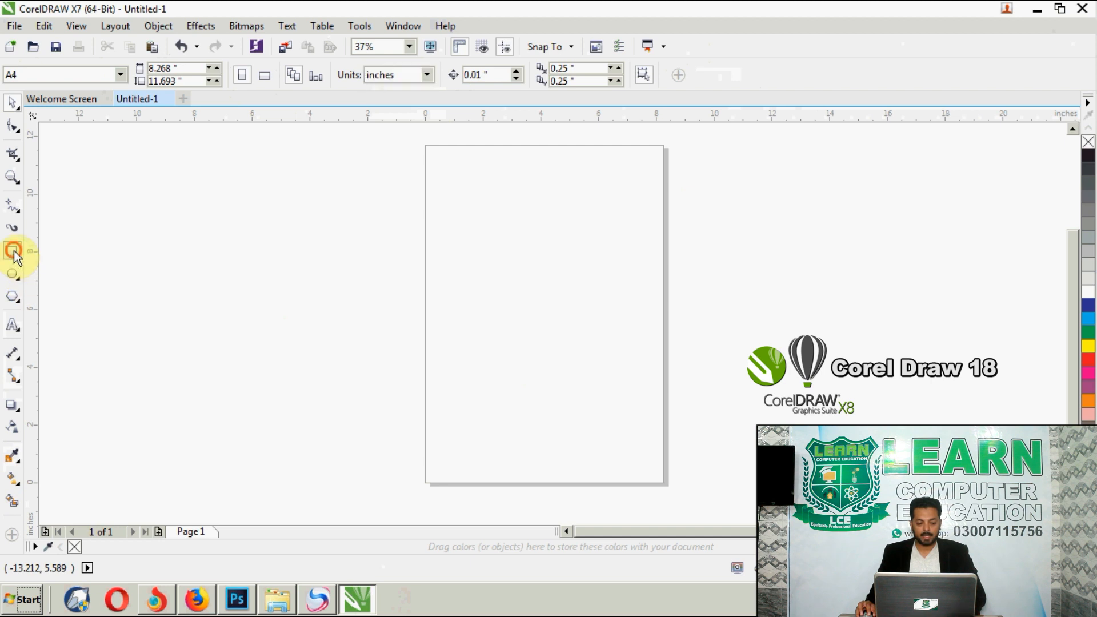
pyautogui.moveTo(441, 243); pyautogui.dragTo(653, 360)
pyautogui.click(13, 106)
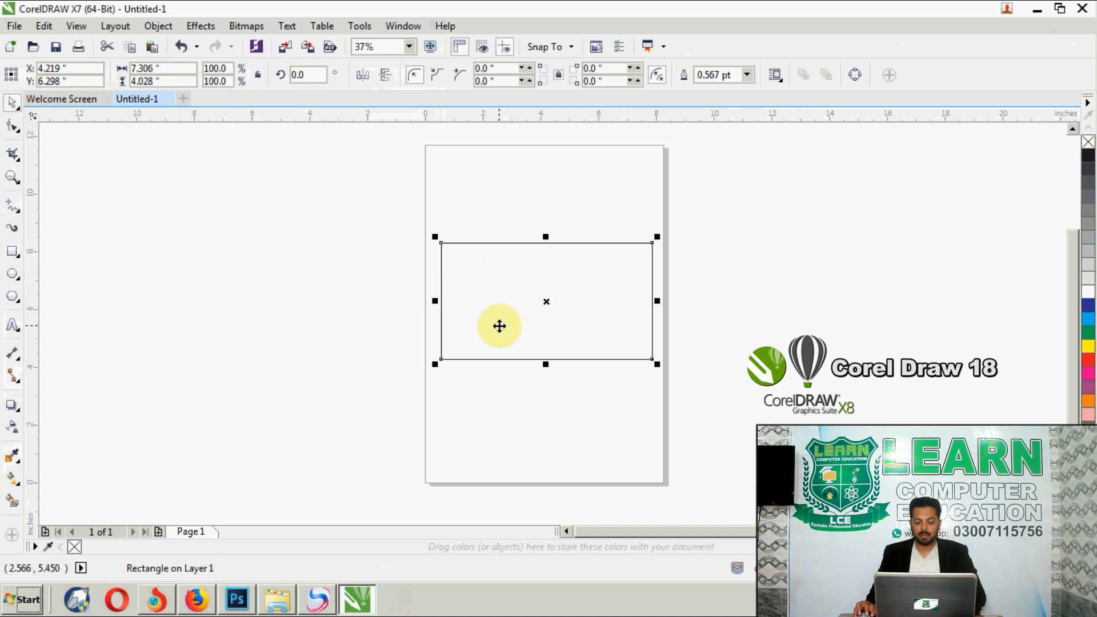
pyautogui.click(1089, 318)
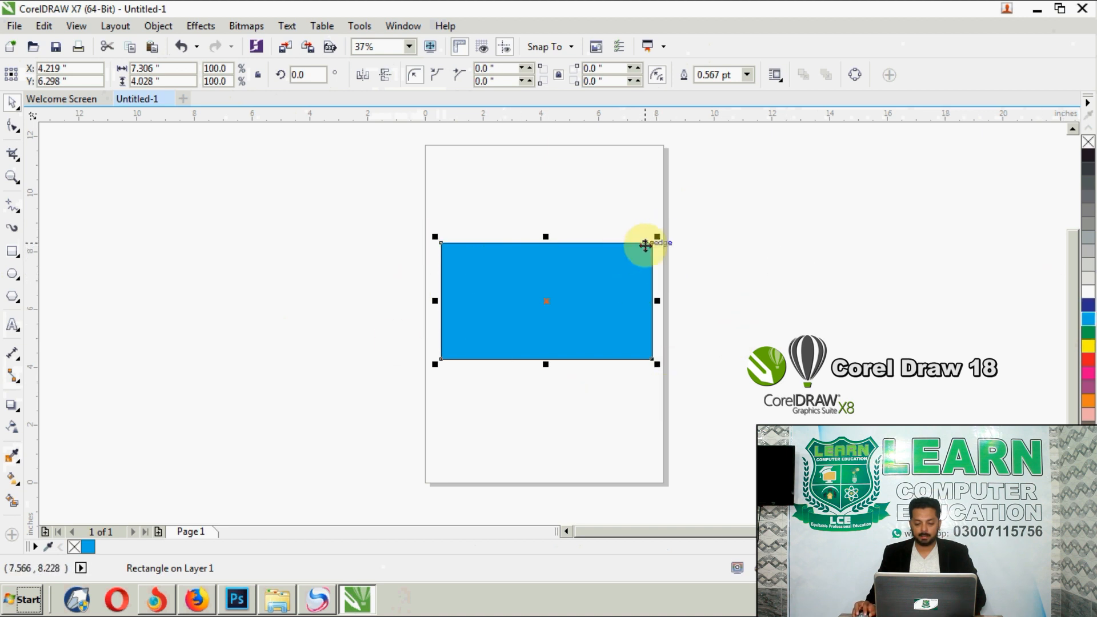
# Scale the blue rectangle down proportionally to about 6.8 × 3.7 inches and move it towards the upper middle of the page.
pyautogui.moveTo(656, 235)
pyautogui.mouseDown()
pyautogui.moveTo(495, 324)
pyautogui.moveTo(635, 238)
pyautogui.mouseUp()
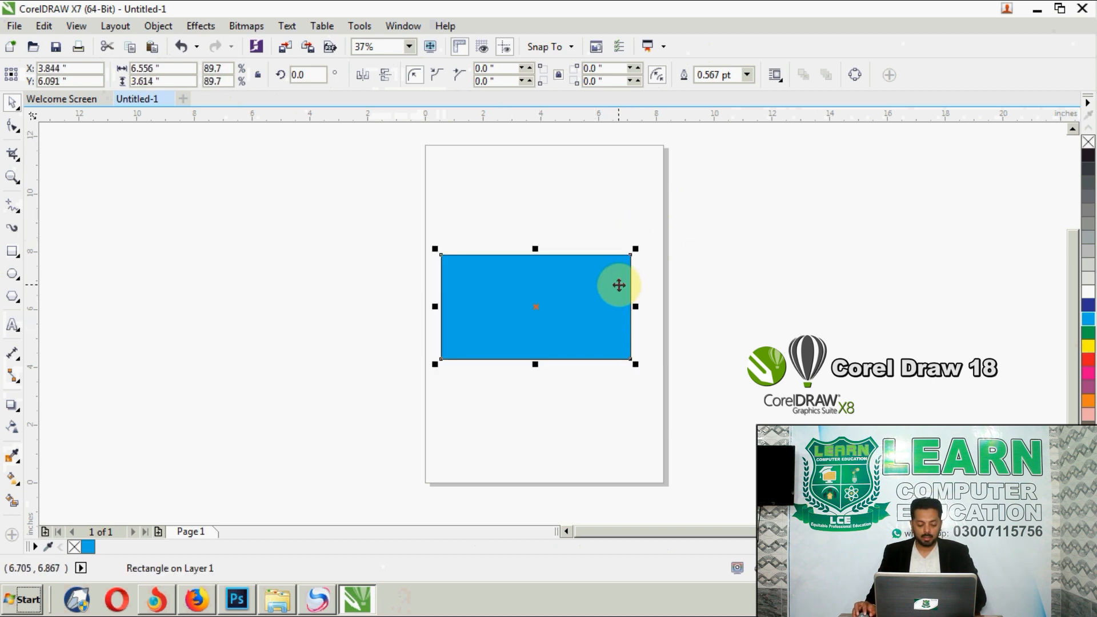
pyautogui.moveTo(634, 248)
pyautogui.mouseDown()
pyautogui.moveTo(600, 290)
pyautogui.moveTo(559, 293)
pyautogui.moveTo(639, 245)
pyautogui.moveTo(634, 252)
pyautogui.mouseUp()
pyautogui.moveTo(591, 292); pyautogui.dragTo(605, 268)
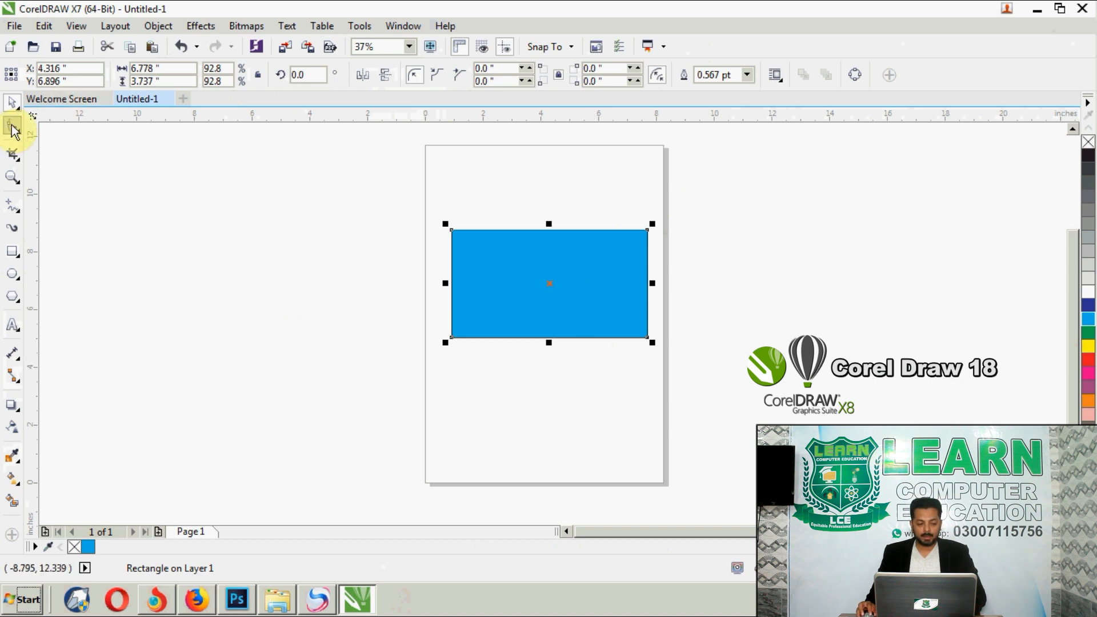
# Rotate the rectangle clockwise about its centre to an angle of about 305 degrees and undo the rotation.
pyautogui.click(554, 261)
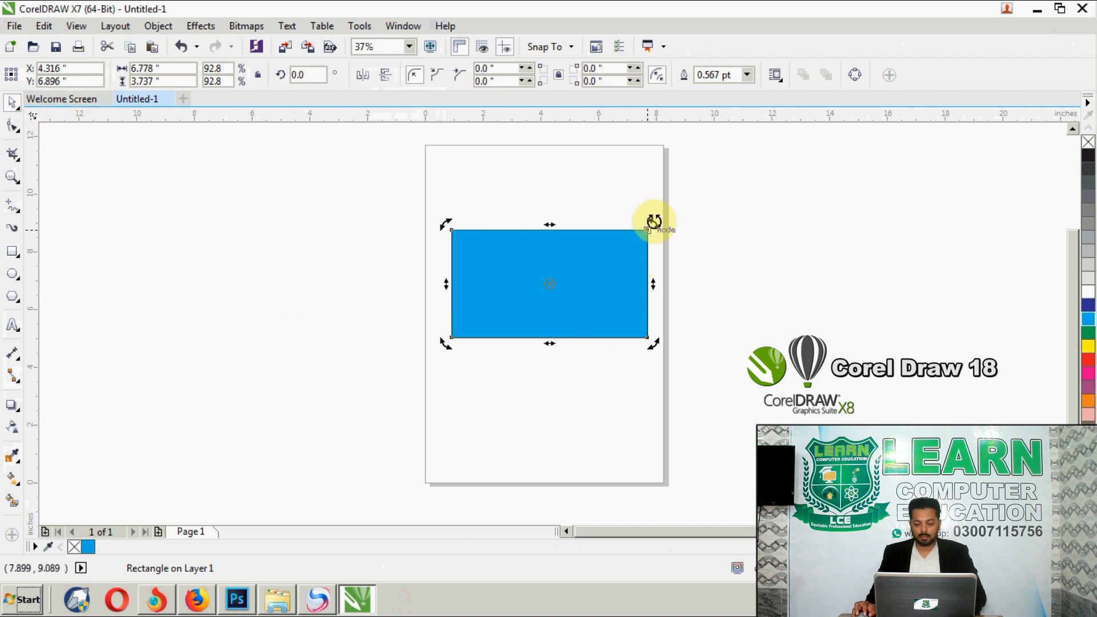
pyautogui.moveTo(653, 222); pyautogui.dragTo(676, 350)
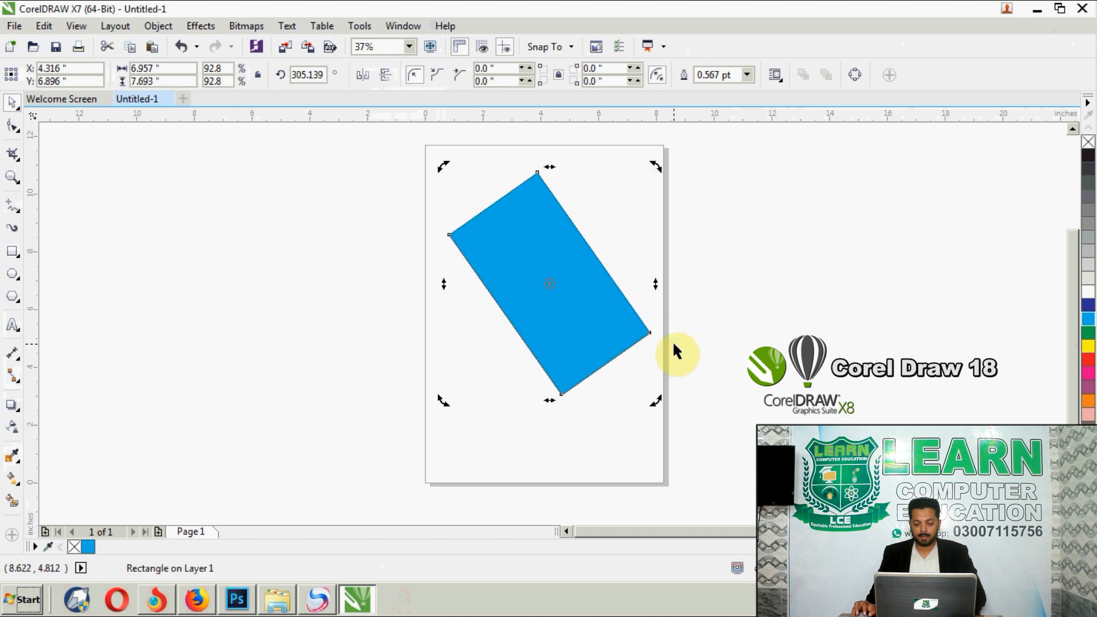
pyautogui.hotkey('ctrl', 'z')
# Skew the rectangle horizontally into a parallelogram about 9.4 inches wide, undo the skew and reselect the rectangle.
pyautogui.moveTo(551, 225); pyautogui.dragTo(635, 240)
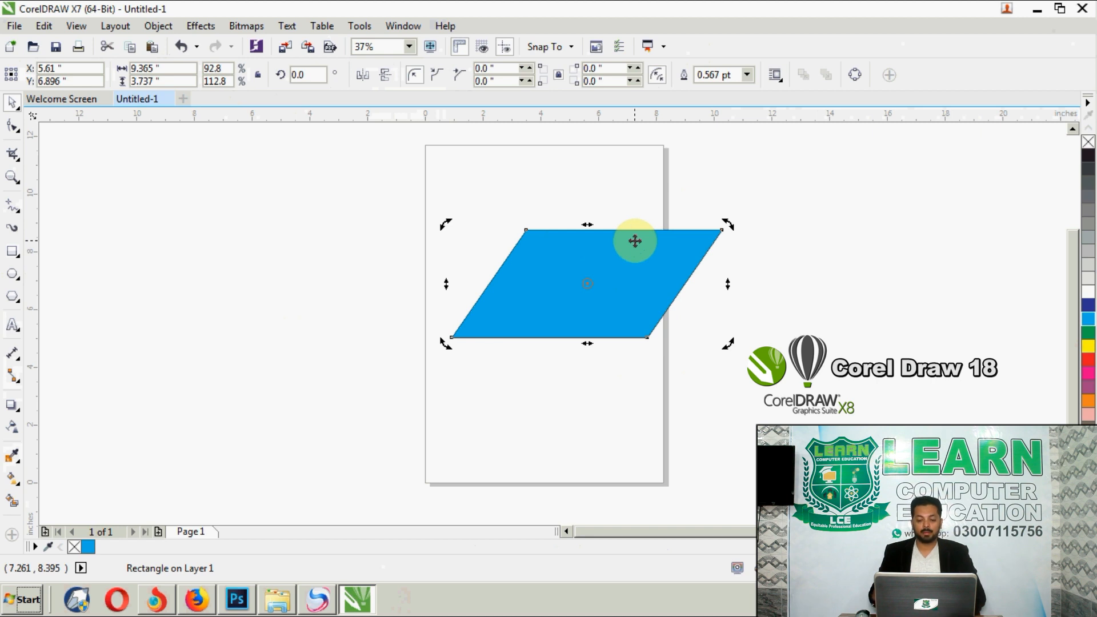
pyautogui.hotkey('ctrl', 'z')
pyautogui.press('Escape')
pyautogui.click(587, 280)
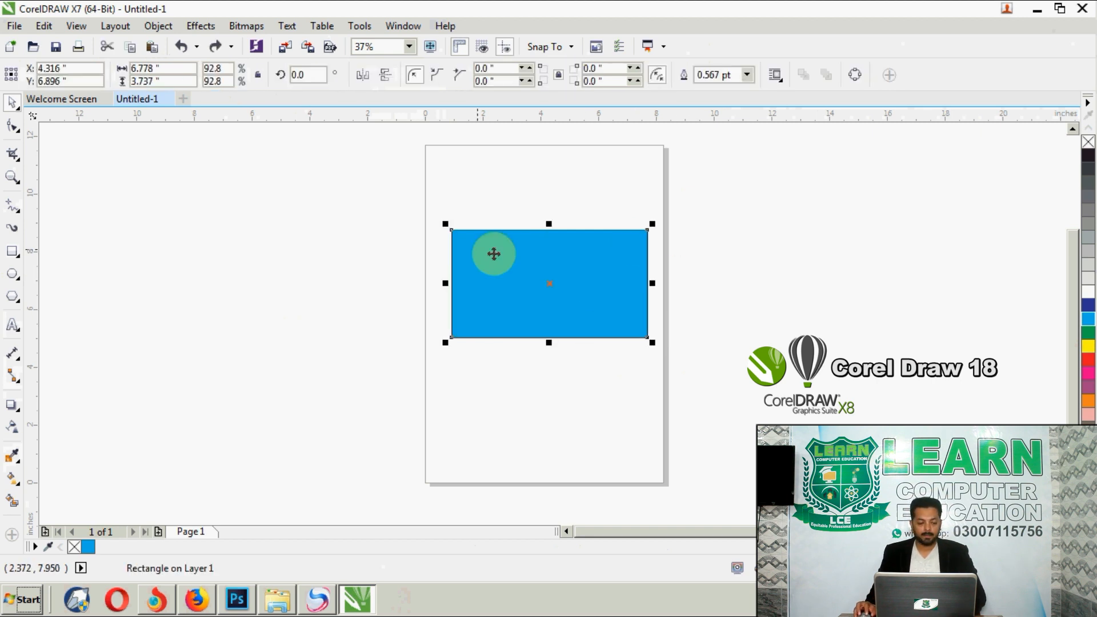
# Give all the rectangle's corners a radius of about 0.8 inch, try the chamfered style and choose scalloped corners.
pyautogui.click(12, 128)
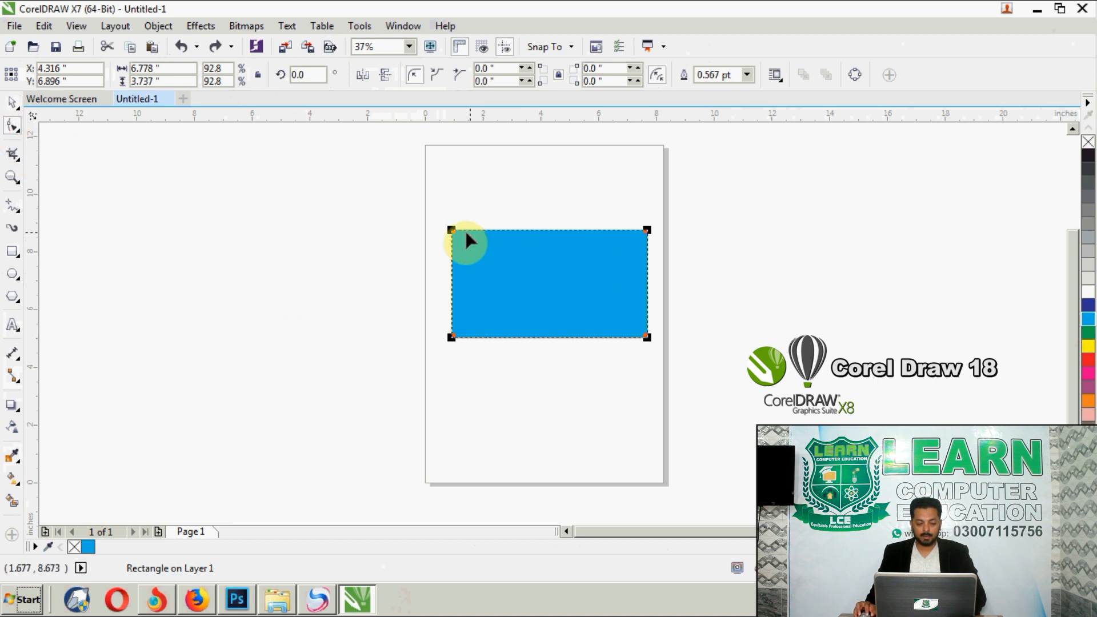
pyautogui.moveTo(452, 231); pyautogui.dragTo(474, 232)
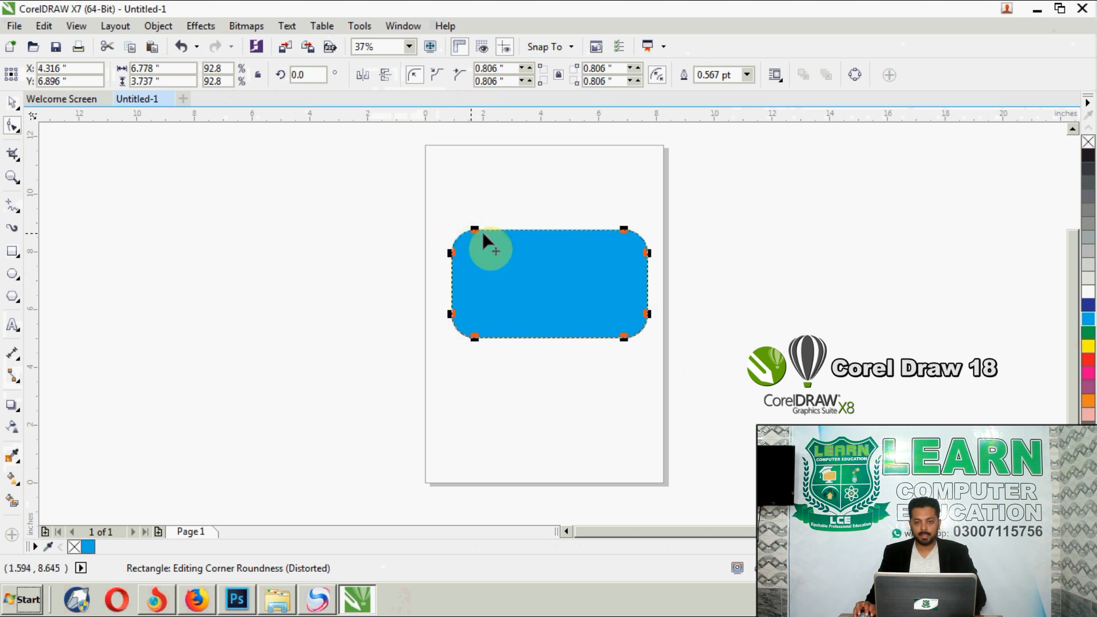
pyautogui.click(435, 77)
pyautogui.click(459, 74)
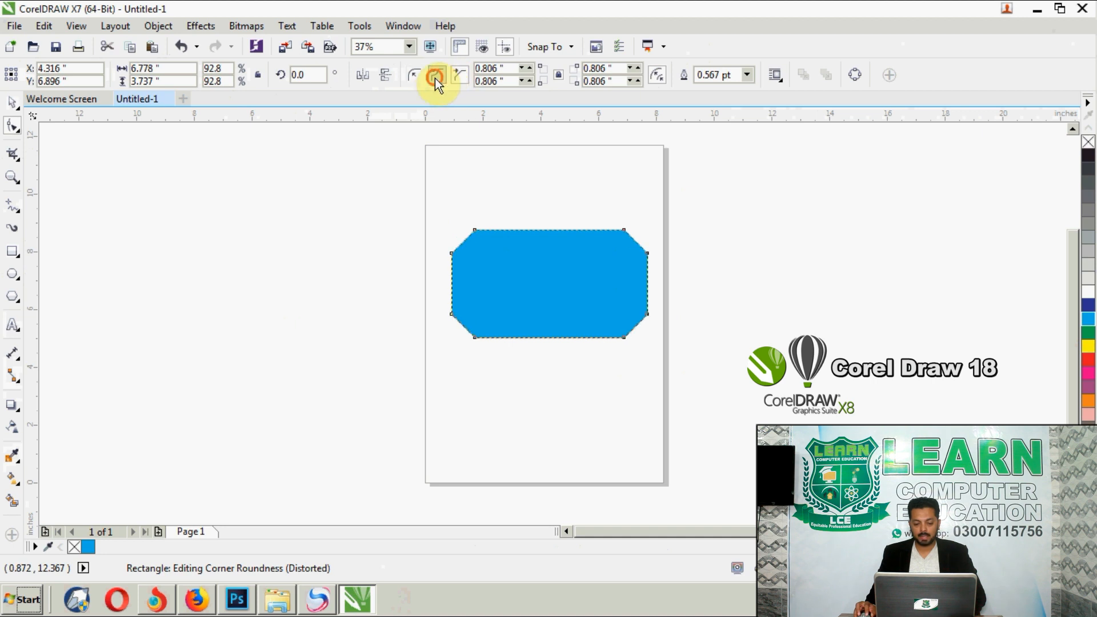
pyautogui.click(434, 78)
# Set the scalloped rectangle's outline width to 10 pt.
pyautogui.click(746, 75)
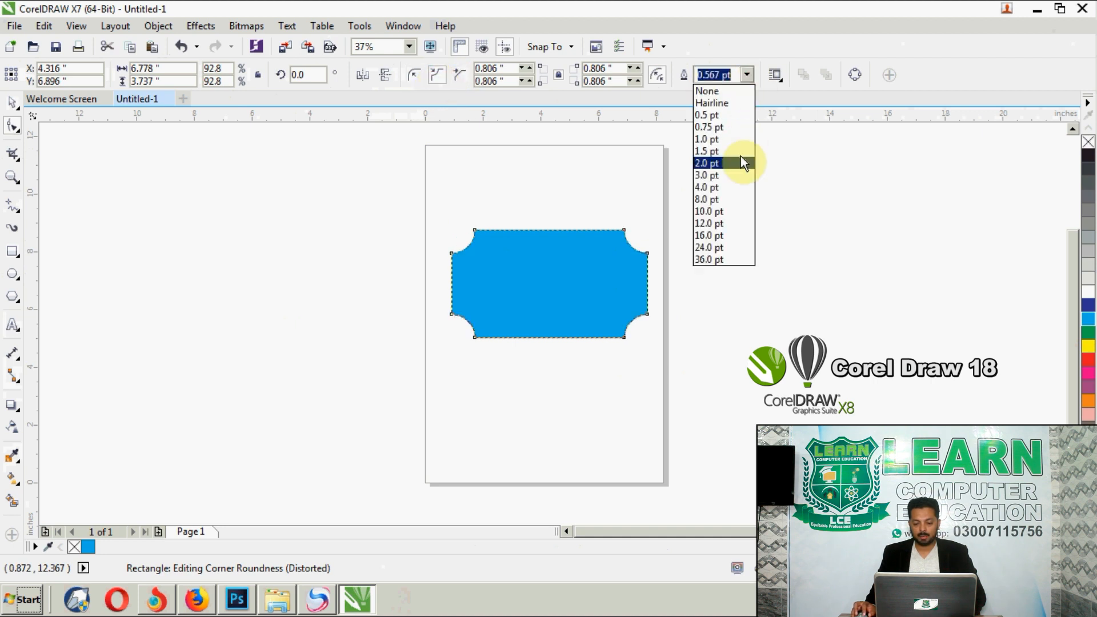
pyautogui.click(739, 188)
pyautogui.click(747, 78)
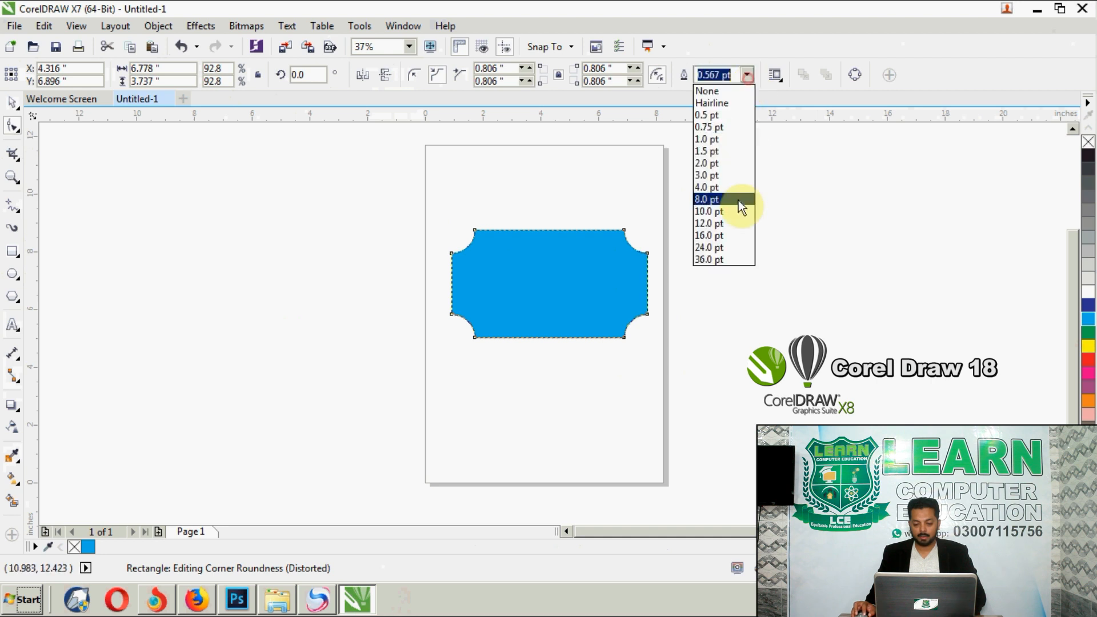
pyautogui.click(736, 211)
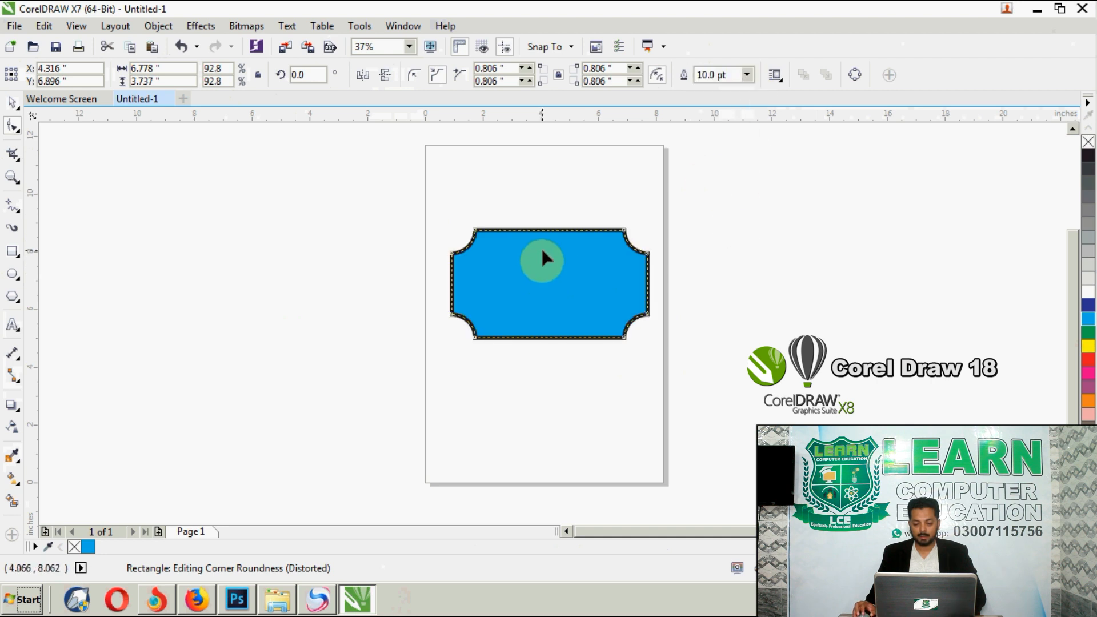
pyautogui.click(13, 103)
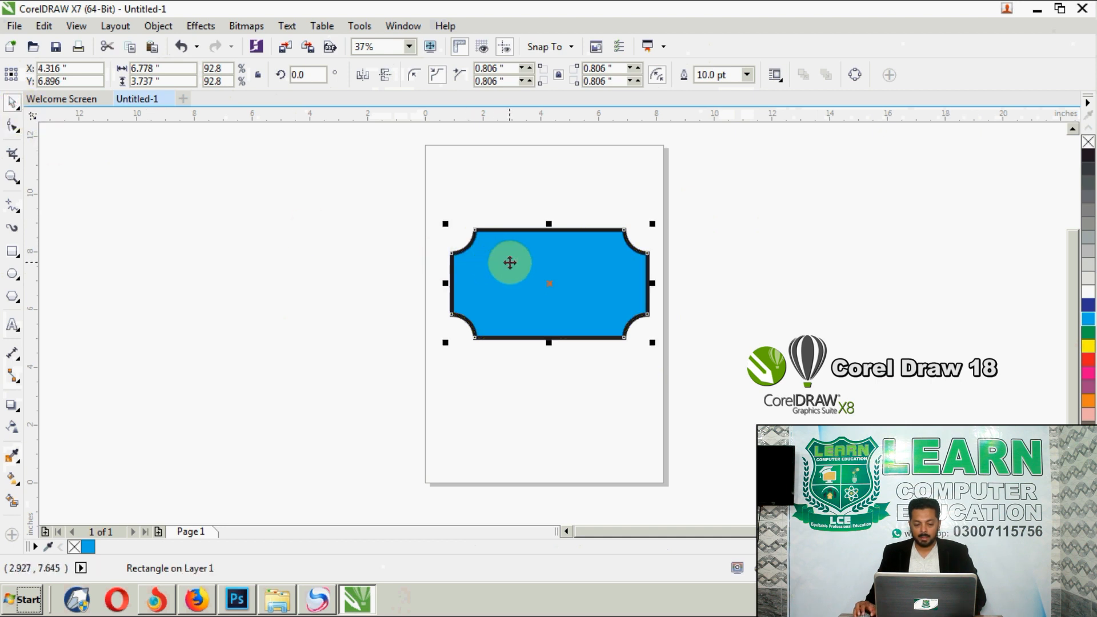
# Colour the rectangle's outline yellow and change its fill to dark blue.
pyautogui.scroll(2, 507, 259)
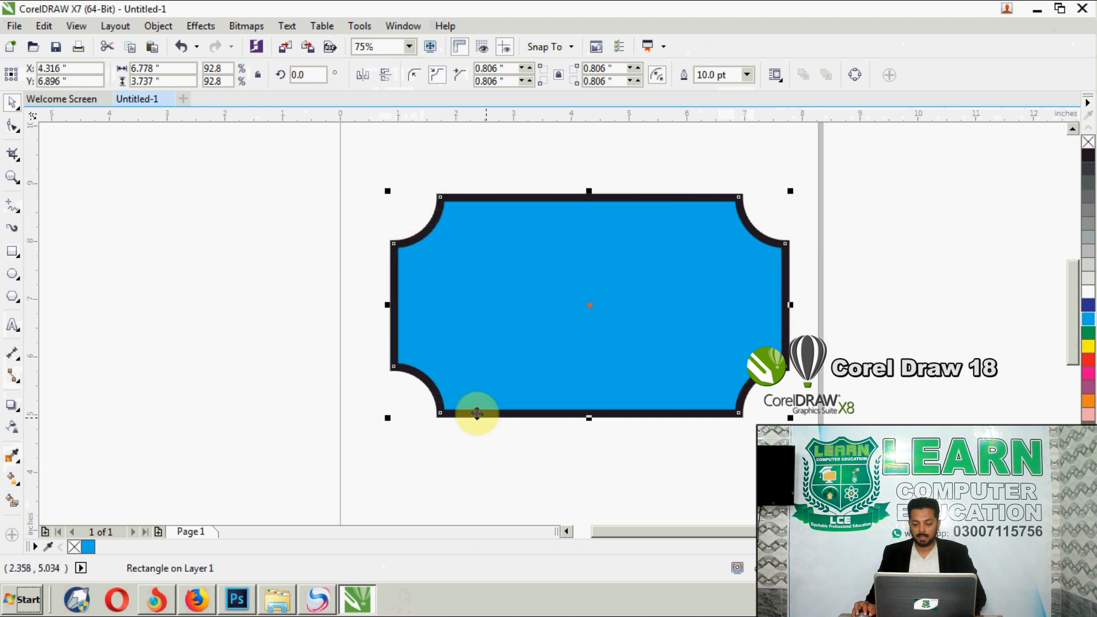
pyautogui.rightClick(1088, 350)
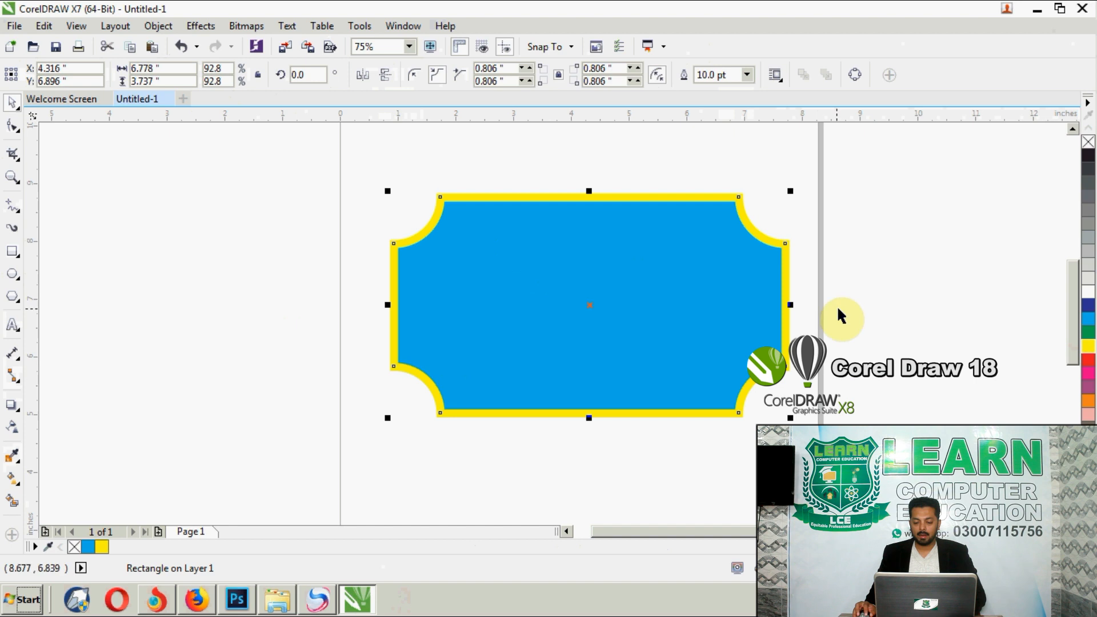
pyautogui.click(1087, 310)
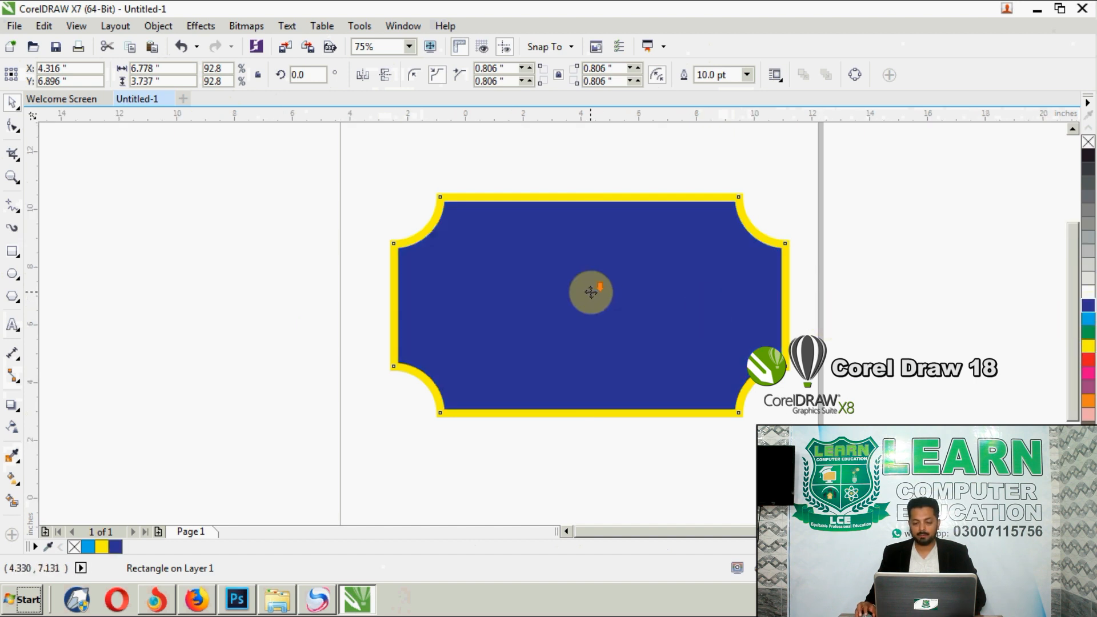
pyautogui.scroll(-1, 588, 291)
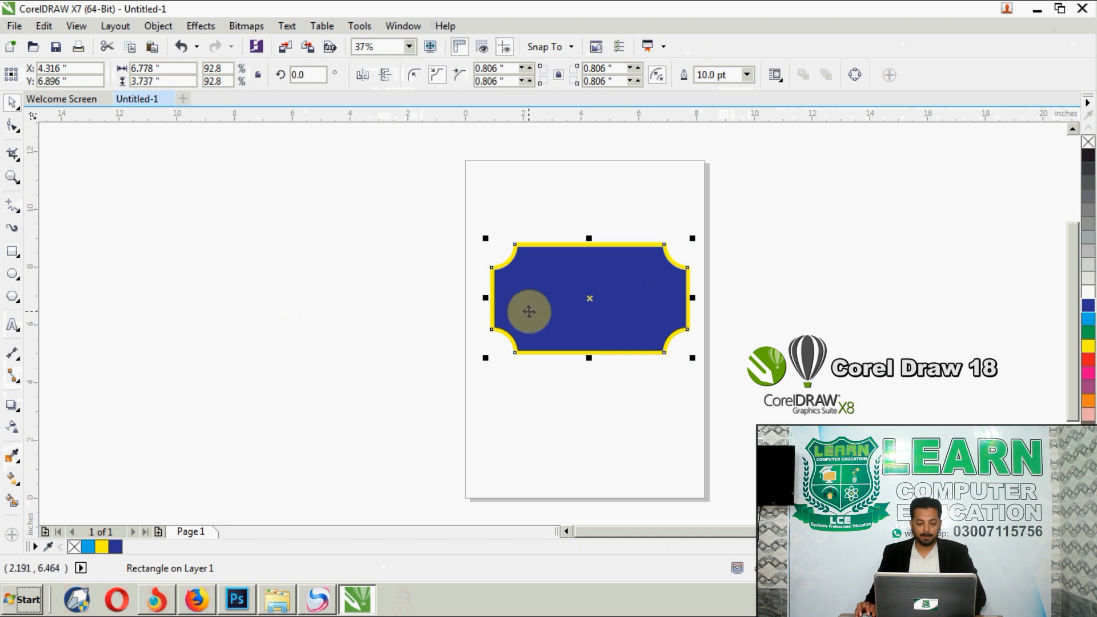
# Crop the rectangle so that only its upper-left part is kept.
pyautogui.click(14, 155)
pyautogui.moveTo(478, 229); pyautogui.dragTo(573, 318)
pyautogui.doubleClick(558, 298)
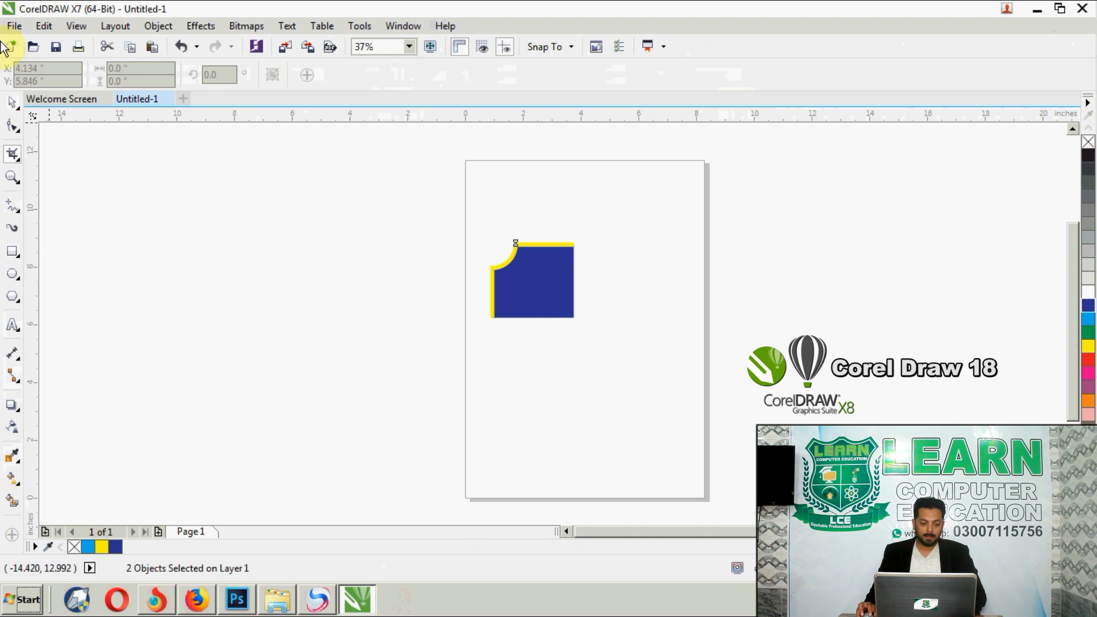
# Delete the cropped remainder of the rectangle from the page.
pyautogui.click(12, 101)
pyautogui.moveTo(560, 277)
pyautogui.mouseDown()
pyautogui.moveTo(629, 314)
pyautogui.moveTo(574, 281)
pyautogui.mouseUp()
pyautogui.press('Delete')
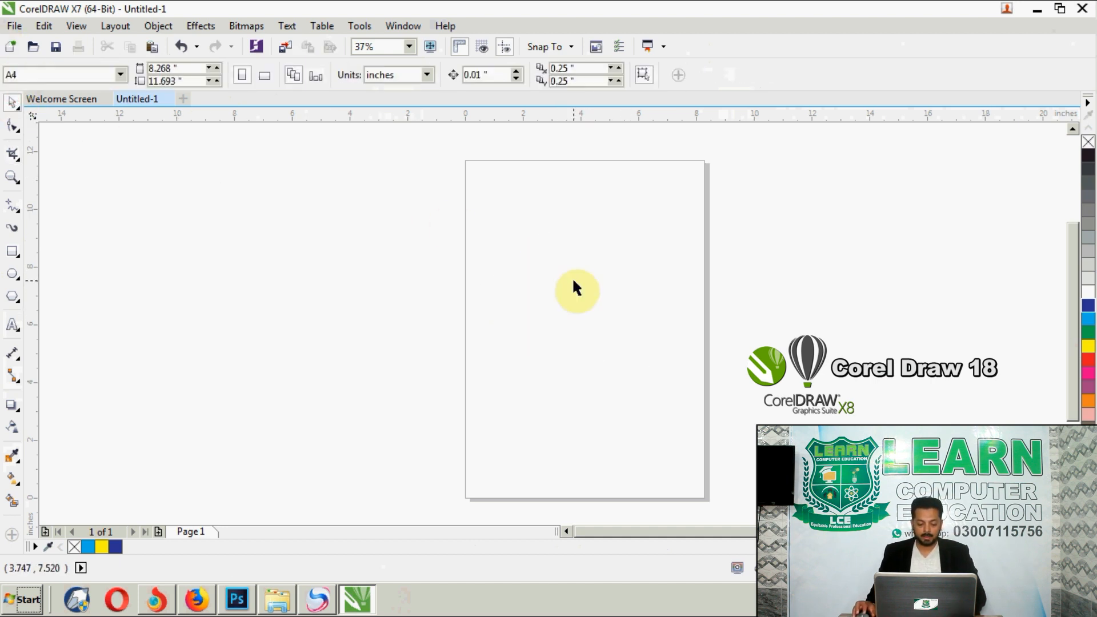
# Bring the football player picture from the desktop's Wallpapers folder onto the CorelDRAW page.
pyautogui.click(357, 599)
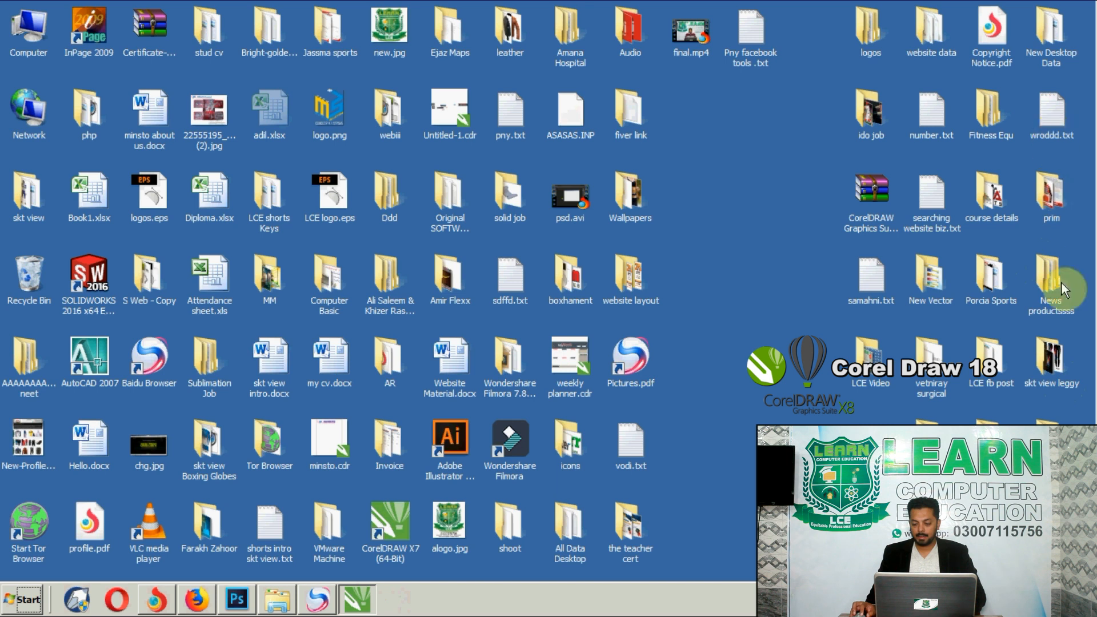
pyautogui.click(636, 208)
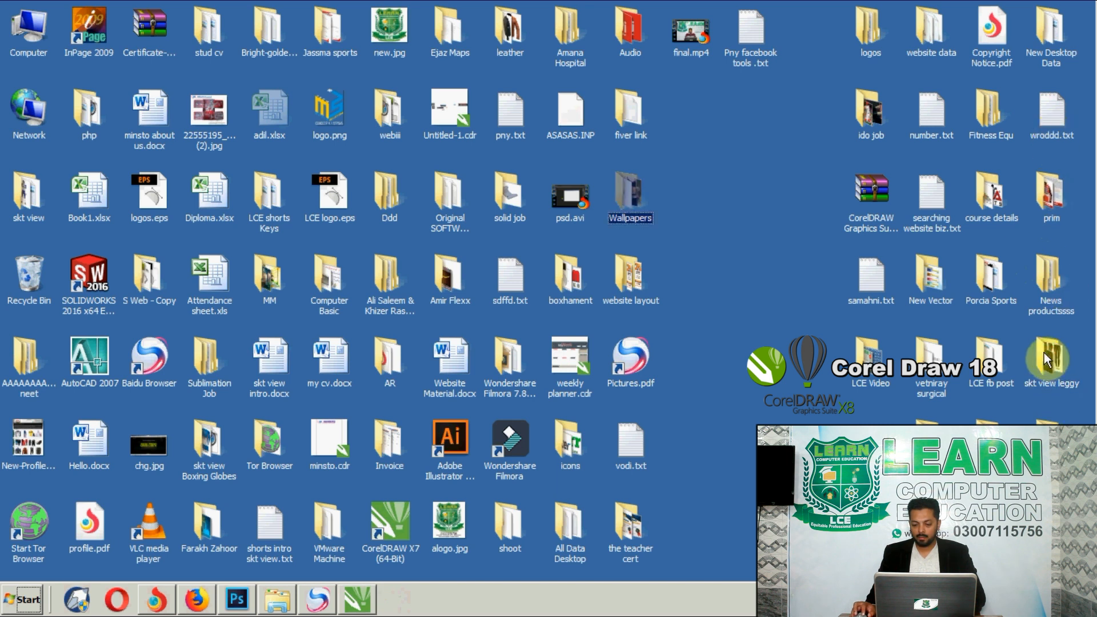
pyautogui.doubleClick(636, 208)
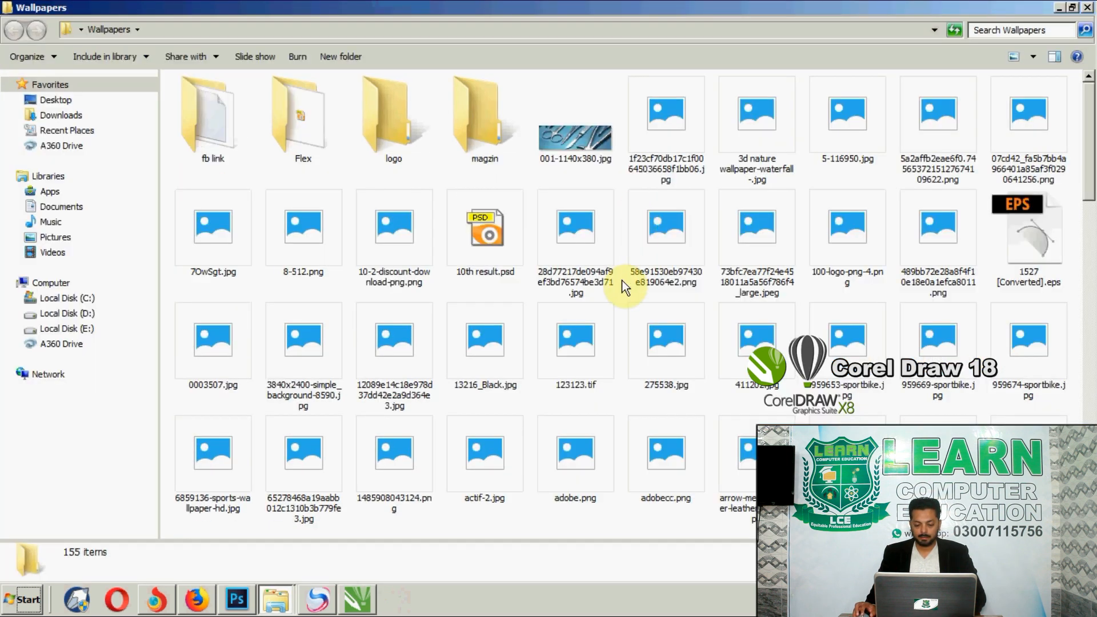
pyautogui.moveTo(777, 325); pyautogui.dragTo(628, 309)
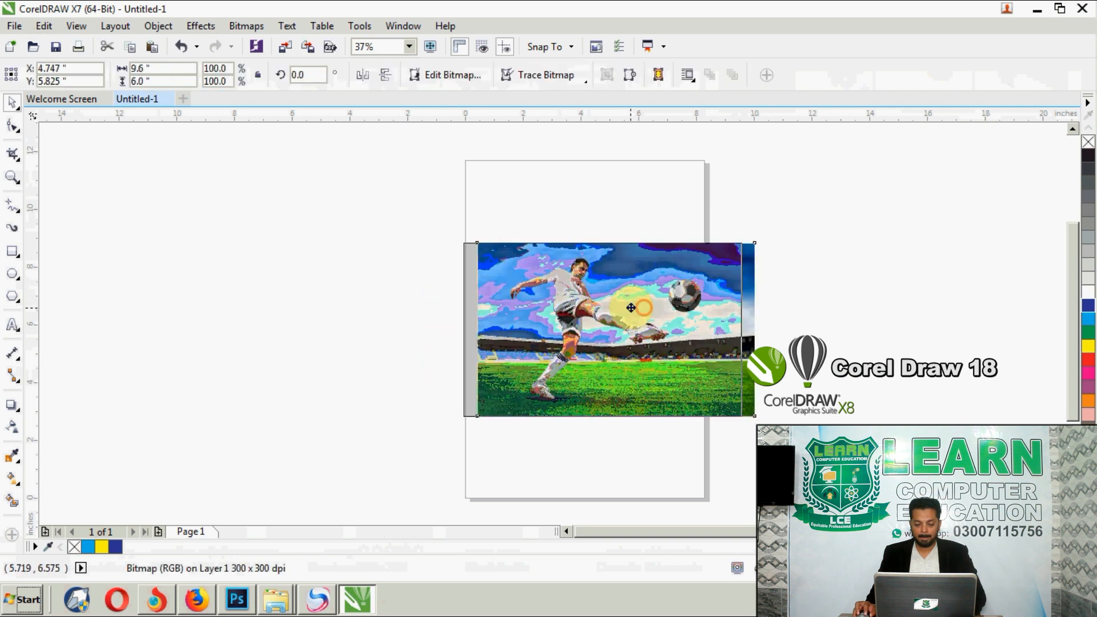
# Crop the picture to the ball, about 1.7 × 1.6 inches, and move the cropped piece towards the page's middle.
pyautogui.click(12, 152)
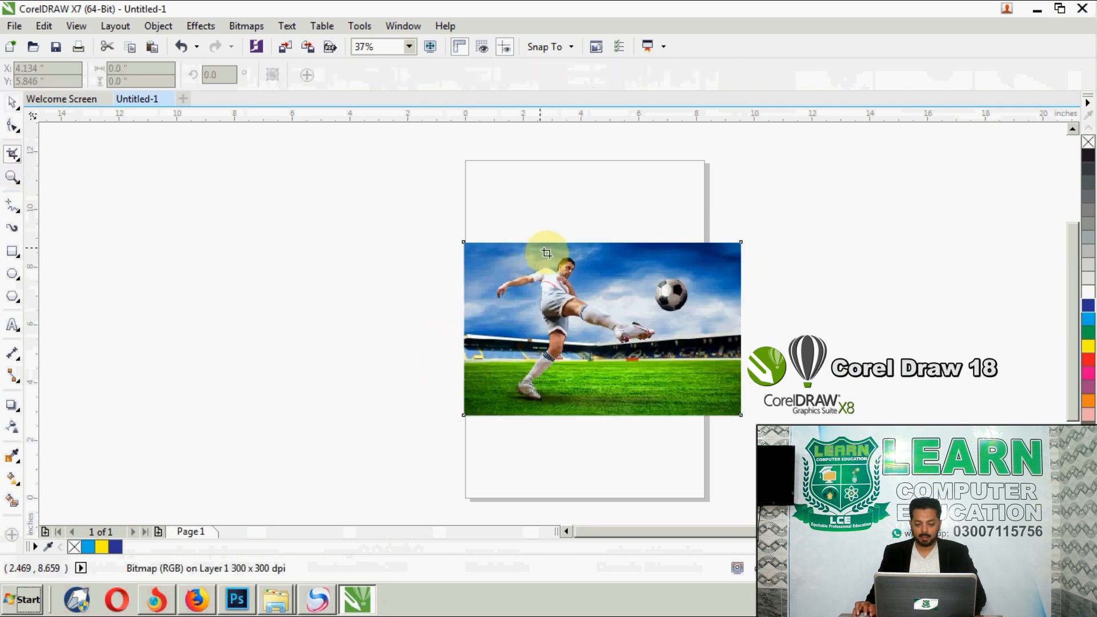
pyautogui.moveTo(647, 272); pyautogui.dragTo(697, 319)
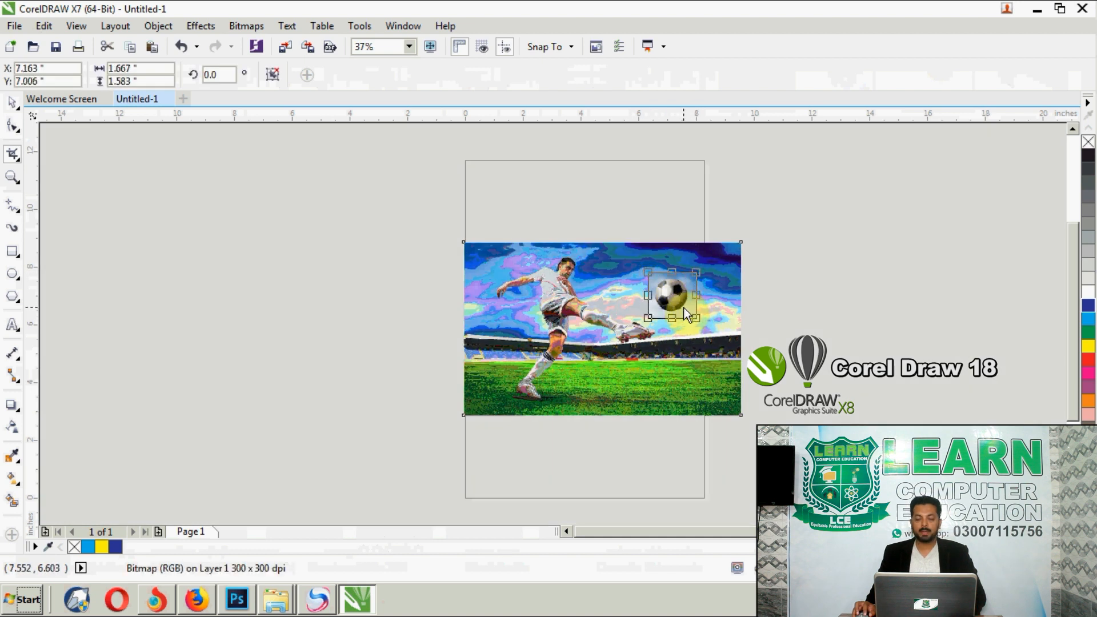
pyautogui.doubleClick(682, 303)
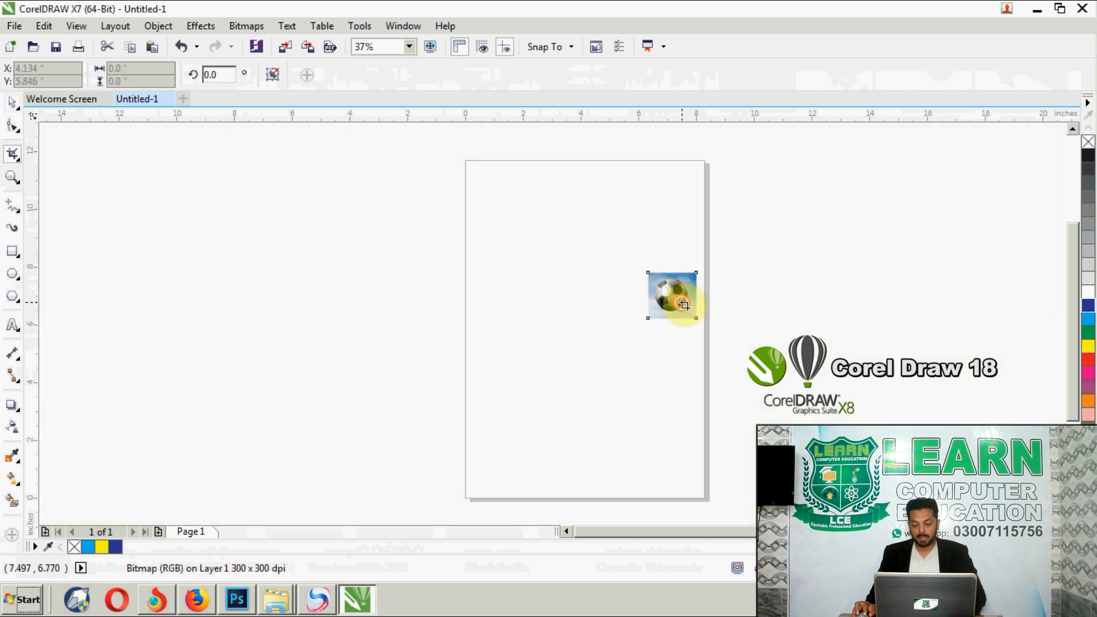
pyautogui.click(11, 103)
pyautogui.moveTo(657, 297); pyautogui.dragTo(560, 292)
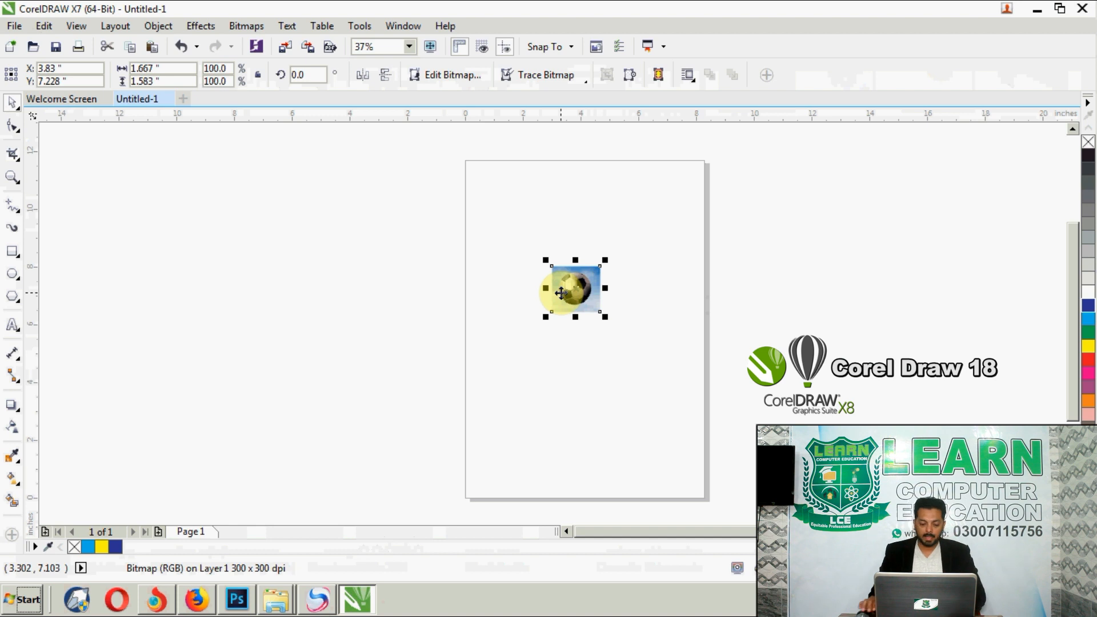
# Undo the move and crop of the ball picture and delete the whole picture from the page.
pyautogui.hotkey('ctrl', 'z')
pyautogui.hotkey('ctrl', 'z')
pyautogui.hotkey('ctrl', 'z')
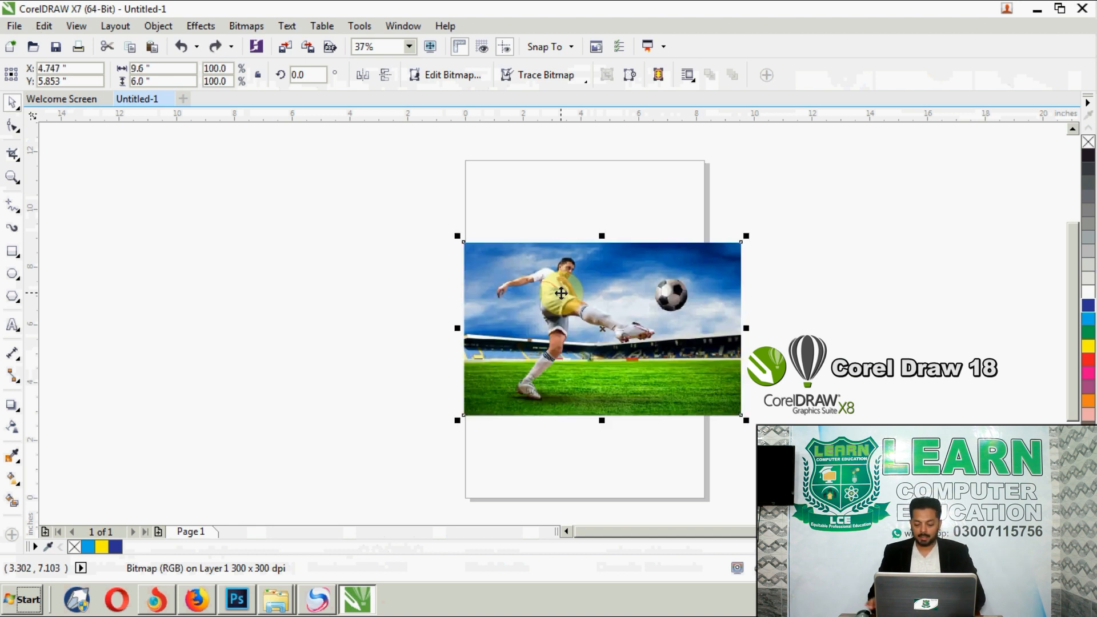
pyautogui.press('Delete')
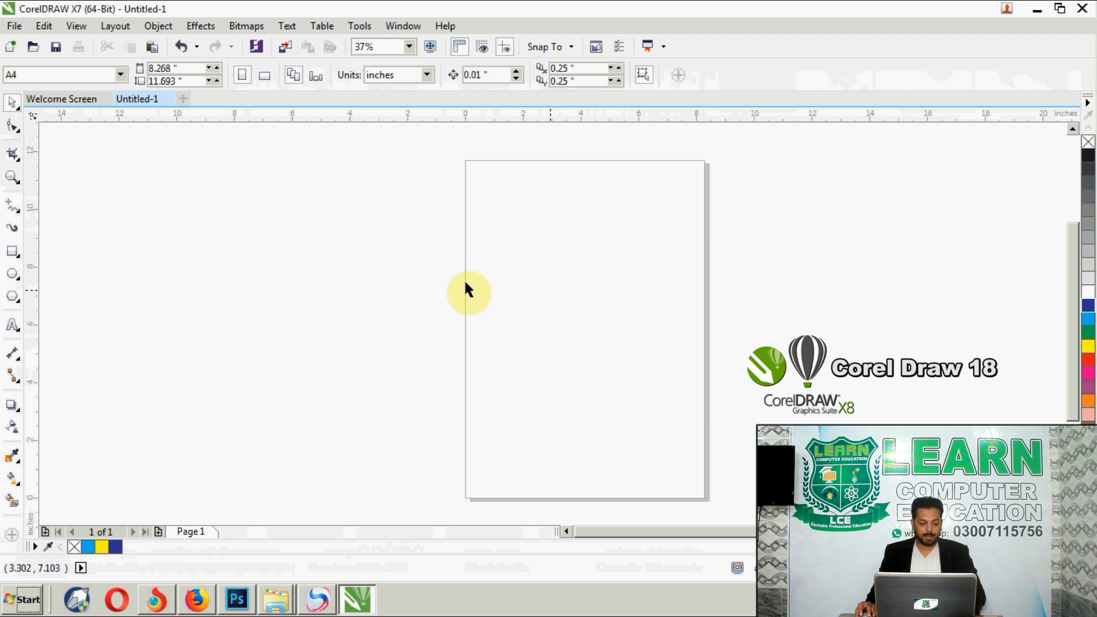
# Draw a straight horizontal line about 7.4 inches long across the page with the Freehand tool.
pyautogui.click(15, 207)
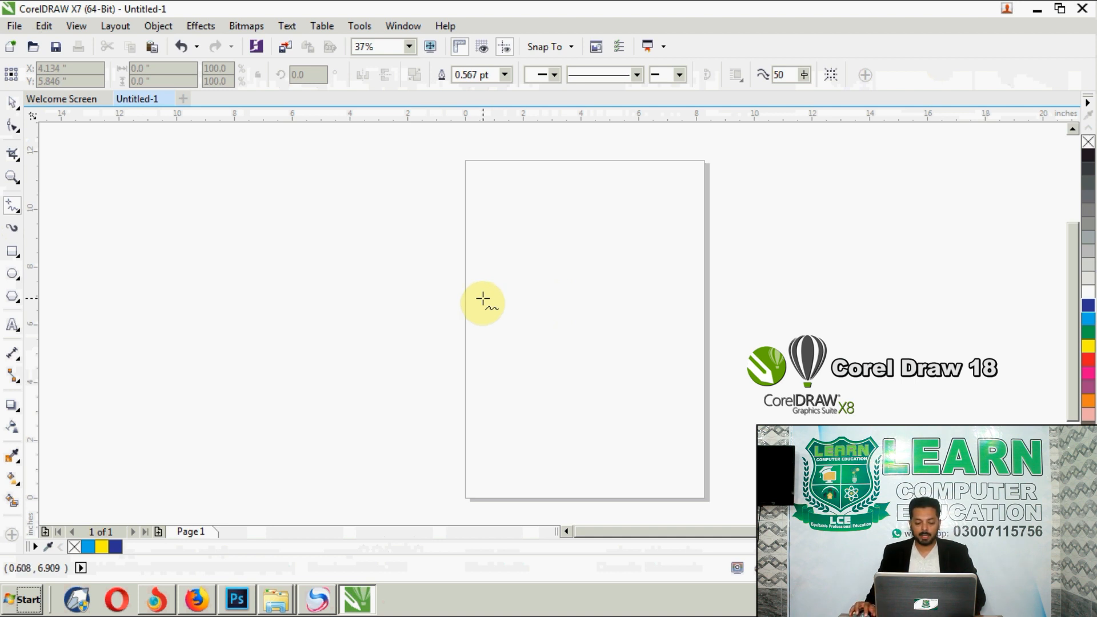
pyautogui.click(483, 299)
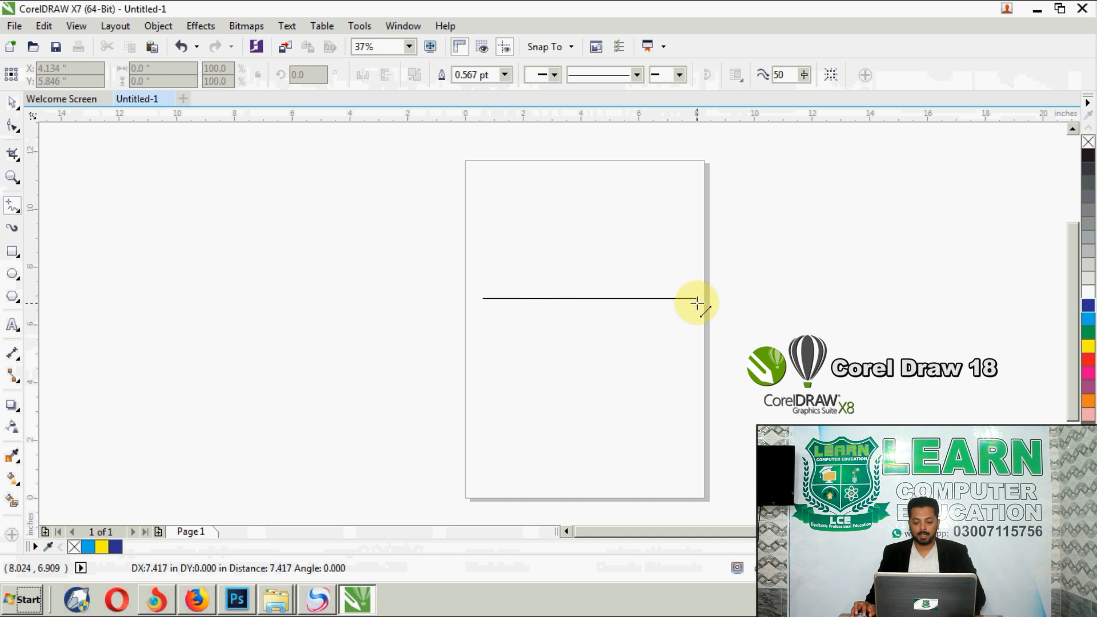
pyautogui.click(696, 302)
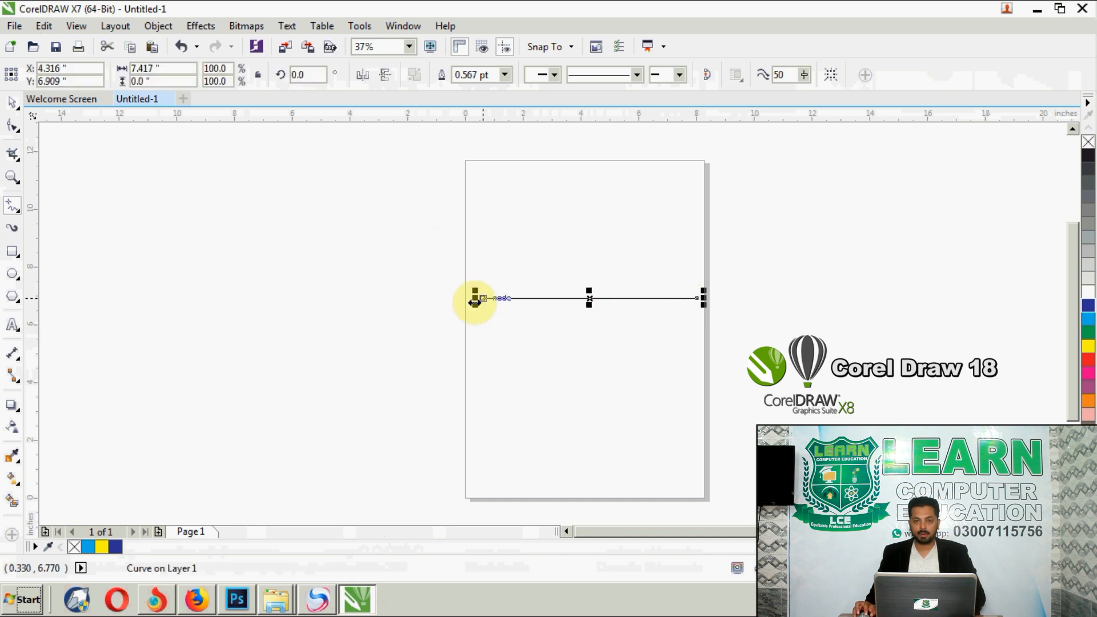
pyautogui.click(12, 103)
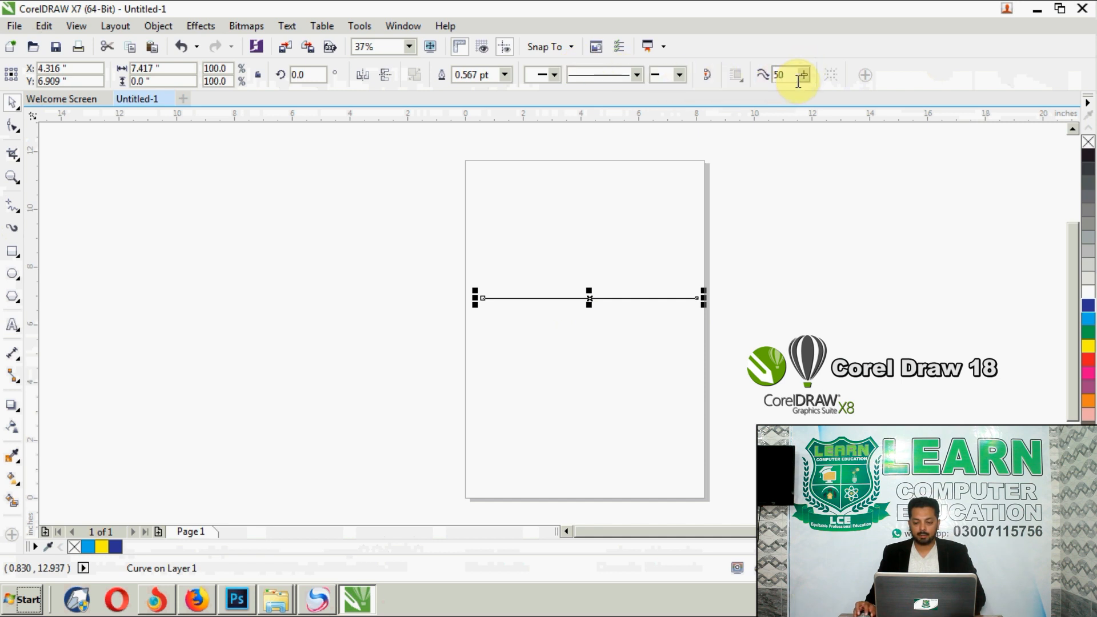
# Set the horizontal line's outline width to 10 pt.
pyautogui.click(504, 75)
pyautogui.click(486, 211)
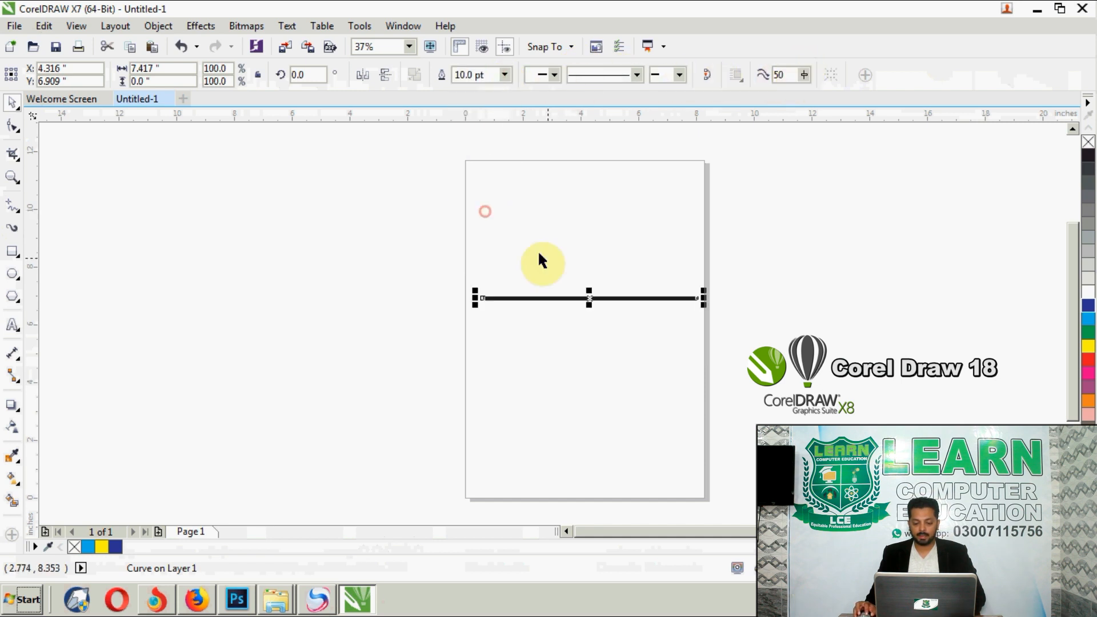
pyautogui.scroll(2, 582, 297)
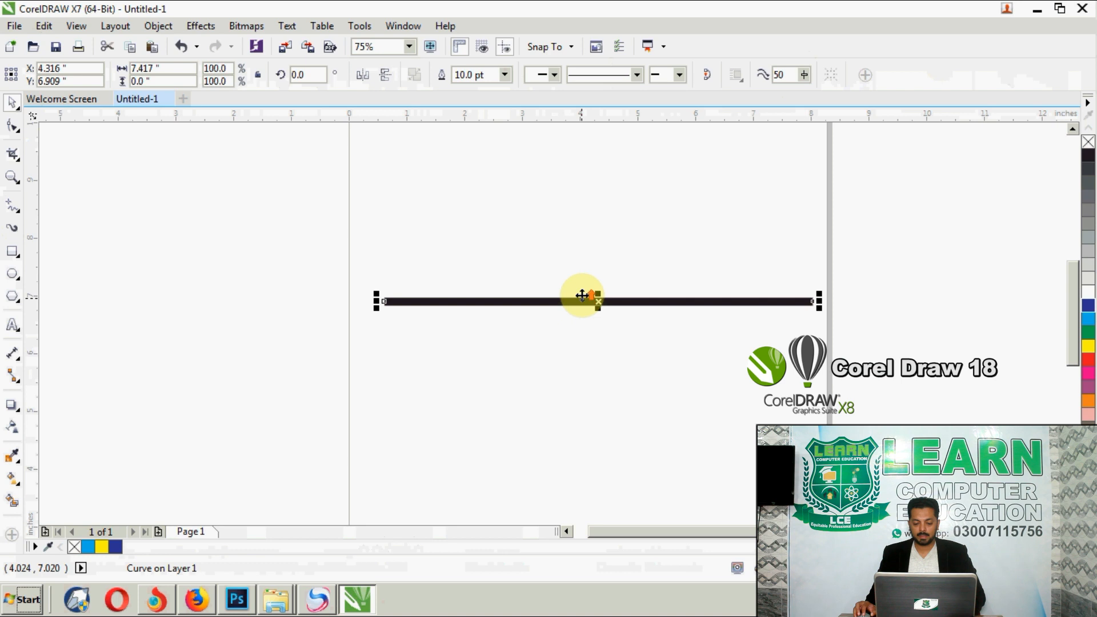
# Give the horizontal line a dashed style with a solid triangular arrowhead on its right end and a double barbed arrowhead on its left end.
pyautogui.click(637, 74)
pyautogui.click(627, 219)
pyautogui.click(682, 75)
pyautogui.click(783, 106)
pyautogui.click(554, 76)
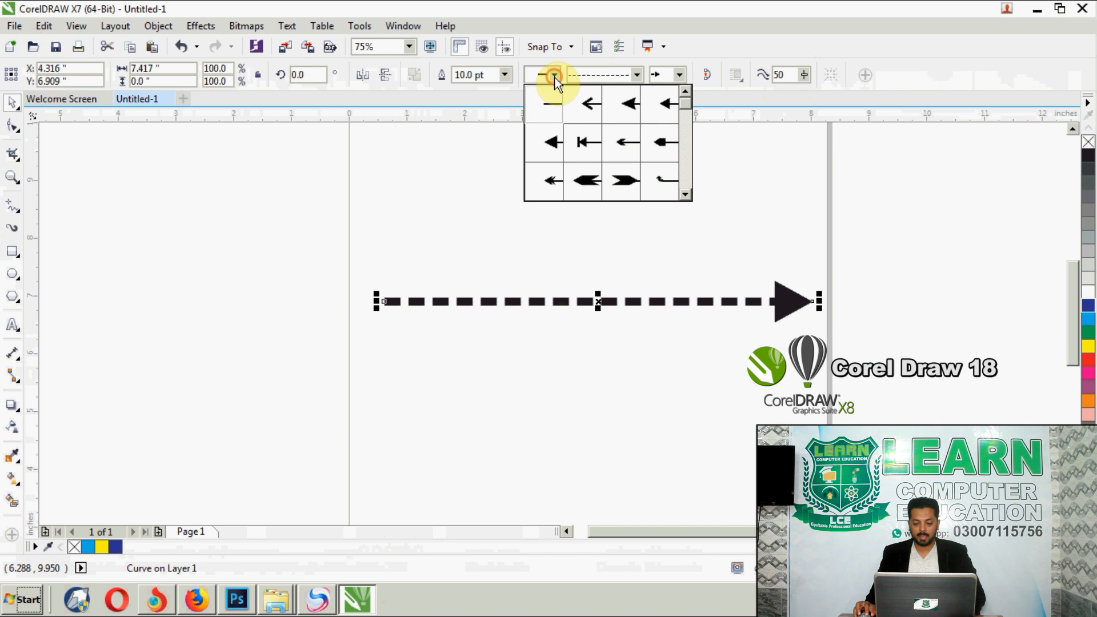
pyautogui.click(554, 180)
pyautogui.click(573, 216)
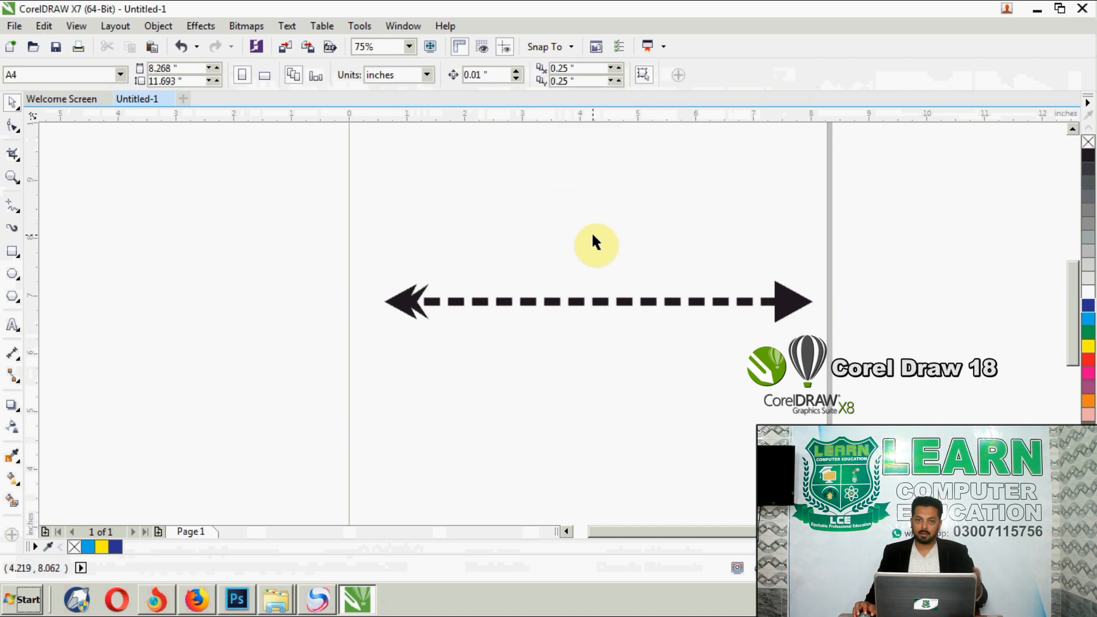
# Change the dashed line's end arrowhead to the writing hand and its start arrowhead to the round starburst.
pyautogui.click(627, 303)
pyautogui.click(679, 75)
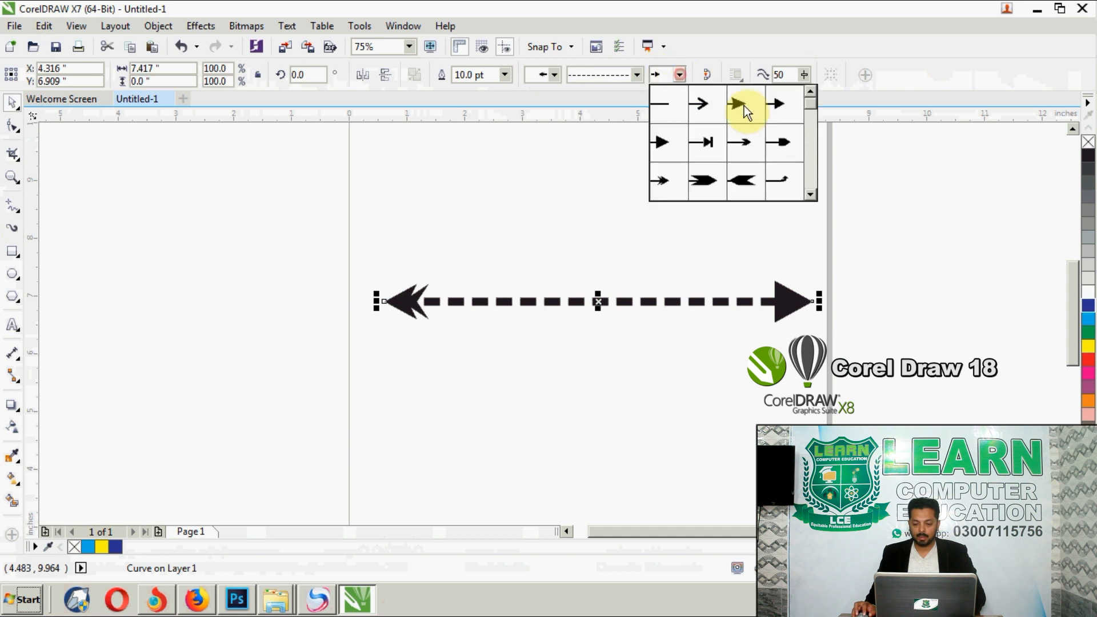
pyautogui.moveTo(811, 102); pyautogui.dragTo(810, 187)
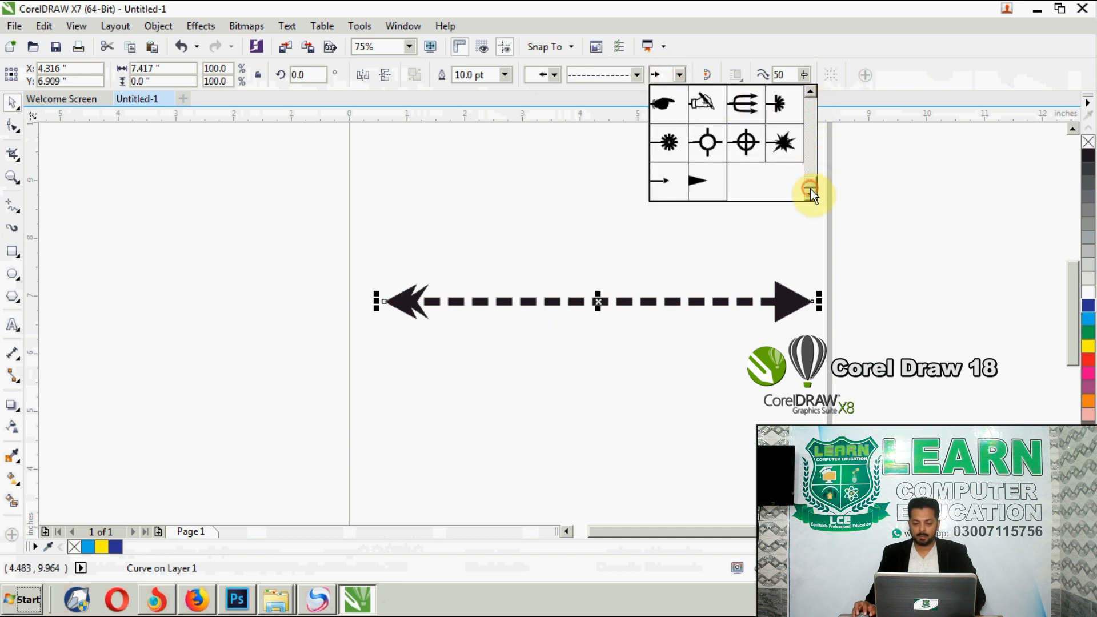
pyautogui.click(691, 107)
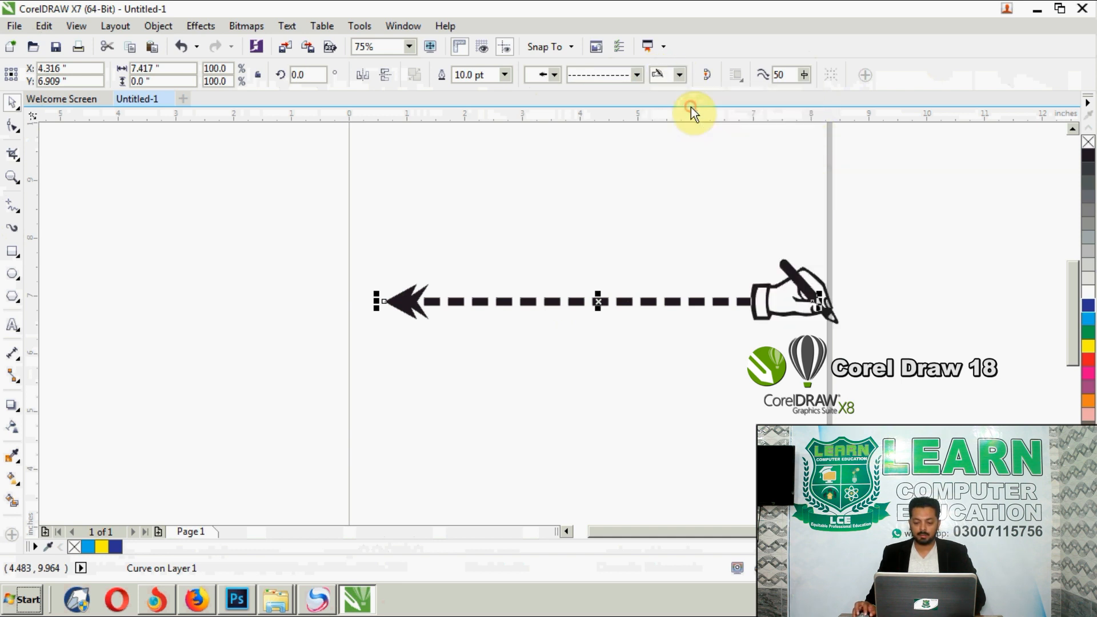
pyautogui.click(549, 75)
pyautogui.moveTo(692, 108); pyautogui.dragTo(688, 198)
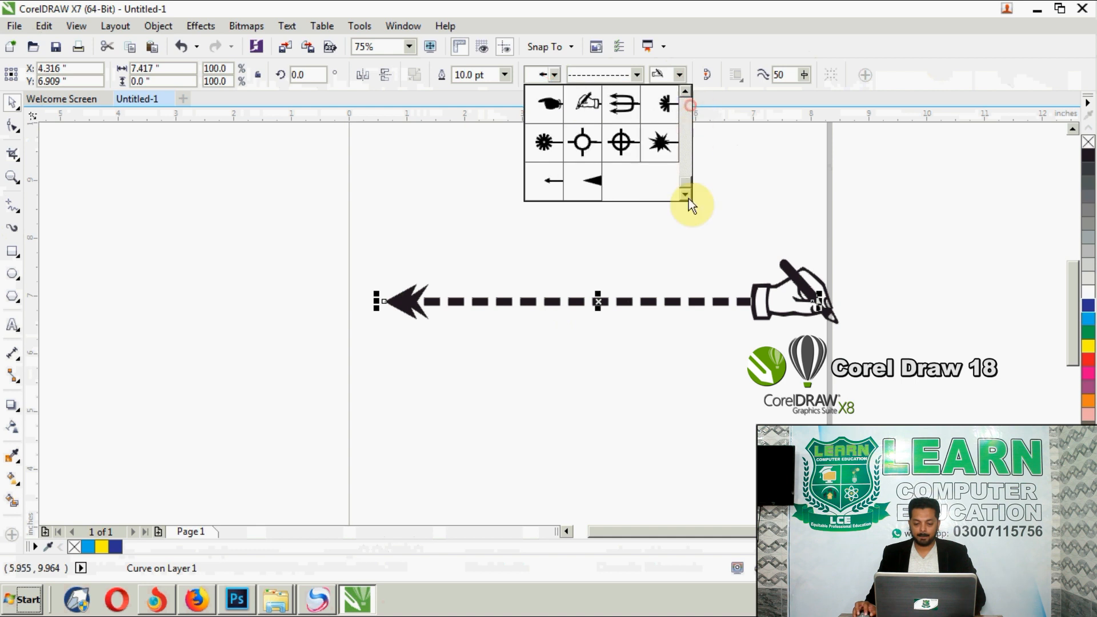
pyautogui.click(549, 169)
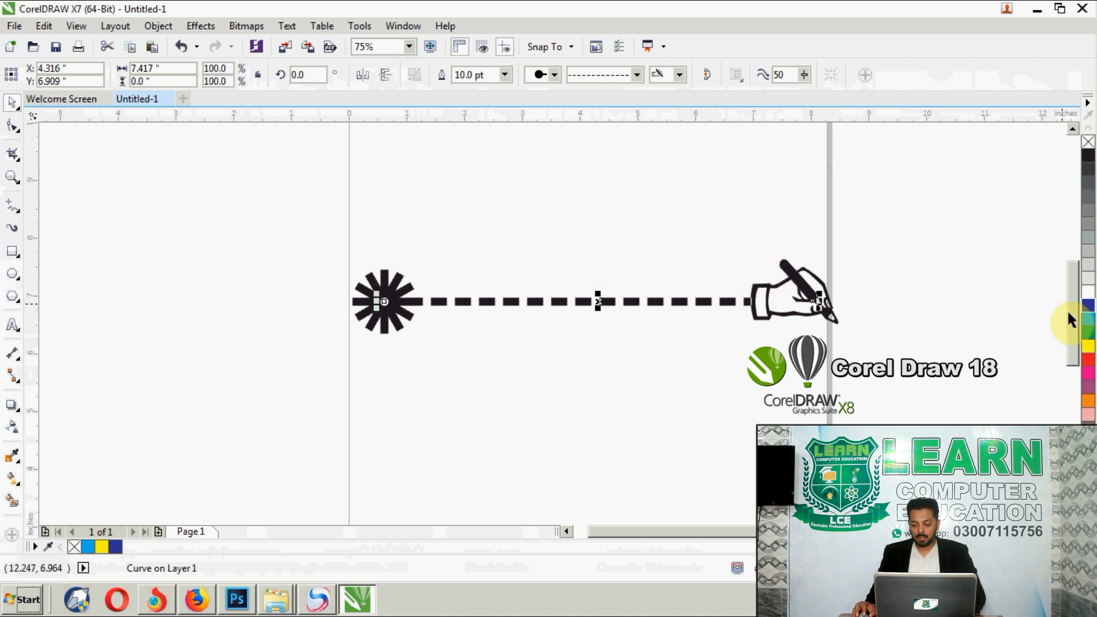
# Colour the dashed line's outline red.
pyautogui.rightClick(1088, 359)
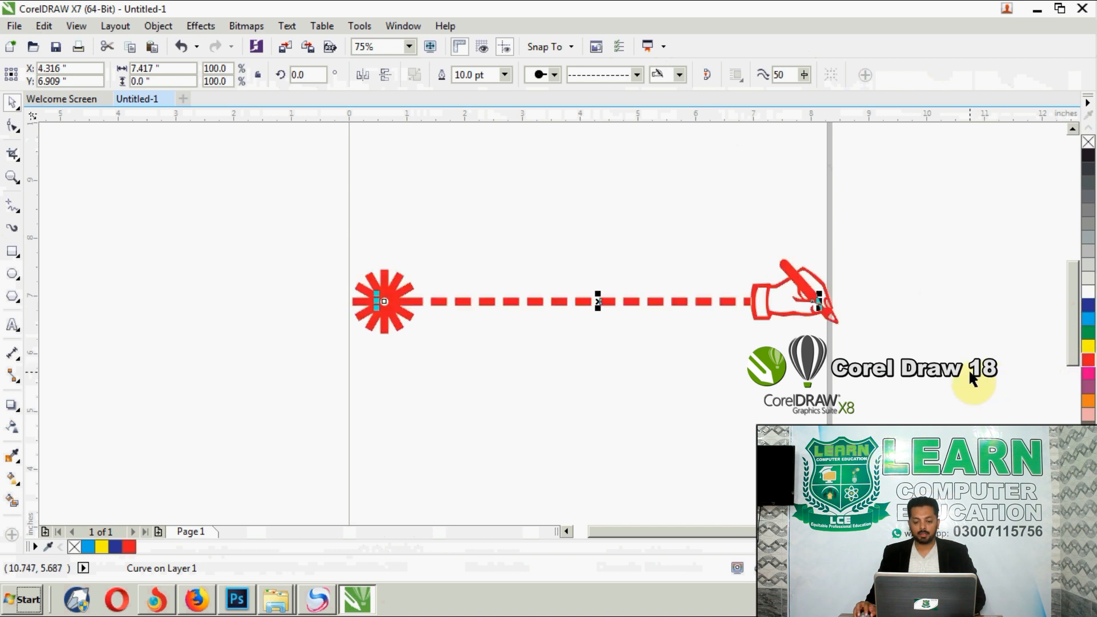
pyautogui.click(970, 374)
# Try rotating the red line freehand by about 38° counter-clockwise around its centre, and undo the rotation.
pyautogui.click(660, 302)
pyautogui.click(696, 303)
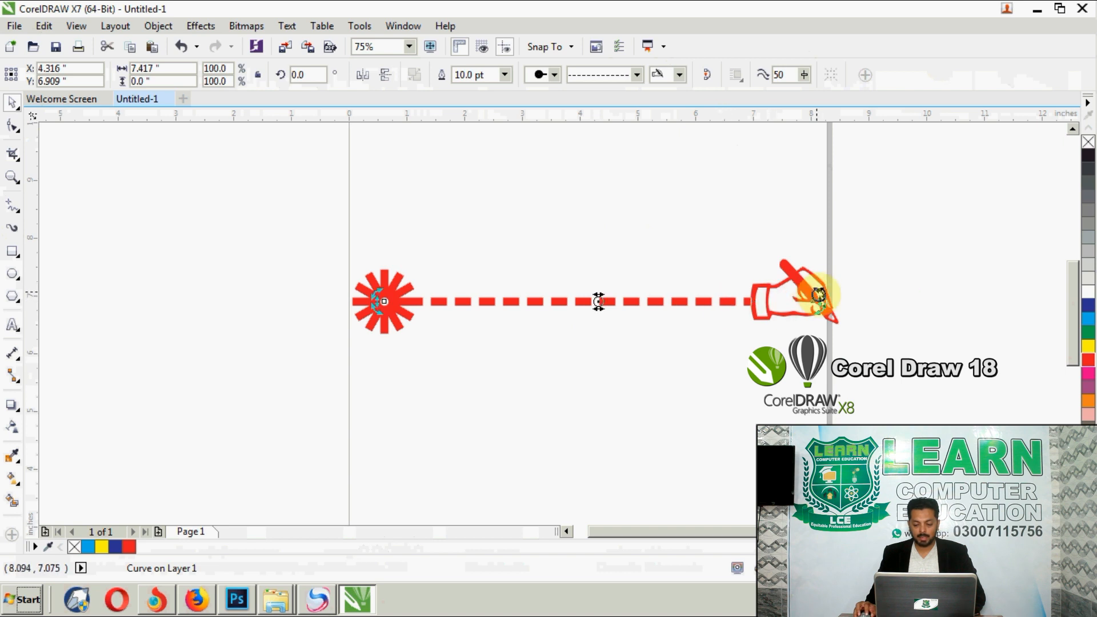
pyautogui.moveTo(819, 295); pyautogui.dragTo(771, 166)
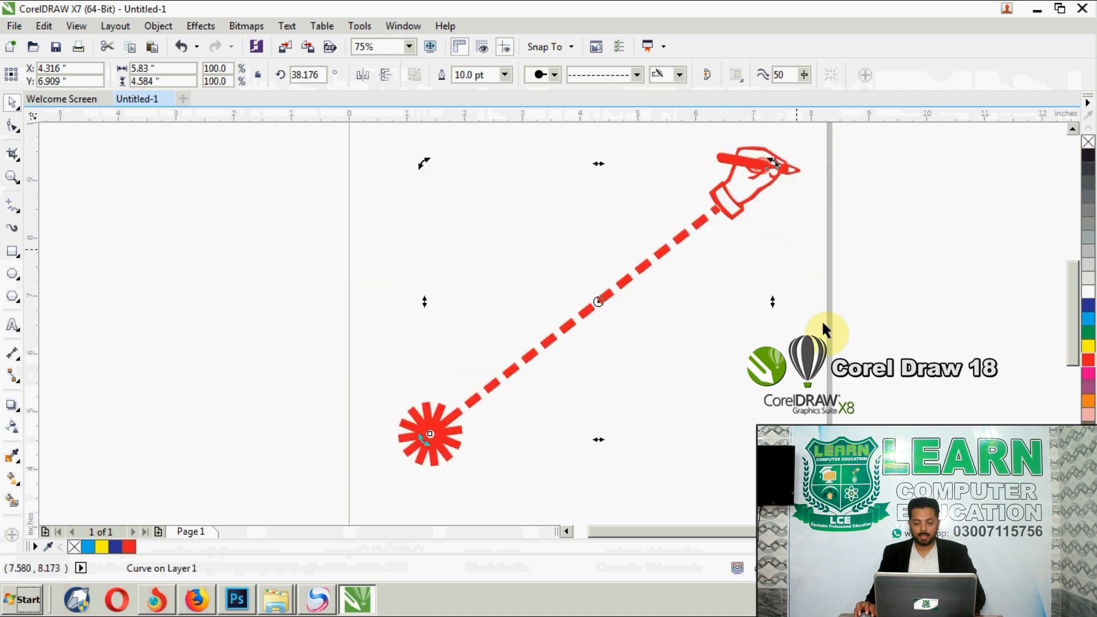
pyautogui.hotkey('ctrl', 'z')
# Rotate the red dashed line by exactly 45°.
pyautogui.click(302, 75)
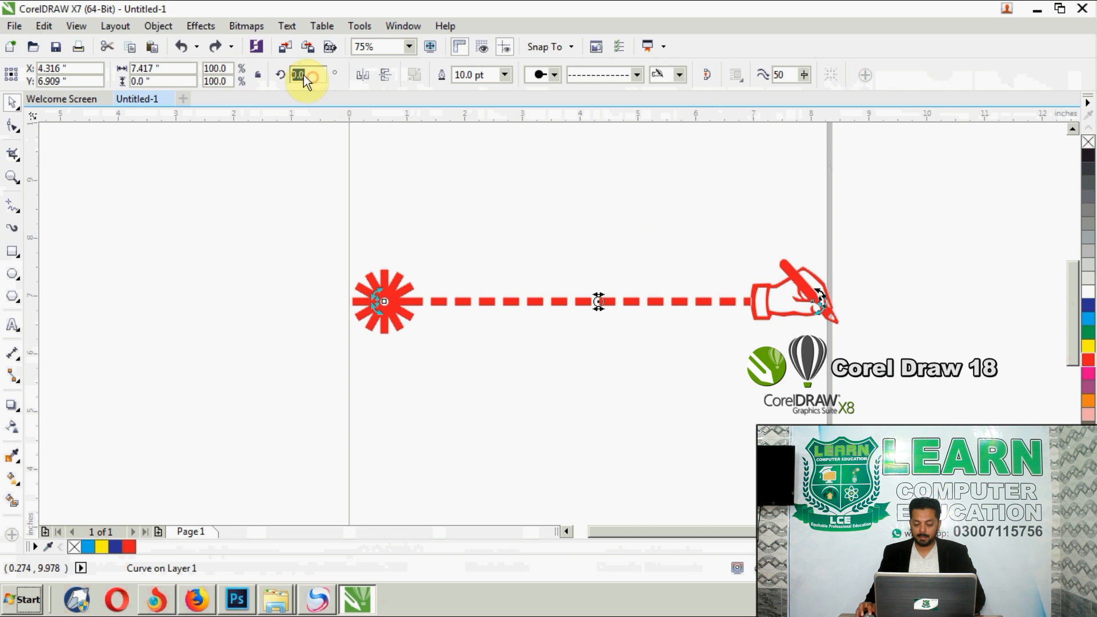
pyautogui.write('45')
pyautogui.press('Return')
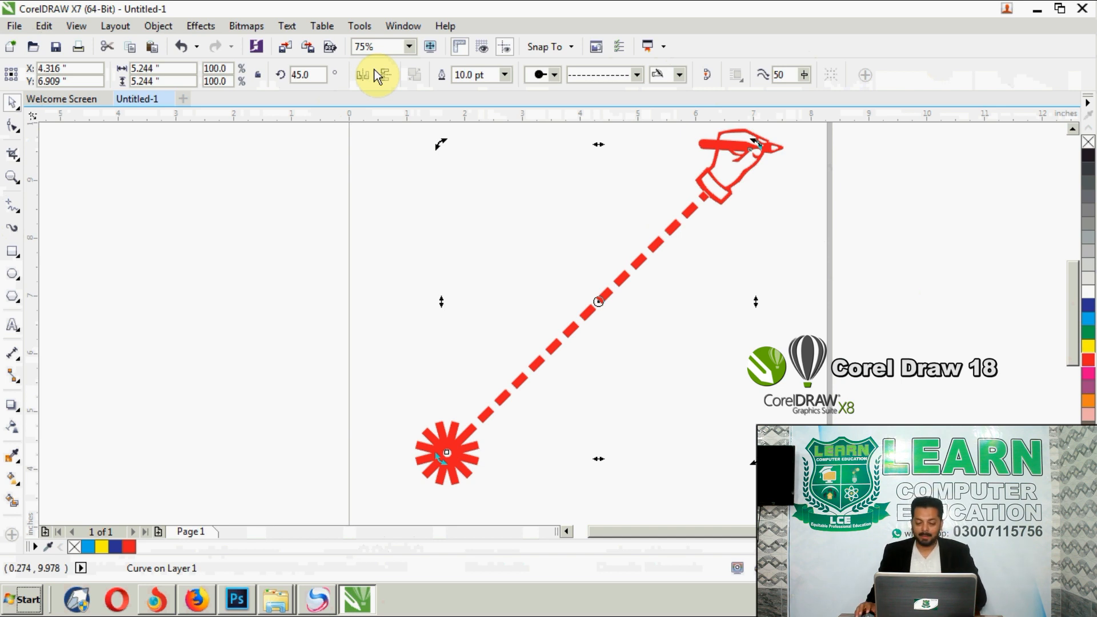
# Undo the line's rotation and red outline colour, and delete the line from the page.
pyautogui.hotkey('ctrl', 'z')
pyautogui.hotkey('ctrl', 'z')
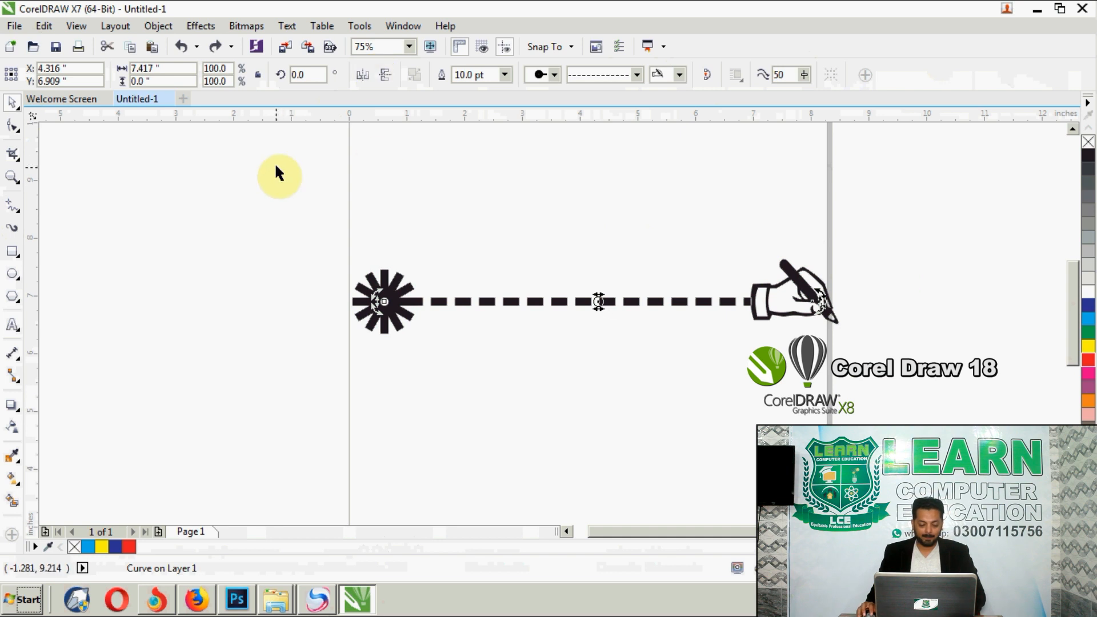
pyautogui.press('Delete')
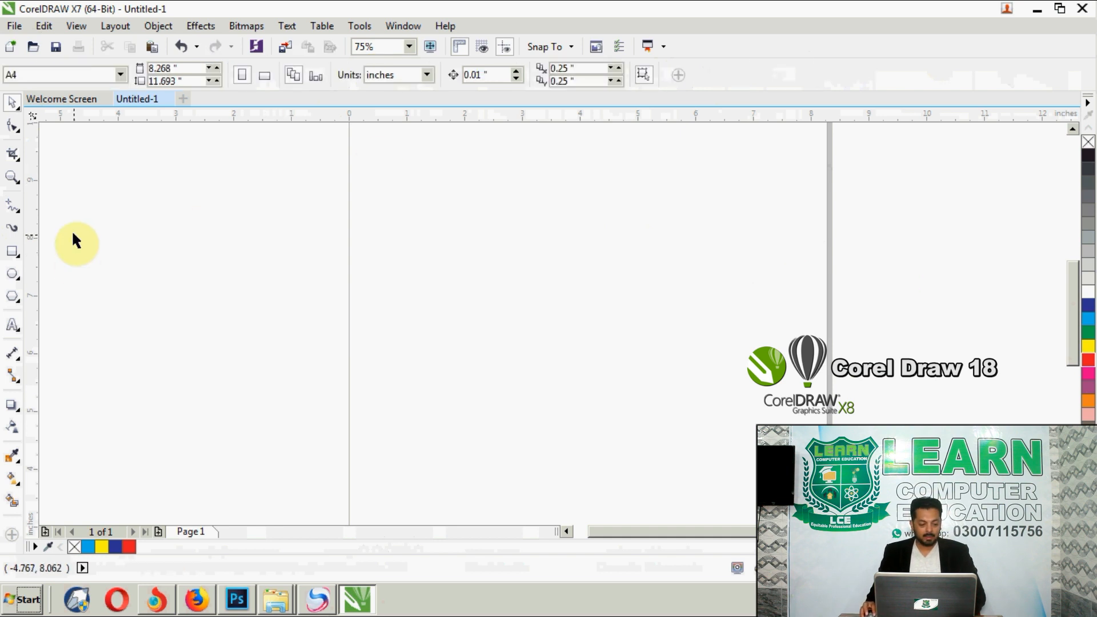
# Draw a nine-point complex star about 4.4 × 4.1 inches in the page's middle and fill it yellow.
pyautogui.click(17, 251)
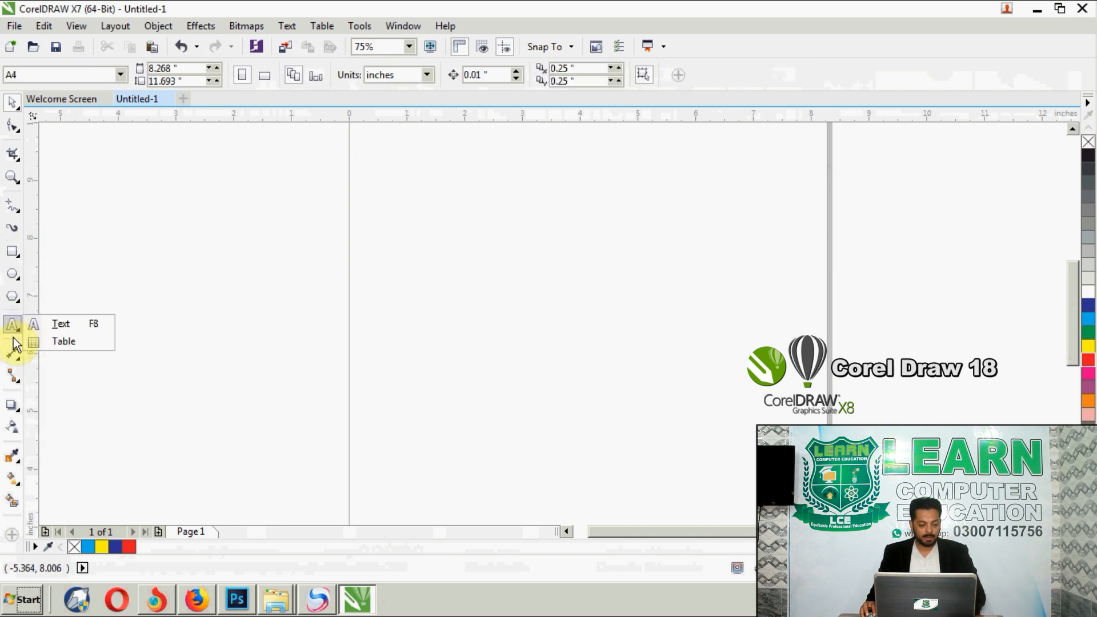
pyautogui.moveTo(13, 296)
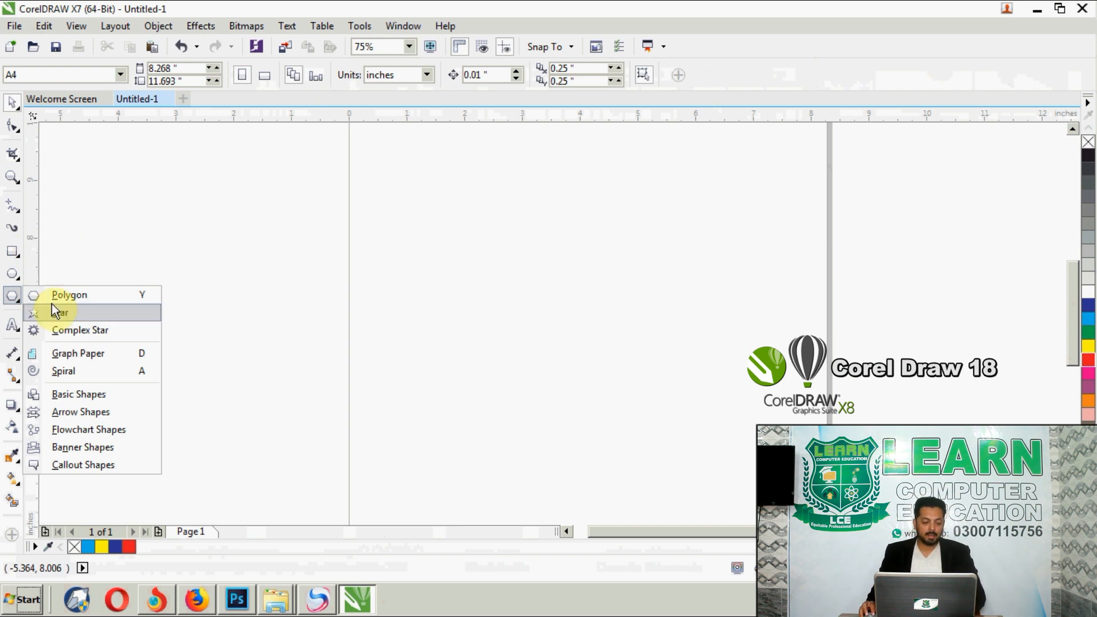
pyautogui.click(98, 335)
pyautogui.moveTo(454, 234); pyautogui.dragTo(713, 481)
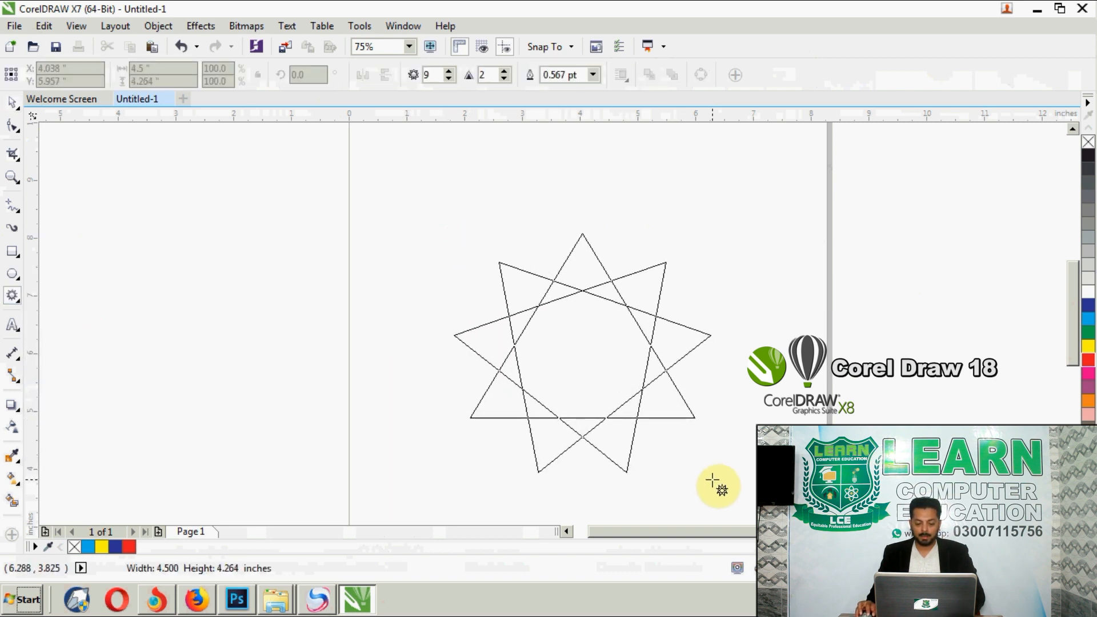
pyautogui.click(12, 102)
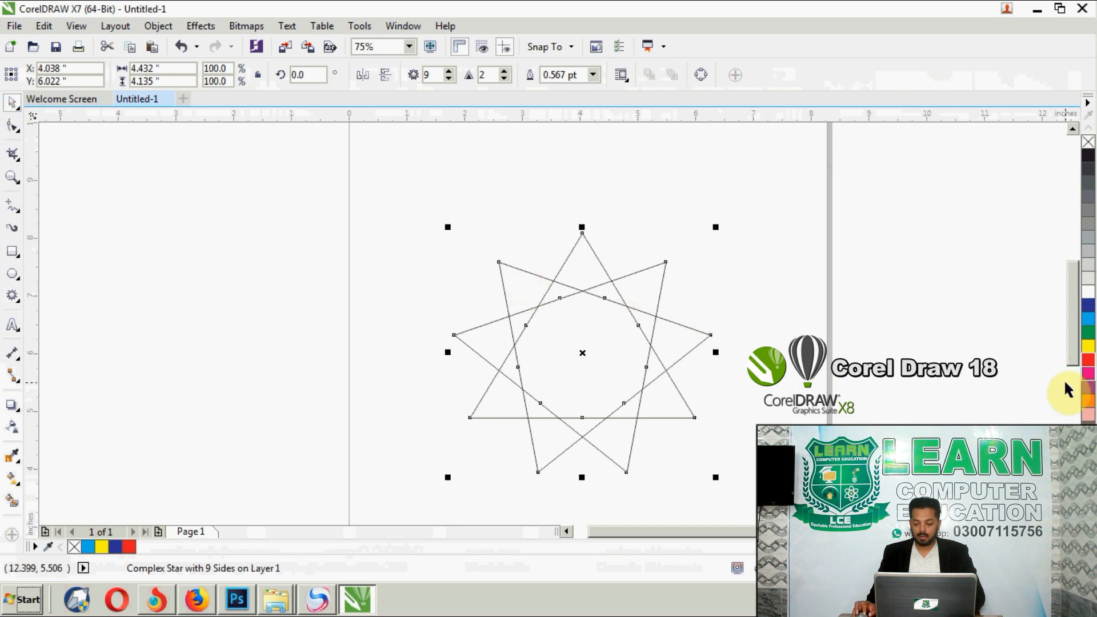
pyautogui.click(1089, 347)
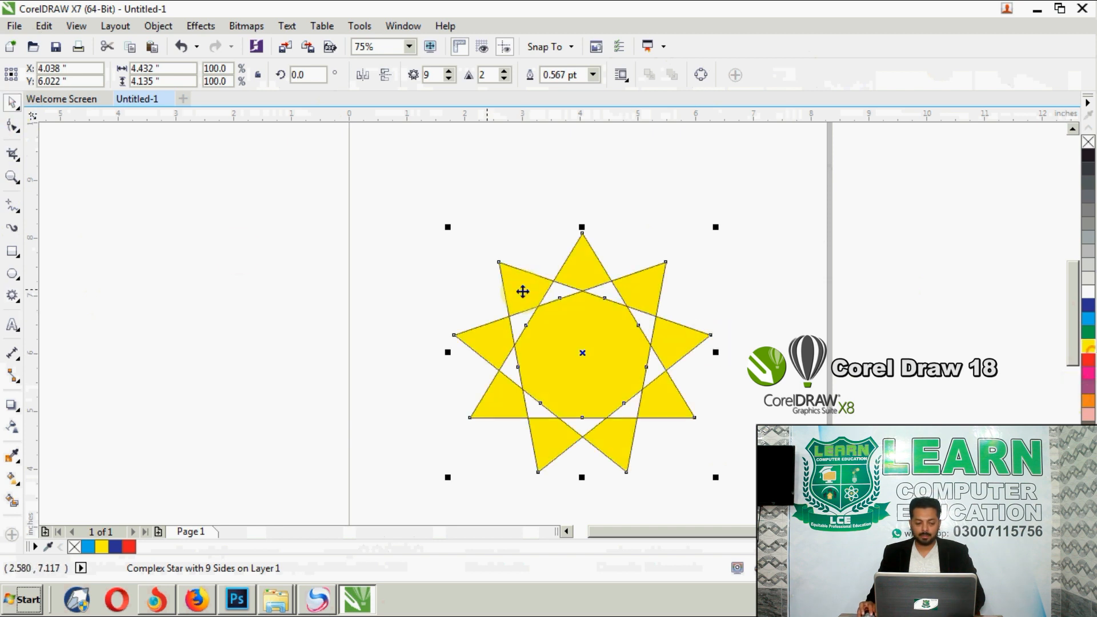
# Reshape the yellow star by moving its nodes with the Shape tool into a sun with thin, bent outer tips.
pyautogui.click(13, 129)
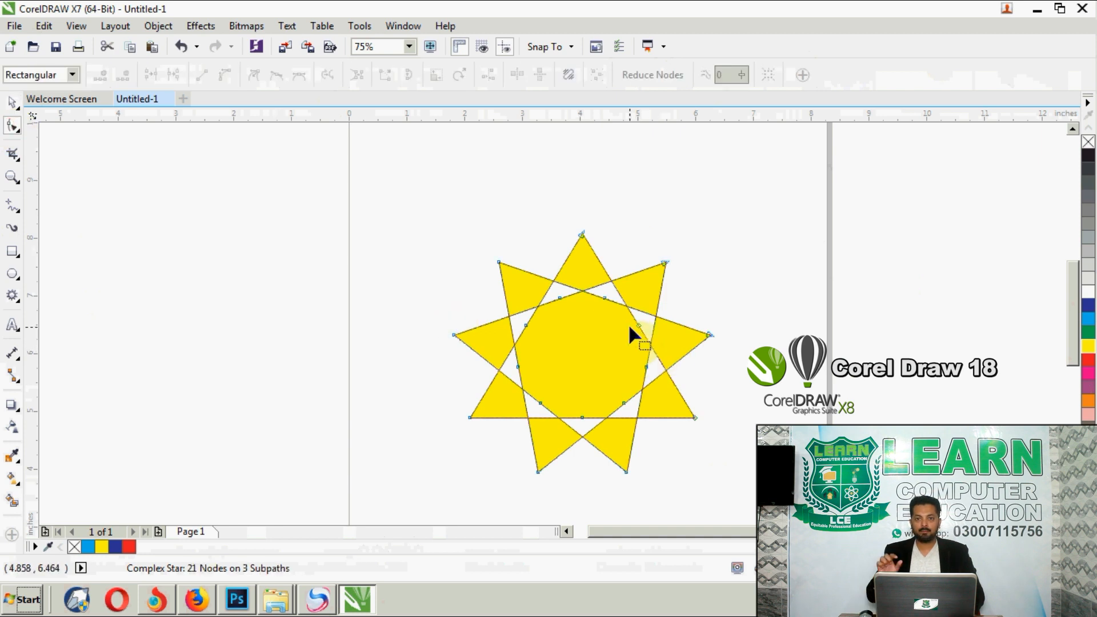
pyautogui.moveTo(525, 325); pyautogui.dragTo(776, 418)
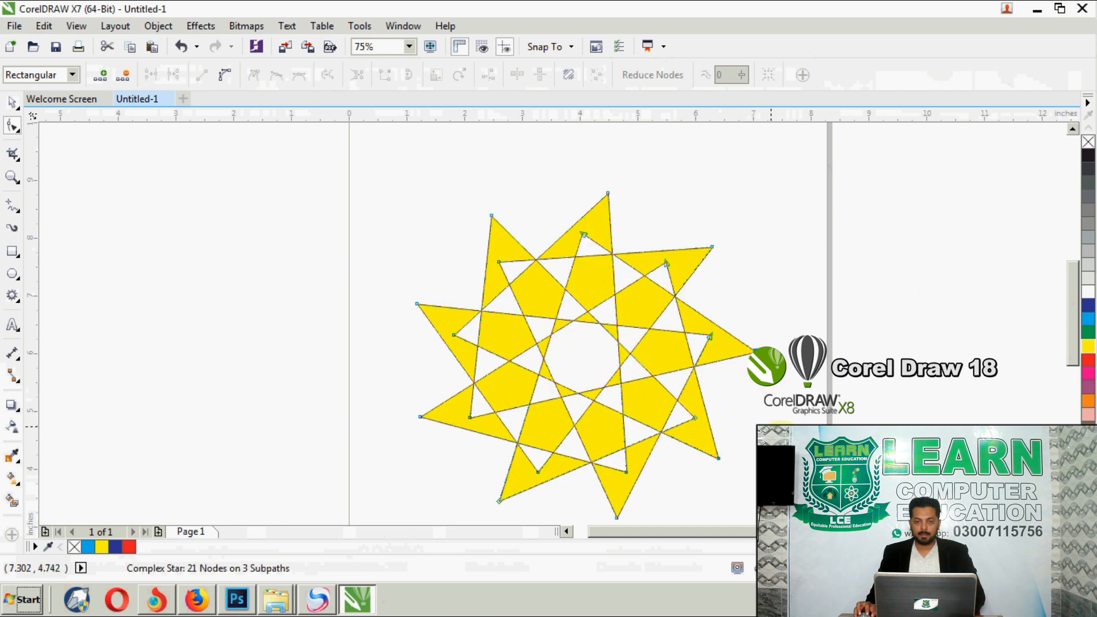
pyautogui.moveTo(589, 235); pyautogui.dragTo(377, 383)
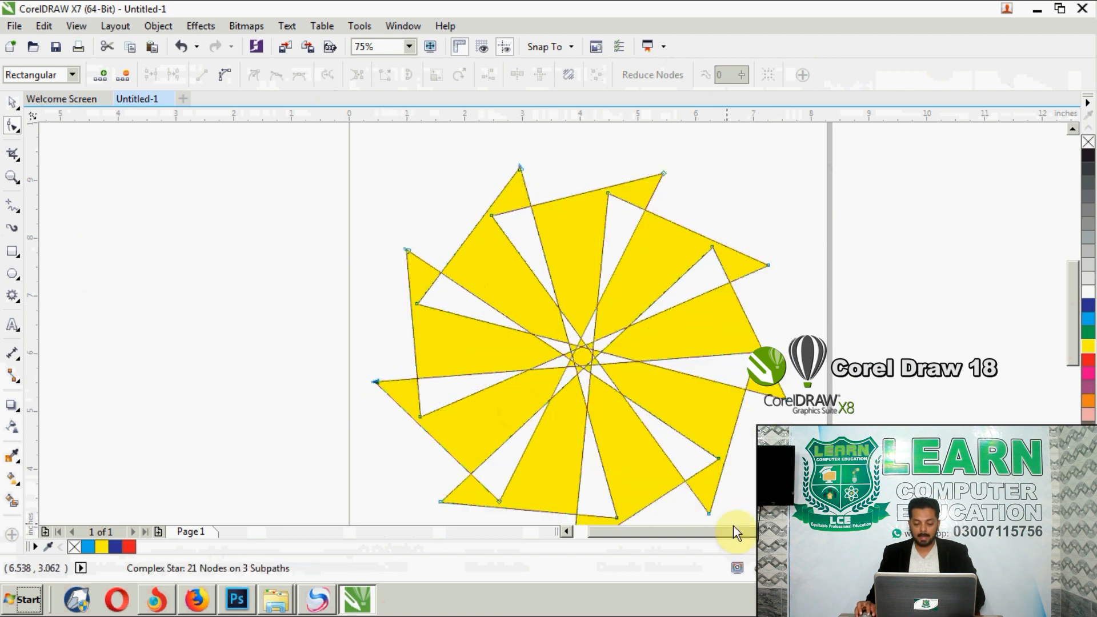
pyautogui.moveTo(708, 513); pyautogui.dragTo(489, 251)
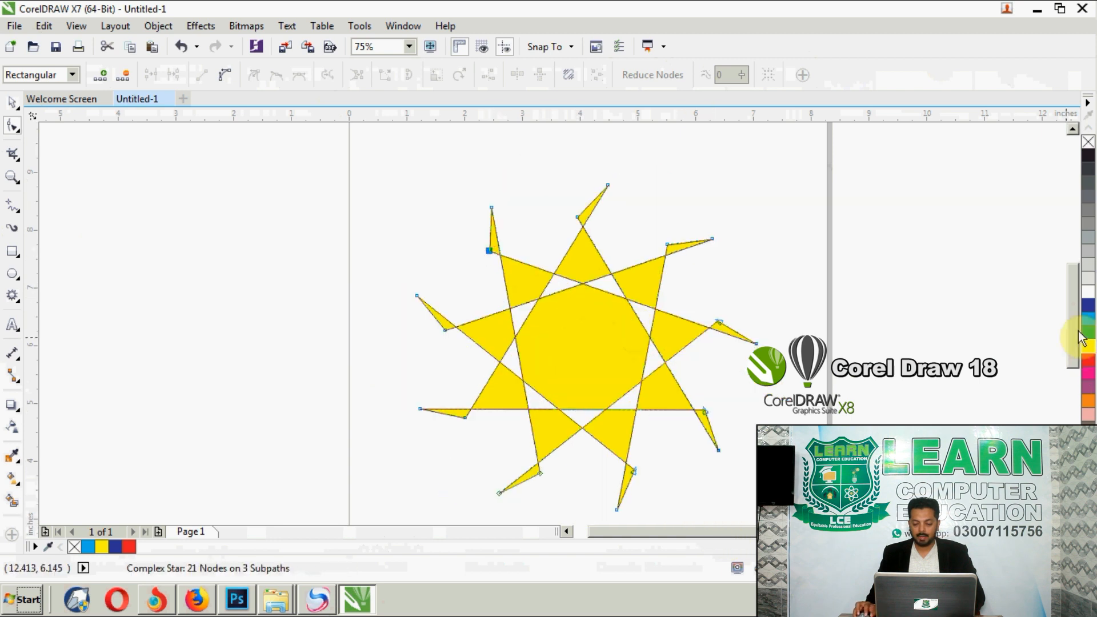
# Fill the star dark blue and pull one of its inner nodes sideways to form a pinwheel pattern.
pyautogui.click(1088, 306)
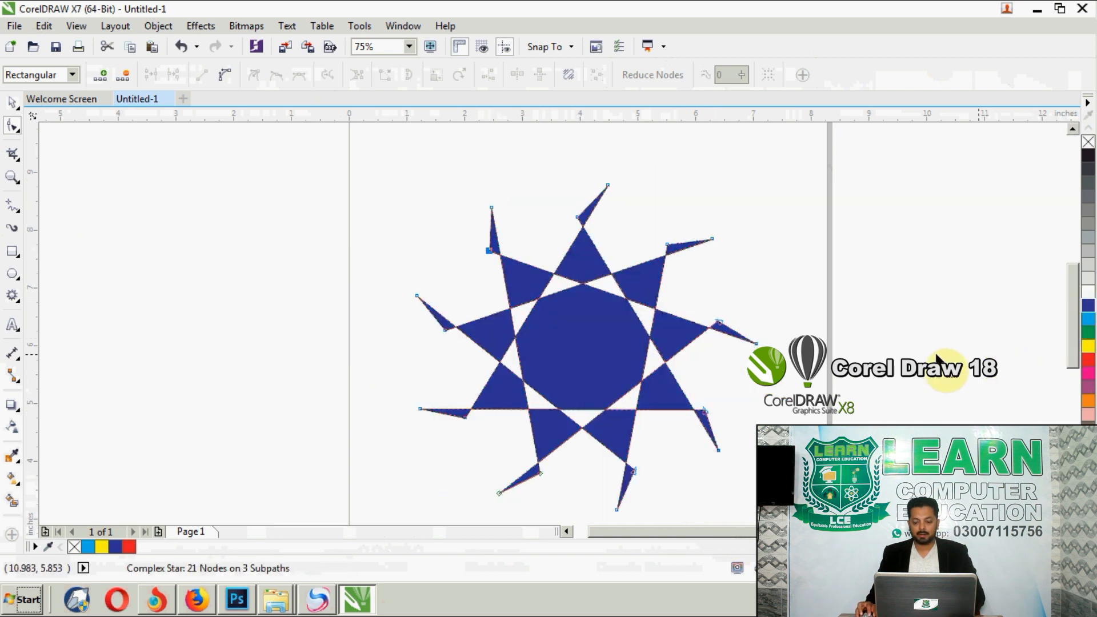
pyautogui.moveTo(669, 245); pyautogui.dragTo(541, 230)
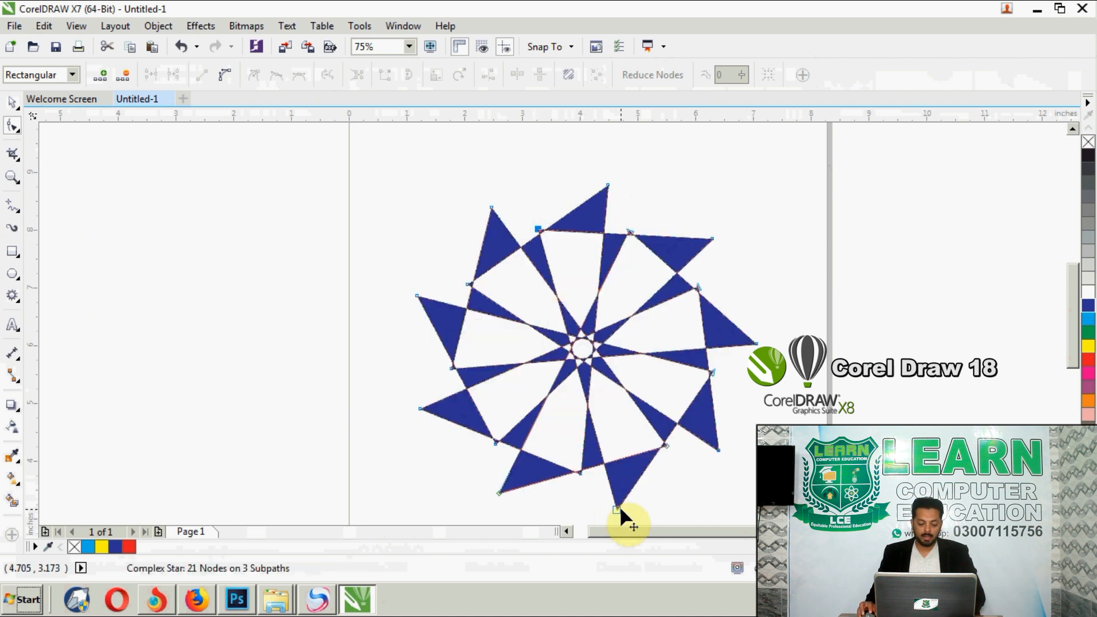
# Remove the star's inner nodes to leave plain points, and delete the whole star from the page.
pyautogui.hotkey('ctrl', 'z')
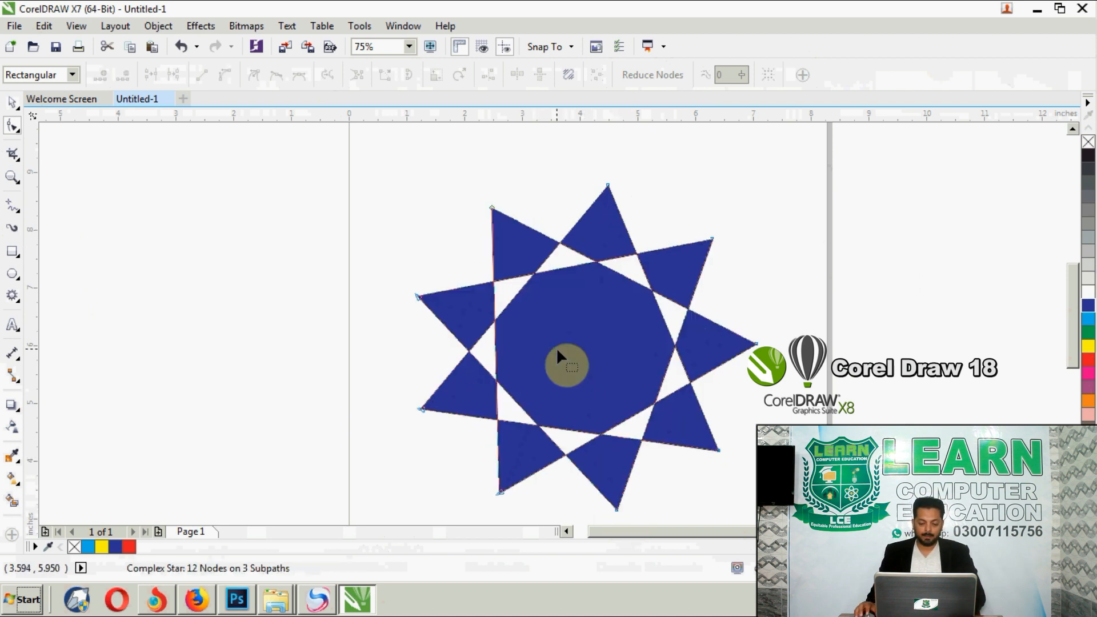
pyautogui.click(13, 102)
pyautogui.press('Delete')
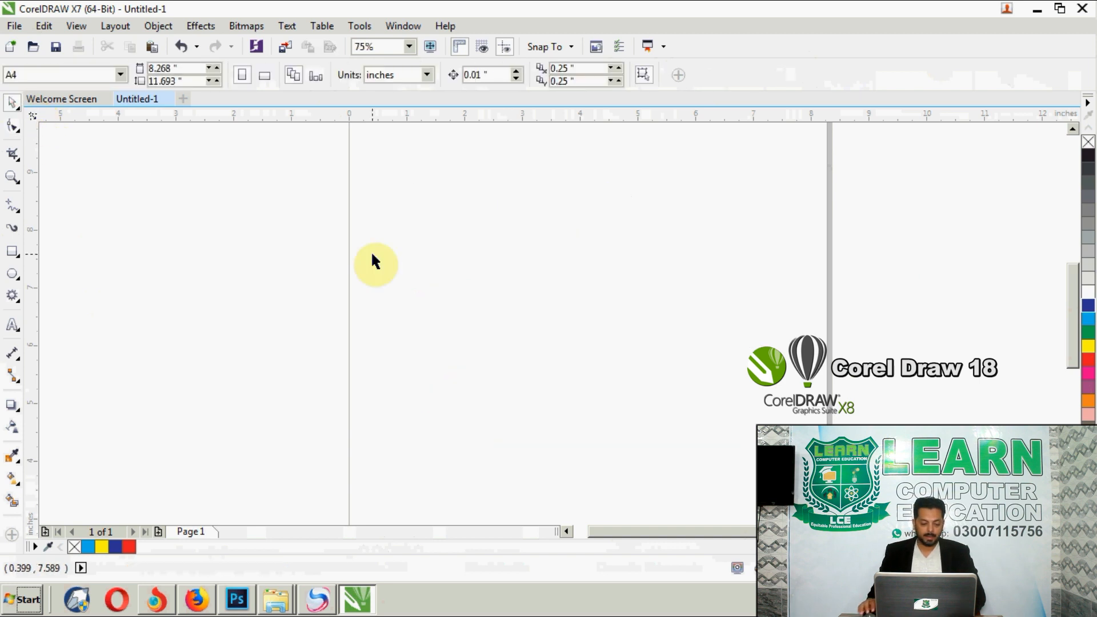
# Add the artistic text "LCE" near the page's middle and select it as an object.
pyautogui.click(13, 326)
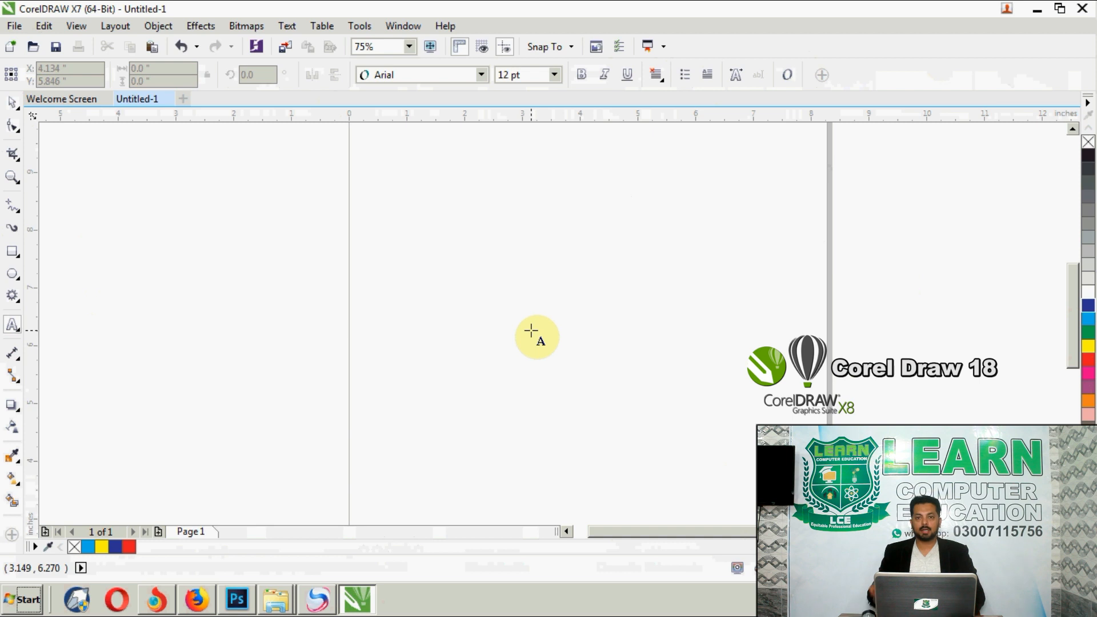
pyautogui.click(520, 287)
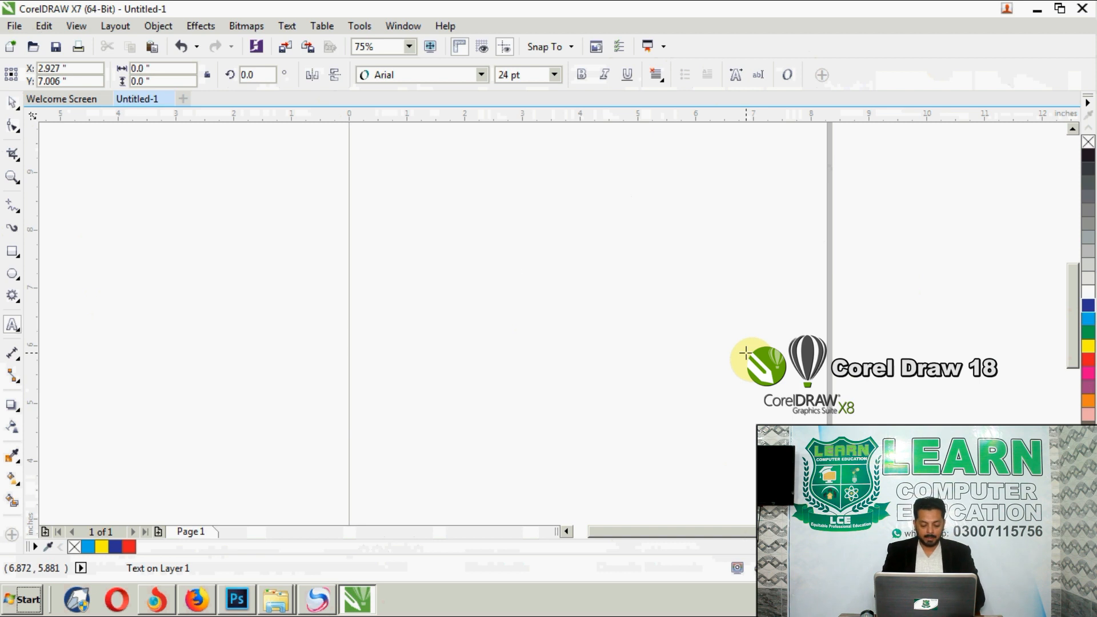
pyautogui.write('LCE')
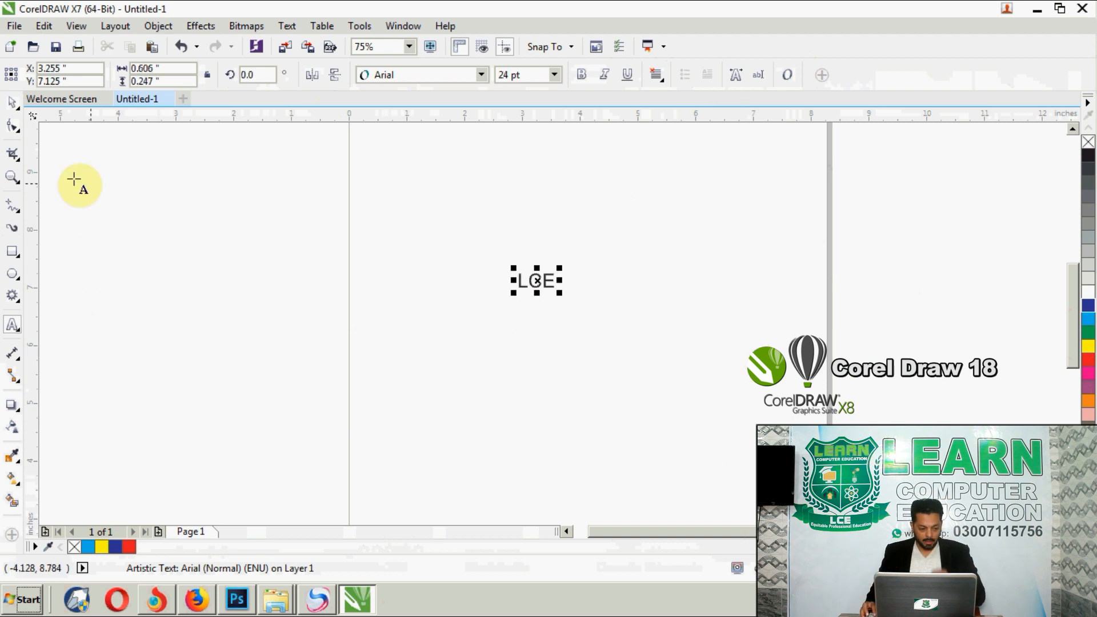
pyautogui.click(12, 102)
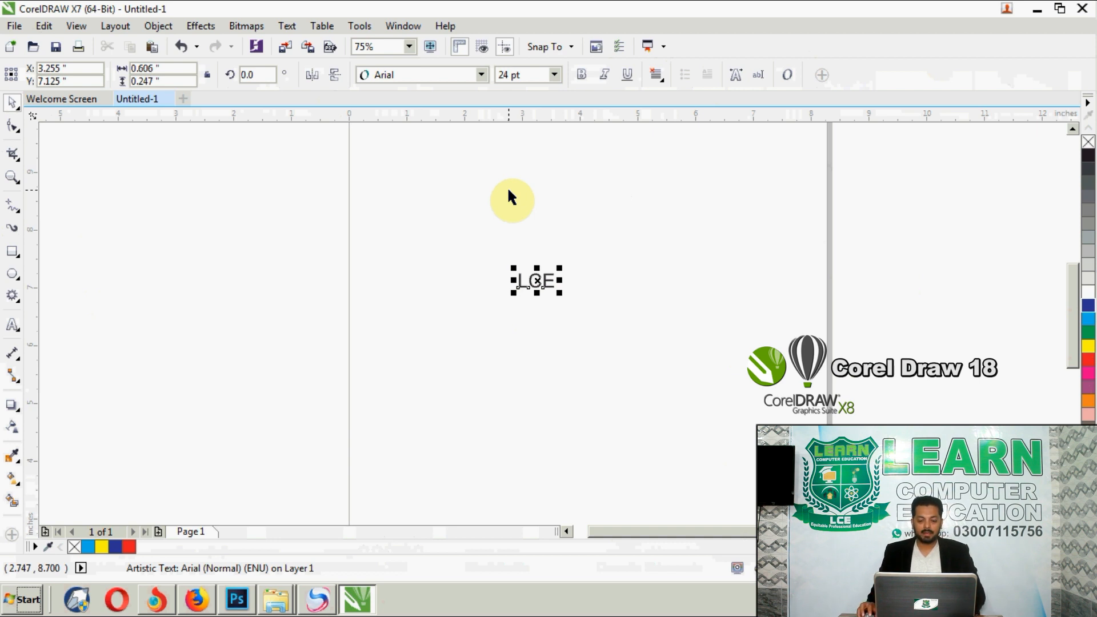
# Set the font of the "LCE" text to Arial Black and delete the text.
pyautogui.click(482, 74)
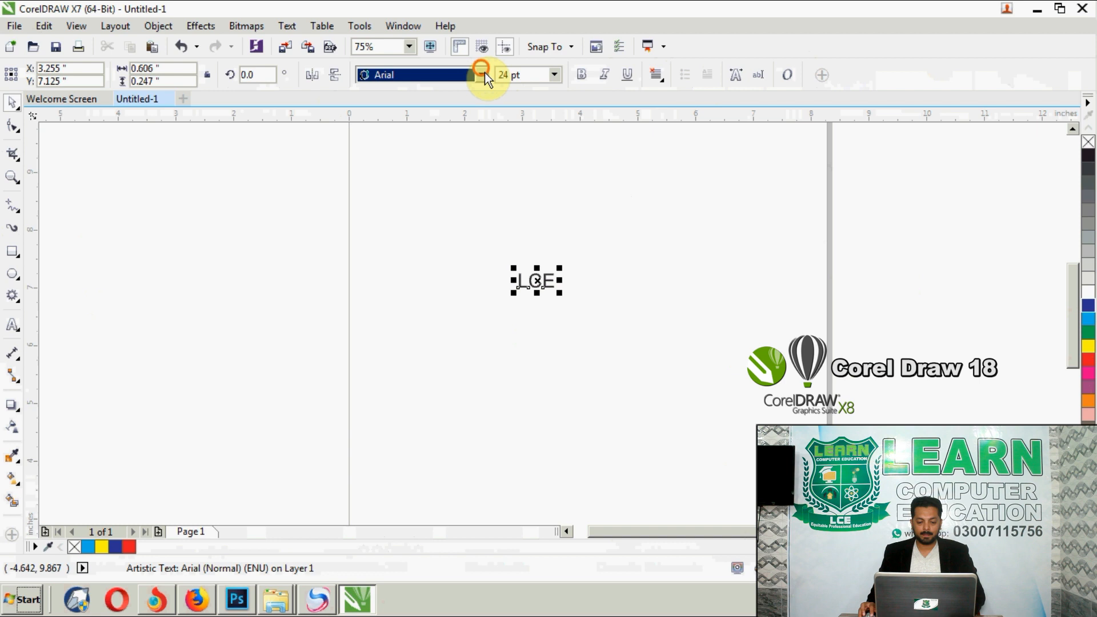
pyautogui.moveTo(726, 288); pyautogui.dragTo(544, 287)
pyautogui.click(538, 282)
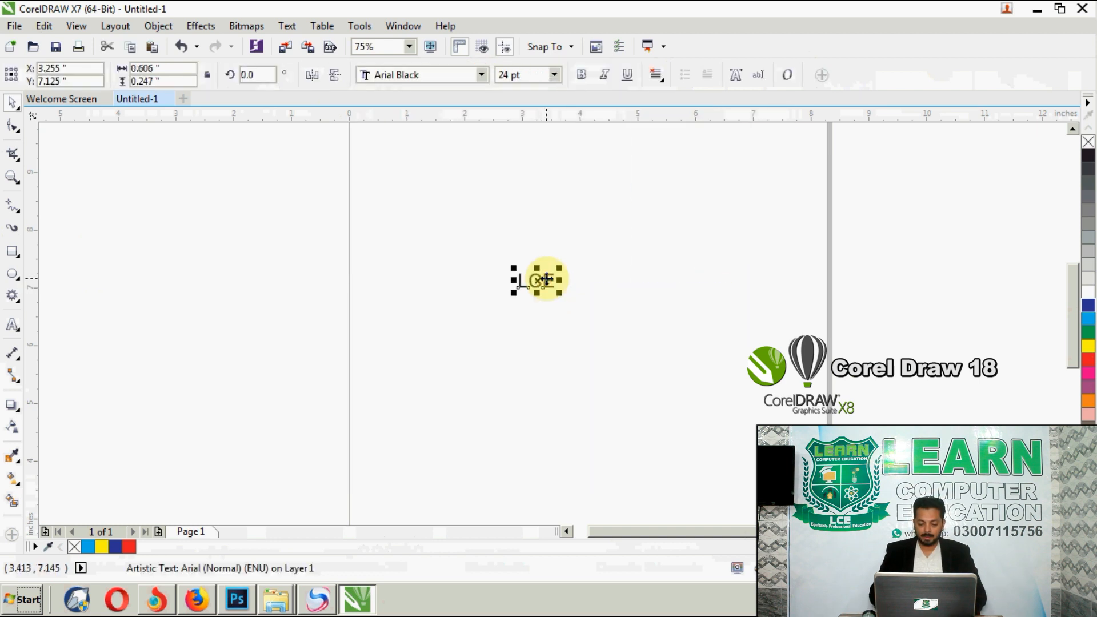
pyautogui.press('Delete')
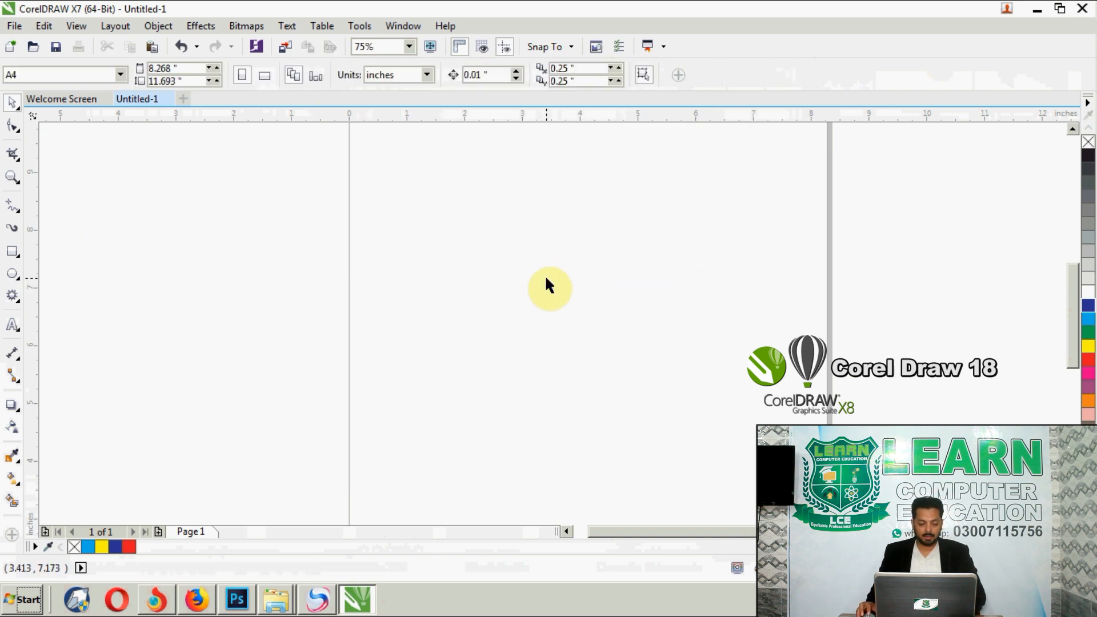
# Add the artistic text "LCE" near the page's middle and set its font to Arial Black.
pyautogui.click(13, 325)
pyautogui.click(499, 290)
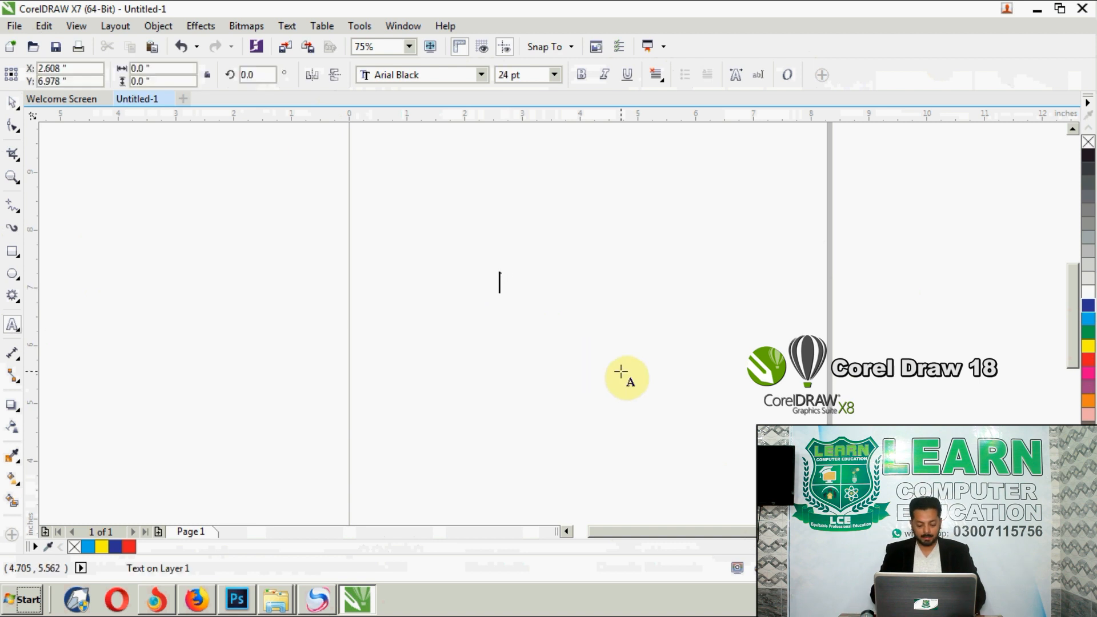
pyautogui.write('LCE')
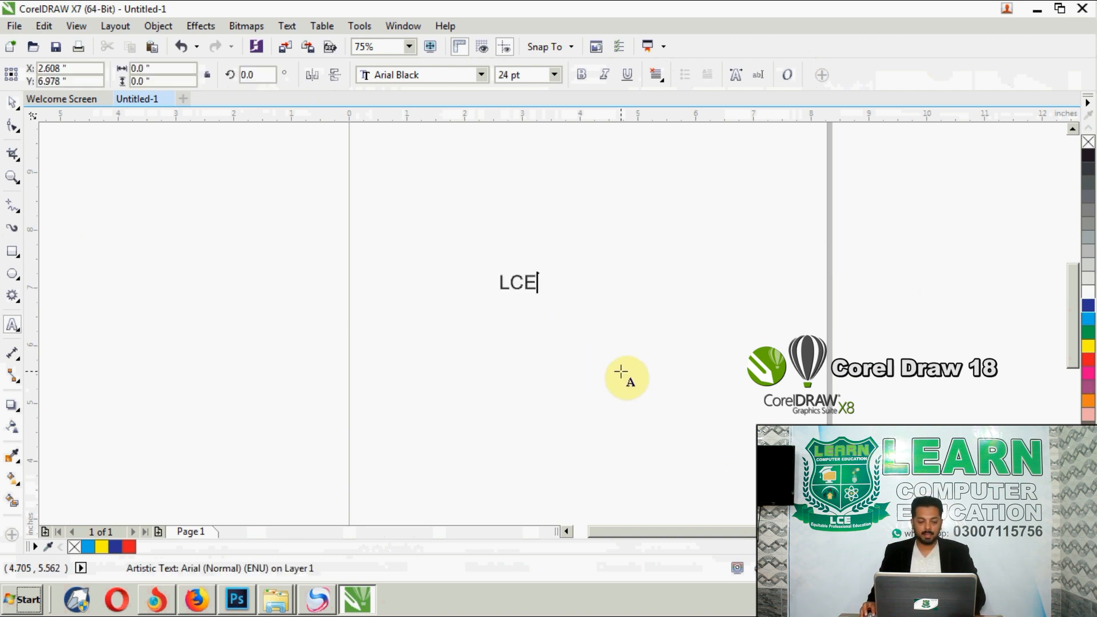
pyautogui.click(12, 103)
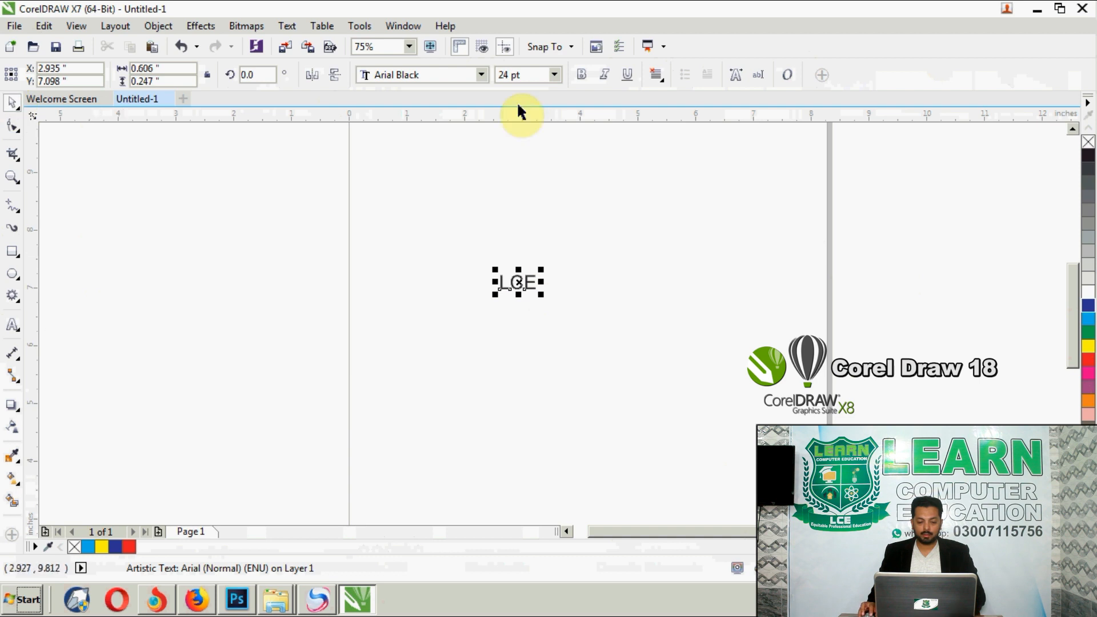
pyautogui.click(482, 74)
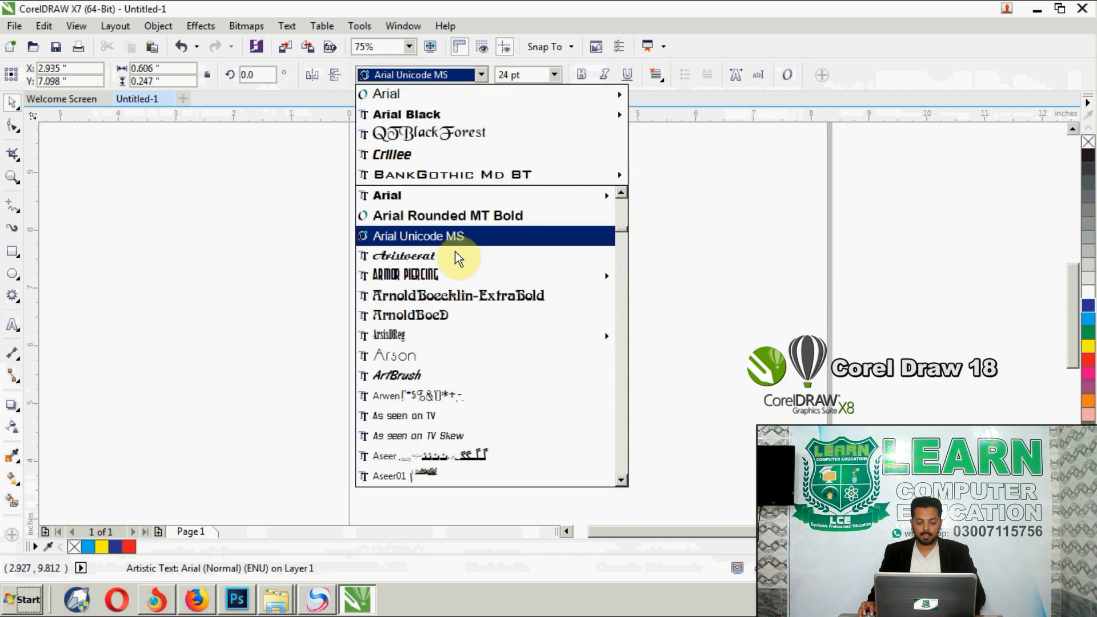
pyautogui.click(464, 112)
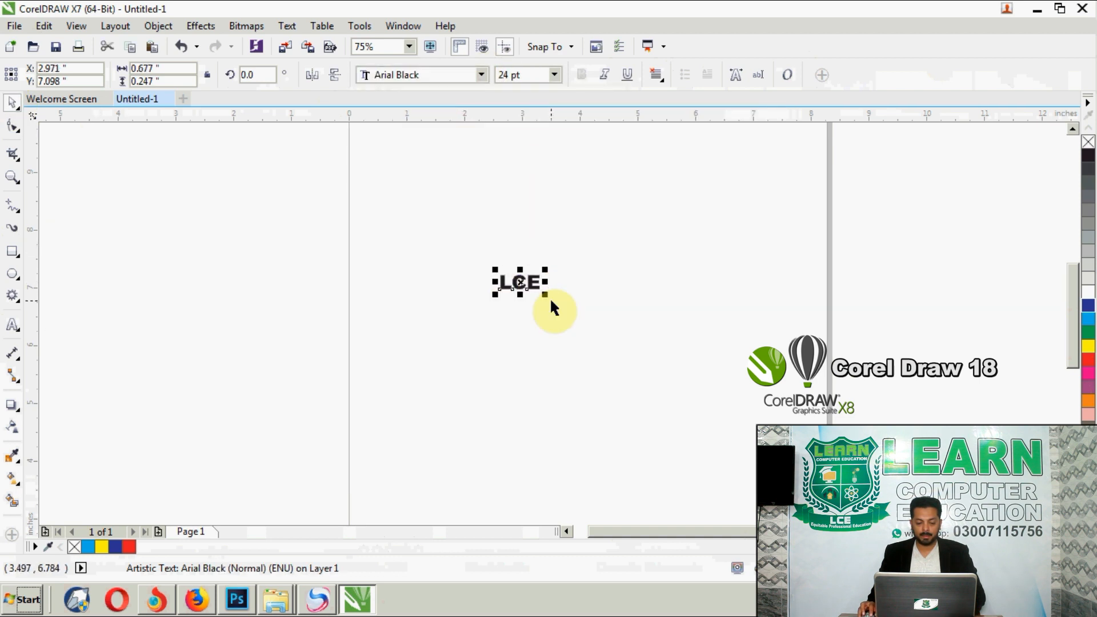
# Scale the "LCE" text up proportionally to about 5.7 inches wide and centre it roughly across the page.
pyautogui.moveTo(547, 293); pyautogui.dragTo(815, 396)
pyautogui.moveTo(782, 328); pyautogui.dragTo(749, 321)
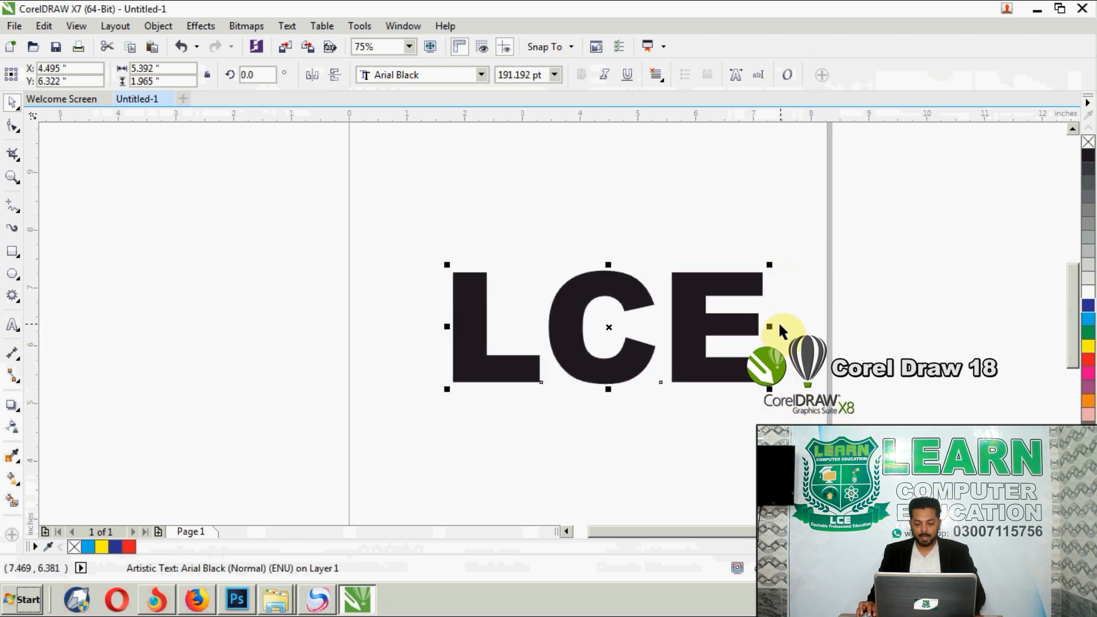
pyautogui.moveTo(769, 264); pyautogui.dragTo(788, 246)
pyautogui.click(593, 211)
# Switch the page to landscape, then shrink the "LCE" text to about 4.75 inches wide and place it near the page's upper-left corner.
pyautogui.scroll(-2, 461, 220)
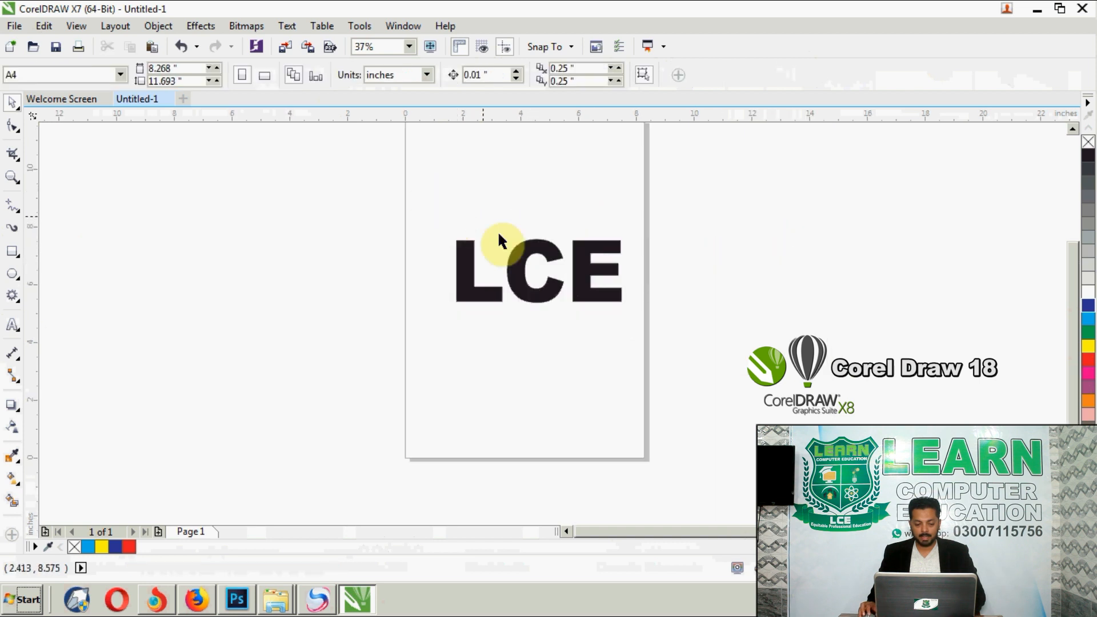
pyautogui.scroll(-1, 470, 215)
pyautogui.scroll(1, 490, 230)
pyautogui.scroll(-1, 493, 234)
pyautogui.scroll(1, 503, 252)
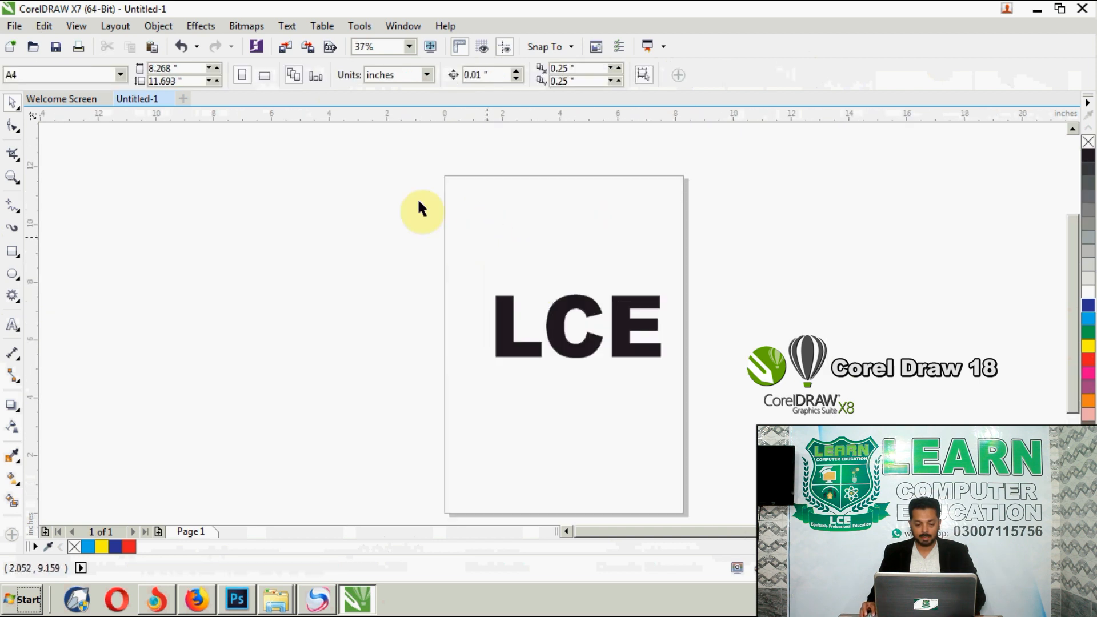
pyautogui.click(264, 75)
pyautogui.click(594, 316)
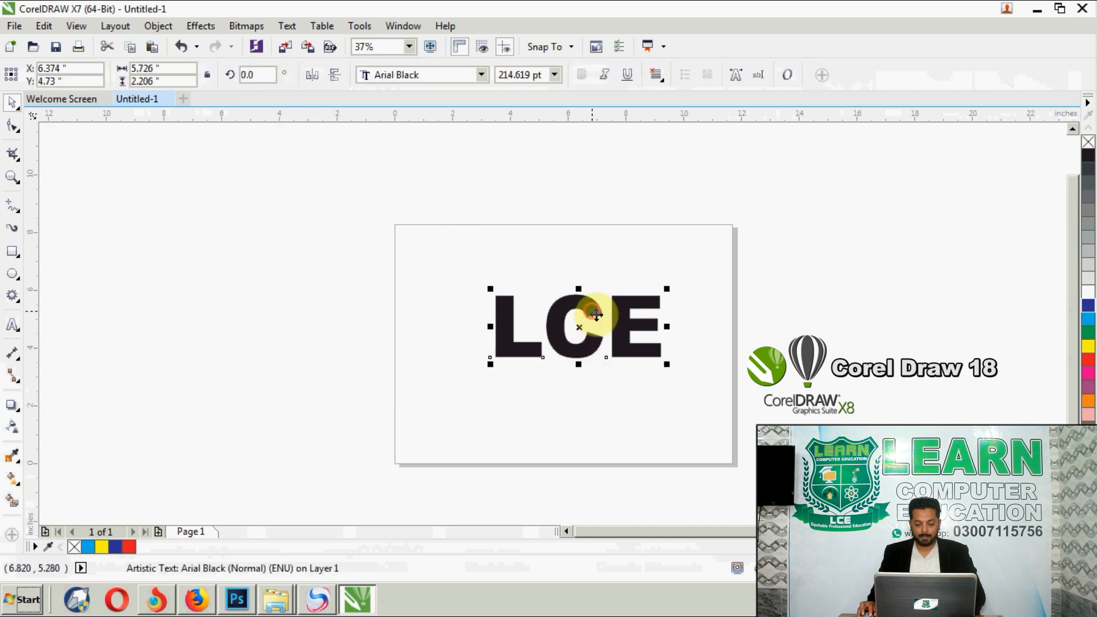
pyautogui.moveTo(662, 363); pyautogui.dragTo(540, 292)
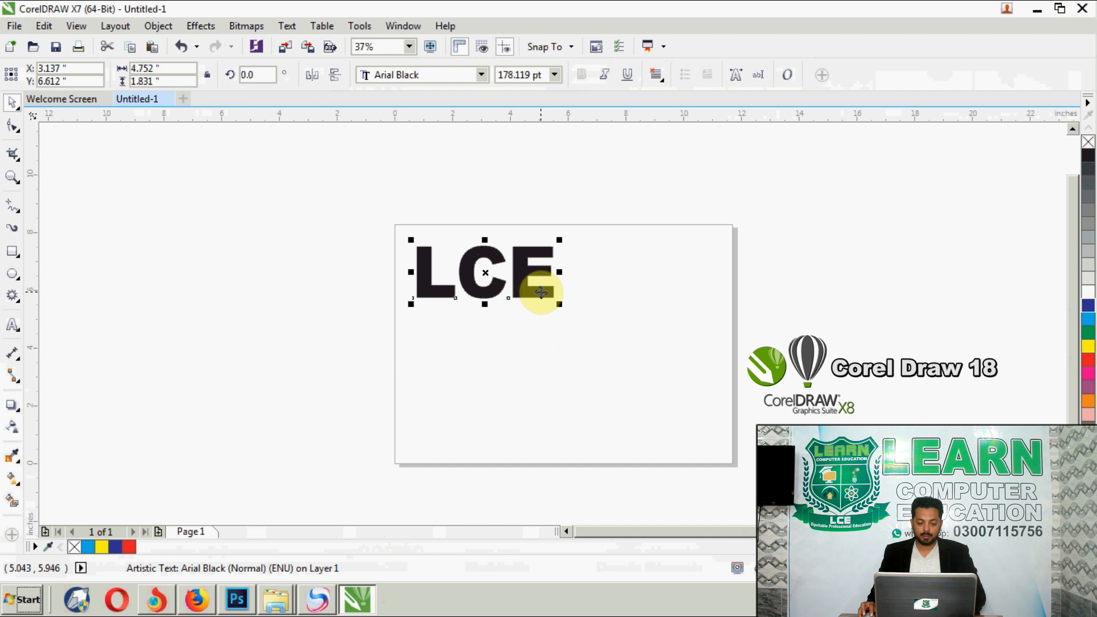
pyautogui.moveTo(541, 292); pyautogui.dragTo(554, 309)
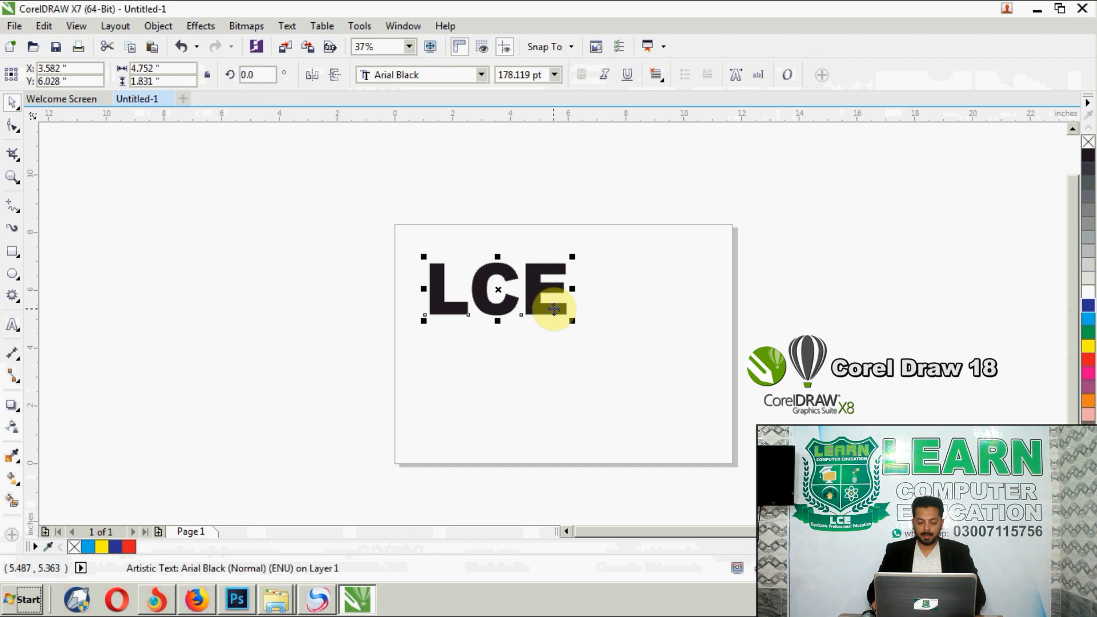
# Place a trial copy of the "LCE" text at the page's lower right, delete it, and reposition the original slightly.
pyautogui.moveTo(554, 309); pyautogui.dragTo(691, 384)
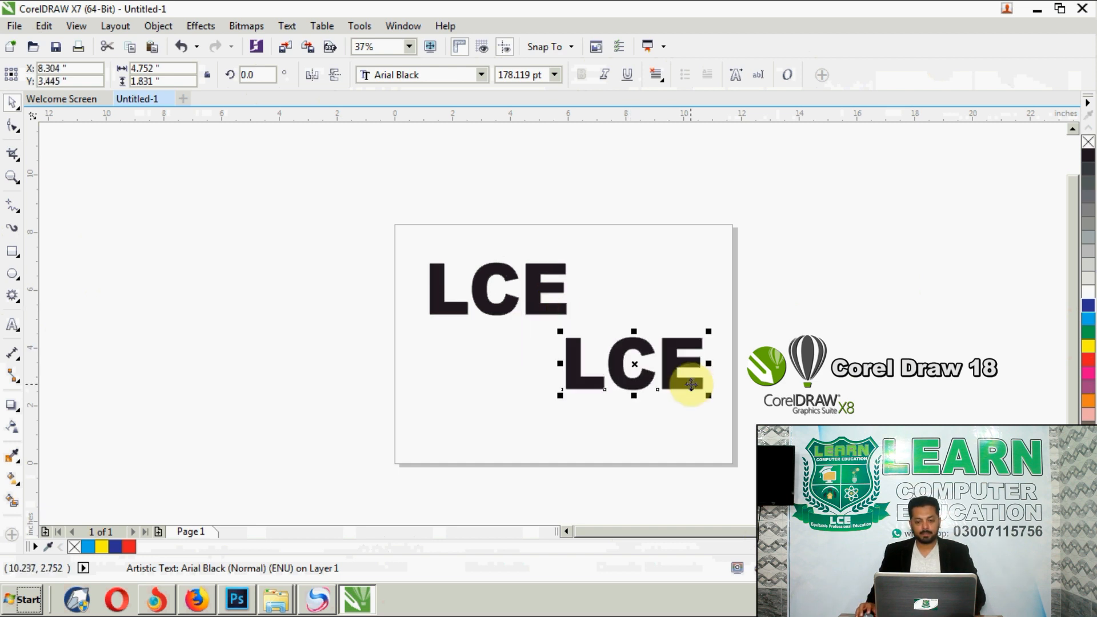
pyautogui.press('Delete')
pyautogui.click(541, 309)
pyautogui.moveTo(552, 325); pyautogui.dragTo(563, 335)
pyautogui.moveTo(563, 336); pyautogui.dragTo(538, 314)
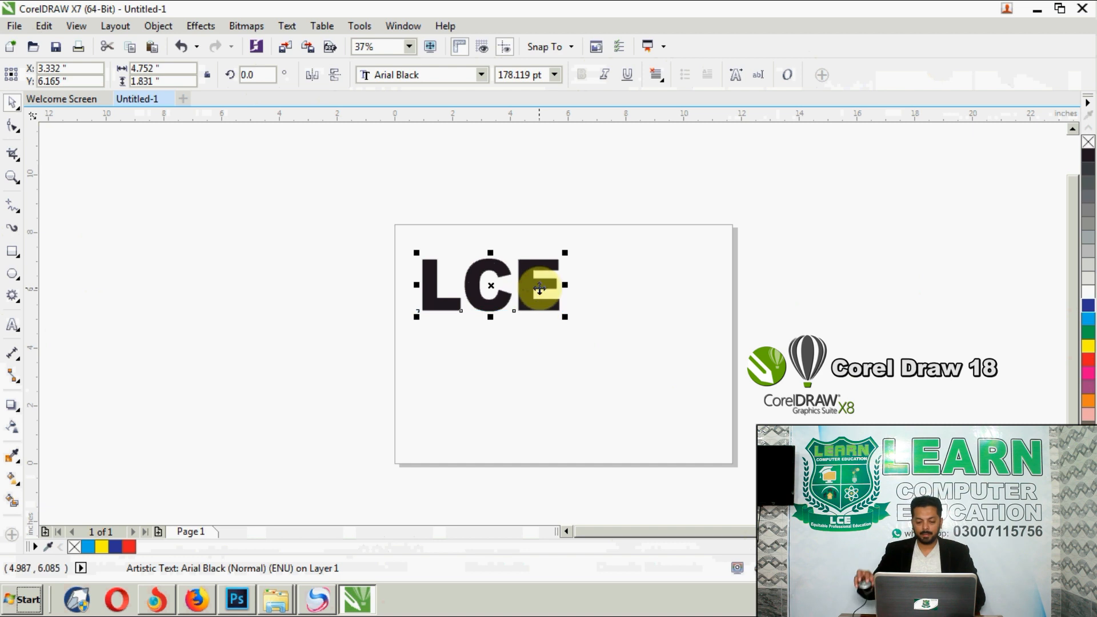
# Duplicate the "LCE" text by dropping a copy near the page's lower-right corner.
pyautogui.moveTo(522, 286); pyautogui.dragTo(662, 396)
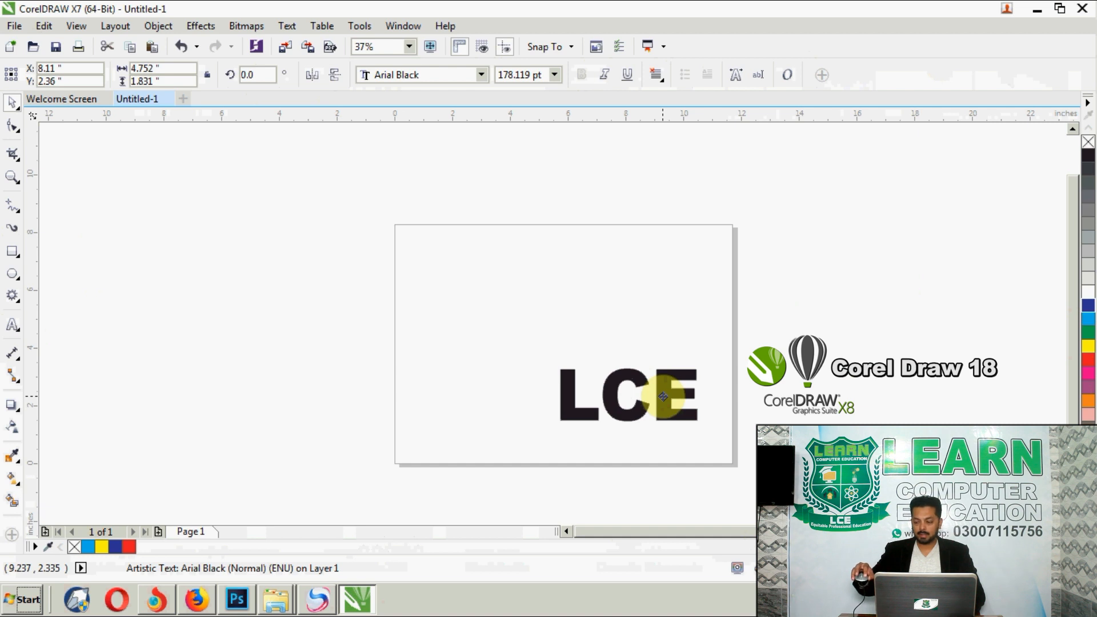
pyautogui.rightClick(663, 396)
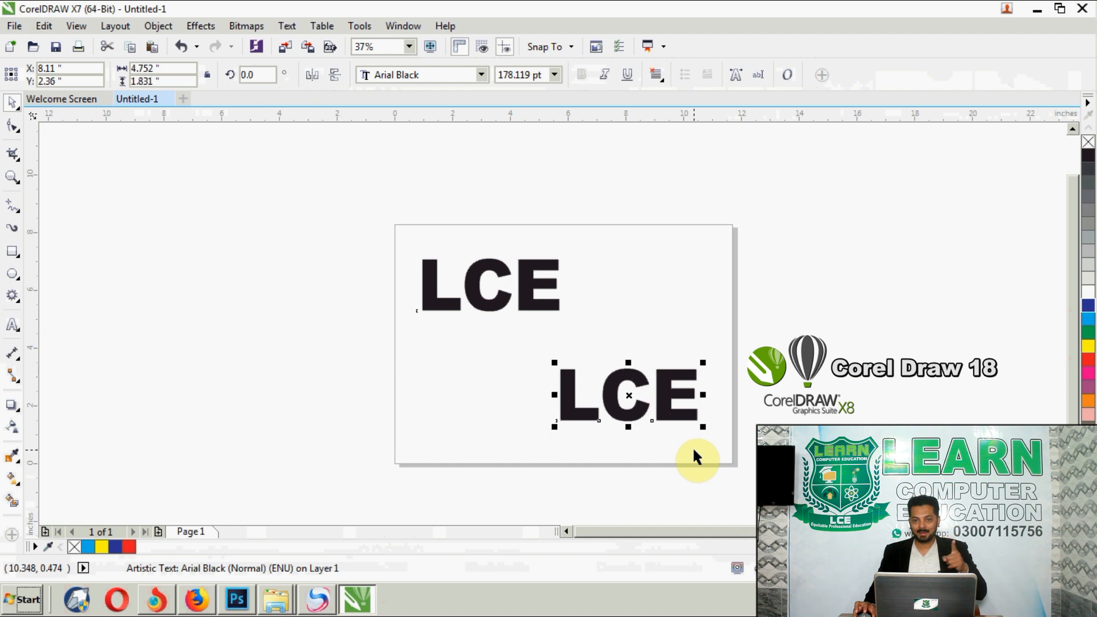
pyautogui.click(652, 296)
pyautogui.moveTo(661, 400); pyautogui.dragTo(679, 414)
# Fill the lower-right "LCE" with cyan blue and the upper-left "LCE" with red.
pyautogui.click(1089, 318)
pyautogui.click(540, 286)
pyautogui.click(1088, 359)
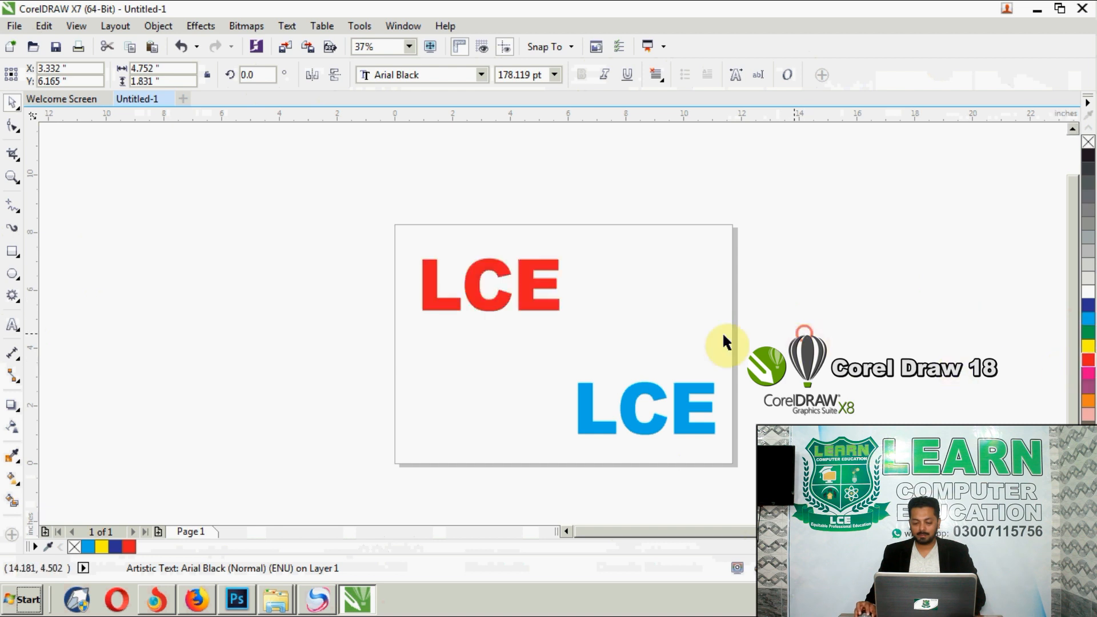
pyautogui.moveTo(526, 298); pyautogui.dragTo(534, 301)
# Blend the blue "LCE" text into the red "LCE" text with the Blend tool.
pyautogui.click(613, 414)
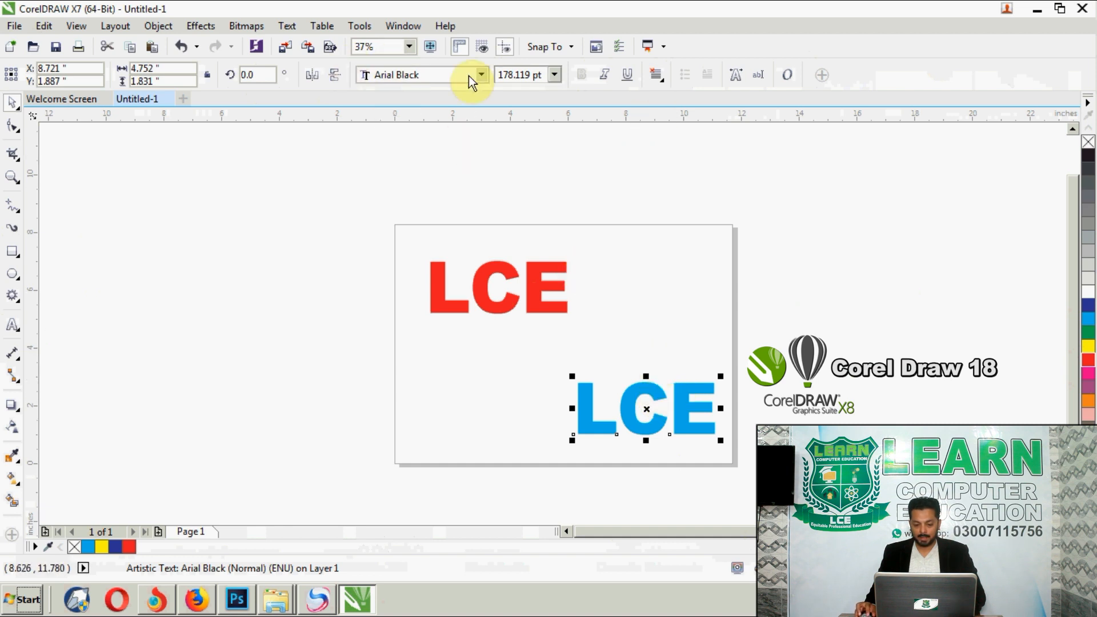
pyautogui.click(533, 303)
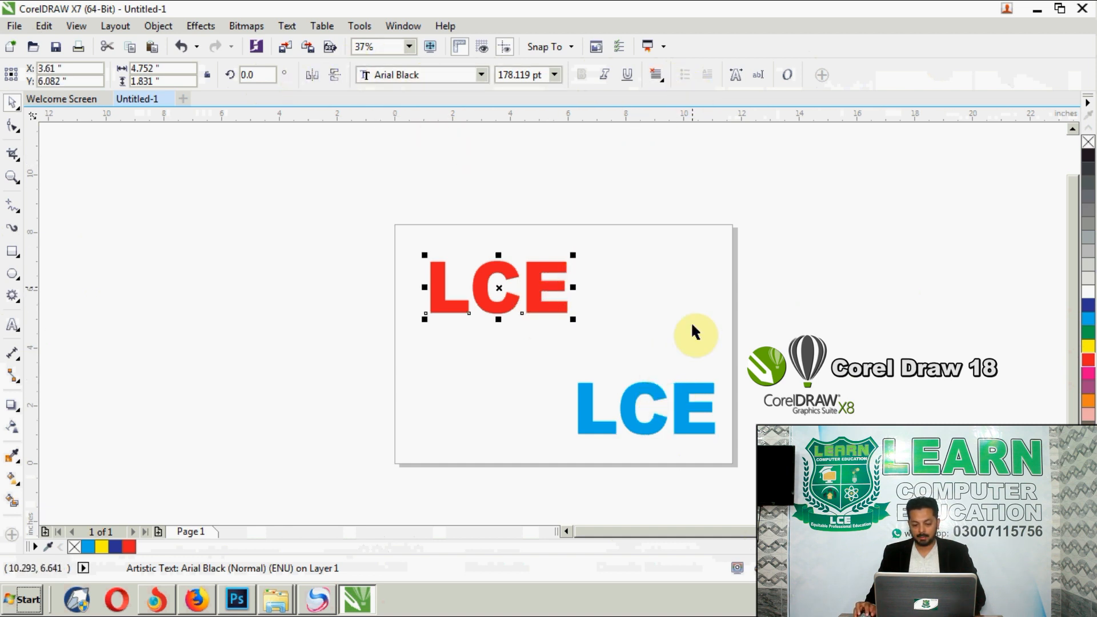
pyautogui.click(689, 406)
pyautogui.click(20, 412)
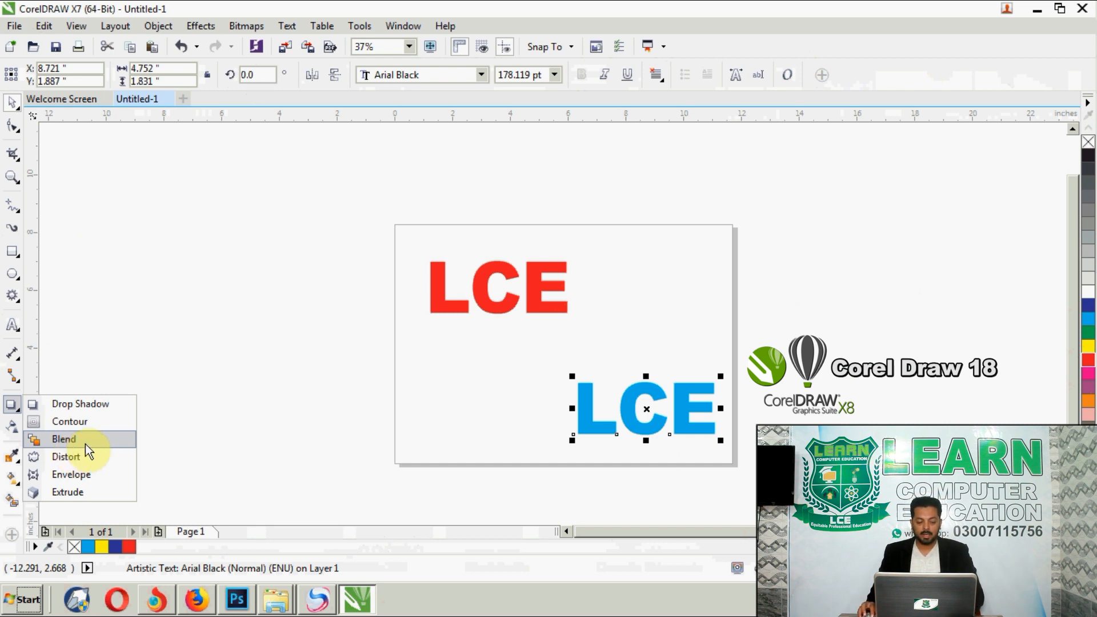
pyautogui.click(85, 441)
pyautogui.moveTo(592, 434); pyautogui.dragTo(496, 287)
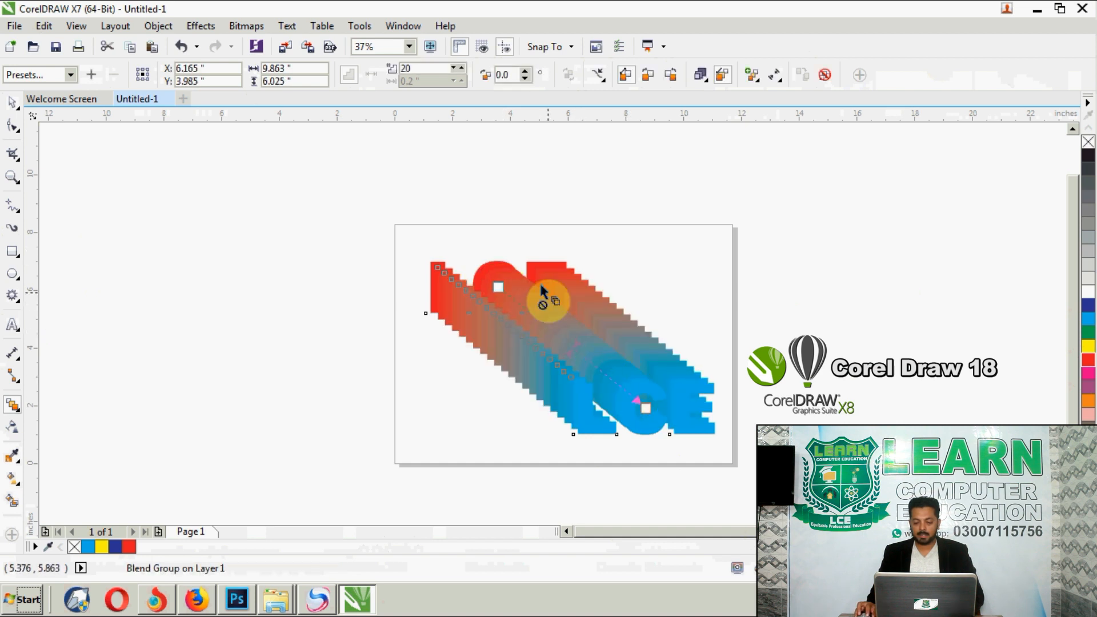
# Try the clockwise and counterclockwise colour progressions on the "LCE" blend.
pyautogui.click(11, 101)
pyautogui.click(648, 79)
pyautogui.click(670, 77)
pyautogui.click(653, 80)
pyautogui.click(627, 75)
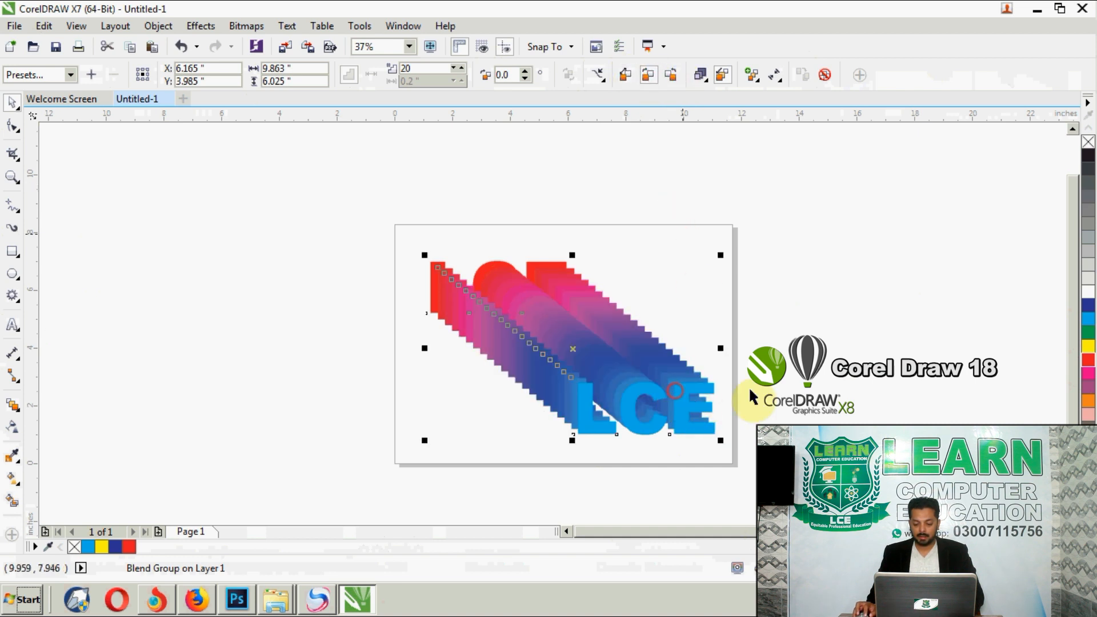
# Set the colour progression of the "LCE" blend to counterclockwise for a rainbow transition.
pyautogui.click(13, 104)
pyautogui.click(453, 275)
pyautogui.scroll(2, 488, 251)
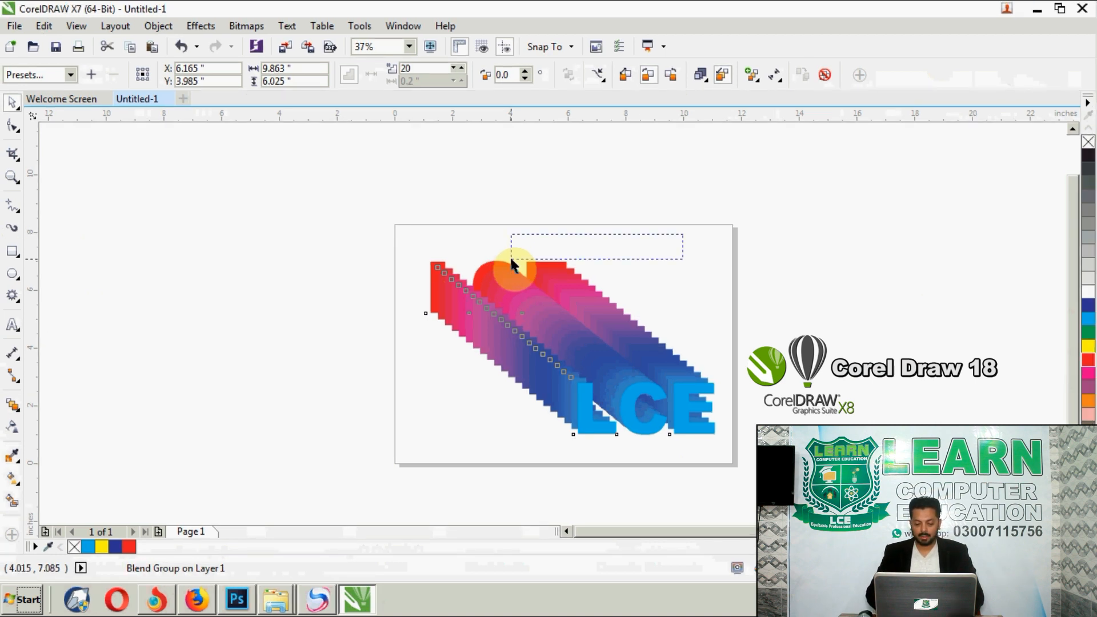
pyautogui.click(652, 430)
pyautogui.click(656, 351)
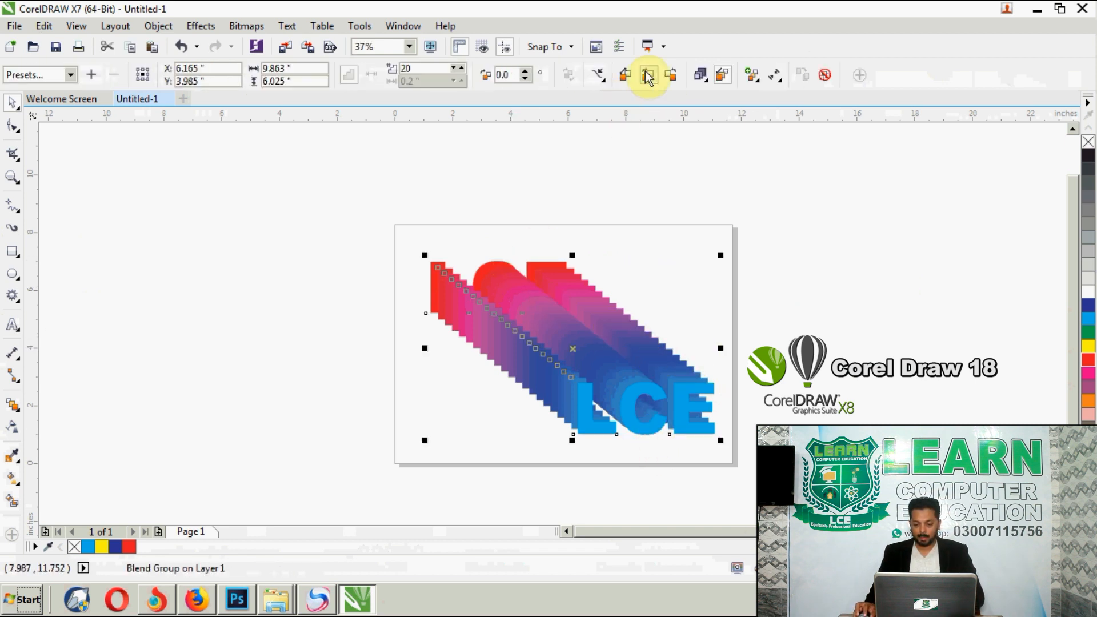
pyautogui.click(622, 79)
pyautogui.click(647, 78)
pyautogui.click(673, 79)
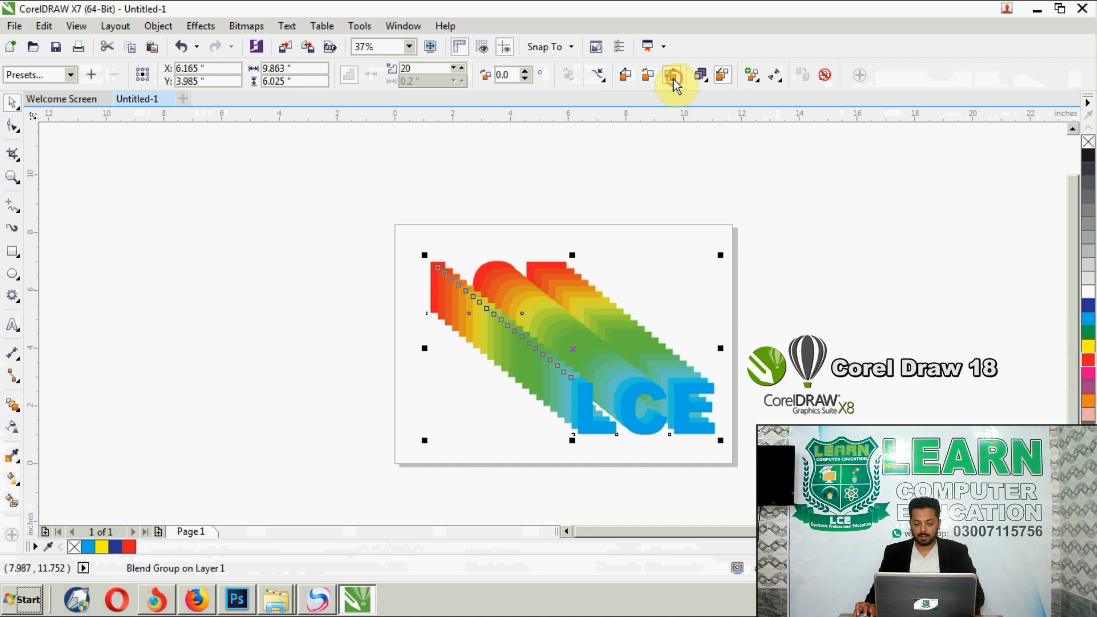
# Enlarge the blend's blue "LCE" control text to about 11 inches wide and move it back left over the page.
pyautogui.click(693, 204)
pyautogui.click(707, 389)
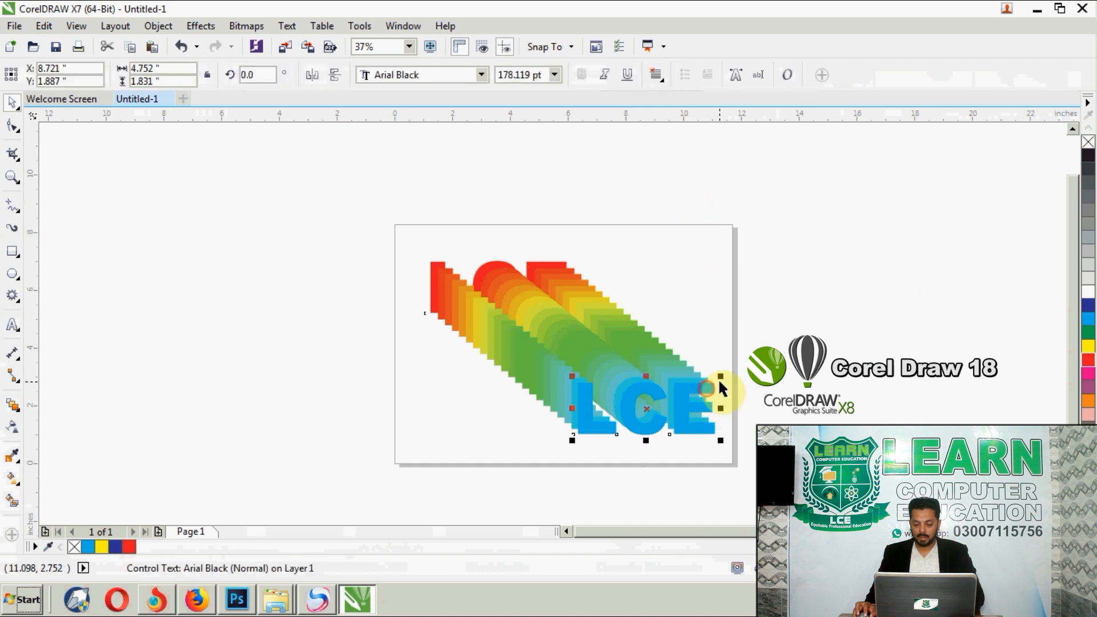
pyautogui.moveTo(721, 374); pyautogui.dragTo(914, 290)
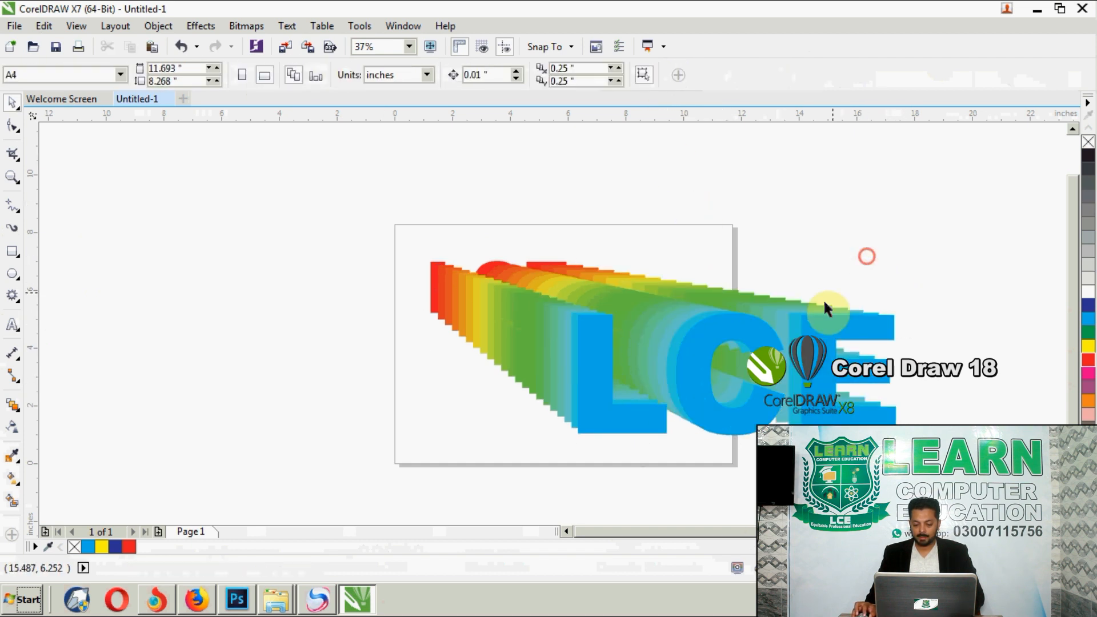
pyautogui.moveTo(815, 343); pyautogui.dragTo(674, 342)
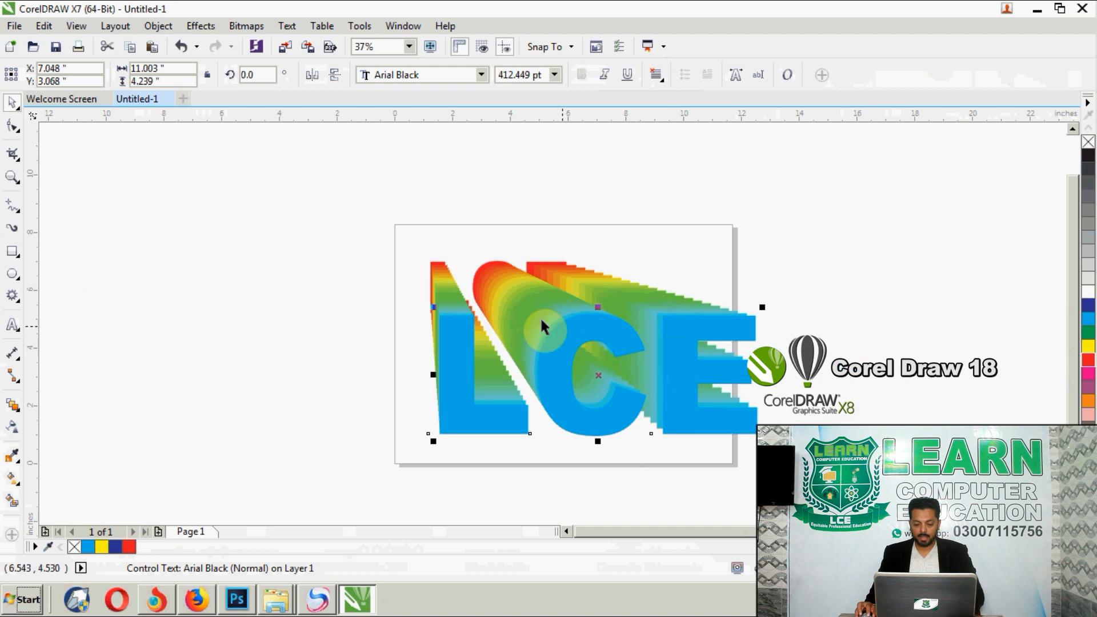
# Move the blend's red "LCE" control text upward and rotate it counterclockwise so the blend twists.
pyautogui.click(516, 291)
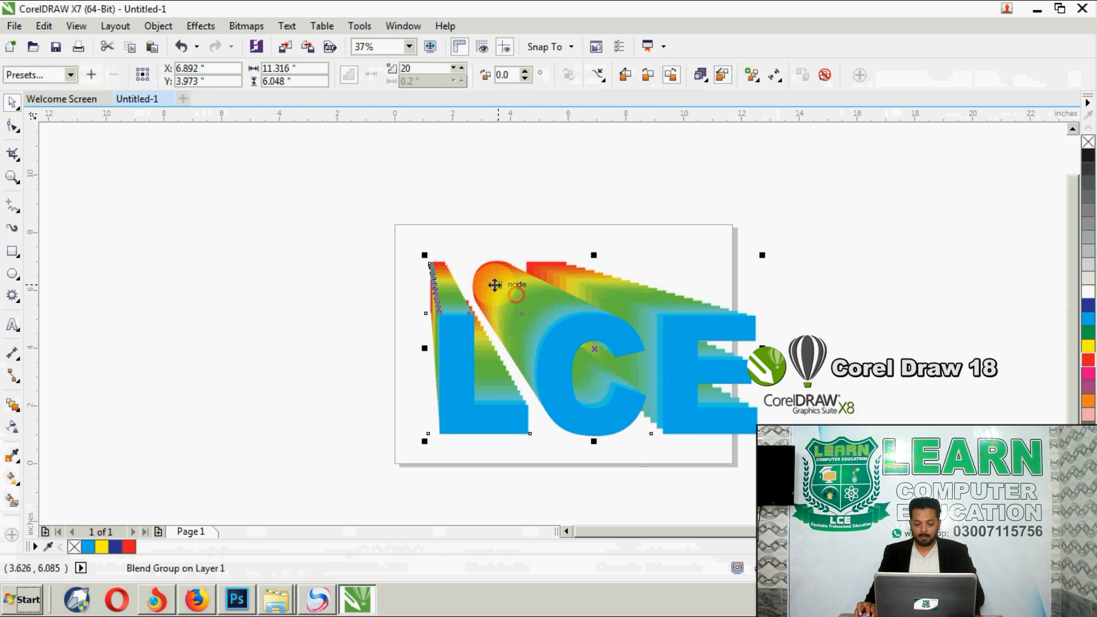
pyautogui.click(477, 257)
pyautogui.click(478, 266)
pyautogui.moveTo(478, 266); pyautogui.dragTo(458, 231)
pyautogui.click(457, 231)
pyautogui.moveTo(557, 216); pyautogui.dragTo(399, 196)
pyautogui.click(571, 199)
# Select the whole "LCE" blend group and delete it from the page.
pyautogui.click(628, 334)
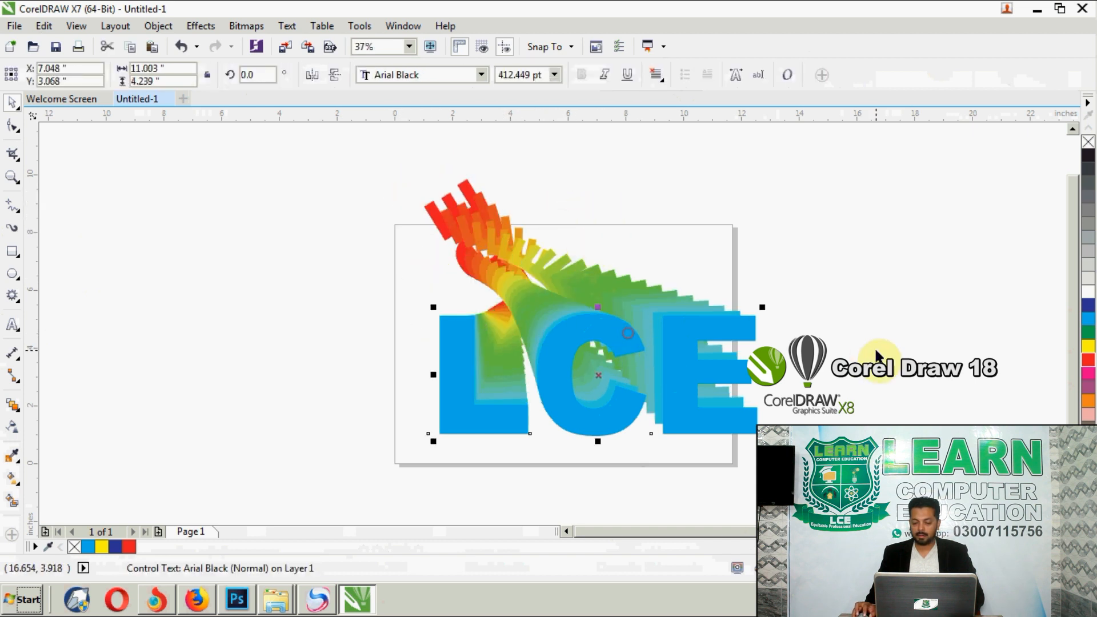
pyautogui.click(609, 313)
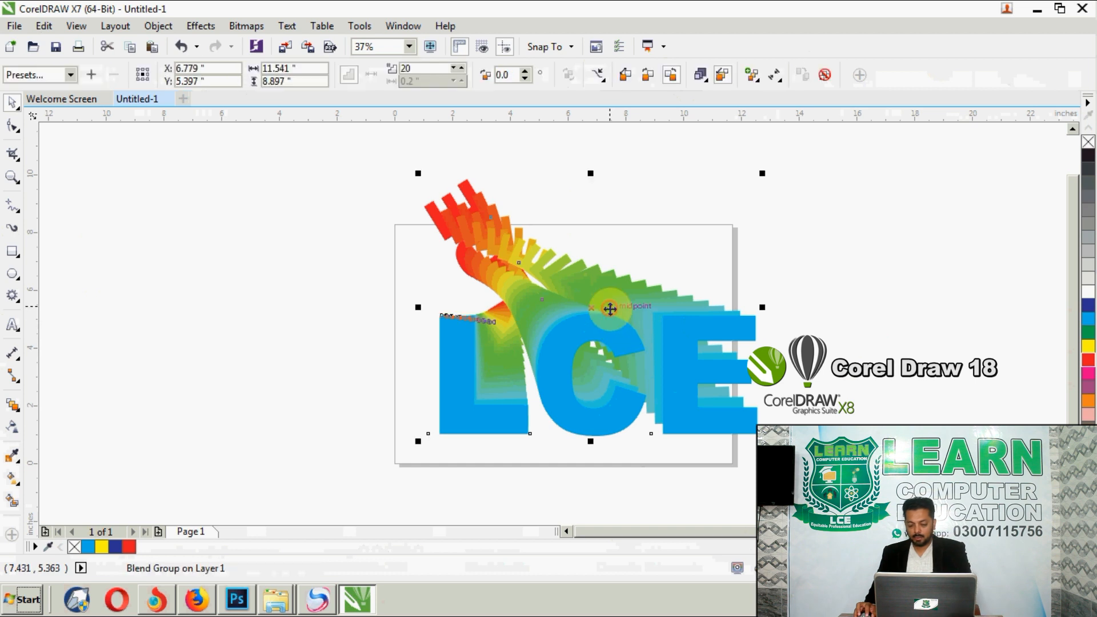
pyautogui.press('Delete')
# Draw a straight horizontal line about 4.6 inches long near the page's middle with the Freehand tool and colour its outline red.
pyautogui.click(12, 205)
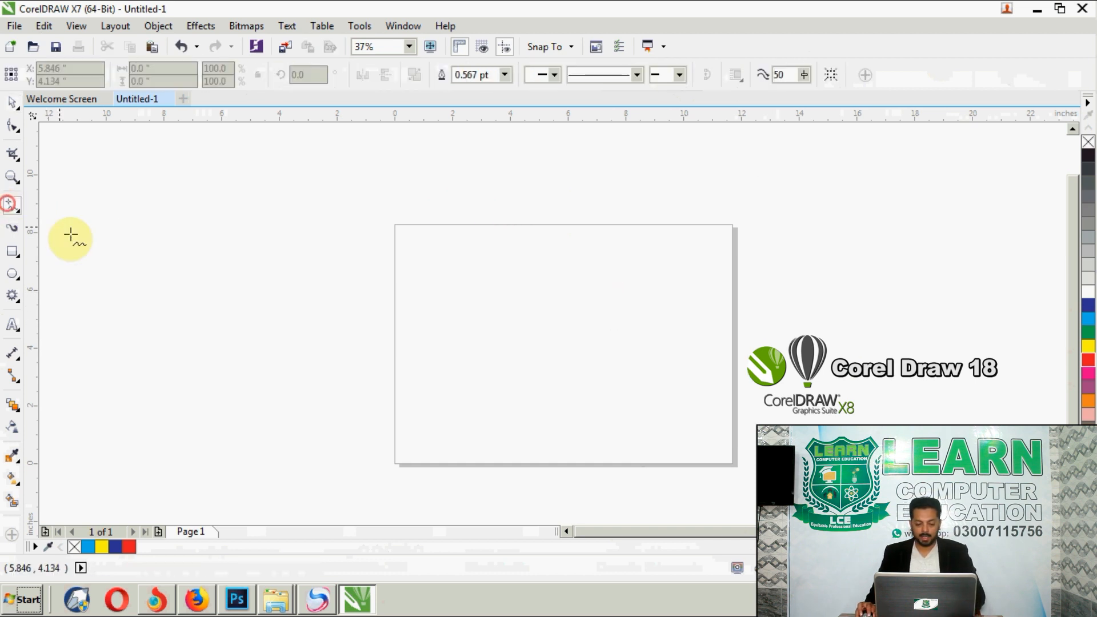
pyautogui.click(492, 402)
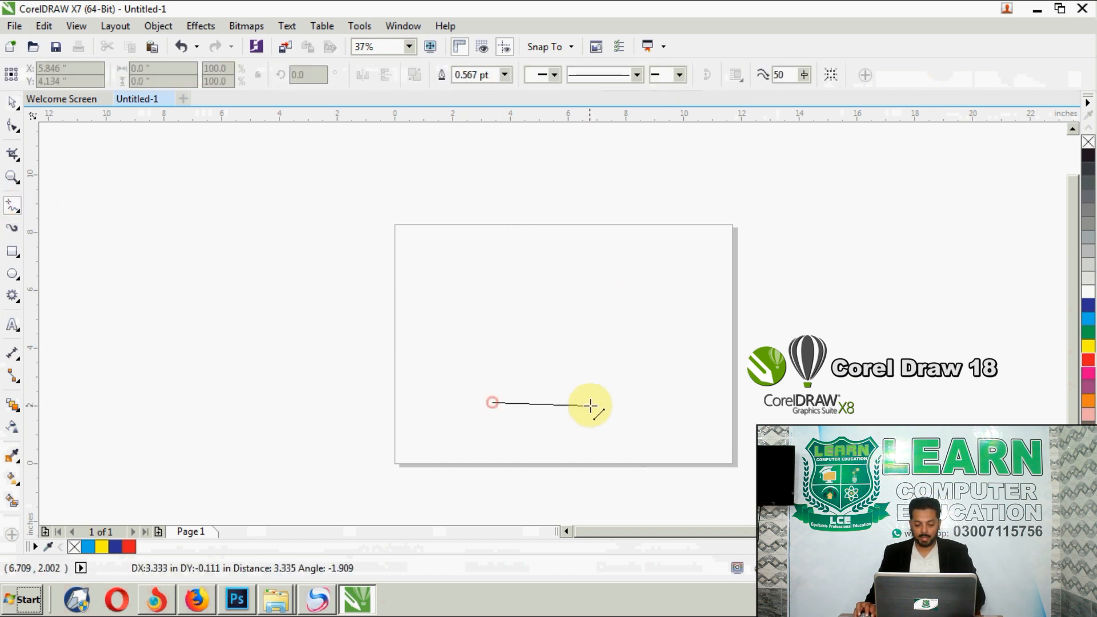
pyautogui.click(624, 403)
pyautogui.click(12, 103)
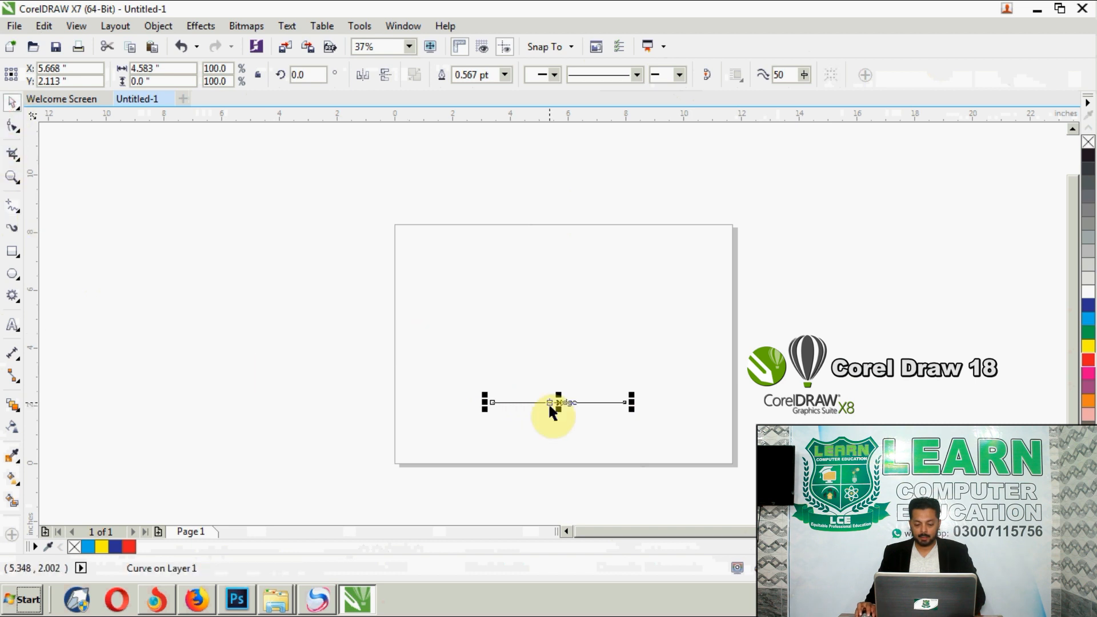
pyautogui.moveTo(559, 402); pyautogui.dragTo(583, 360)
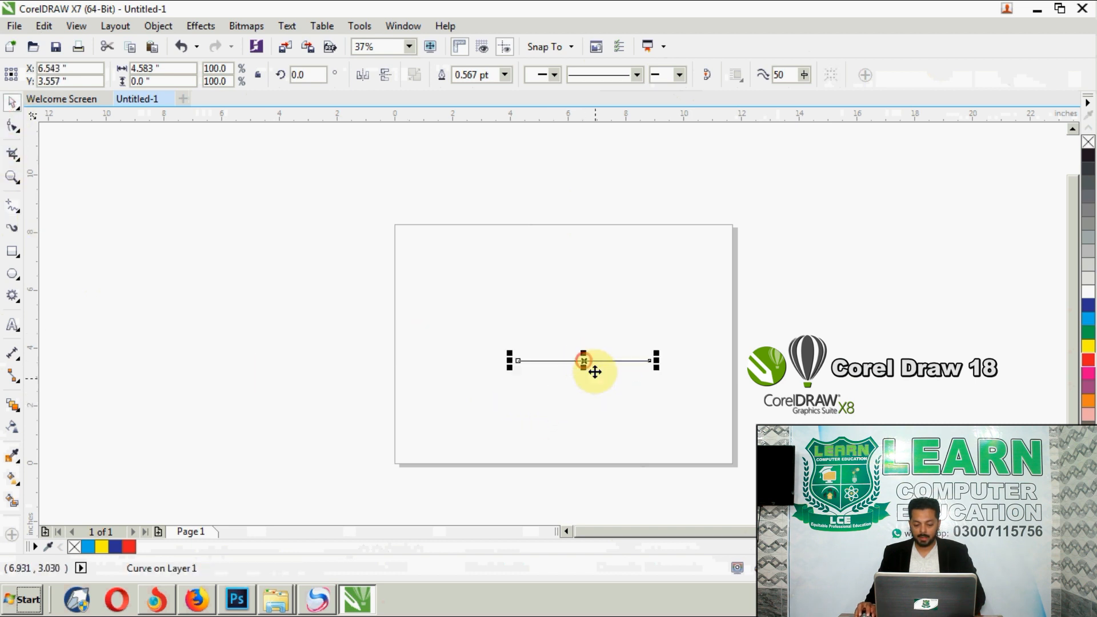
pyautogui.rightClick(1089, 361)
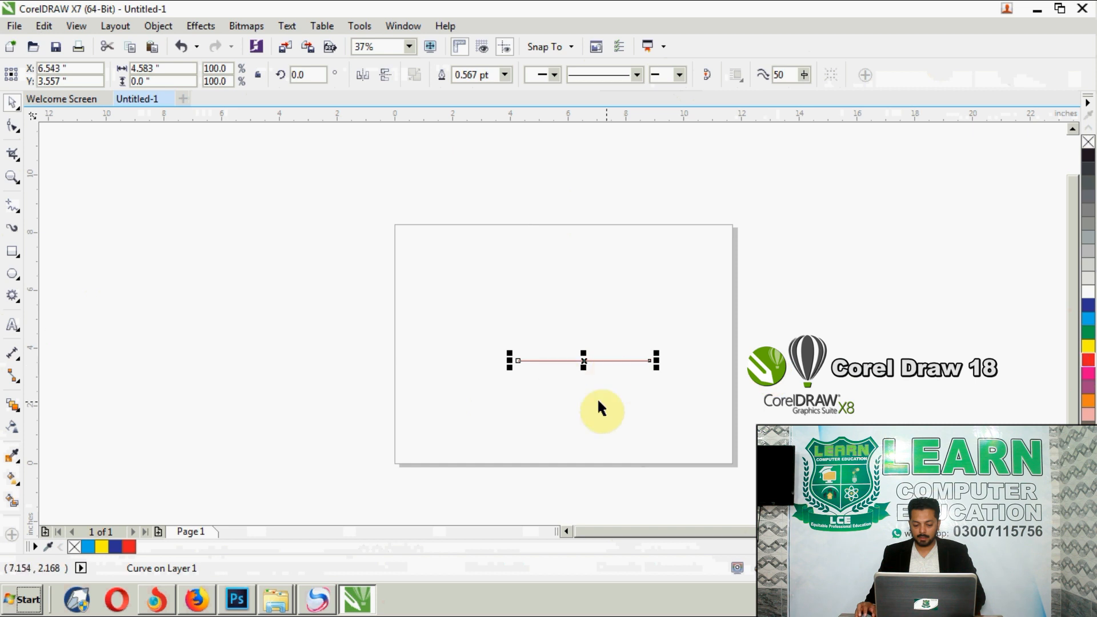
# Place a copy of the red line a little above the original and colour its outline cyan.
pyautogui.scroll(2, 598, 397)
pyautogui.moveTo(581, 319); pyautogui.dragTo(583, 247)
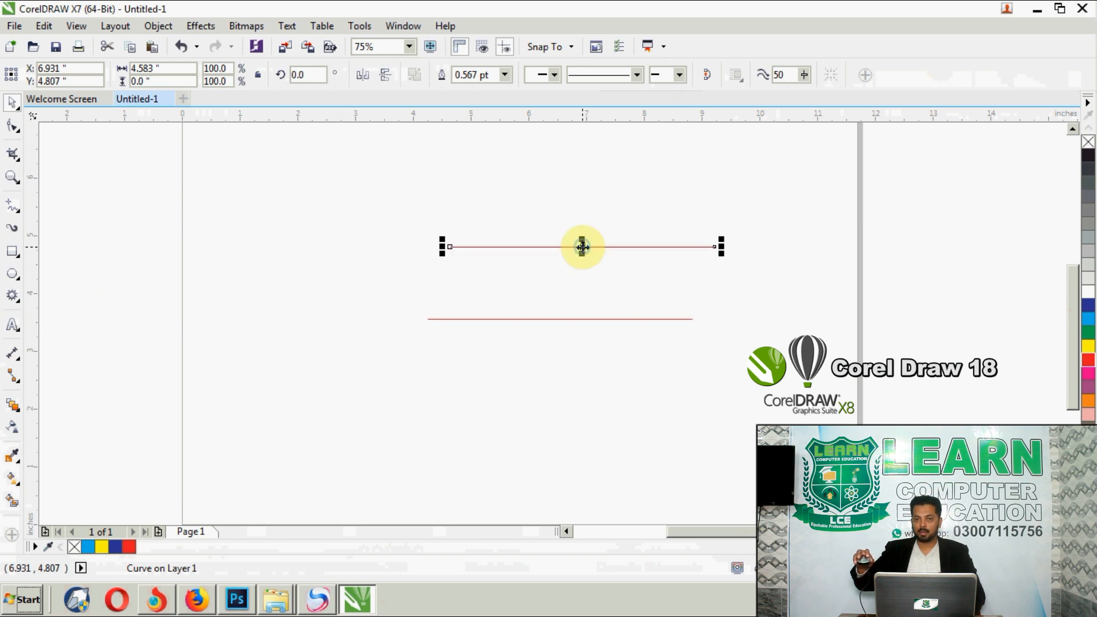
pyautogui.rightClick(1089, 319)
# Rotate the cyan line 90 degrees and move it so it crosses the red line near its right end.
pyautogui.doubleClick(318, 74)
pyautogui.write('90')
pyautogui.press('Return')
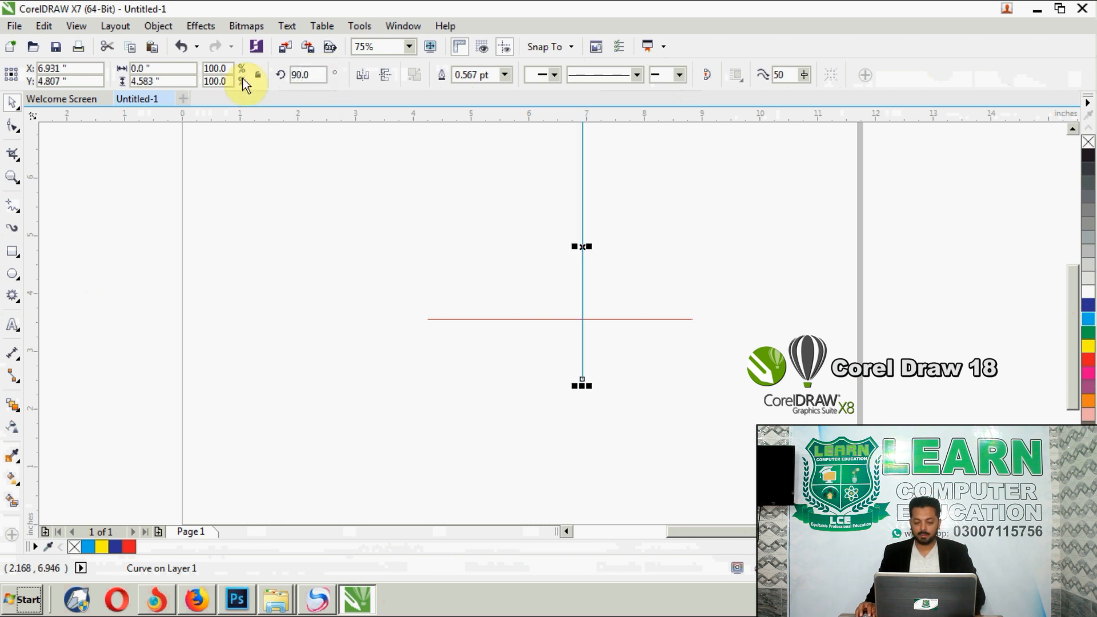
pyautogui.moveTo(580, 250); pyautogui.dragTo(636, 240)
# Blend the red line into the cyan line with 20 steps and a clockwise colour progression.
pyautogui.click(530, 323)
pyautogui.click(457, 319)
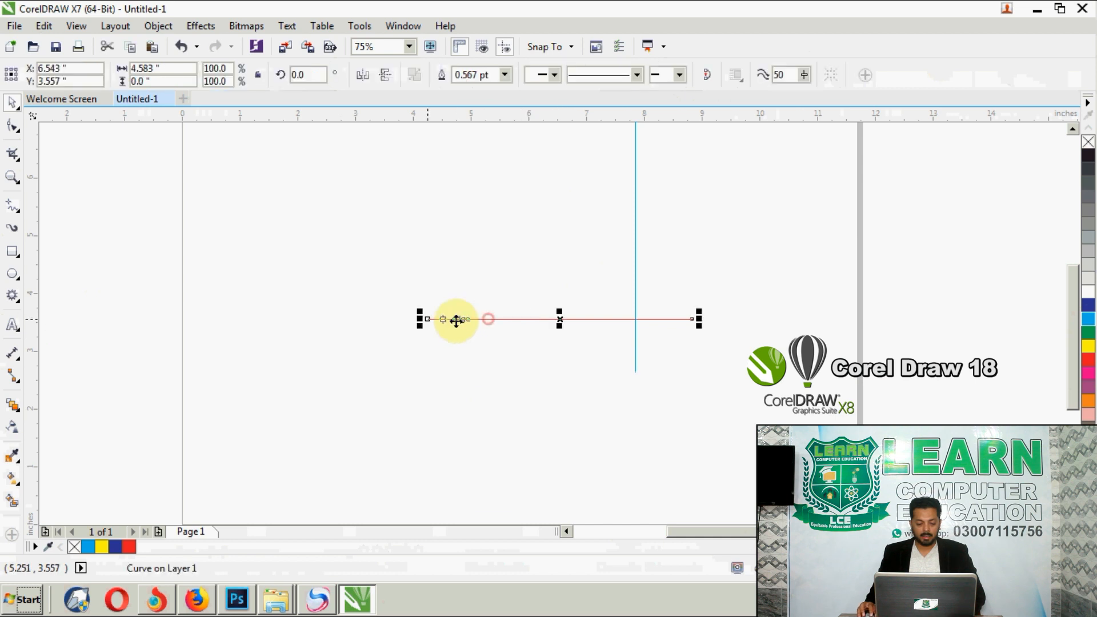
pyautogui.click(13, 406)
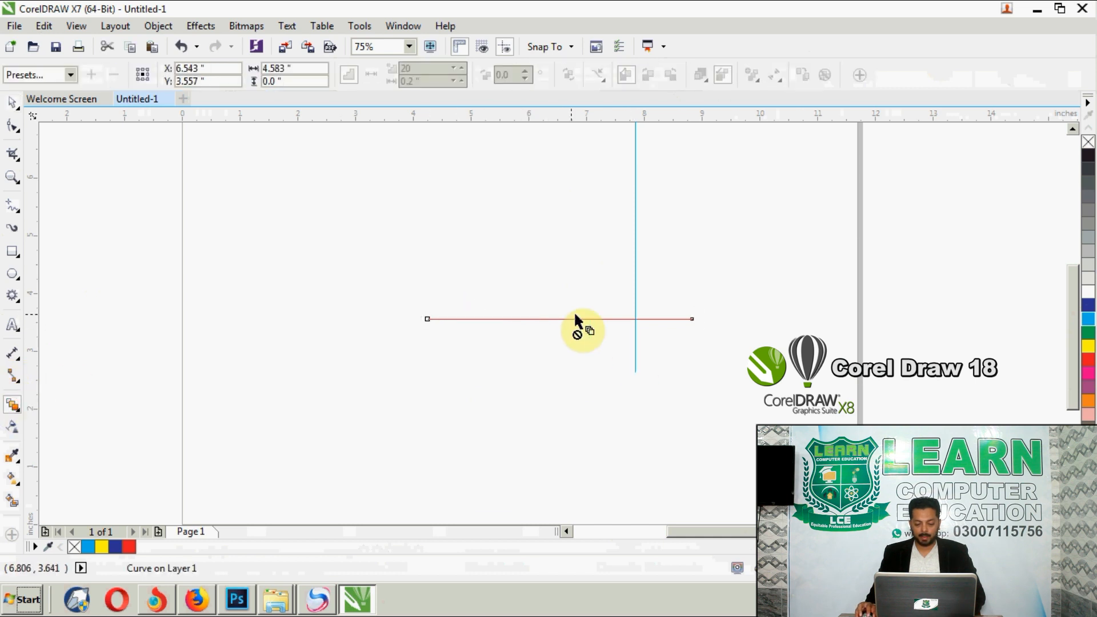
pyautogui.moveTo(557, 318); pyautogui.dragTo(634, 259)
pyautogui.click(12, 101)
pyautogui.click(391, 220)
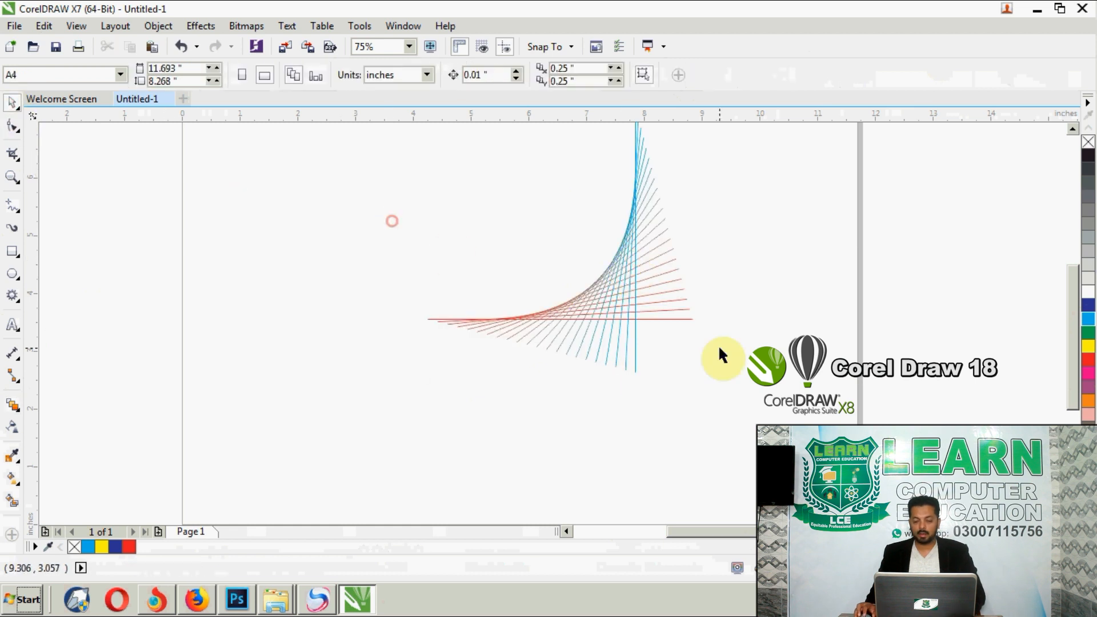
pyautogui.click(623, 220)
pyautogui.click(648, 75)
# Move the blend's red control line so its right end meets the cyan line's lower end.
pyautogui.click(751, 306)
pyautogui.moveTo(686, 319); pyautogui.dragTo(632, 372)
pyautogui.scroll(6, 651, 379)
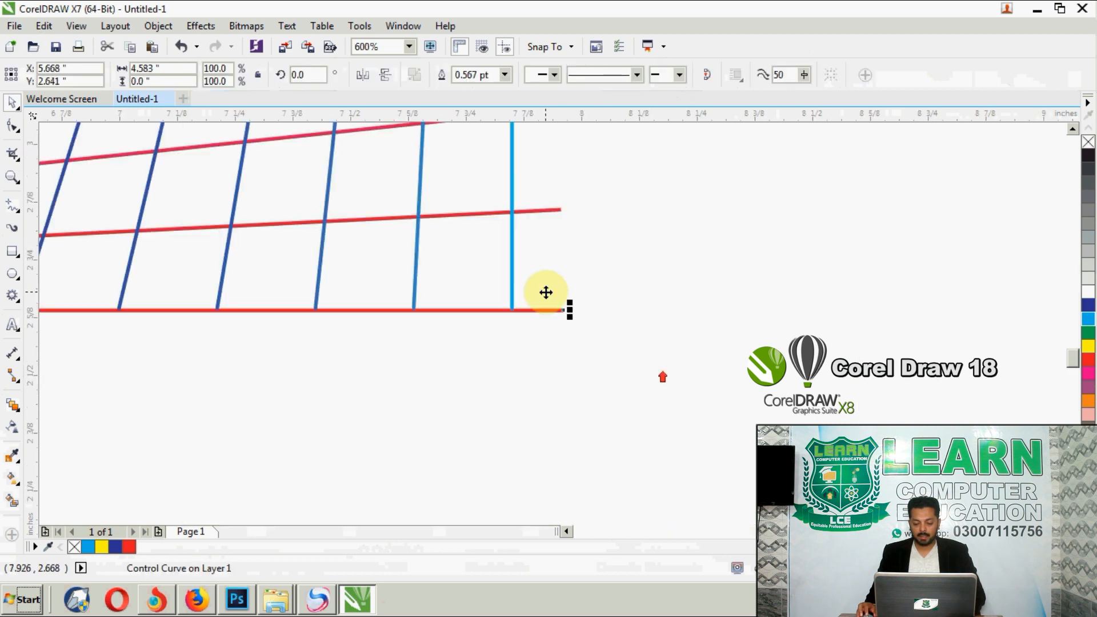
pyautogui.moveTo(549, 311); pyautogui.dragTo(450, 310)
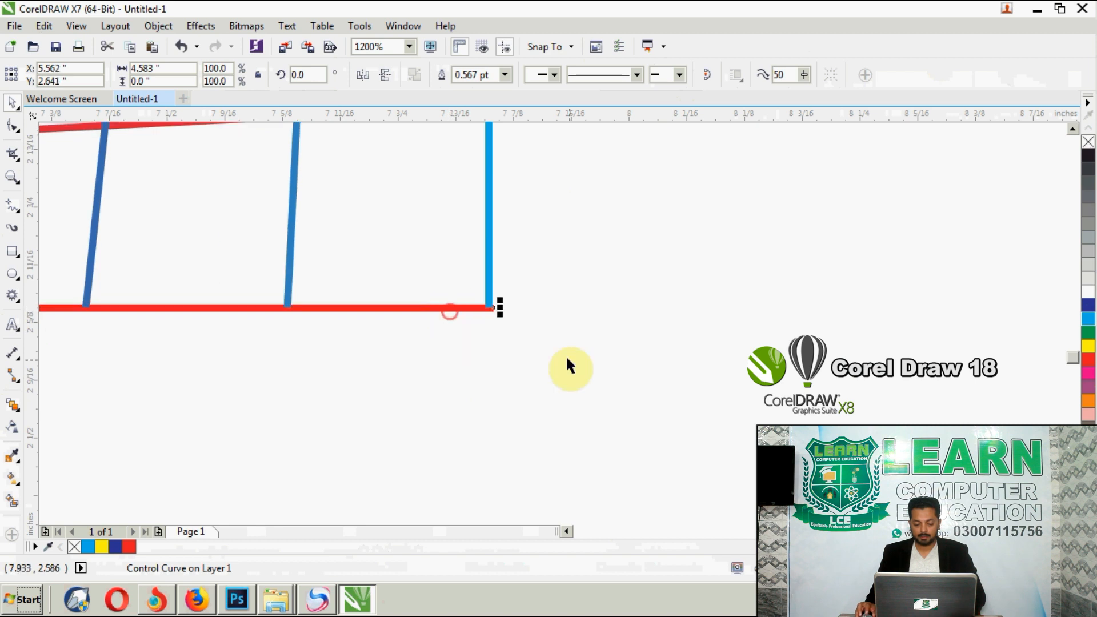
pyautogui.click(600, 374)
# Move the line blend into the page's bottom-right corner and scale it down to about 3.55 inches square.
pyautogui.scroll(-4, 685, 403)
pyautogui.moveTo(603, 312); pyautogui.dragTo(719, 392)
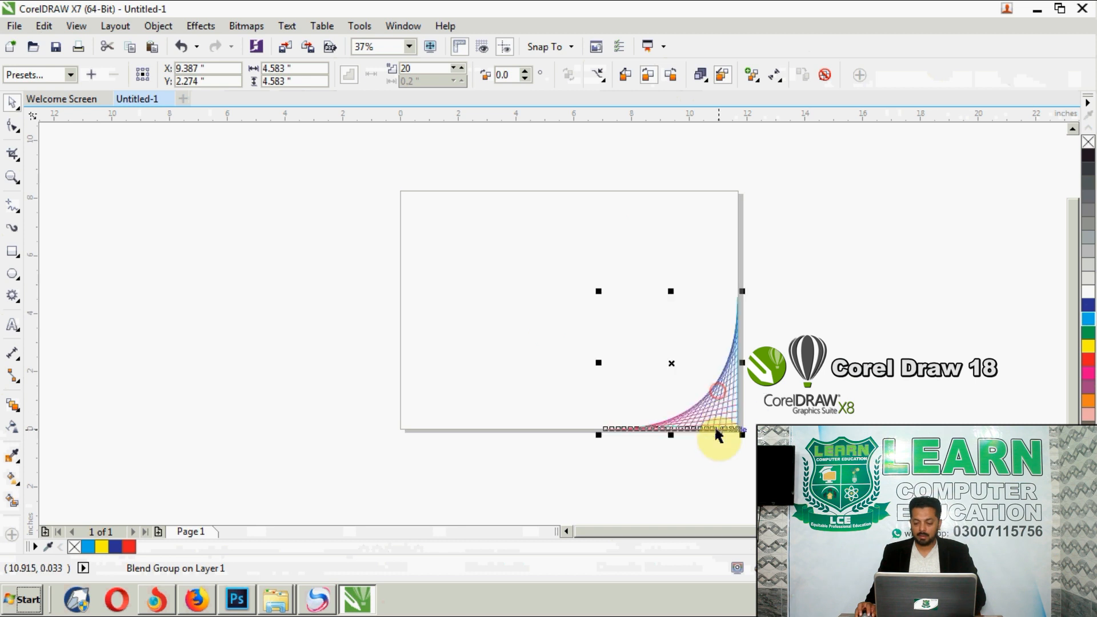
pyautogui.moveTo(596, 291); pyautogui.dragTo(628, 318)
# Make a vertically mirrored copy of the corner blend and place it in the page's top-right corner.
pyautogui.moveTo(686, 436); pyautogui.dragTo(683, 306)
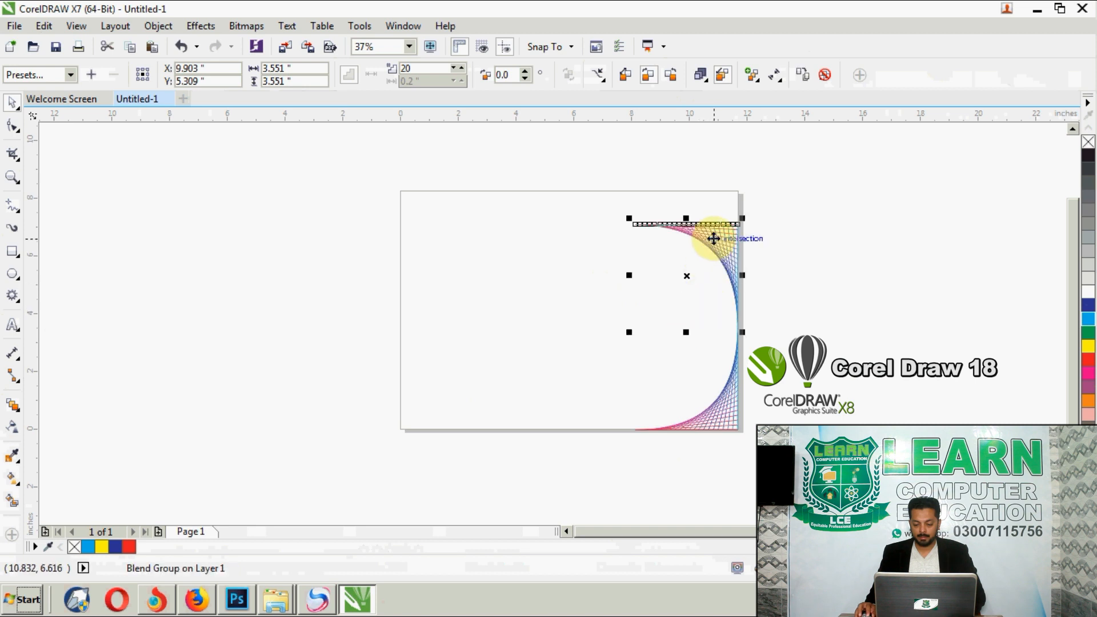
pyautogui.moveTo(713, 242); pyautogui.dragTo(712, 207)
pyautogui.click(792, 180)
# Mirror a copy of both right-hand corner blends horizontally onto the page's left corners.
pyautogui.moveTo(791, 173); pyautogui.dragTo(541, 462)
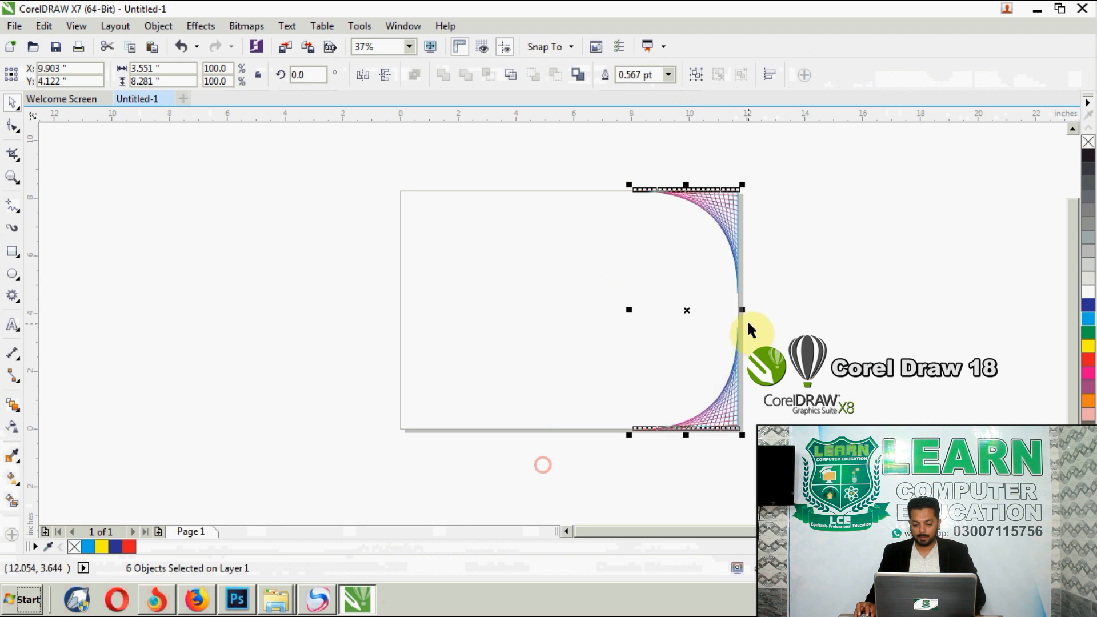
pyautogui.moveTo(743, 313); pyautogui.dragTo(450, 308)
pyautogui.click(808, 365)
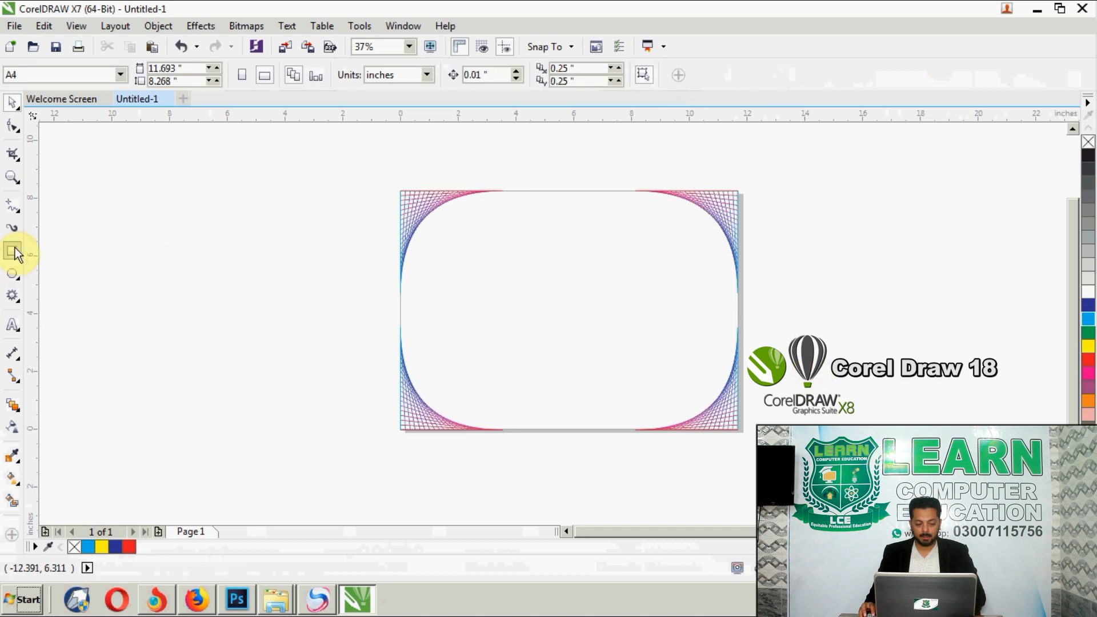
# Add a page-sized rectangle behind the corner blends and fill it black.
pyautogui.doubleClick(14, 251)
pyautogui.click(12, 104)
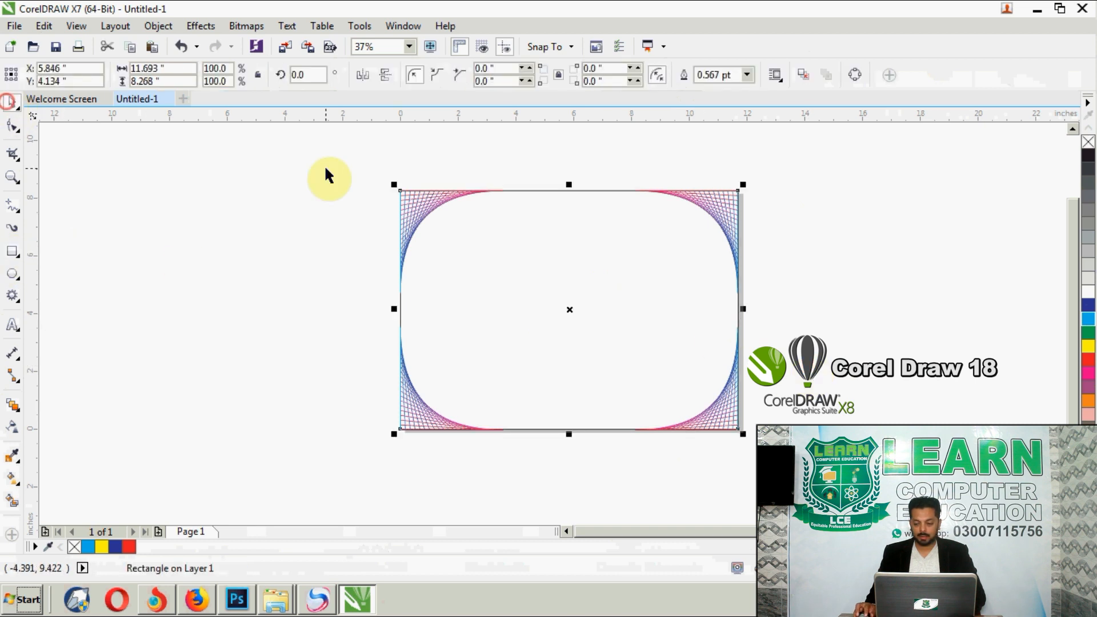
pyautogui.click(1088, 163)
pyautogui.click(921, 210)
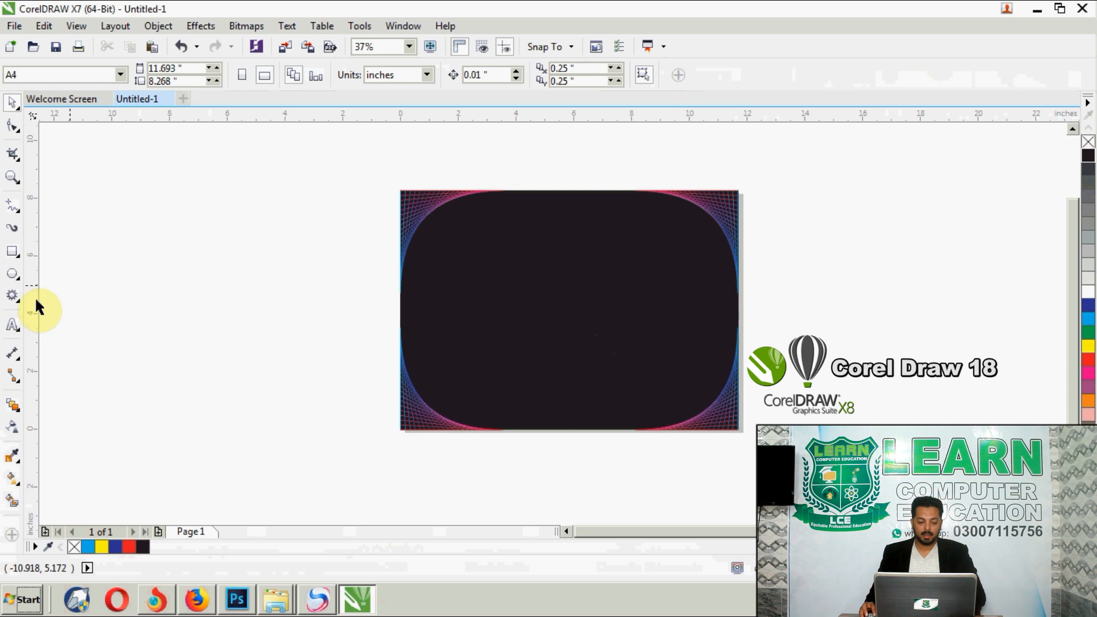
# Add the text "LCE" in white on the black background and enlarge it to about 5.7 inches wide.
pyautogui.click(12, 325)
pyautogui.click(554, 309)
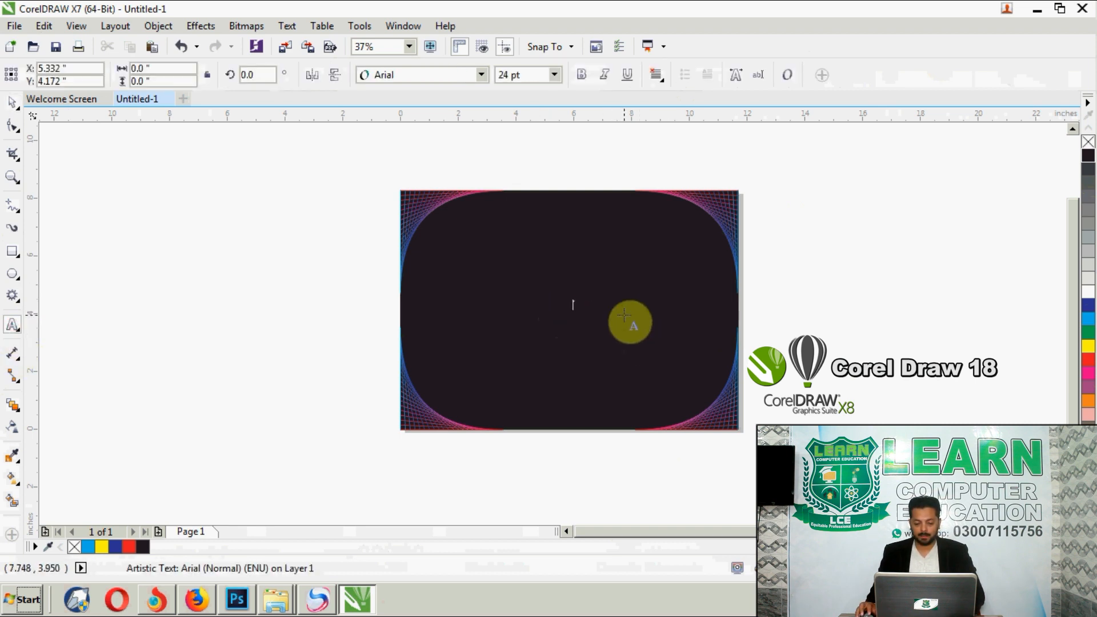
pyautogui.click(12, 102)
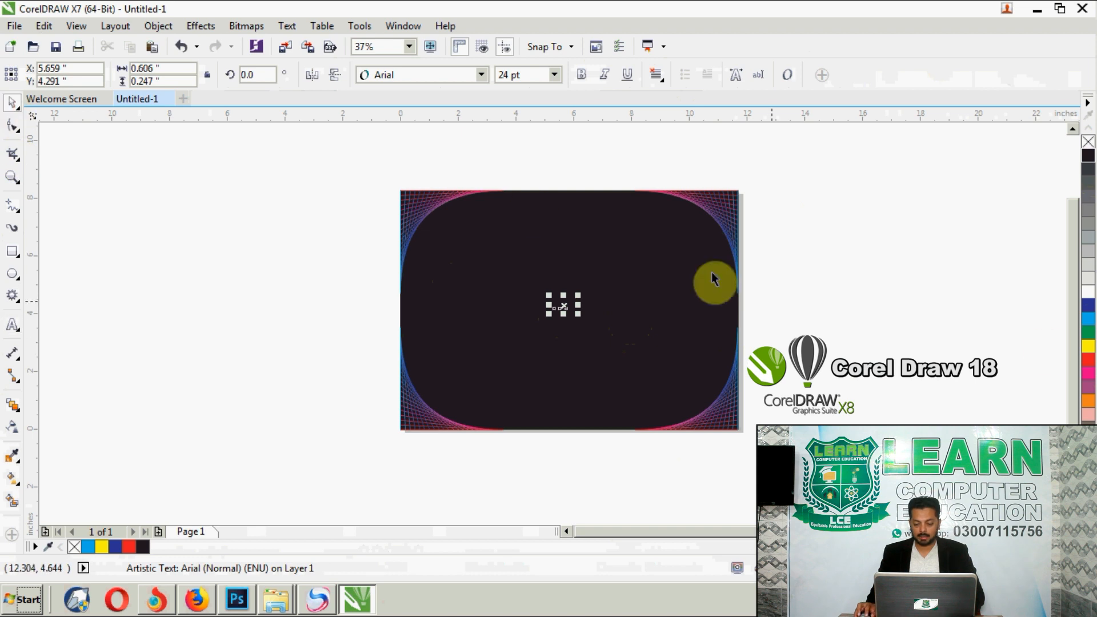
pyautogui.click(1088, 292)
pyautogui.moveTo(580, 313); pyautogui.dragTo(653, 359)
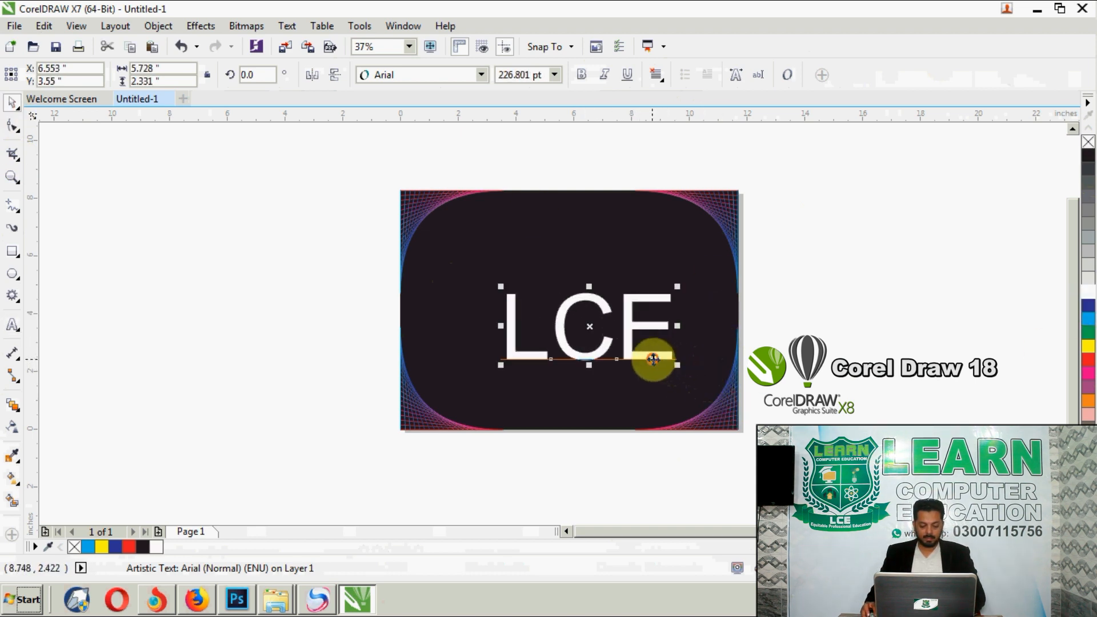
pyautogui.click(359, 334)
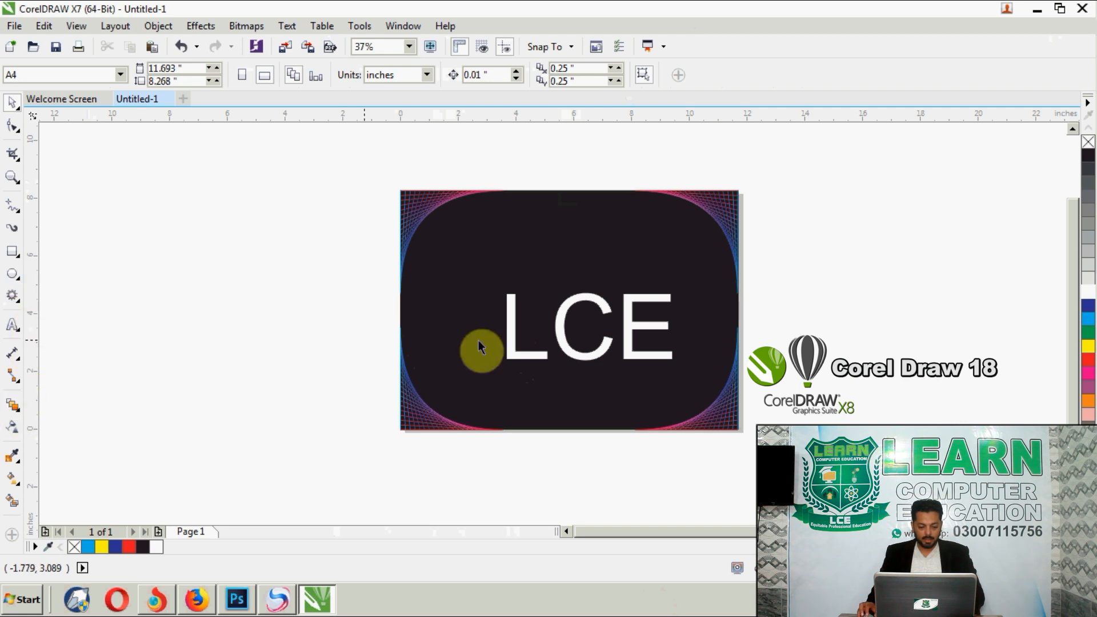
# Draw a near-circular ellipse about 7.3 by 7.1 inches in the empty area left of the page.
pyautogui.scroll(-1, 557, 348)
pyautogui.scroll(1, 263, 326)
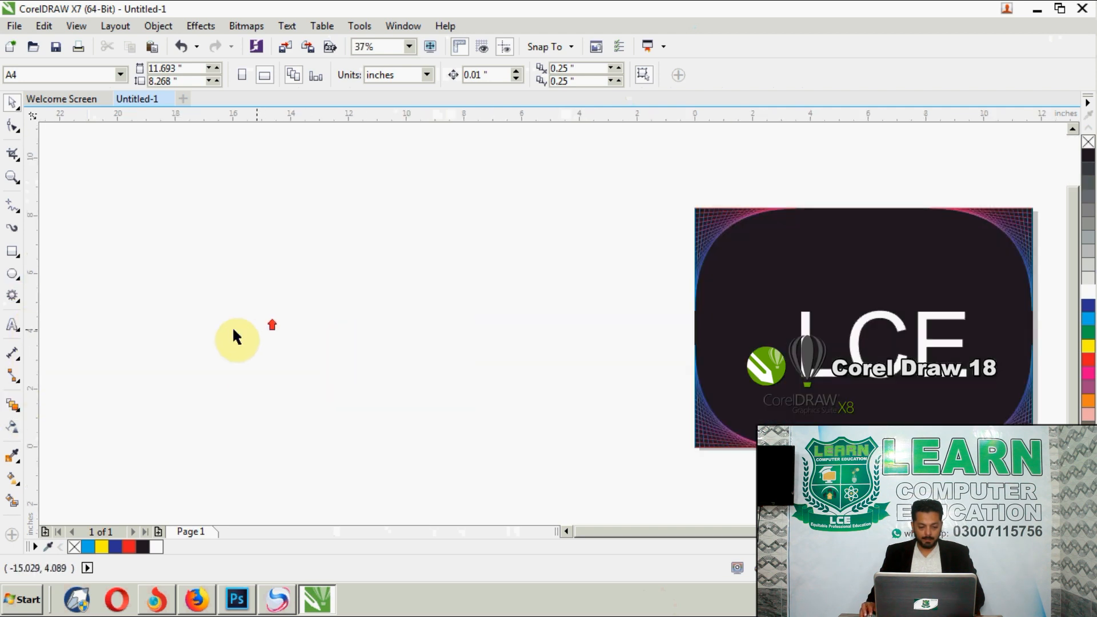
pyautogui.click(10, 280)
pyautogui.moveTo(308, 279); pyautogui.dragTo(518, 485)
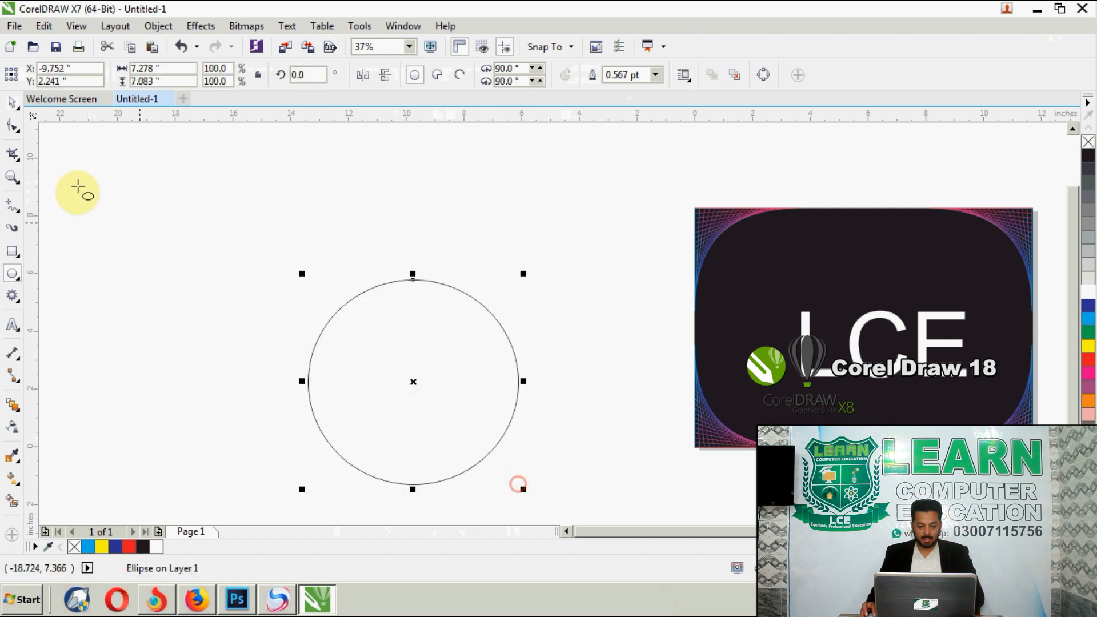
# Draw a small five-pointed star above and left of the circle and narrow it to about 0.61 by 0.58 inches.
pyautogui.click(21, 296)
pyautogui.click(58, 314)
pyautogui.moveTo(222, 225); pyautogui.dragTo(242, 239)
pyautogui.click(13, 103)
pyautogui.click(178, 190)
pyautogui.click(232, 229)
pyautogui.scroll(3, 217, 225)
pyautogui.moveTo(332, 245); pyautogui.dragTo(319, 245)
pyautogui.scroll(-3, 257, 220)
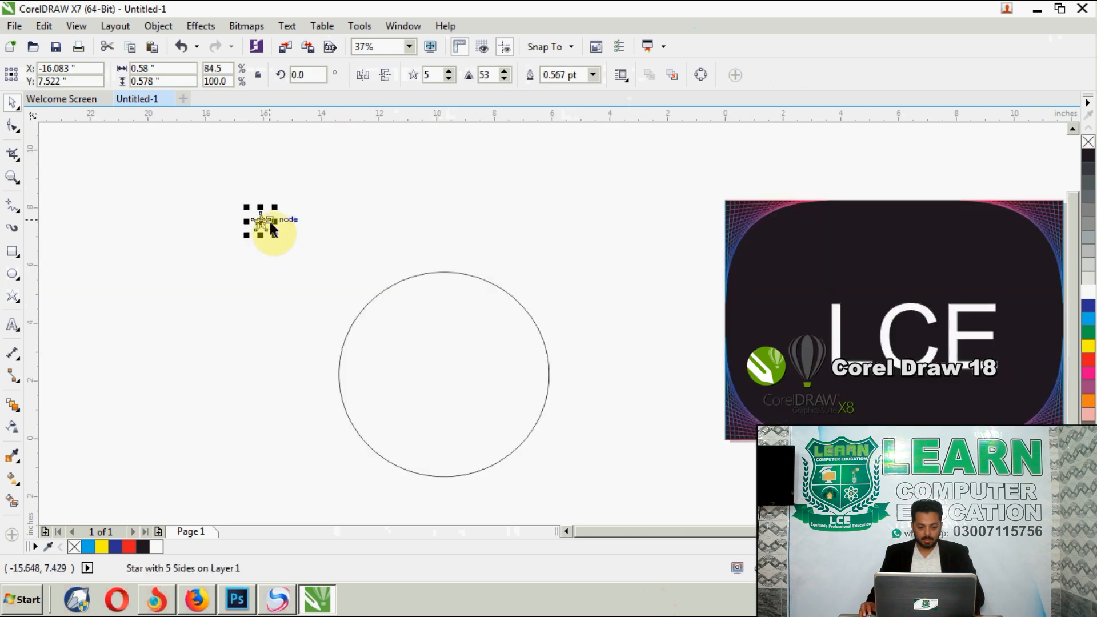
pyautogui.scroll(4, 269, 219)
pyautogui.moveTo(286, 227); pyautogui.dragTo(291, 231)
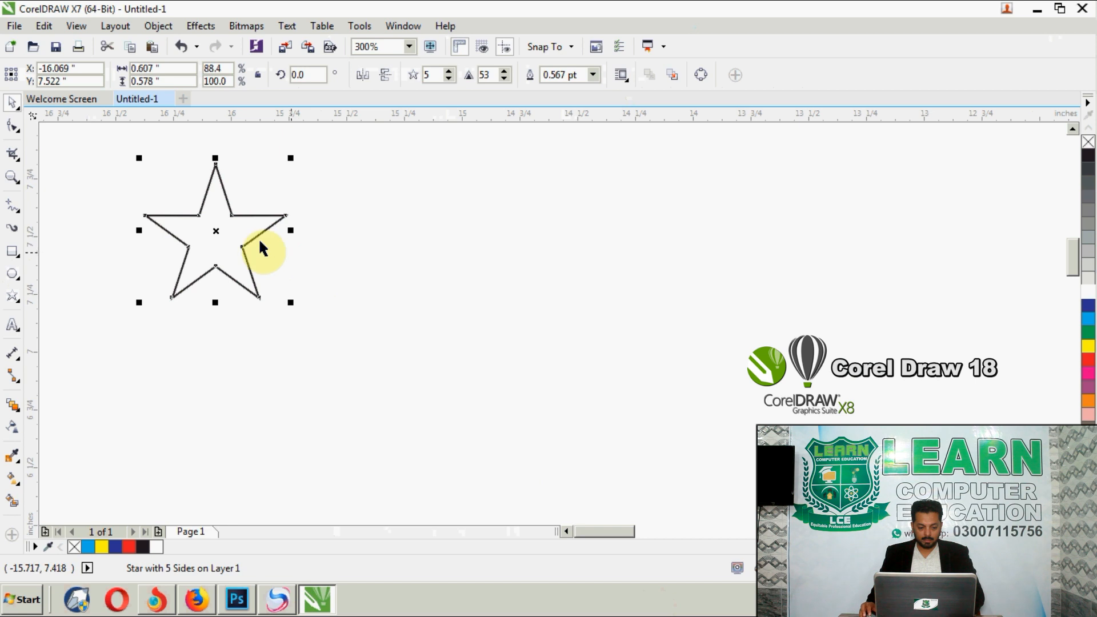
# Fill the star cyan, place a copy between the circle and the page, and move the original farther left.
pyautogui.scroll(-2, 224, 228)
pyautogui.click(1088, 318)
pyautogui.moveTo(223, 249); pyautogui.dragTo(948, 252)
pyautogui.scroll(-2, 664, 241)
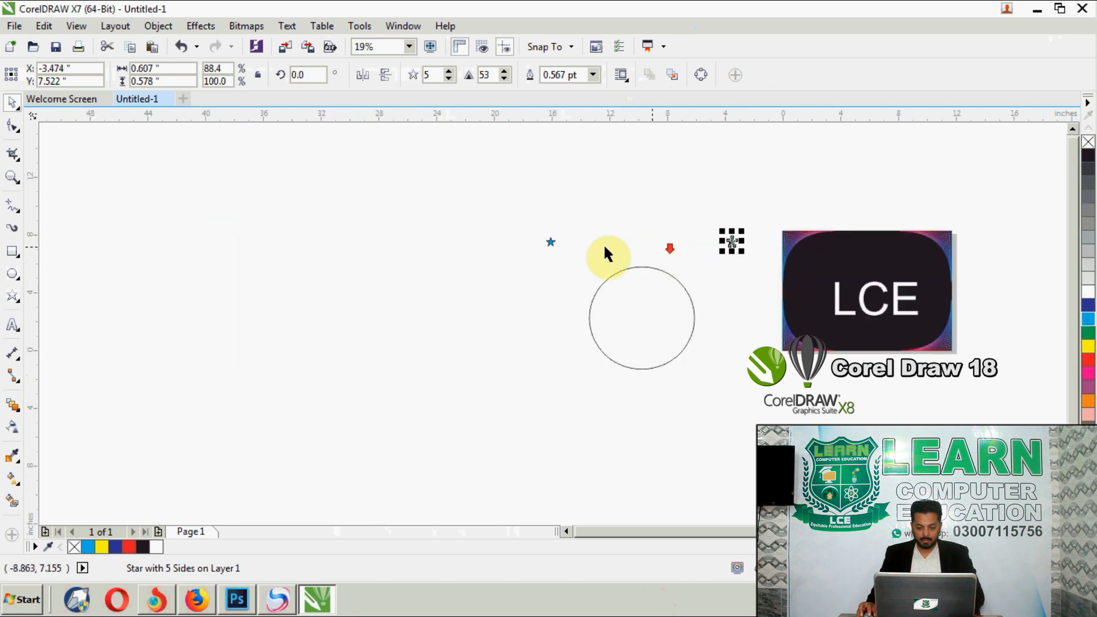
pyautogui.moveTo(546, 243); pyautogui.dragTo(466, 239)
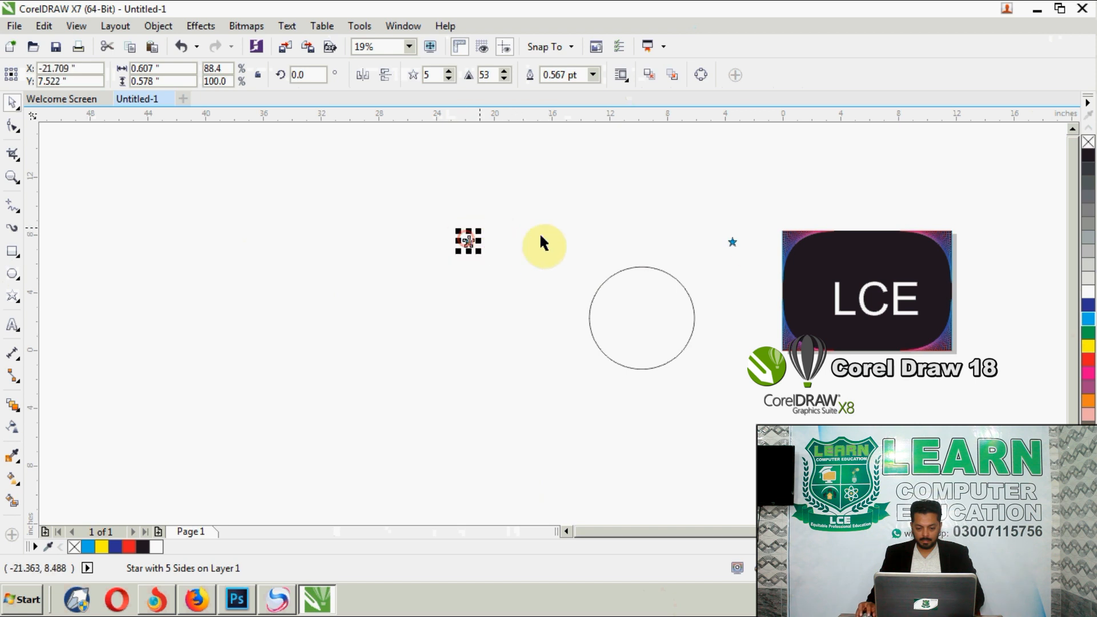
# Fill the right-hand star red and remove the outline from both stars.
pyautogui.click(733, 242)
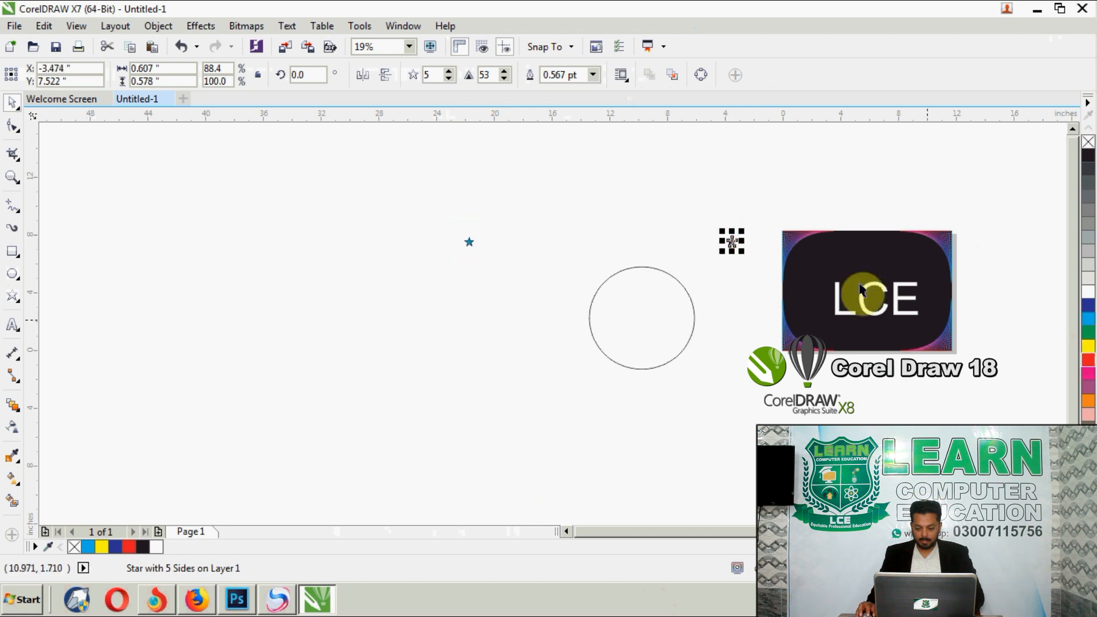
pyautogui.click(756, 226)
pyautogui.moveTo(756, 226); pyautogui.dragTo(435, 266)
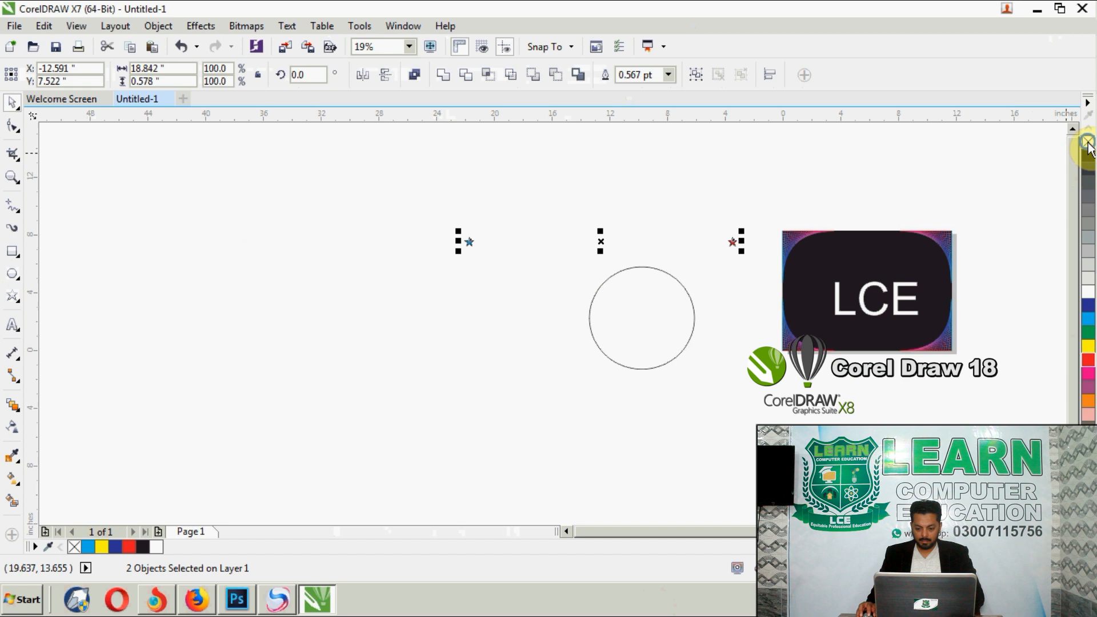
pyautogui.rightClick(1087, 142)
# Blend the cyan star into the red star with 20 steps and a clockwise colour progression.
pyautogui.click(468, 241)
pyautogui.click(12, 405)
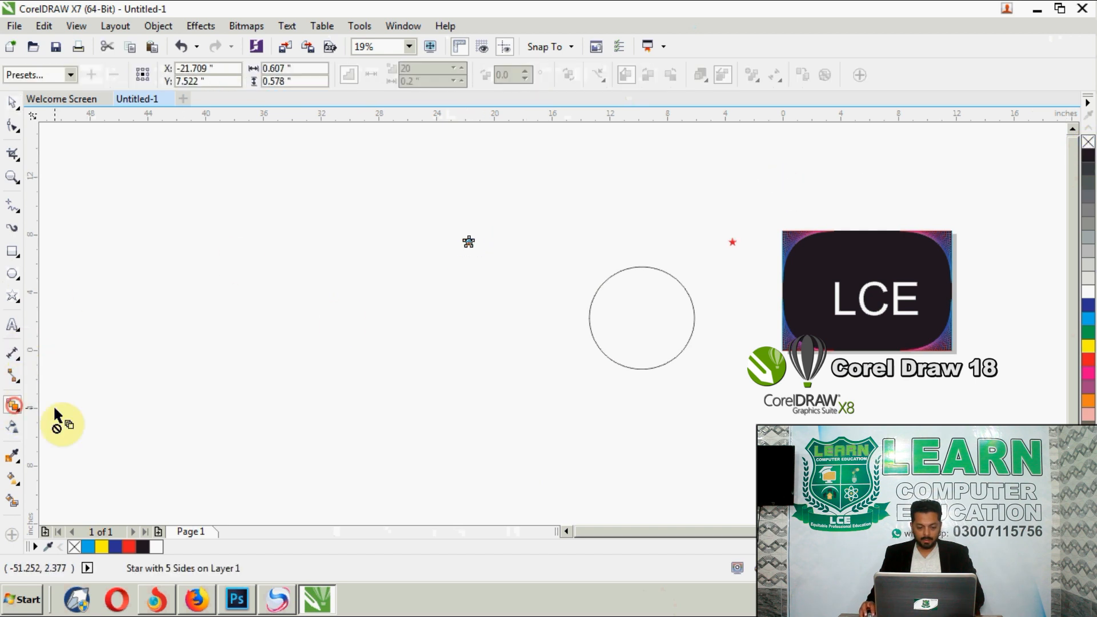
pyautogui.moveTo(468, 242); pyautogui.dragTo(732, 242)
pyautogui.scroll(2, 744, 262)
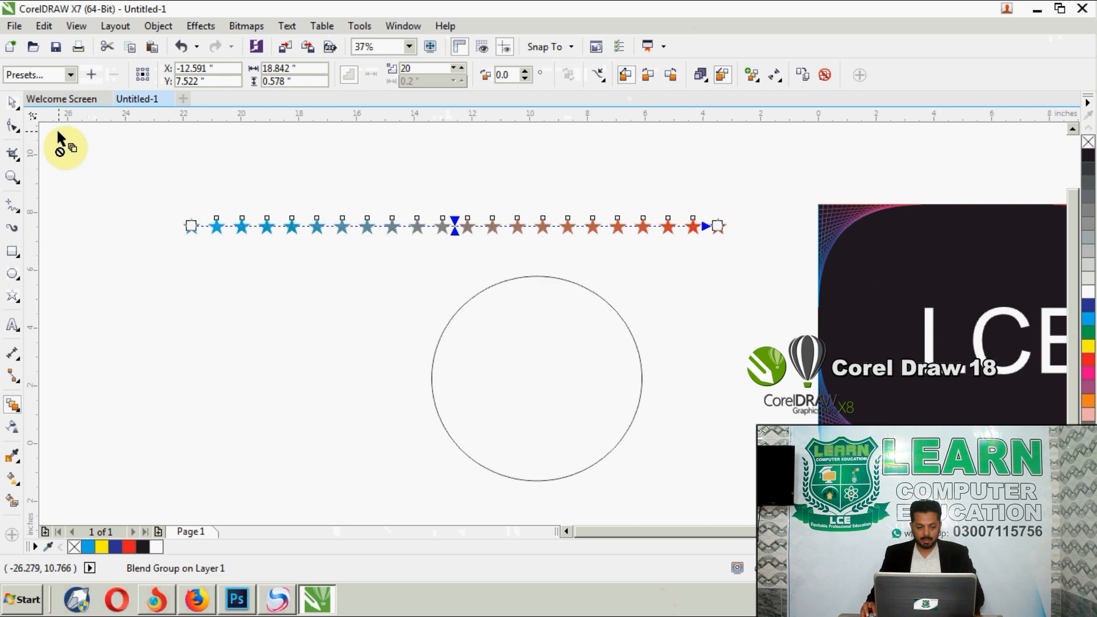
pyautogui.click(13, 101)
pyautogui.click(648, 74)
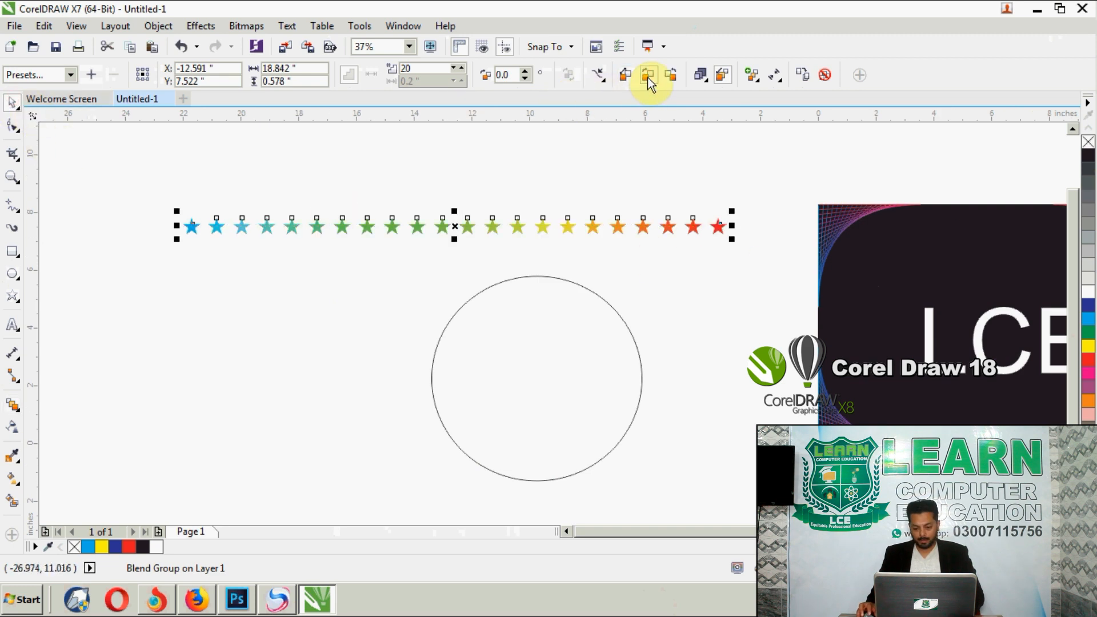
pyautogui.click(521, 182)
# Attach the star blend to the circle as its new path.
pyautogui.click(517, 229)
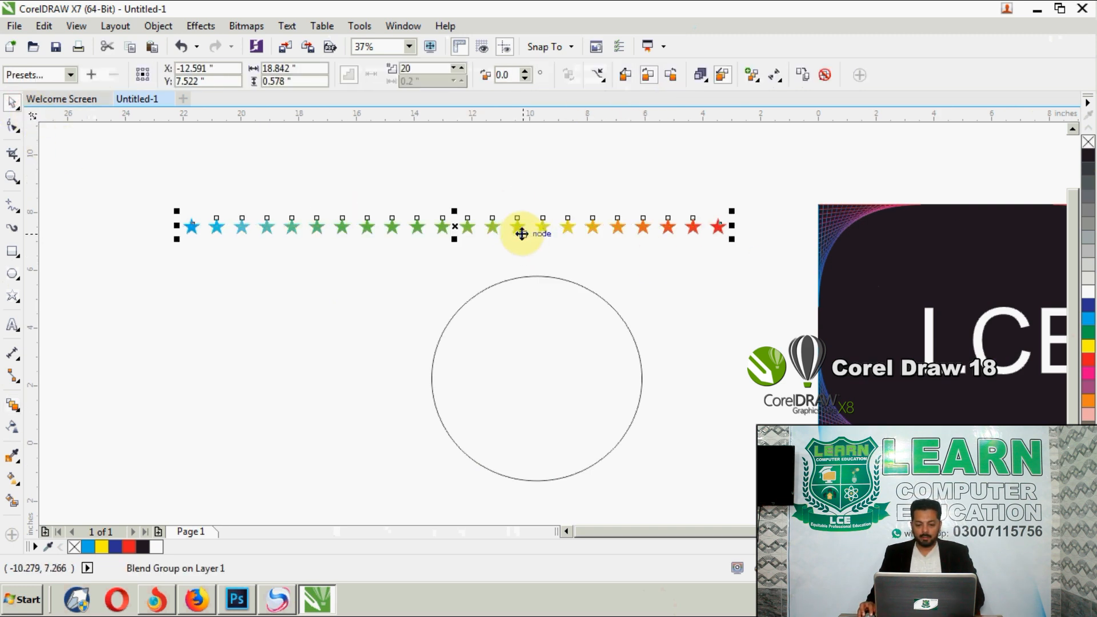
pyautogui.click(780, 84)
pyautogui.click(603, 83)
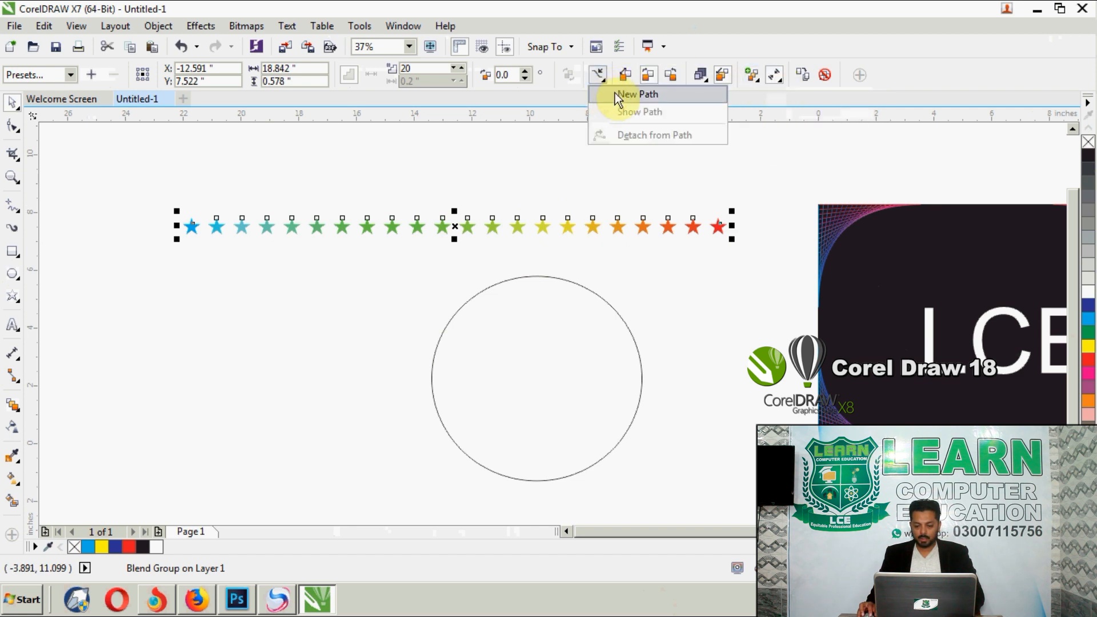
pyautogui.click(615, 92)
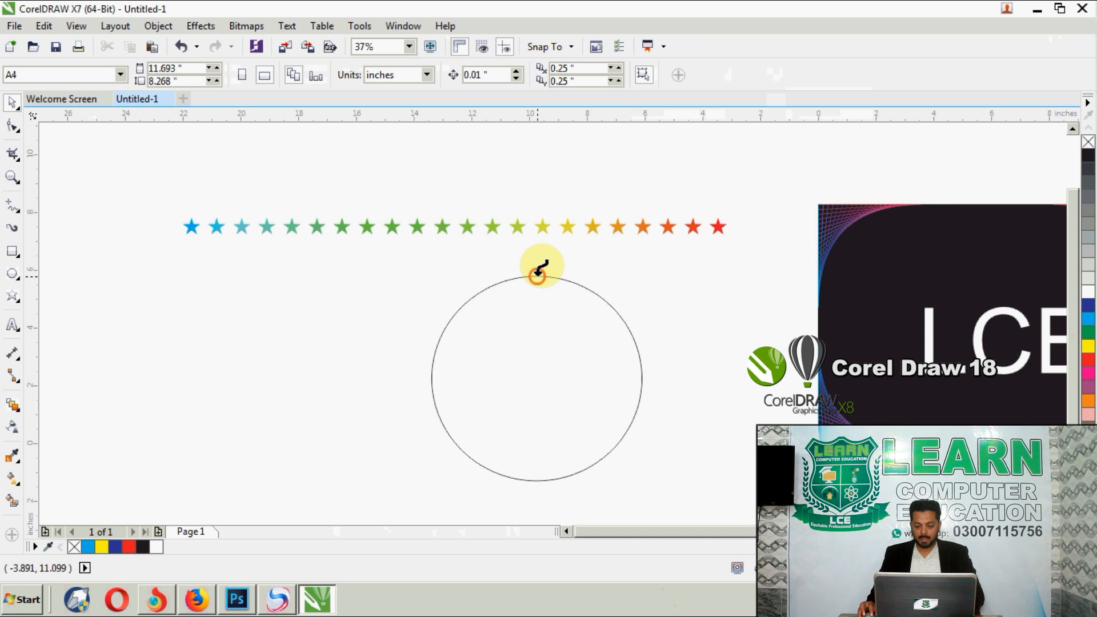
pyautogui.click(535, 277)
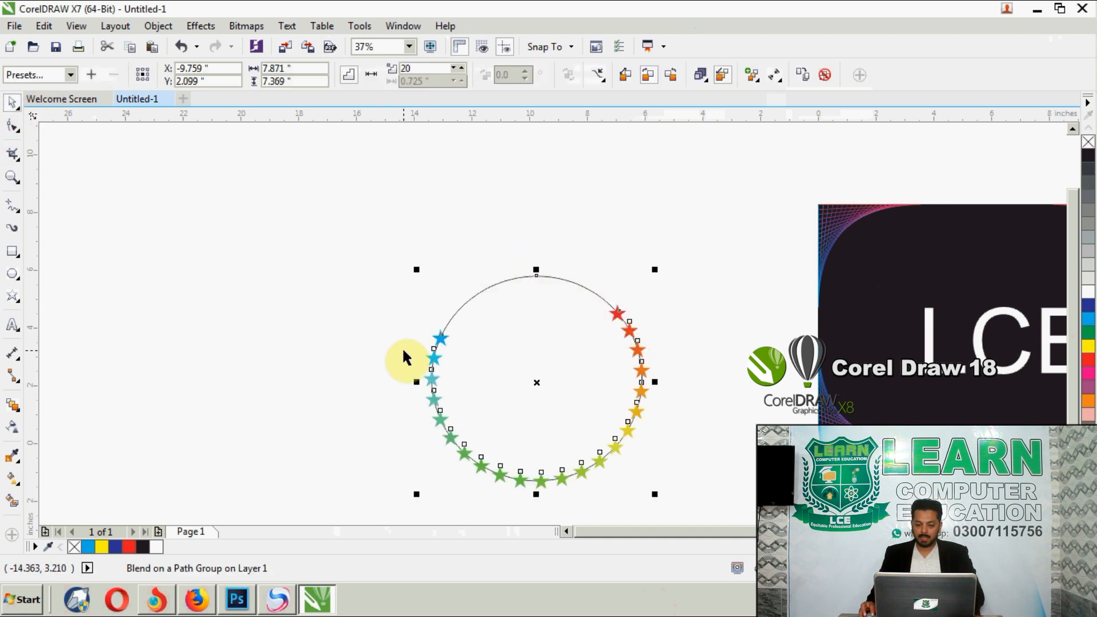
# Spread the star blend along the circle's full path.
pyautogui.click(778, 81)
pyautogui.click(752, 80)
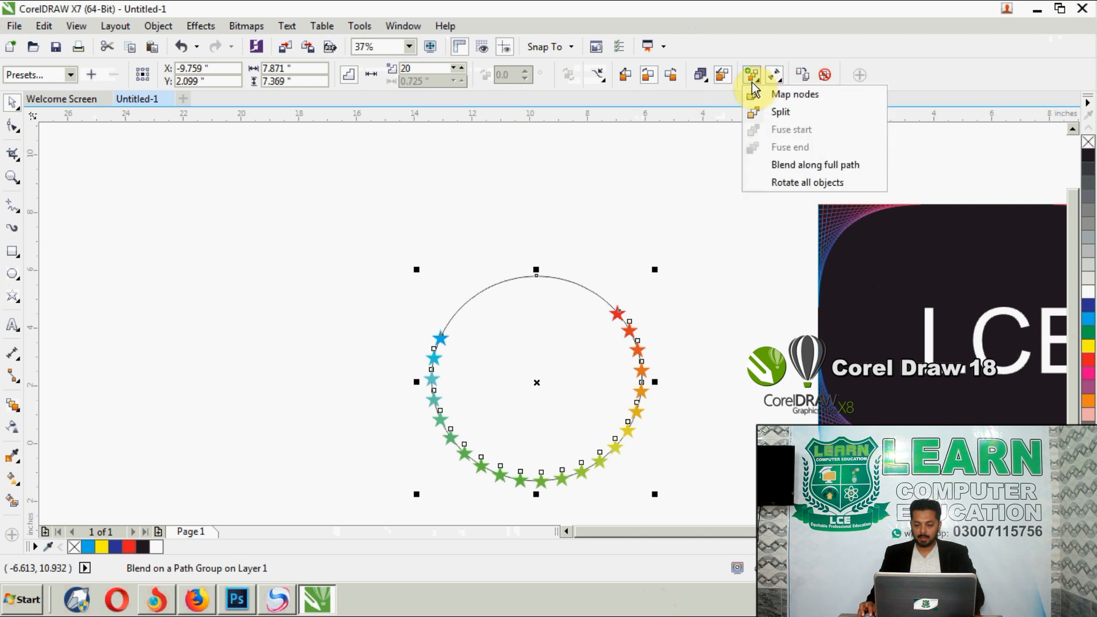
pyautogui.click(784, 170)
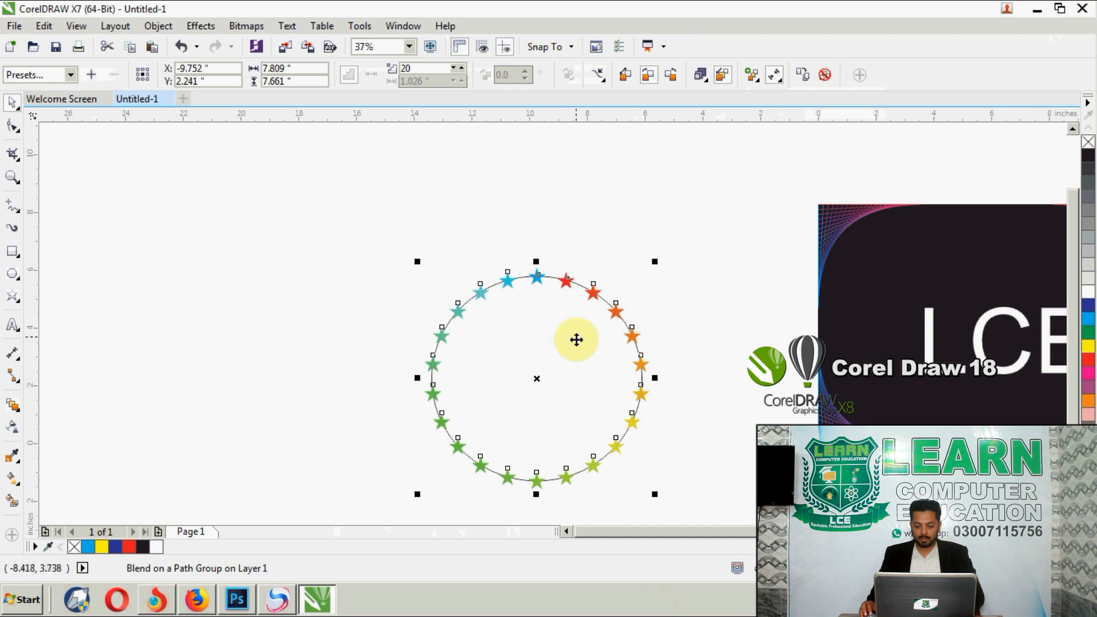
pyautogui.scroll(2, 533, 467)
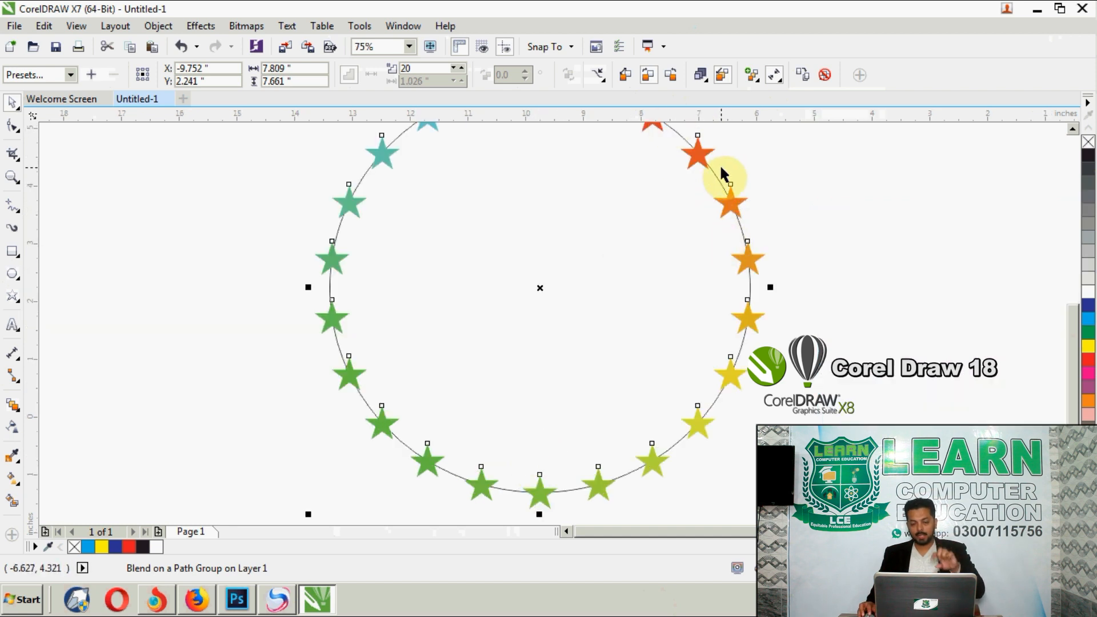
# Rotate all stars in the blend so they follow the direction of the circular path.
pyautogui.click(774, 82)
pyautogui.click(746, 82)
pyautogui.click(746, 82)
pyautogui.click(755, 81)
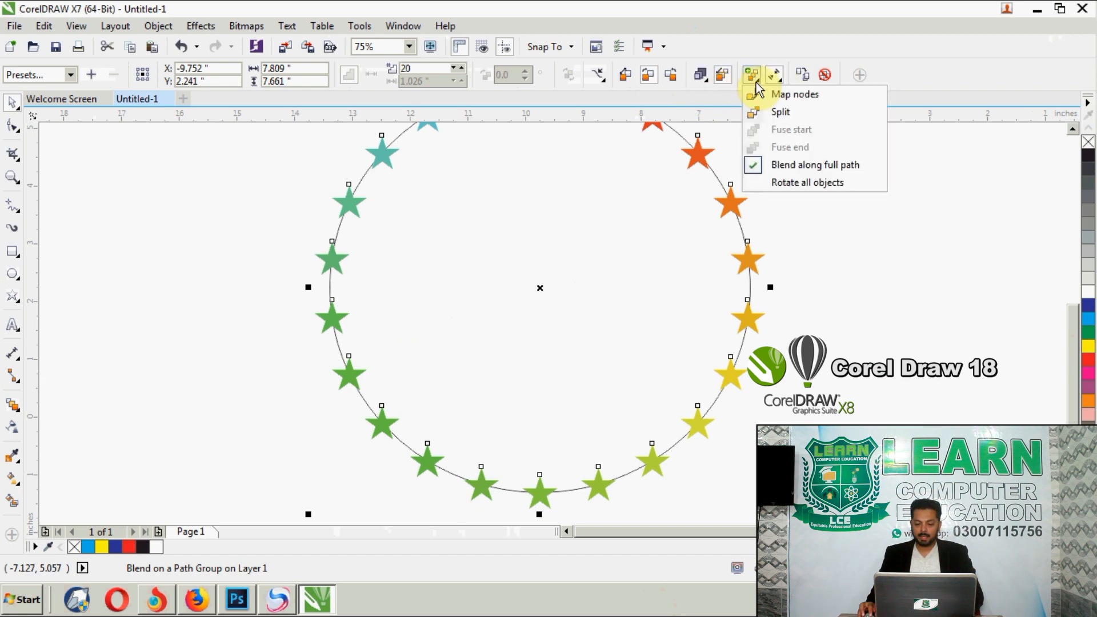
pyautogui.click(778, 184)
pyautogui.click(793, 215)
pyautogui.scroll(-1, 760, 228)
pyautogui.scroll(2, 714, 177)
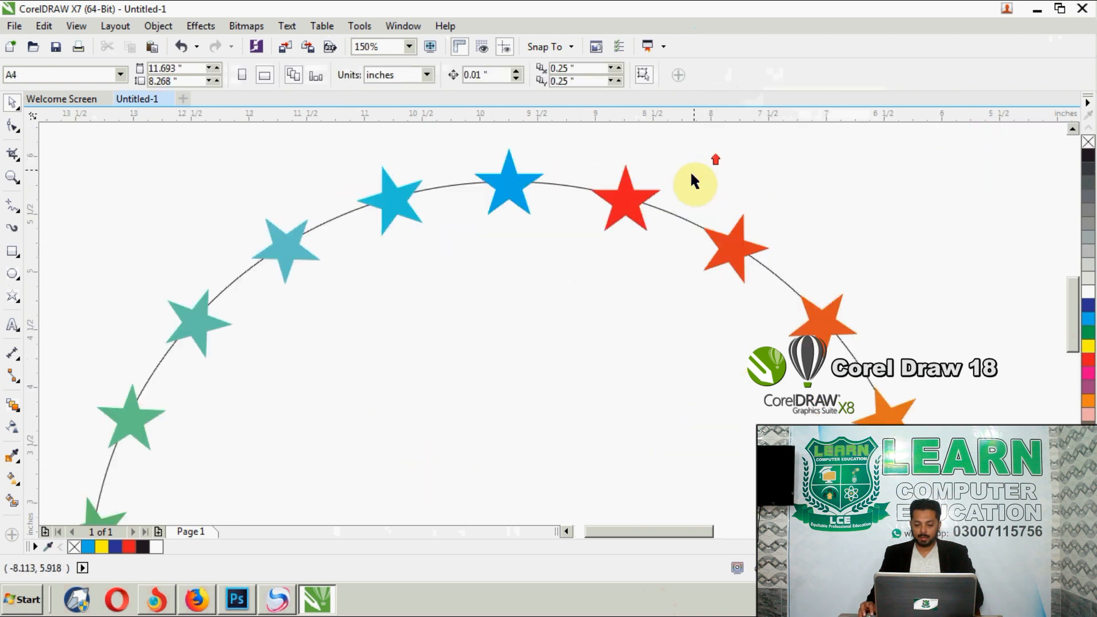
pyautogui.click(642, 192)
pyautogui.click(642, 195)
pyautogui.moveTo(667, 158); pyautogui.dragTo(680, 172)
pyautogui.click(710, 182)
pyautogui.scroll(-1, 691, 165)
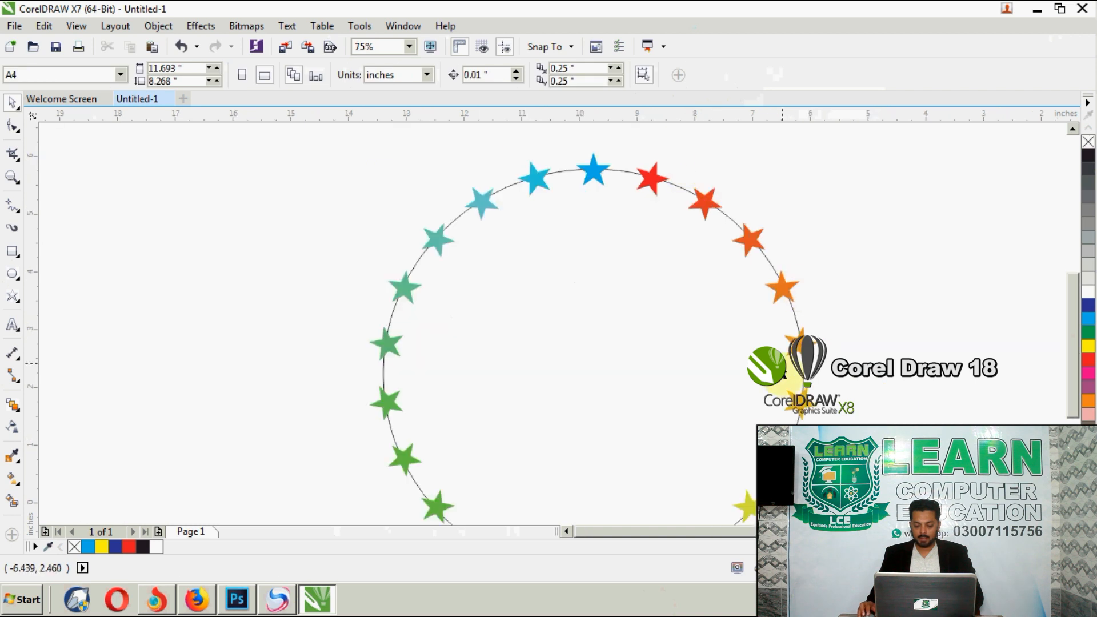
pyautogui.scroll(-1, 649, 291)
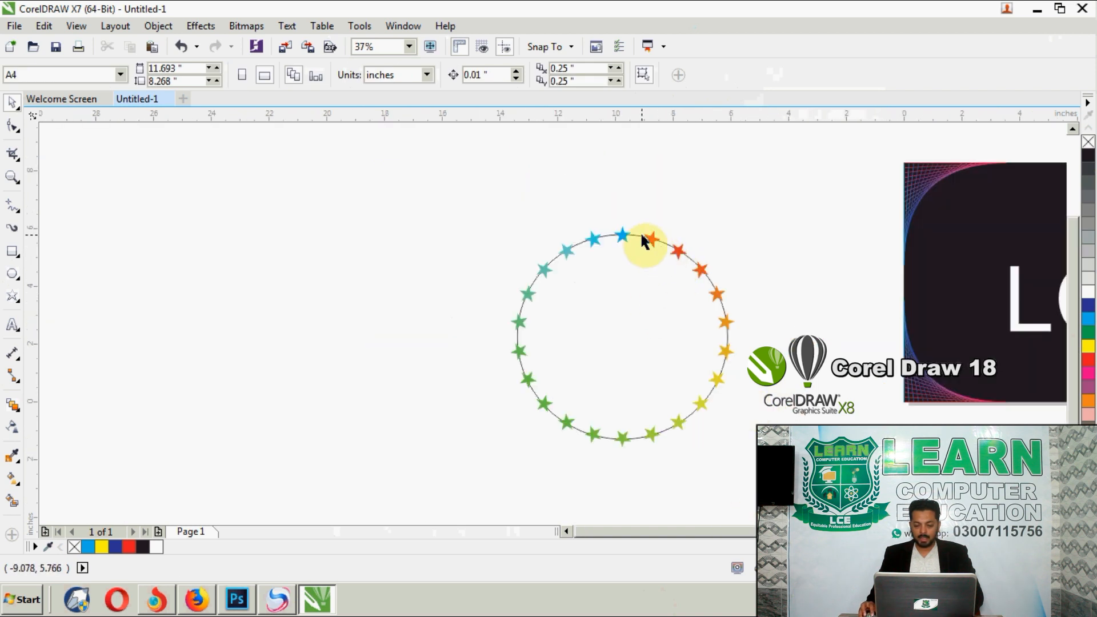
# Break the star blend apart from its circular path and delete the circle.
pyautogui.moveTo(636, 235); pyautogui.dragTo(615, 201)
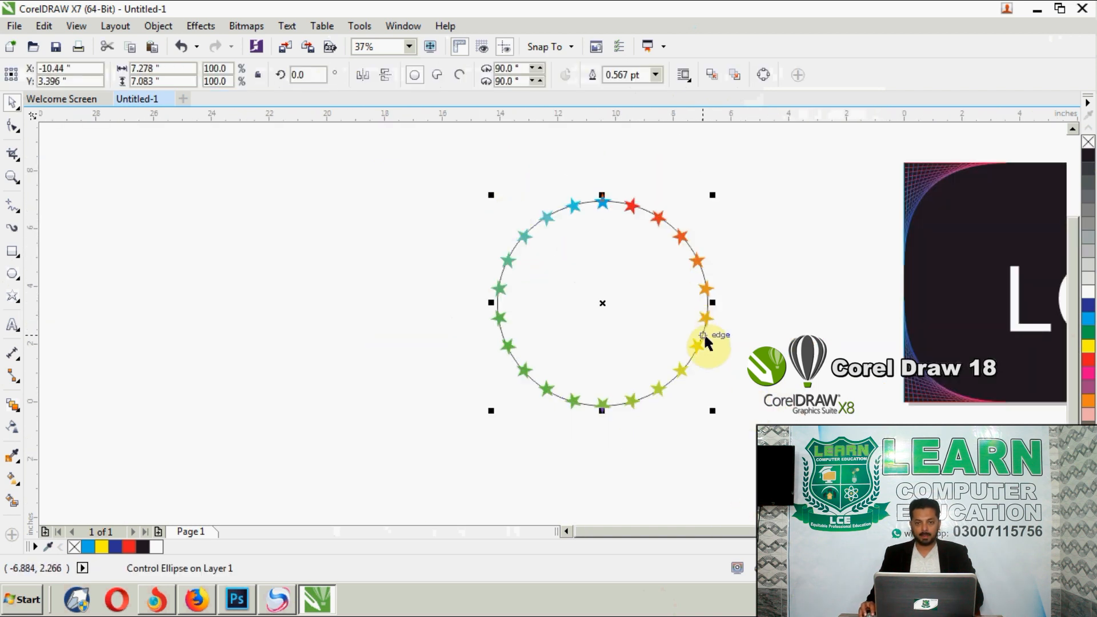
pyautogui.click(455, 200)
pyautogui.moveTo(436, 166); pyautogui.dragTo(787, 480)
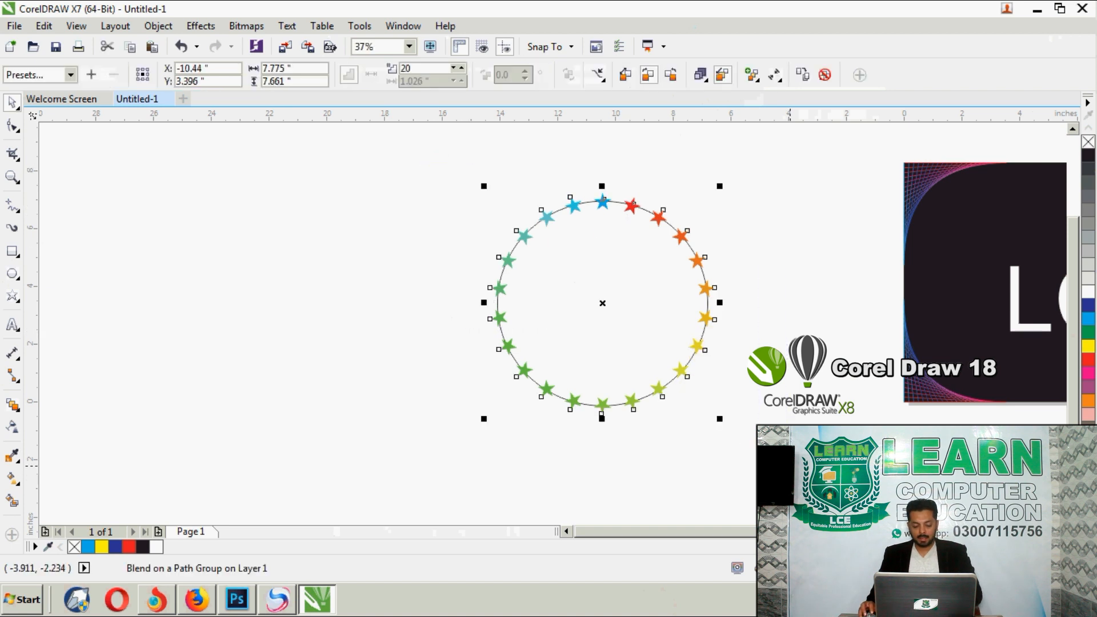
pyautogui.hotkey('ctrl', 'k')
pyautogui.click(782, 440)
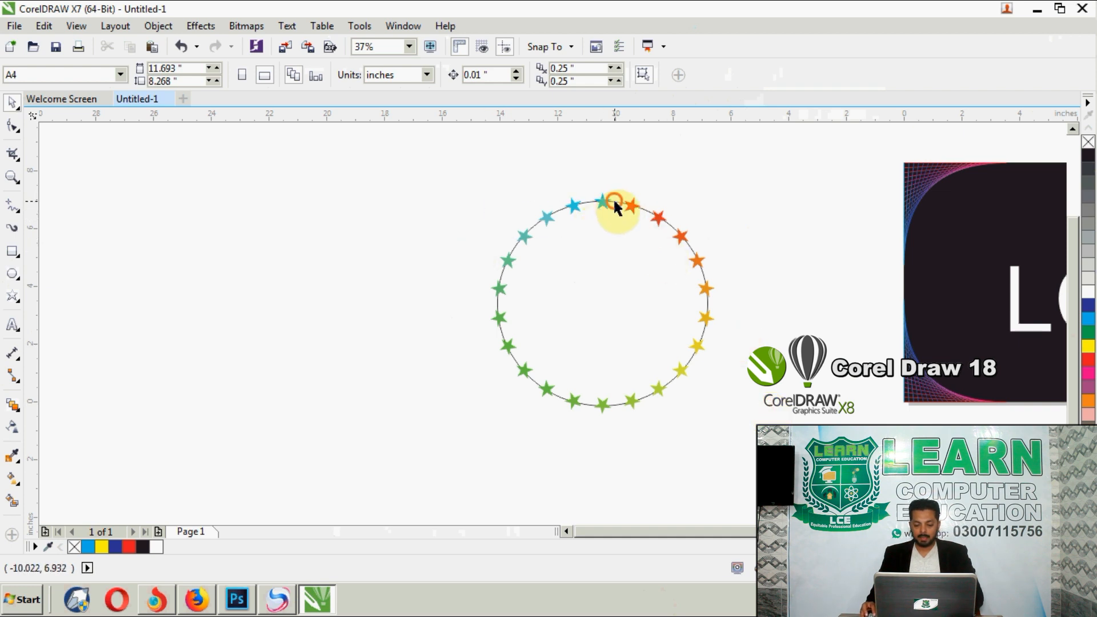
pyautogui.moveTo(613, 198); pyautogui.dragTo(363, 212)
pyautogui.press('Delete')
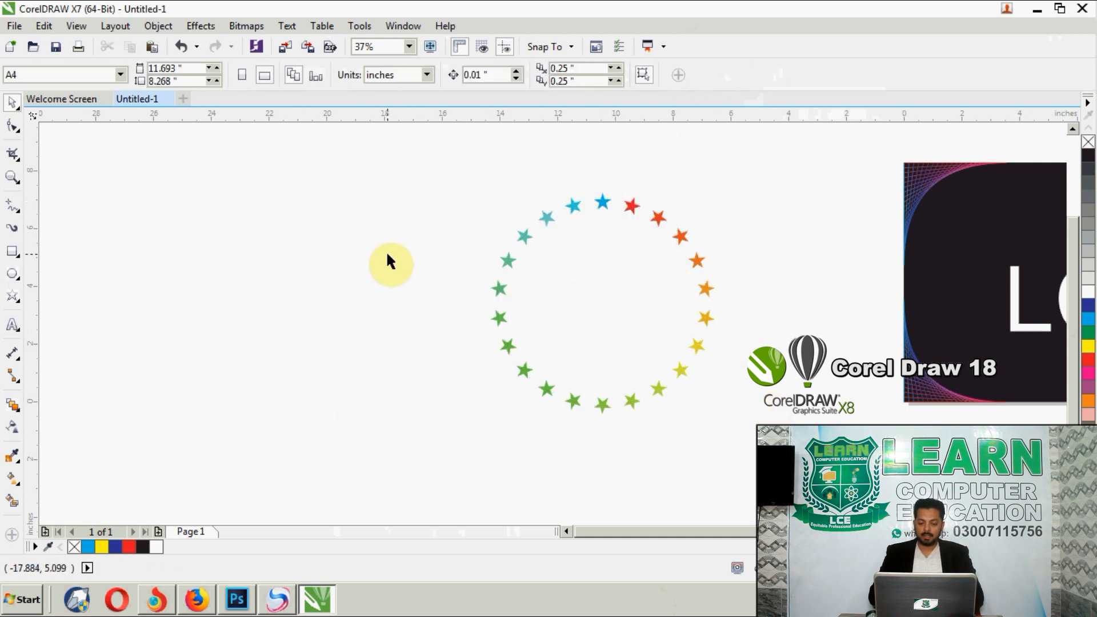
# Group the star ring and repeatedly duplicate it inward about its centre, scaling each copy to about 85.8%, until the circle is filled.
pyautogui.moveTo(460, 178); pyautogui.dragTo(762, 464)
pyautogui.hotkey('ctrl', 'g')
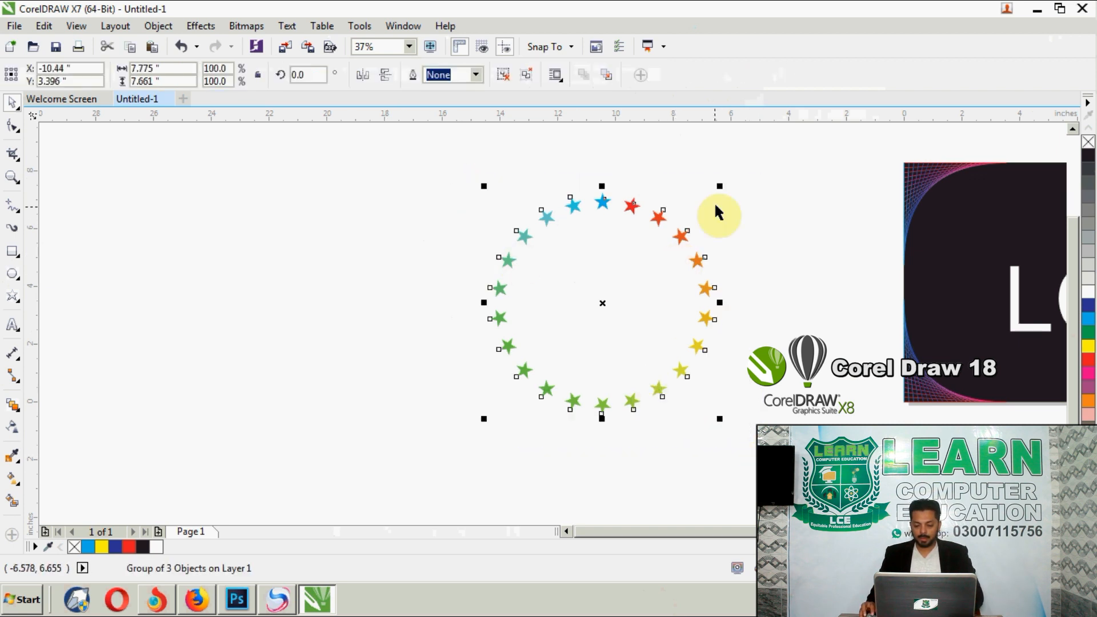
pyautogui.moveTo(723, 190); pyautogui.dragTo(713, 206)
pyautogui.hotkey('ctrl', 'r')
pyautogui.hotkey('ctrl', 'r')
pyautogui.hotkey('ctrl', 'r')
pyautogui.hotkey('ctrl', 'r')
pyautogui.hotkey('ctrl', 'r')
pyautogui.hotkey('ctrl', 'r')
pyautogui.hotkey('ctrl', 'r')
pyautogui.hotkey('ctrl', 'r')
pyautogui.hotkey('ctrl', 'r')
pyautogui.hotkey('ctrl', 'r')
pyautogui.hotkey('ctrl', 'r')
pyautogui.hotkey('ctrl', 'r')
pyautogui.hotkey('ctrl', 'r')
pyautogui.hotkey('ctrl', 'r')
pyautogui.hotkey('ctrl', 'r')
pyautogui.hotkey('ctrl', 'r')
pyautogui.hotkey('ctrl', 'r')
pyautogui.hotkey('ctrl', 'r')
pyautogui.hotkey('ctrl', 'r')
pyautogui.hotkey('ctrl', 'r')
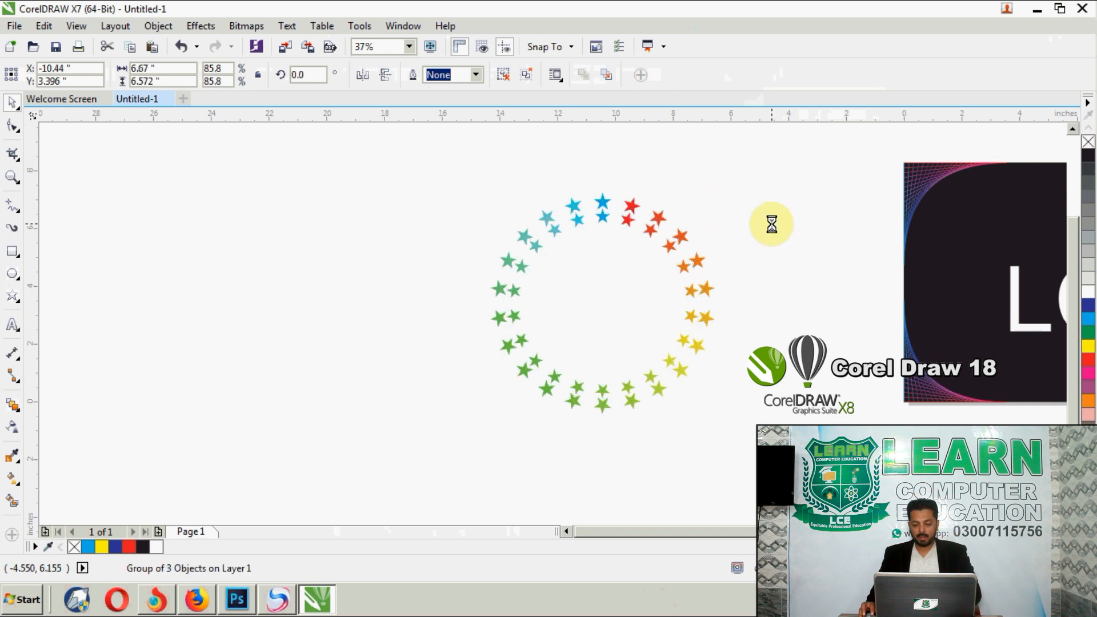
pyautogui.click(771, 227)
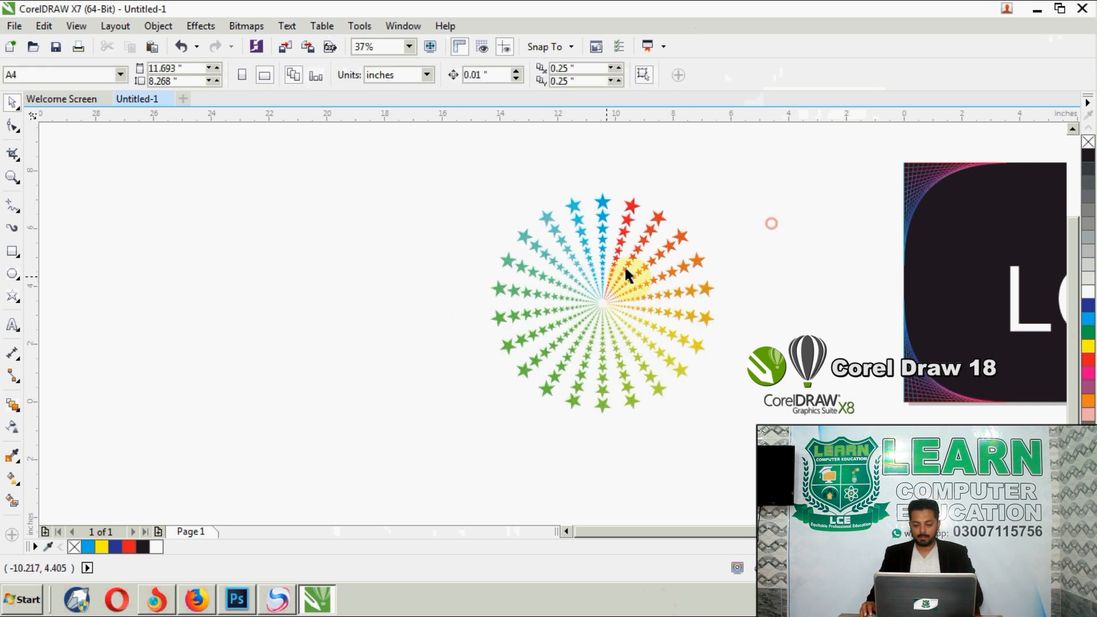
pyautogui.scroll(3, 620, 286)
pyautogui.scroll(-5, 621, 287)
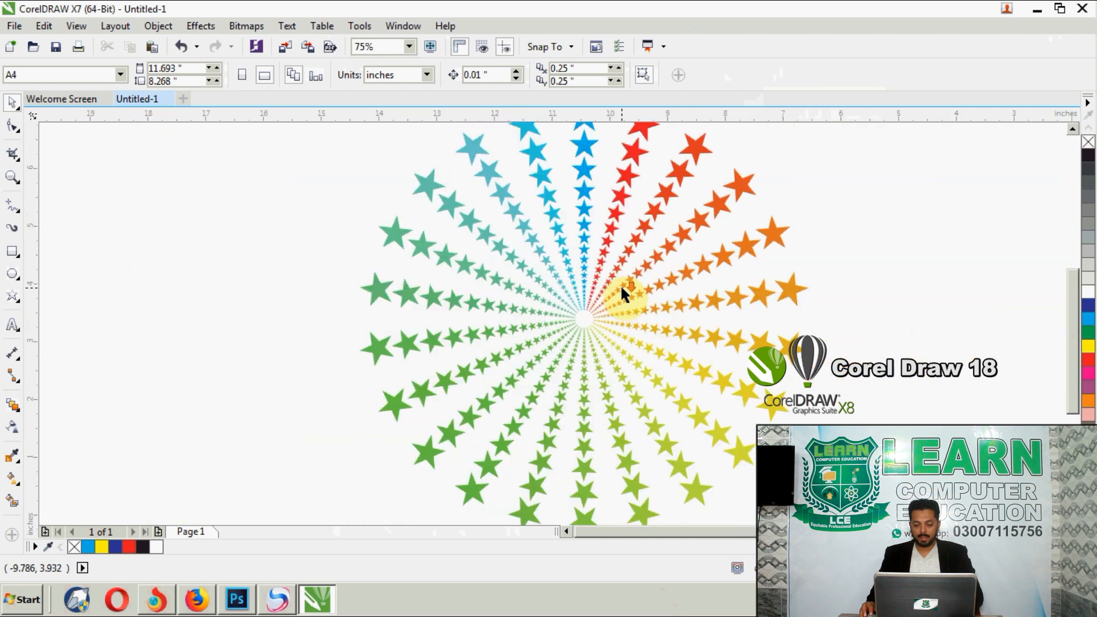
pyautogui.scroll(1, 657, 314)
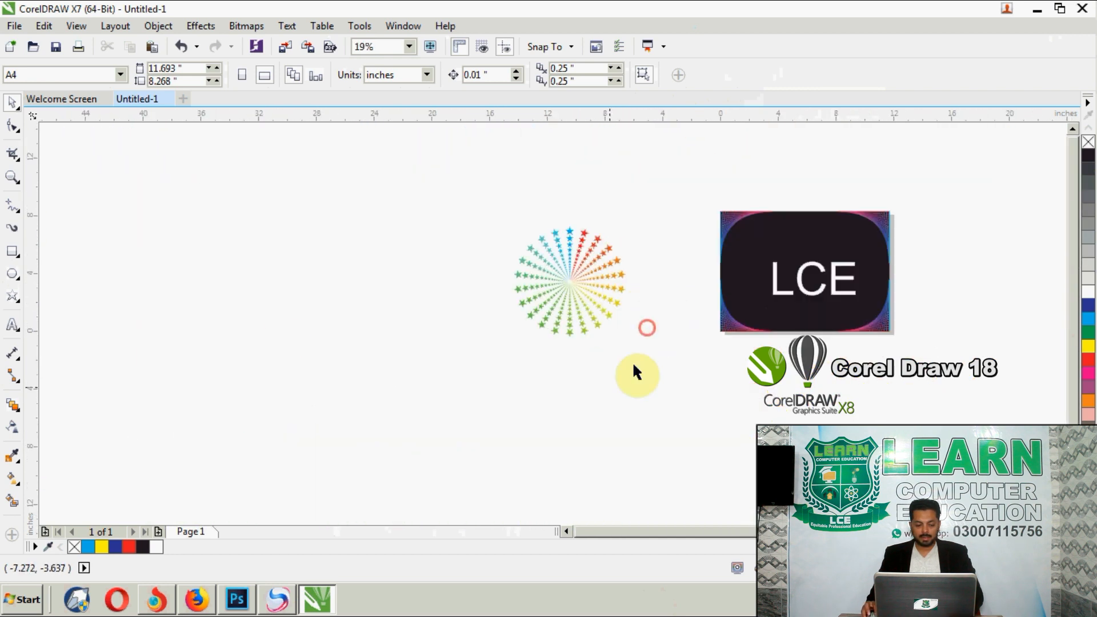
# Draw a circle about 0.5 inches wide in the empty area and place a copy about 0.15 inches wide level with it, about 7 inches away.
pyautogui.click(12, 274)
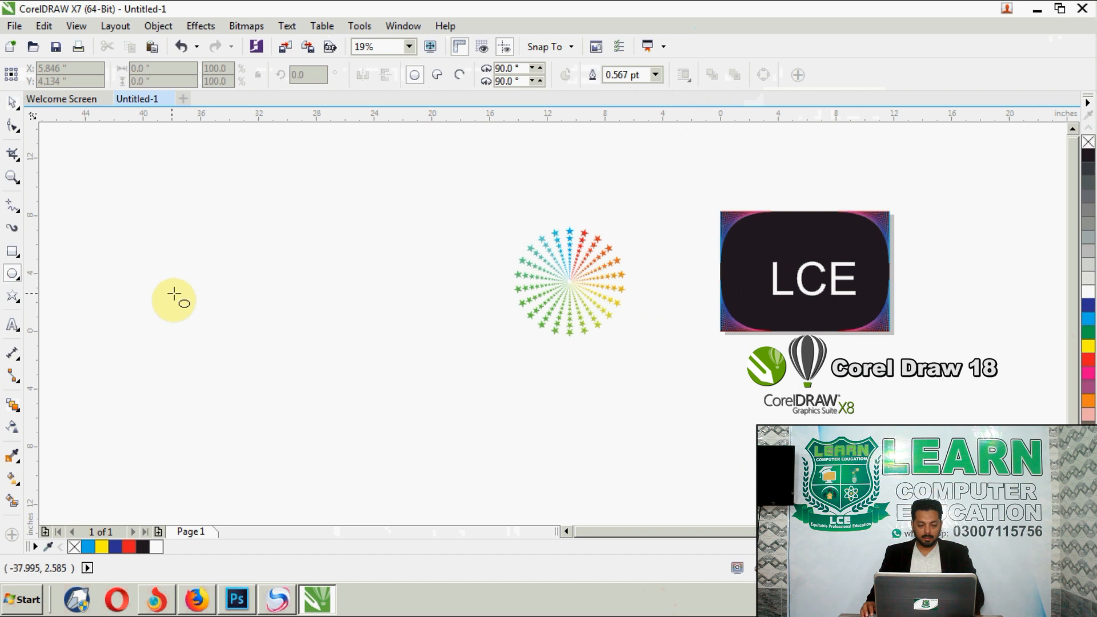
pyautogui.scroll(1, 92, 291)
pyautogui.moveTo(132, 258)
pyautogui.mouseDown()
pyautogui.moveTo(143, 274)
pyautogui.moveTo(384, 268)
pyautogui.moveTo(343, 270)
pyautogui.mouseUp()
pyautogui.click(12, 102)
pyautogui.scroll(3, 306, 260)
pyautogui.moveTo(704, 422); pyautogui.dragTo(672, 393)
pyautogui.scroll(-3, 671, 386)
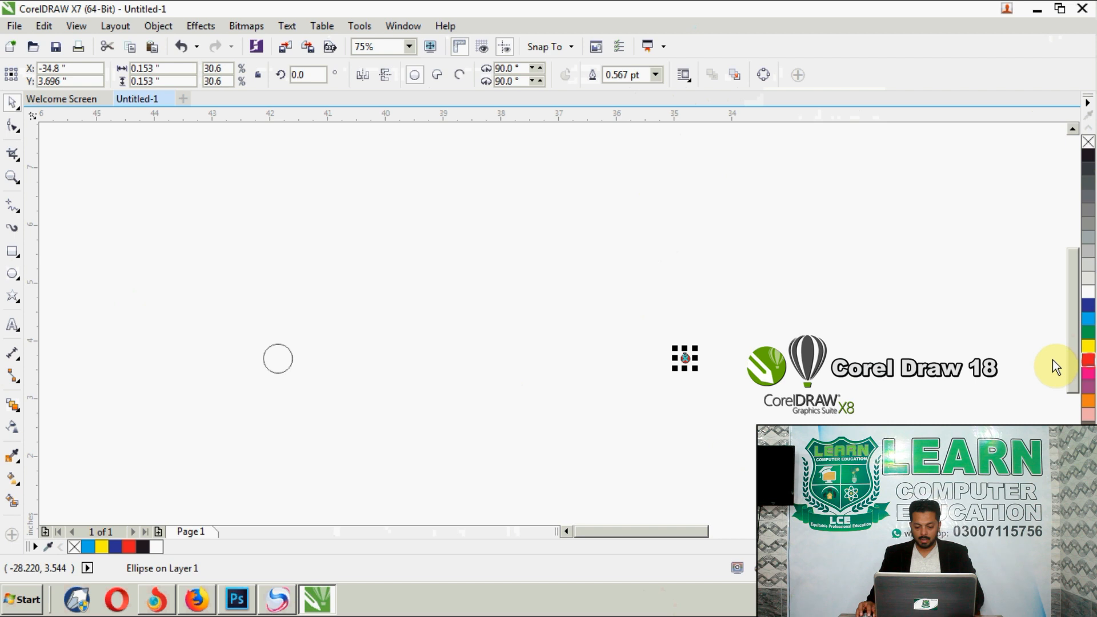
# Fill the large circle cyan and the small circle red, and remove the outlines from both.
pyautogui.moveTo(394, 316); pyautogui.dragTo(235, 400)
pyautogui.click(1088, 319)
pyautogui.moveTo(839, 291); pyautogui.dragTo(193, 425)
pyautogui.rightClick(1088, 141)
pyautogui.click(929, 213)
pyautogui.scroll(-1, 291, 237)
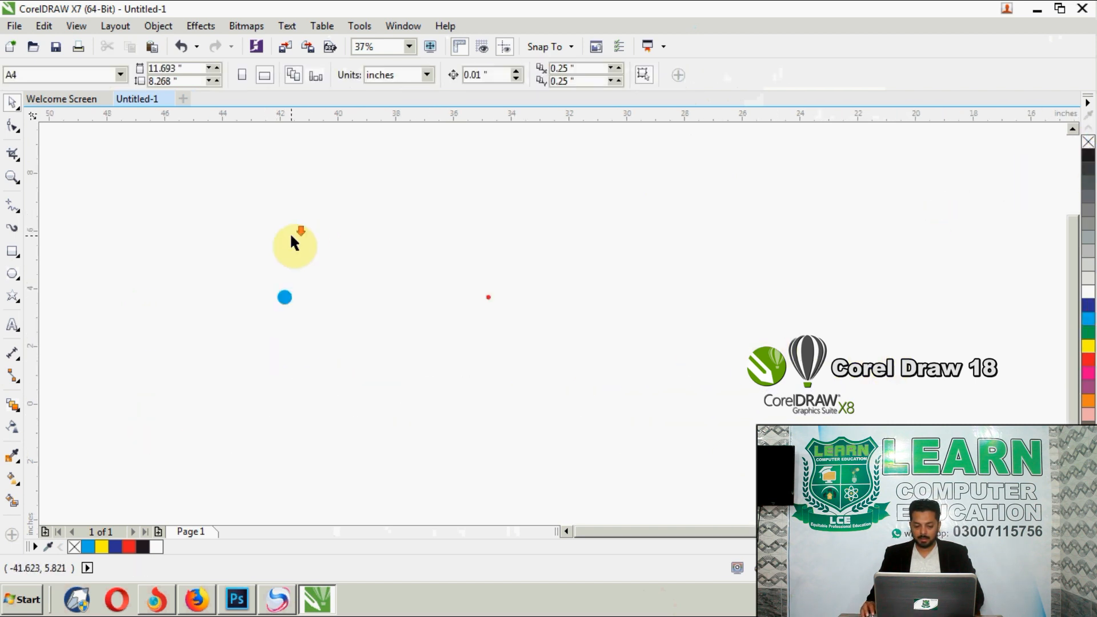
# Blend the large cyan circle into the small red circle with 20 steps.
pyautogui.click(285, 297)
pyautogui.click(12, 404)
pyautogui.moveTo(289, 294); pyautogui.dragTo(487, 297)
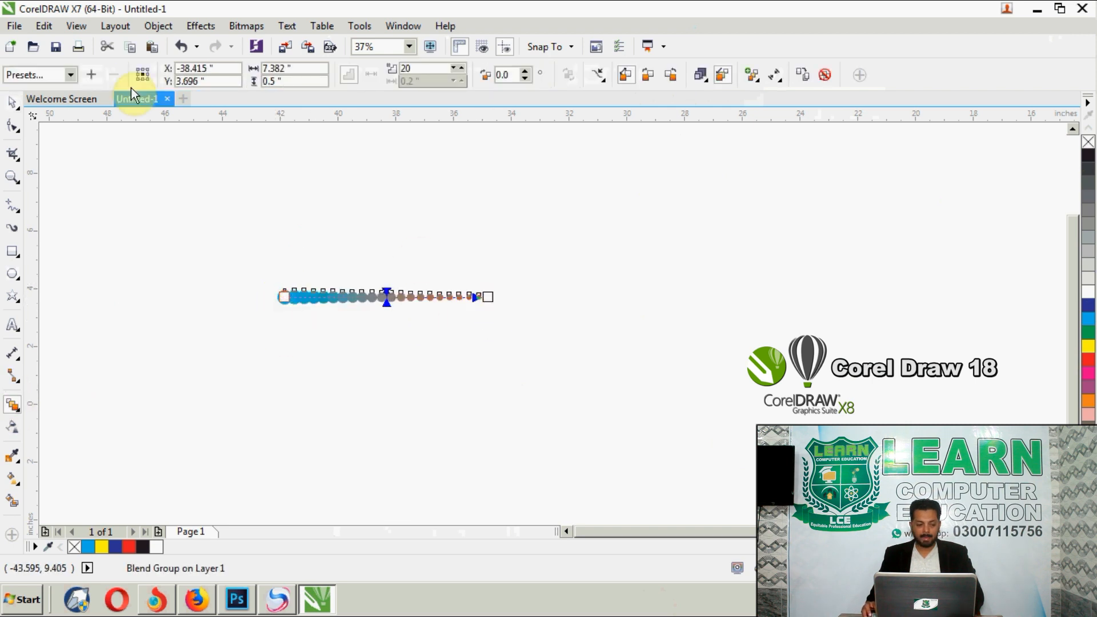
pyautogui.click(16, 107)
pyautogui.click(16, 107)
pyautogui.click(244, 177)
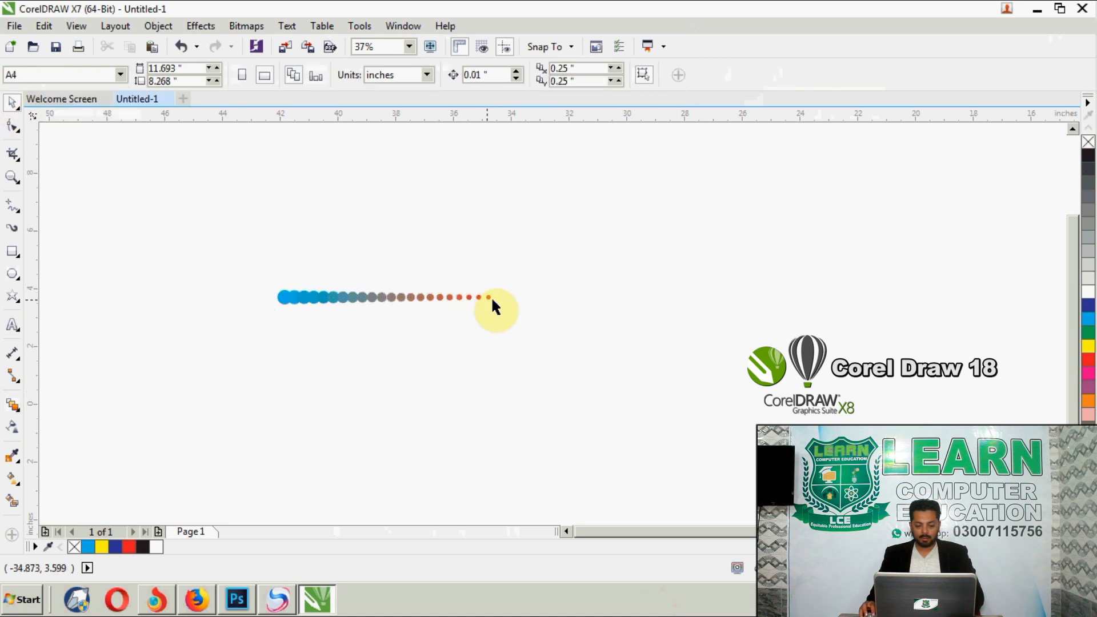
# Move the small red circle farther away horizontally to stretch the circle blend to about 11.6 inches wide.
pyautogui.moveTo(489, 295); pyautogui.dragTo(610, 299)
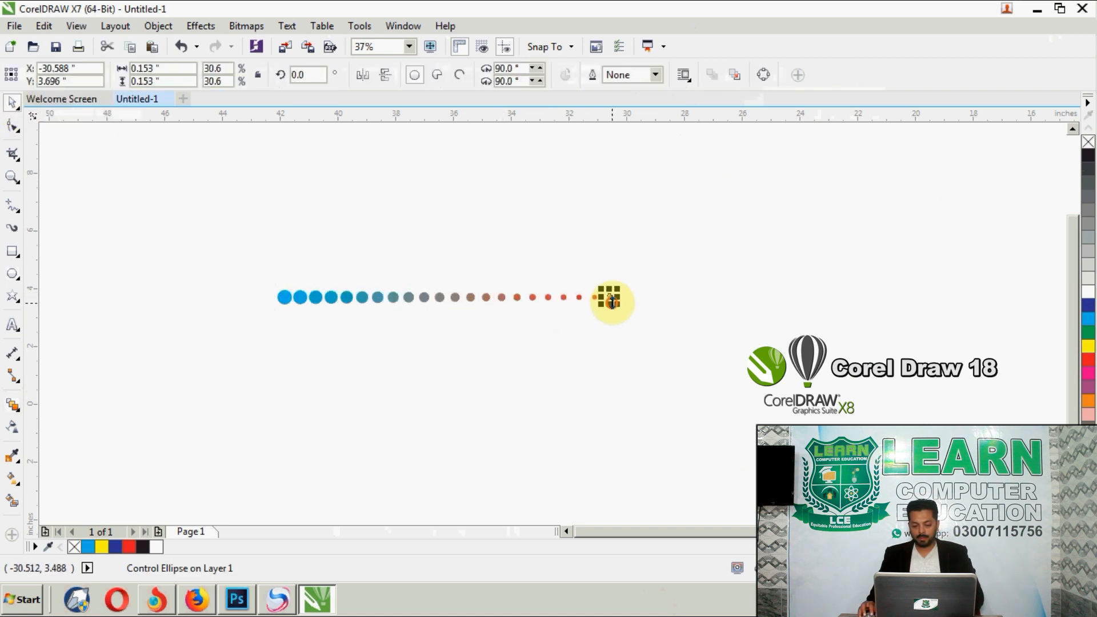
pyautogui.click(583, 316)
pyautogui.click(280, 303)
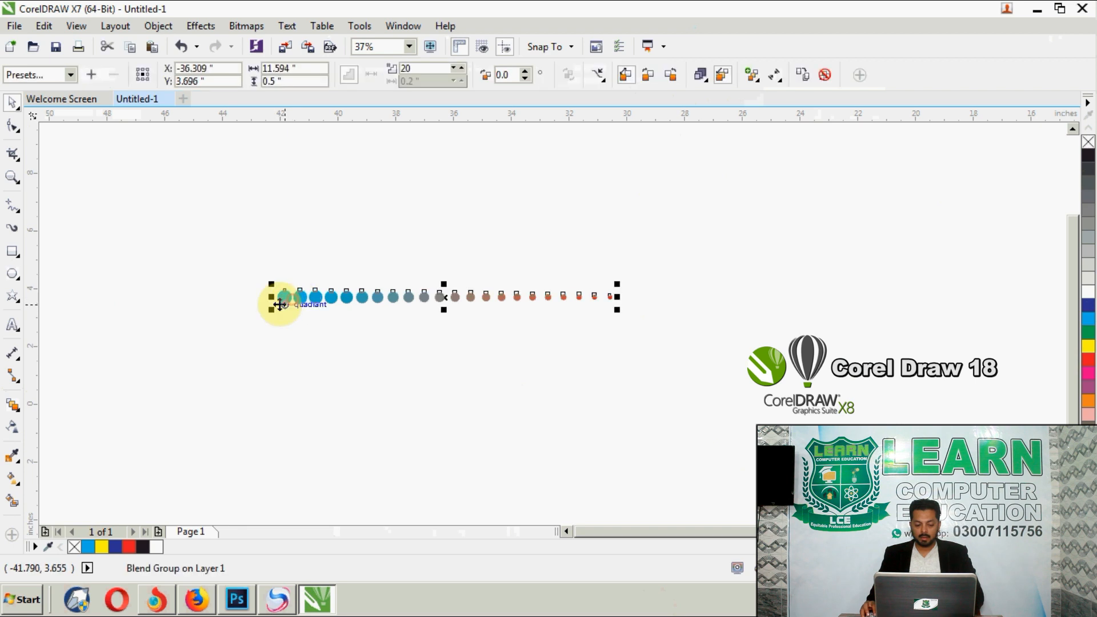
pyautogui.click(334, 315)
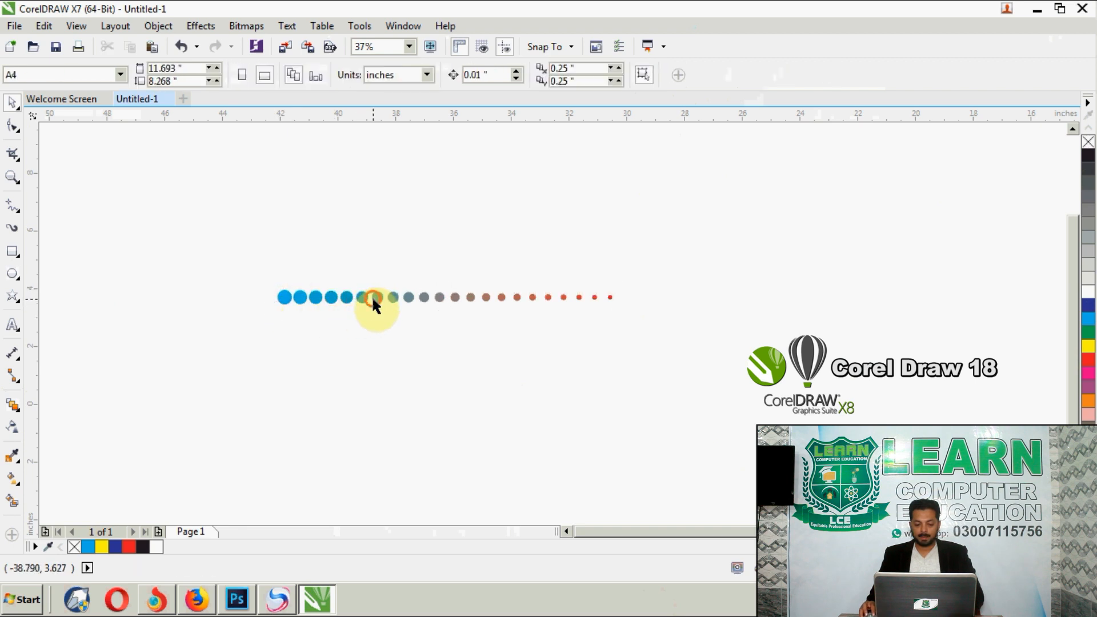
# Give the circle blend a clockwise colour progression.
pyautogui.click(374, 297)
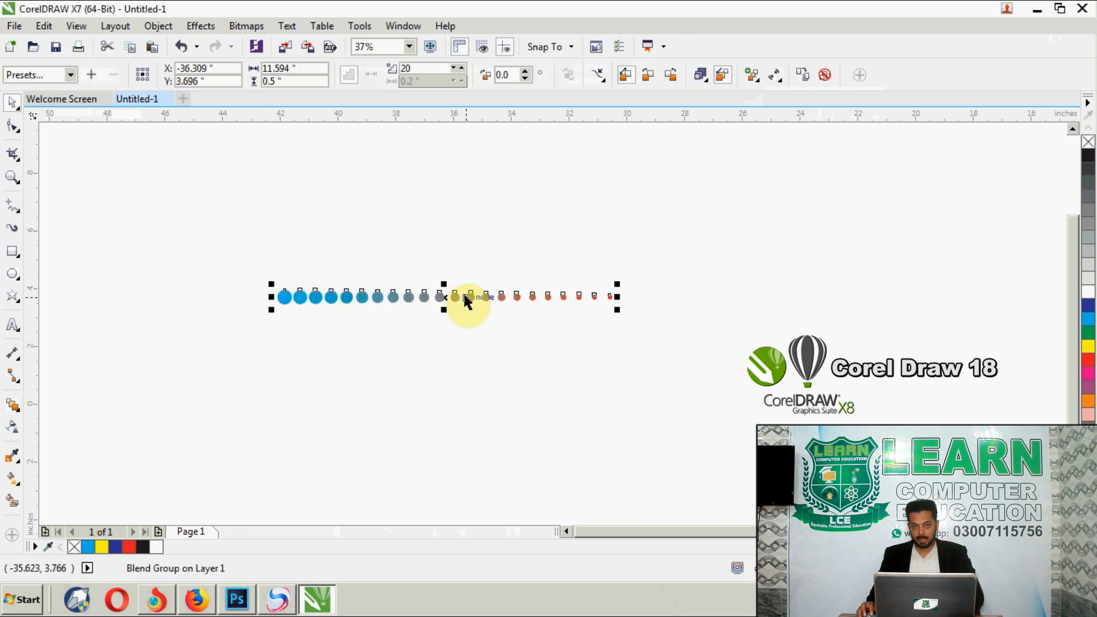
pyautogui.click(649, 75)
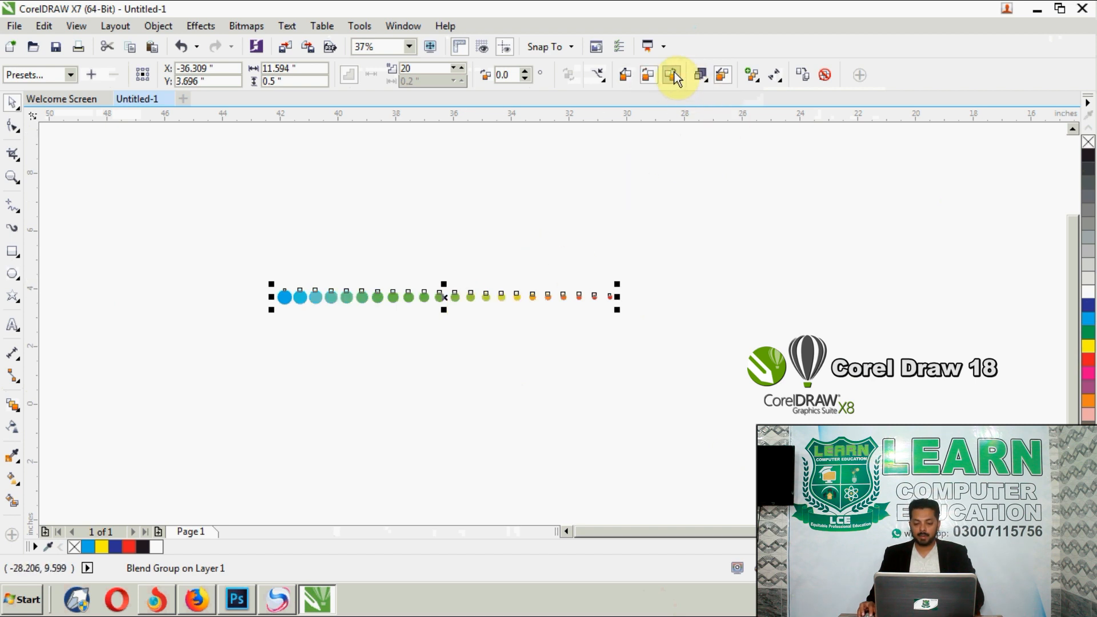
pyautogui.click(627, 232)
# Move the circle blend's rotation centre just beyond its red end and repeat rotated copies around it to form a half-circle fan.
pyautogui.click(484, 296)
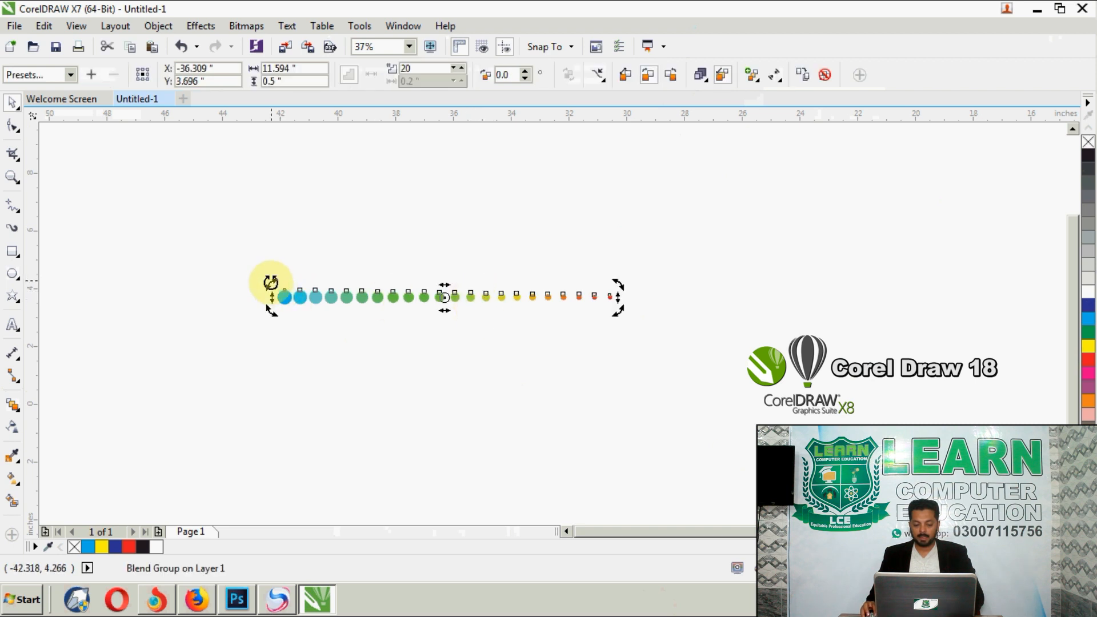
pyautogui.click(368, 326)
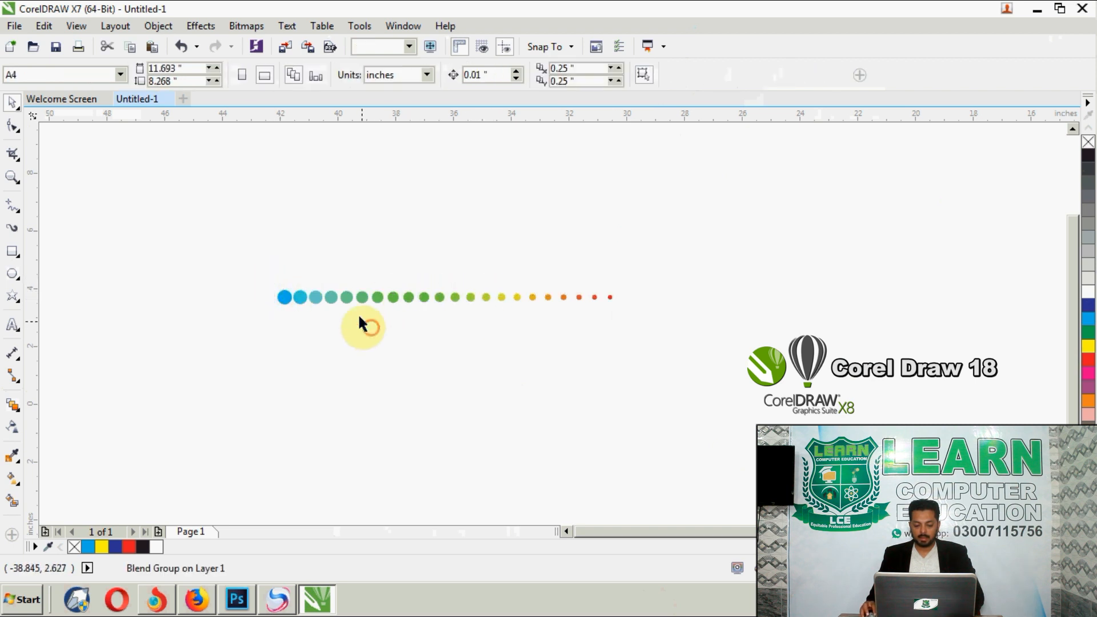
pyautogui.click(346, 296)
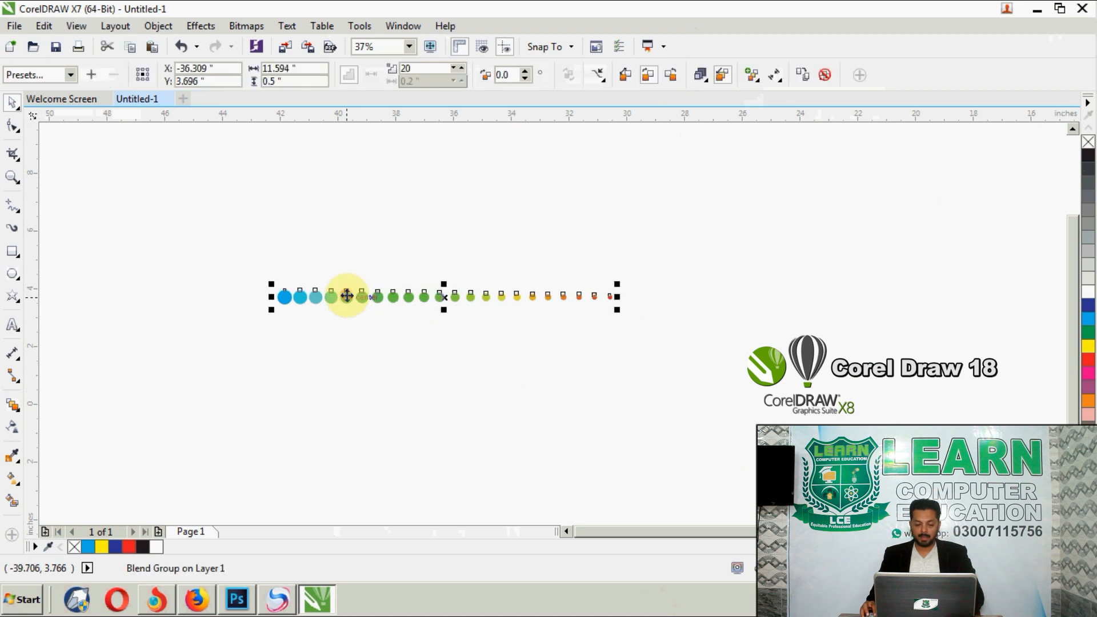
pyautogui.click(436, 296)
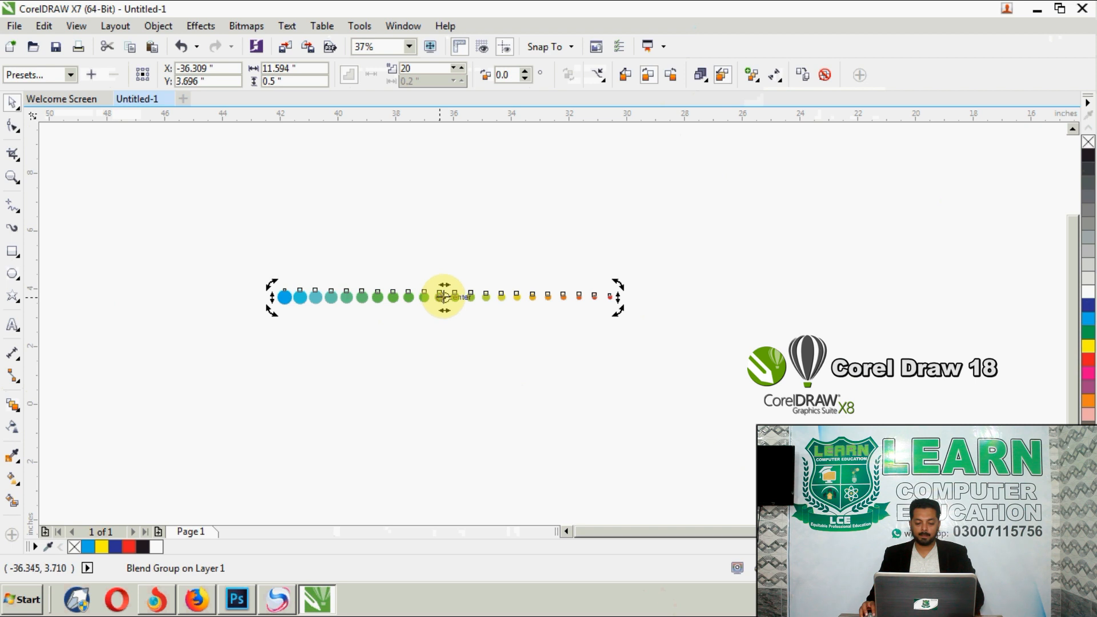
pyautogui.moveTo(444, 296)
pyautogui.mouseDown()
pyautogui.moveTo(642, 298)
pyautogui.moveTo(619, 284)
pyautogui.mouseUp()
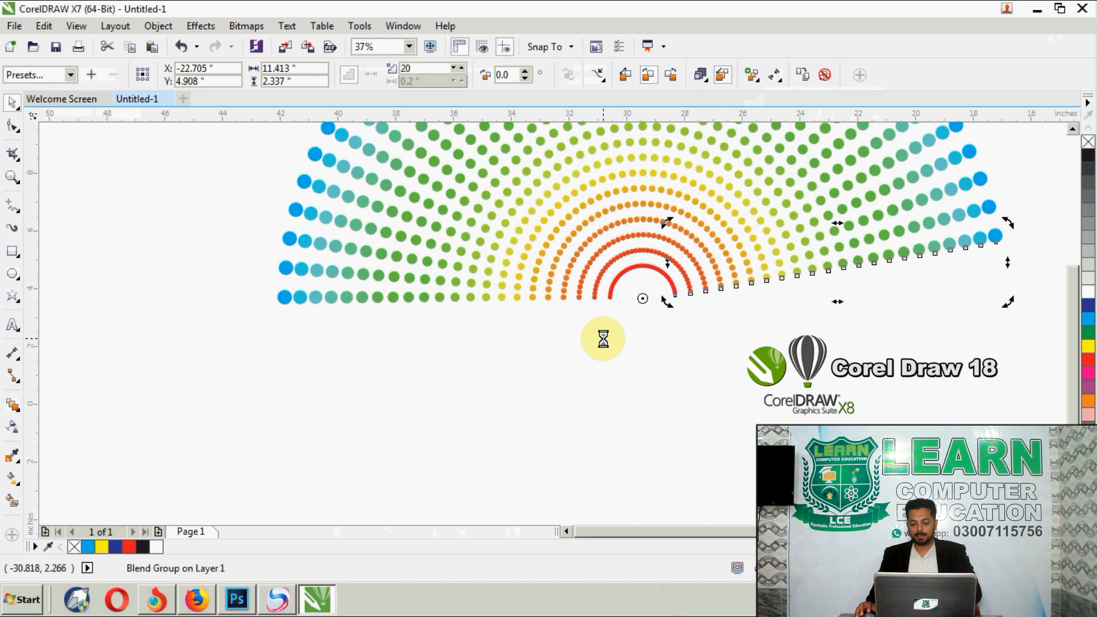
pyautogui.click(588, 324)
pyautogui.scroll(-3, 594, 309)
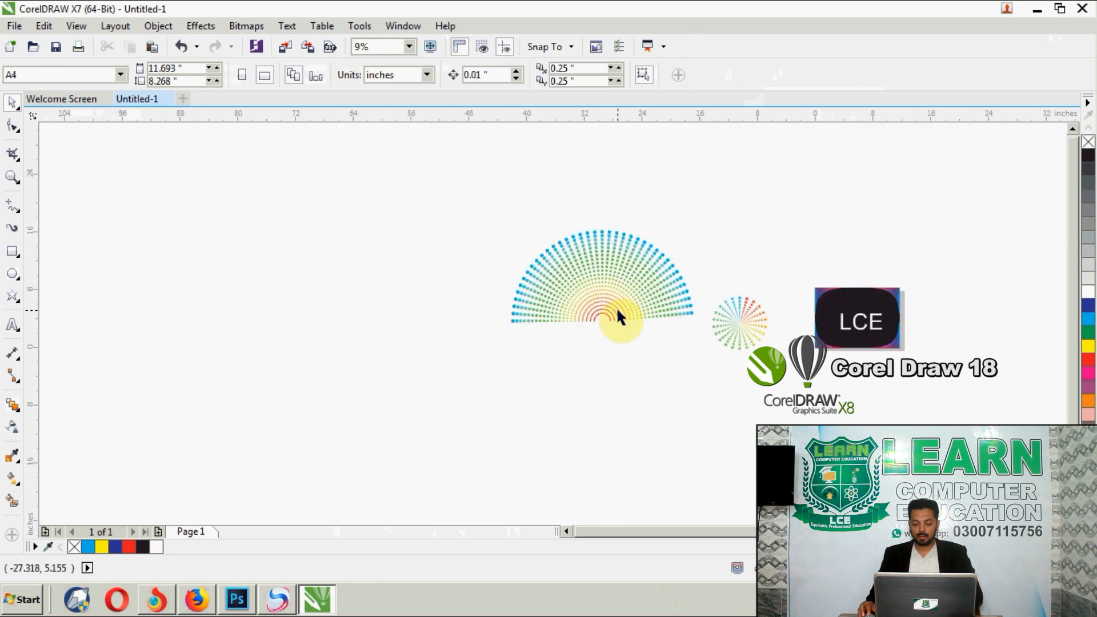
pyautogui.scroll(3, 616, 307)
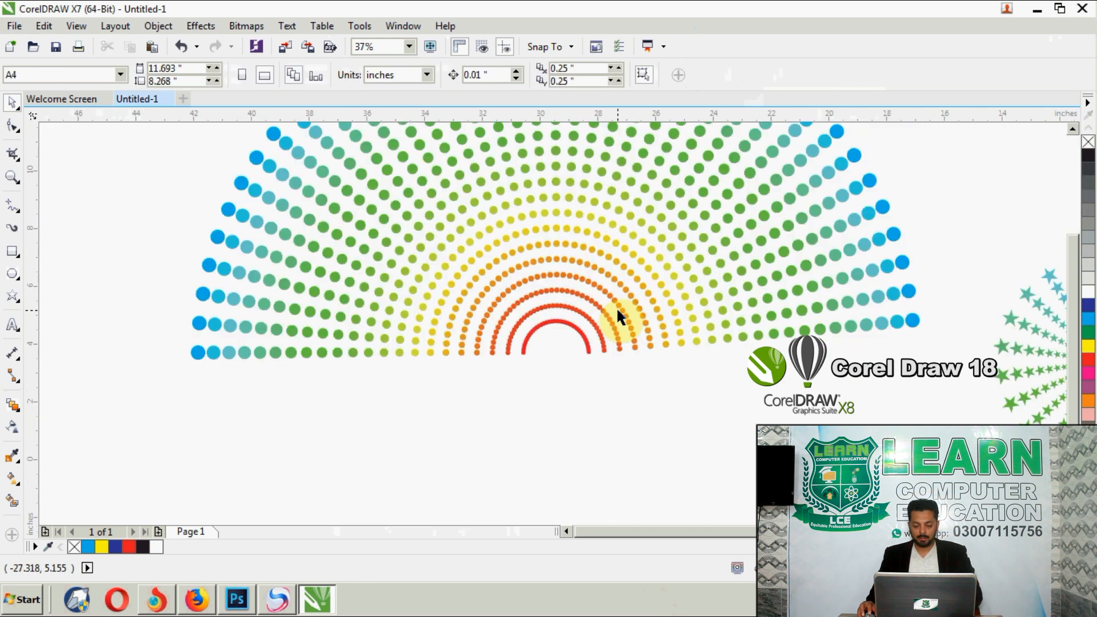
pyautogui.click(782, 340)
pyautogui.click(780, 394)
pyautogui.scroll(-2, 633, 311)
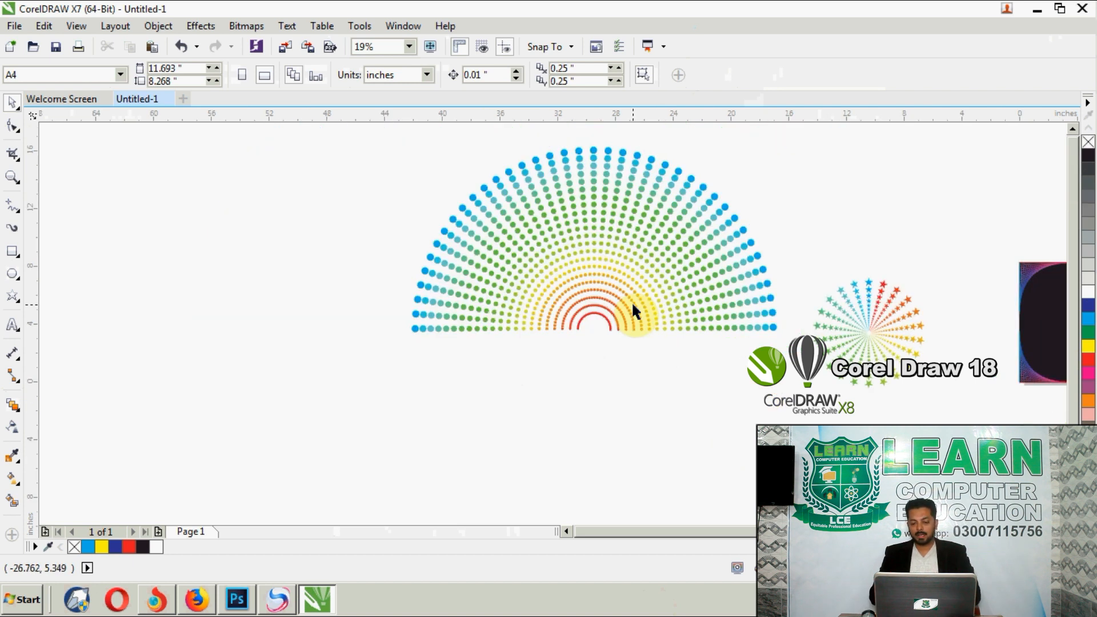
# Place an enlarged copy of the LCE text below the page and format it in red Arial Black.
pyautogui.scroll(-4, 619, 296)
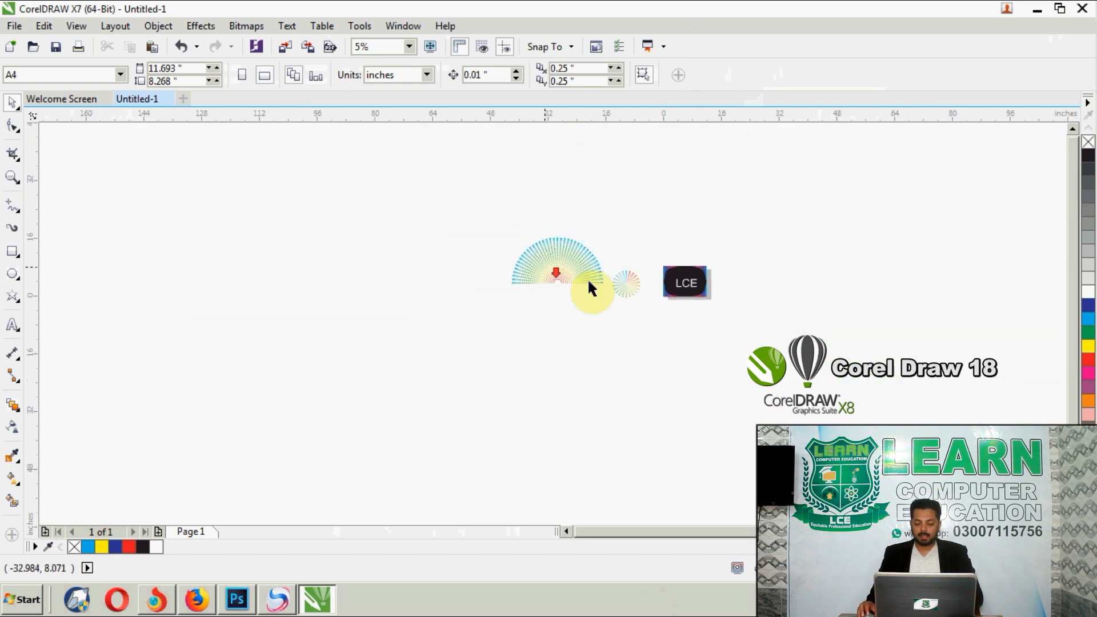
pyautogui.scroll(4, 686, 313)
pyautogui.moveTo(724, 218); pyautogui.dragTo(848, 445)
pyautogui.click(1089, 359)
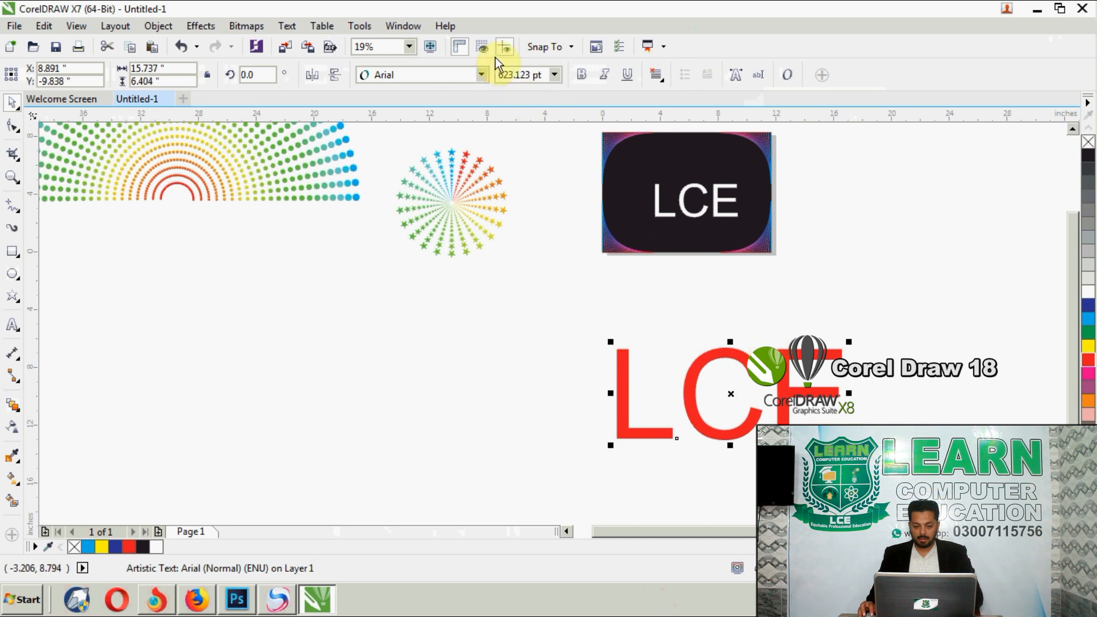
pyautogui.click(481, 74)
pyautogui.click(459, 121)
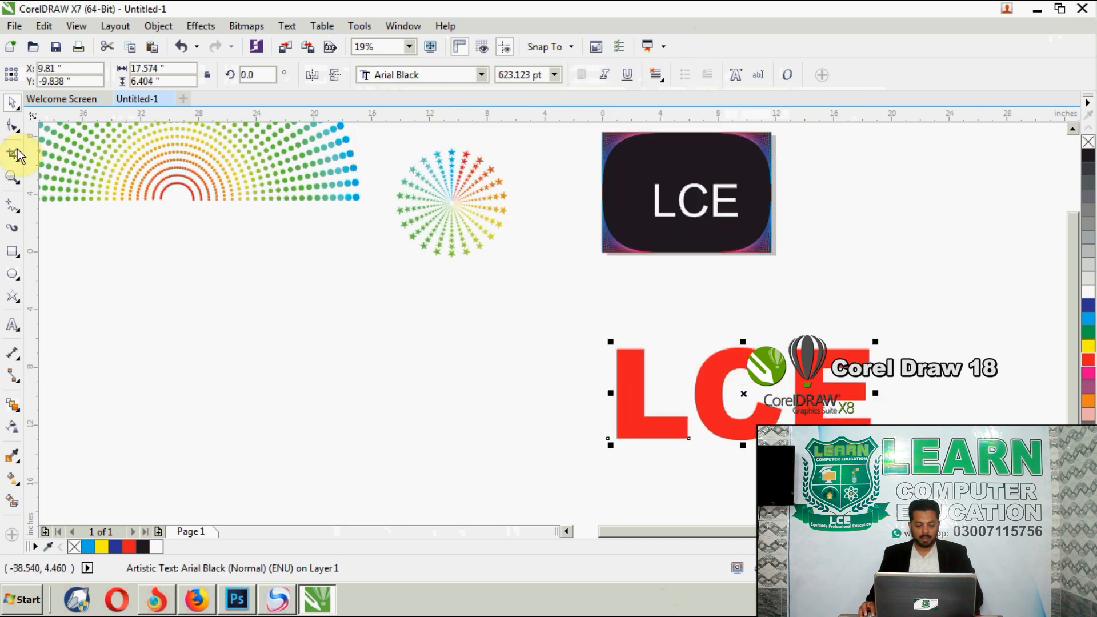
# Apply an outside contour to the red LCE text with an offset of about 1.11 inches.
pyautogui.click(19, 419)
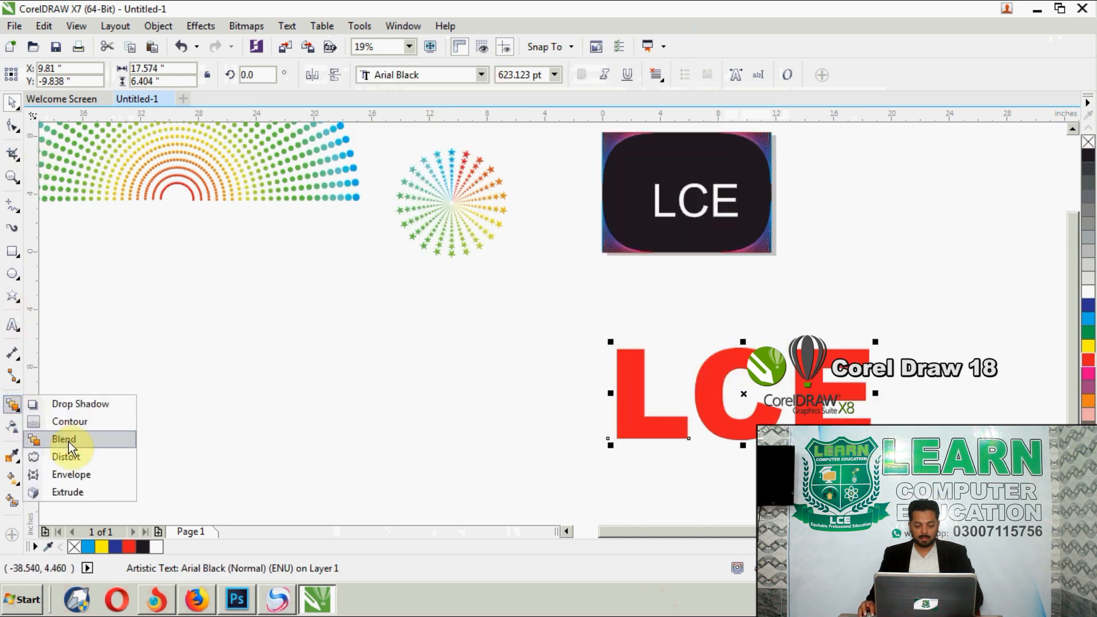
pyautogui.click(54, 419)
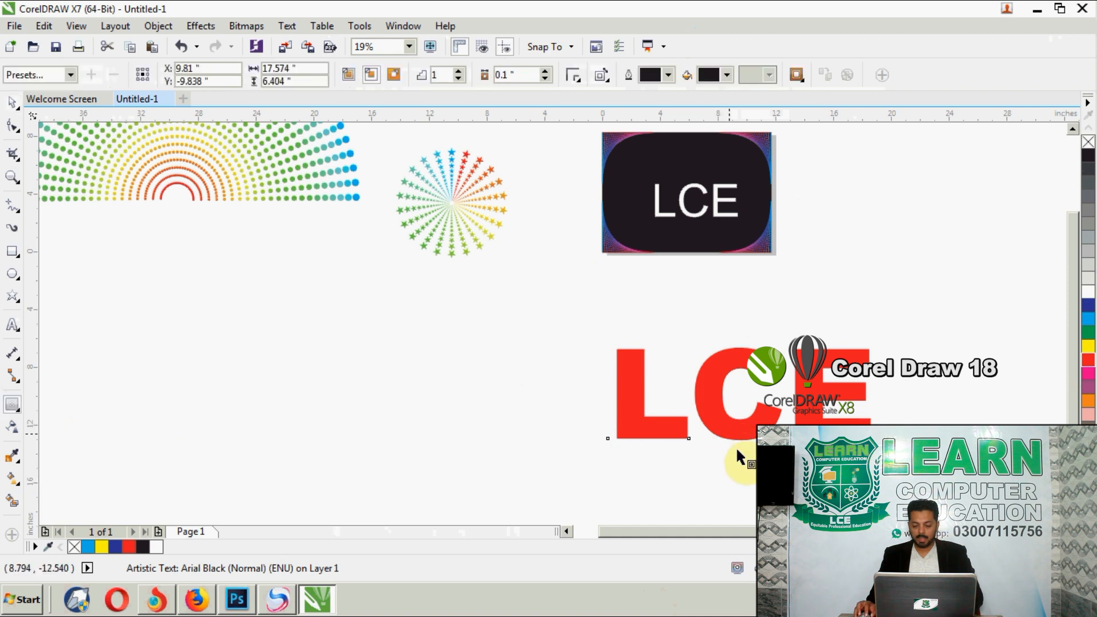
pyautogui.moveTo(736, 443); pyautogui.dragTo(743, 456)
pyautogui.scroll(1, 817, 456)
pyautogui.scroll(-2, 501, 323)
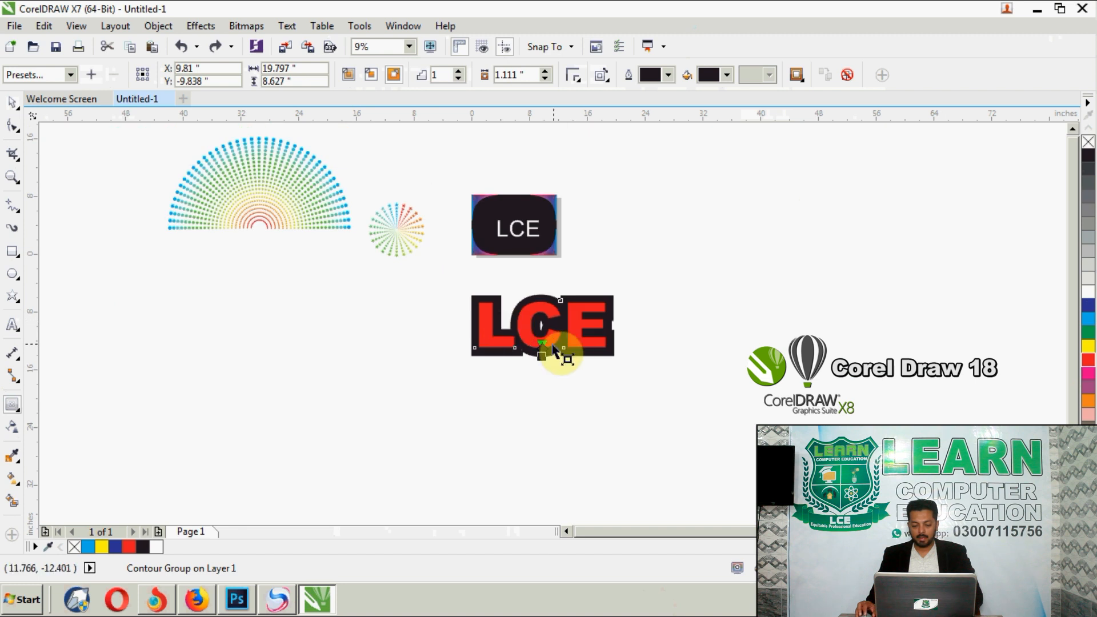
# Try widening the contour around the red LCE text to an offset of about 3.08 inches.
pyautogui.scroll(1, 502, 317)
pyautogui.moveTo(522, 326); pyautogui.dragTo(619, 434)
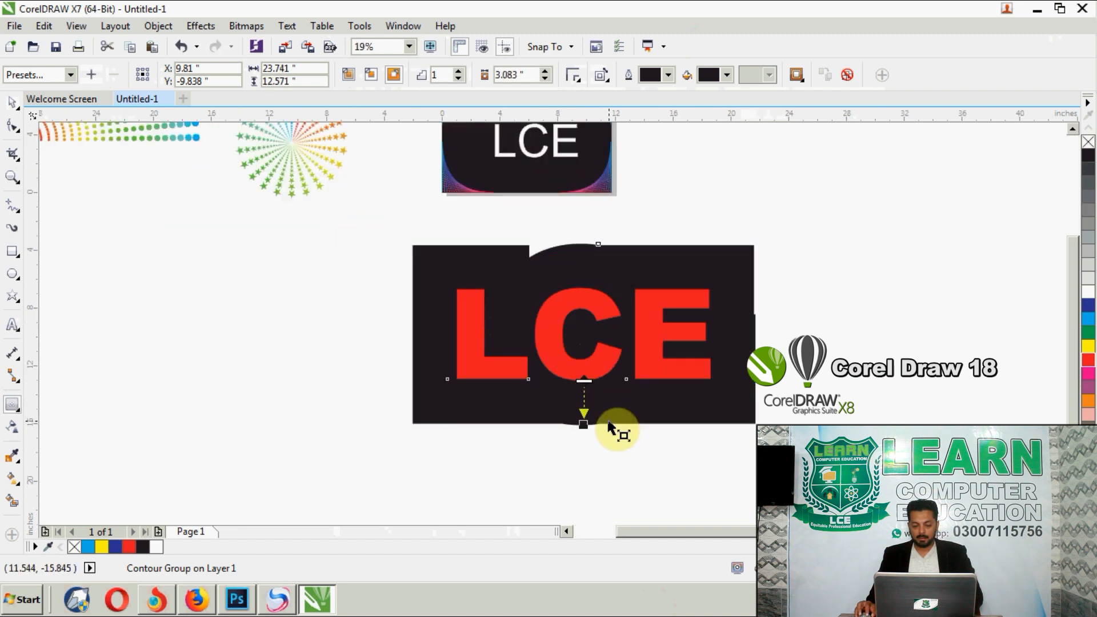
pyautogui.hotkey('ctrl', 'z')
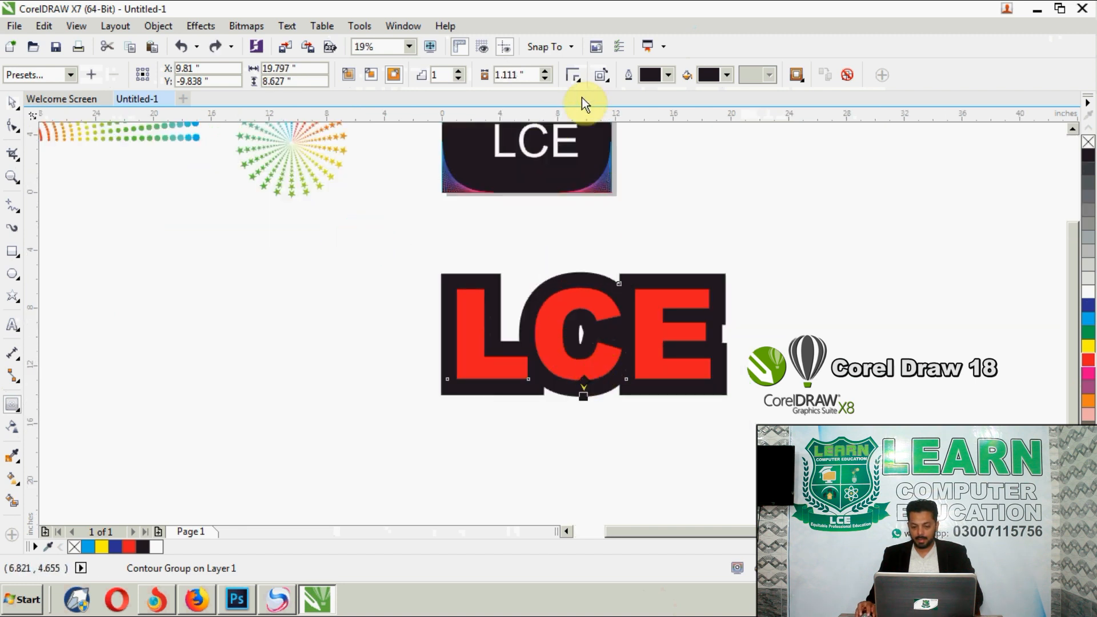
# Set the number of contour steps on the red LCE text to 7.
pyautogui.click(459, 74)
pyautogui.click(459, 75)
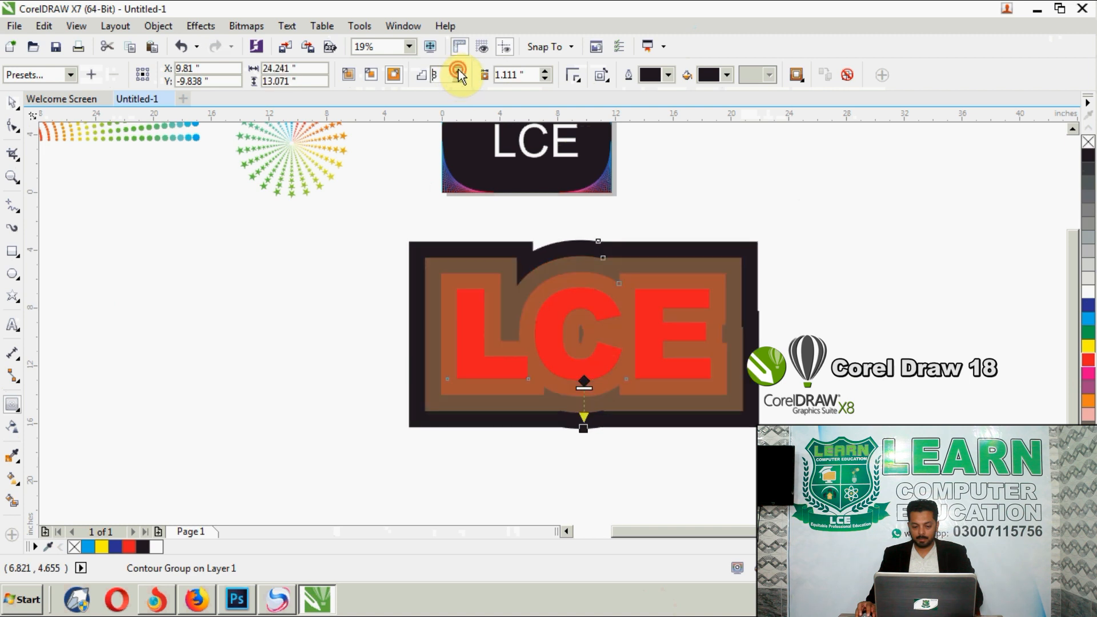
pyautogui.click(459, 74)
pyautogui.click(459, 75)
pyautogui.click(458, 75)
pyautogui.click(459, 75)
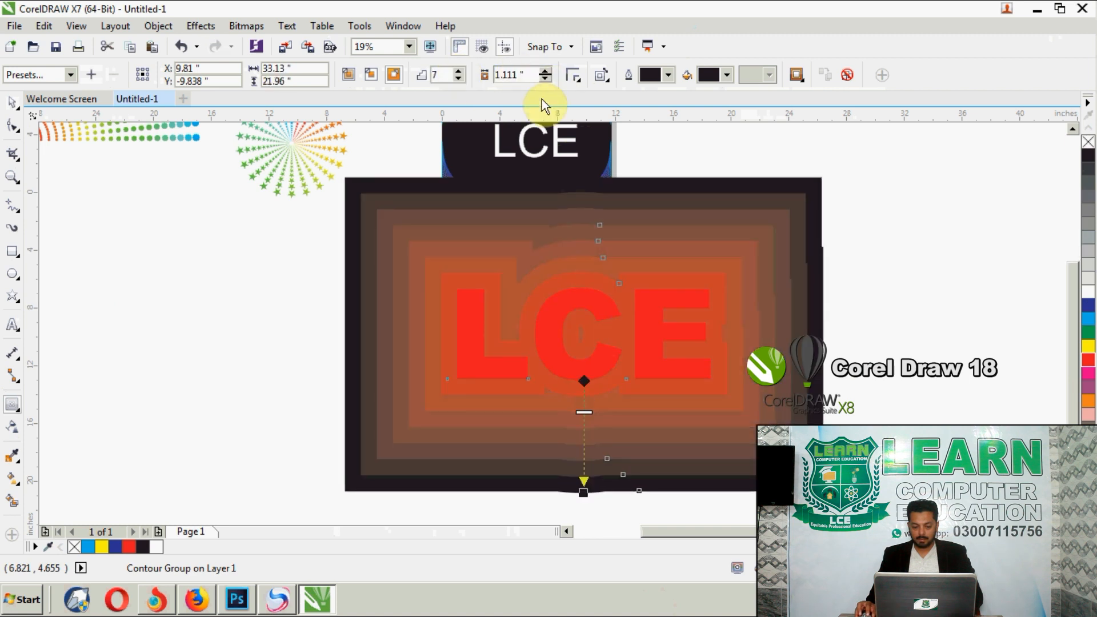
# Set the contour offset of the red LCE text to 0.2 inches.
pyautogui.scroll(2, 478, 258)
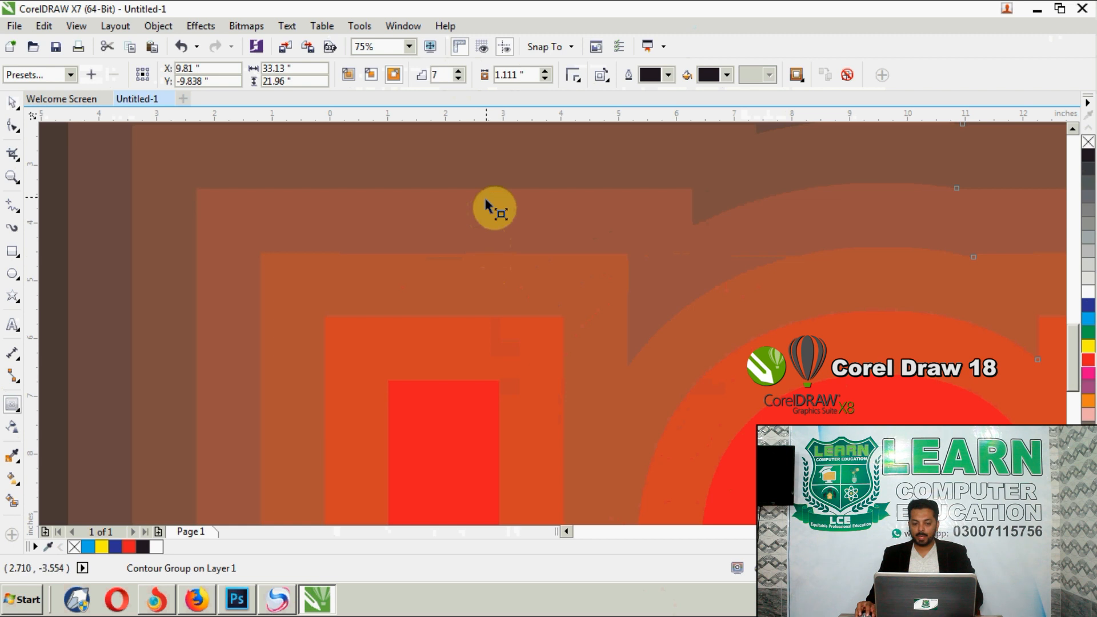
pyautogui.click(545, 78)
pyautogui.click(546, 79)
pyautogui.click(545, 79)
pyautogui.click(545, 79)
pyautogui.moveTo(526, 75); pyautogui.dragTo(438, 76)
pyautogui.write('0.2')
pyautogui.press('Return')
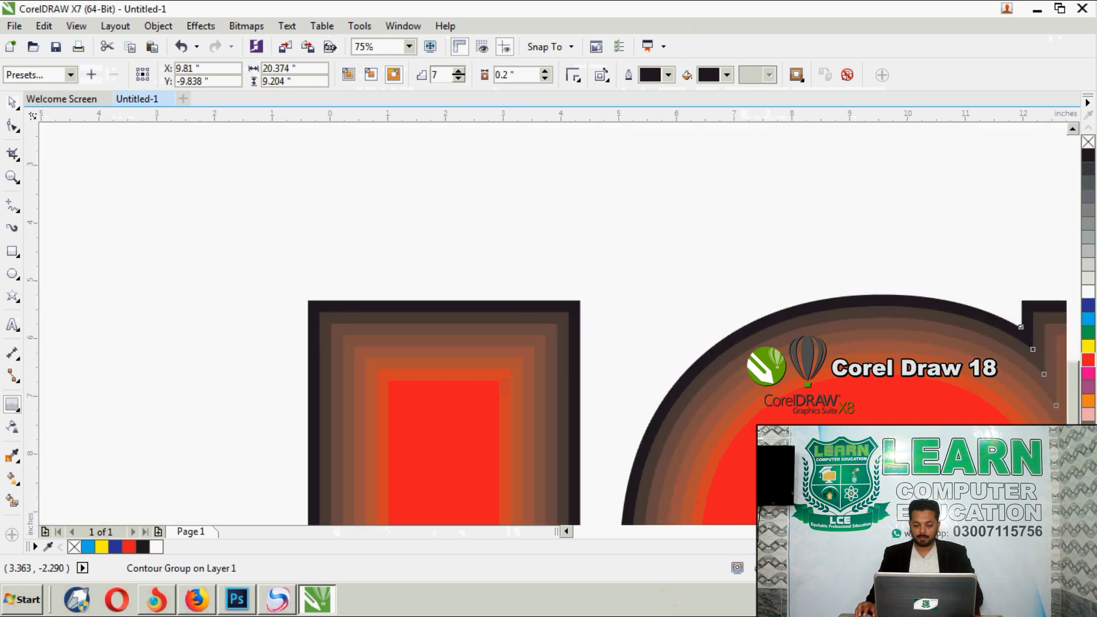
# Change the contour's fill colour on the red LCE text to yellow.
pyautogui.scroll(-2, 443, 218)
pyautogui.scroll(1, 502, 245)
pyautogui.scroll(-1, 581, 255)
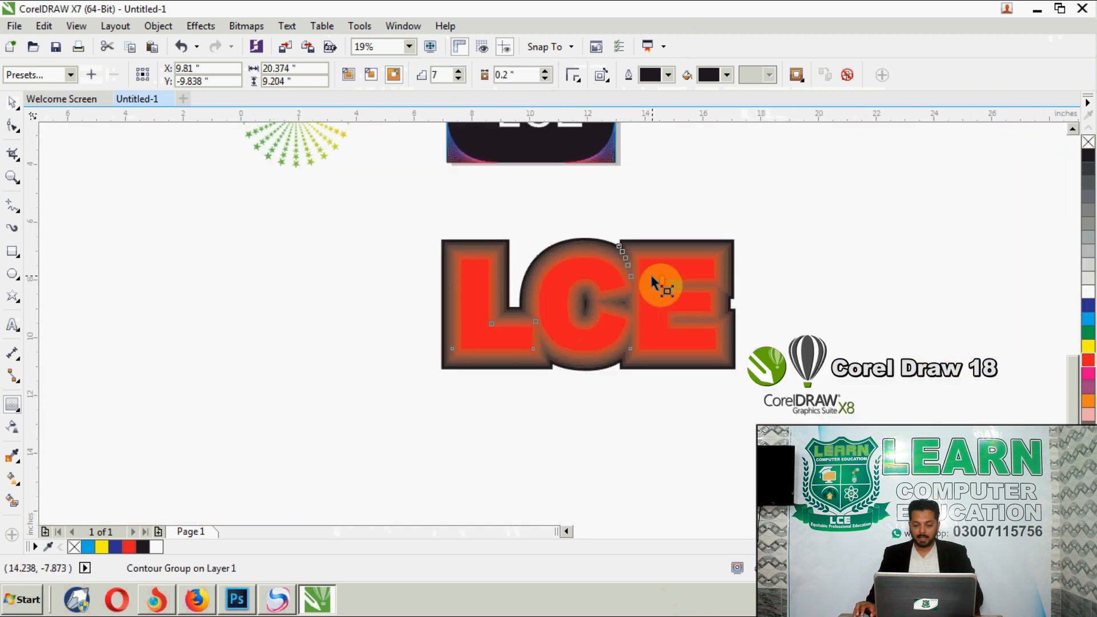
pyautogui.scroll(1, 652, 280)
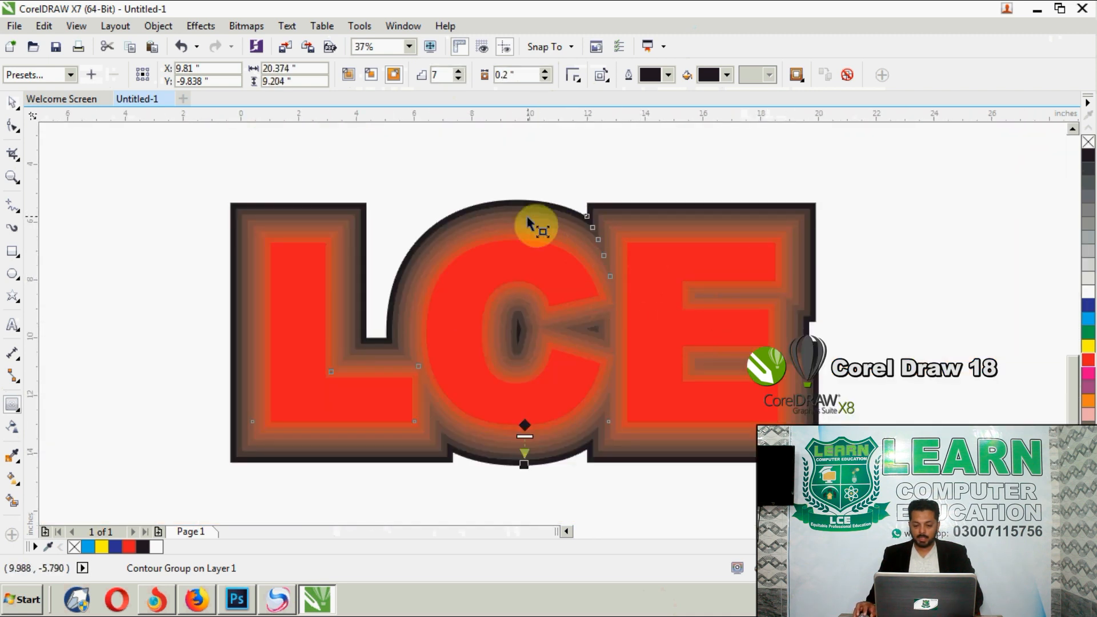
pyautogui.click(727, 75)
pyautogui.click(732, 118)
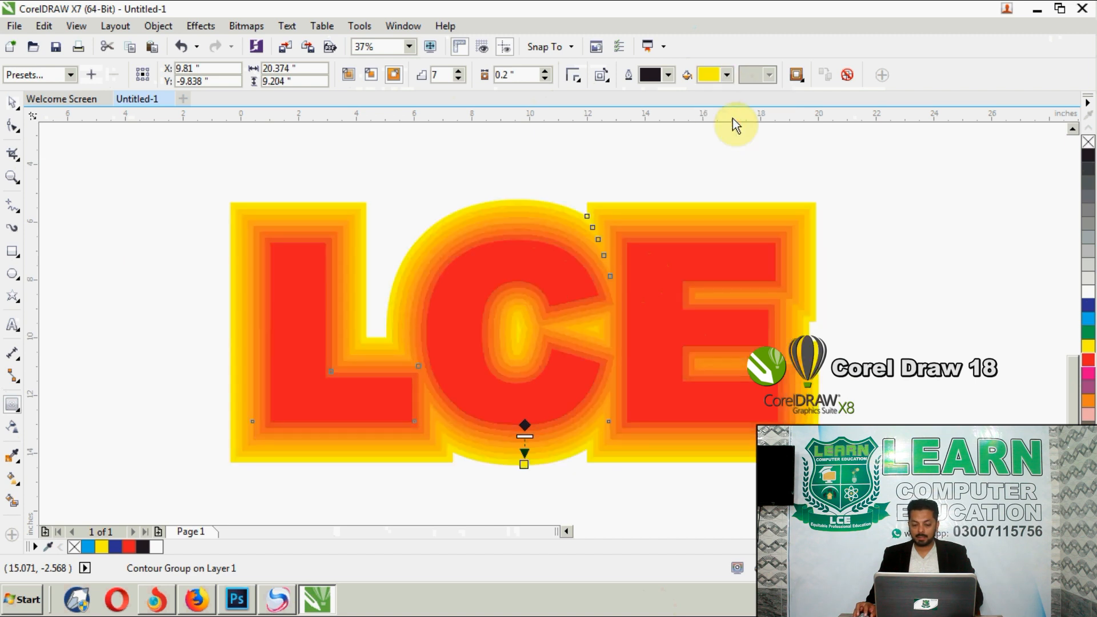
# Reduce the contour offset of the red LCE text to 0.09 inches.
pyautogui.click(546, 80)
pyautogui.click(546, 79)
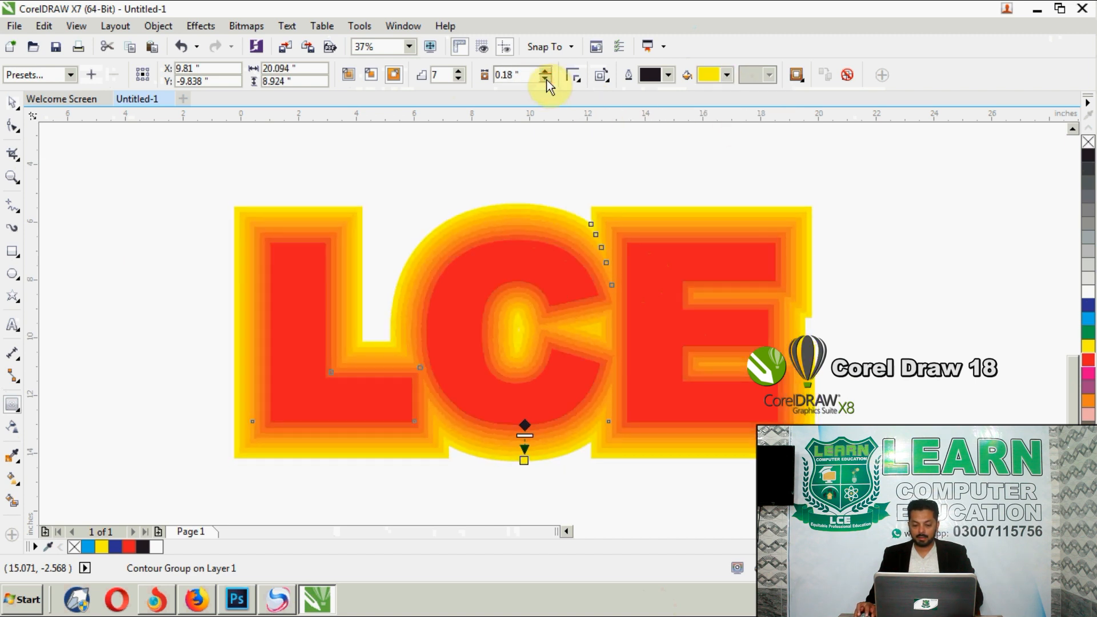
pyautogui.click(546, 80)
pyautogui.click(546, 80)
pyautogui.click(546, 80)
pyautogui.click(546, 79)
pyautogui.click(546, 80)
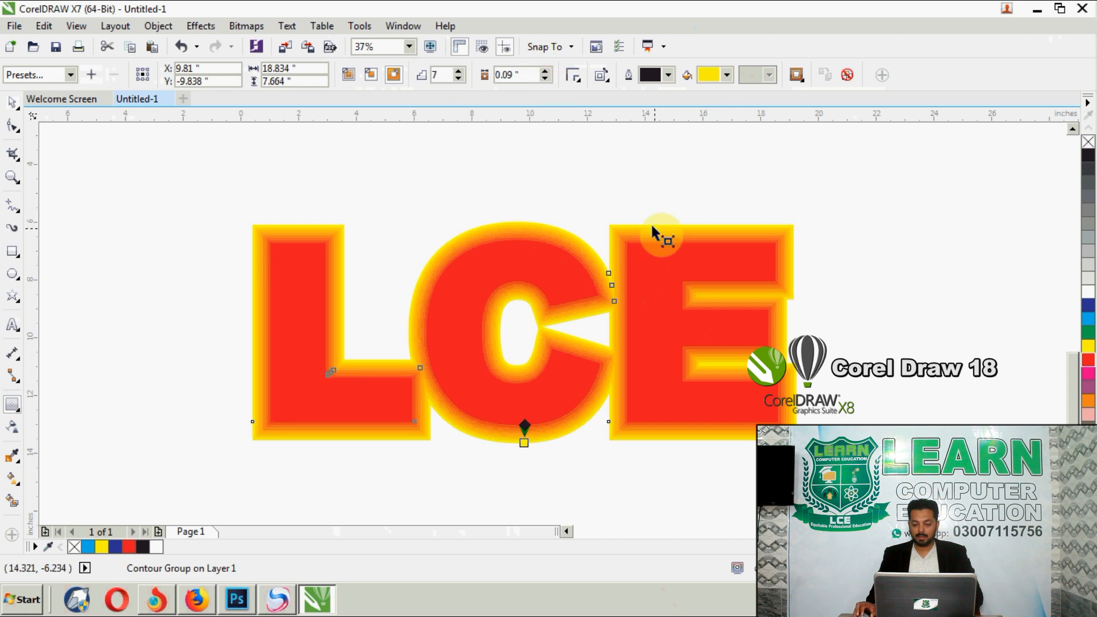
pyautogui.scroll(-1, 651, 223)
# Place a copy of the white LCE text beside the artwork, enlarged to about 1,110 pt, and format it in green Arial Black.
pyautogui.click(12, 103)
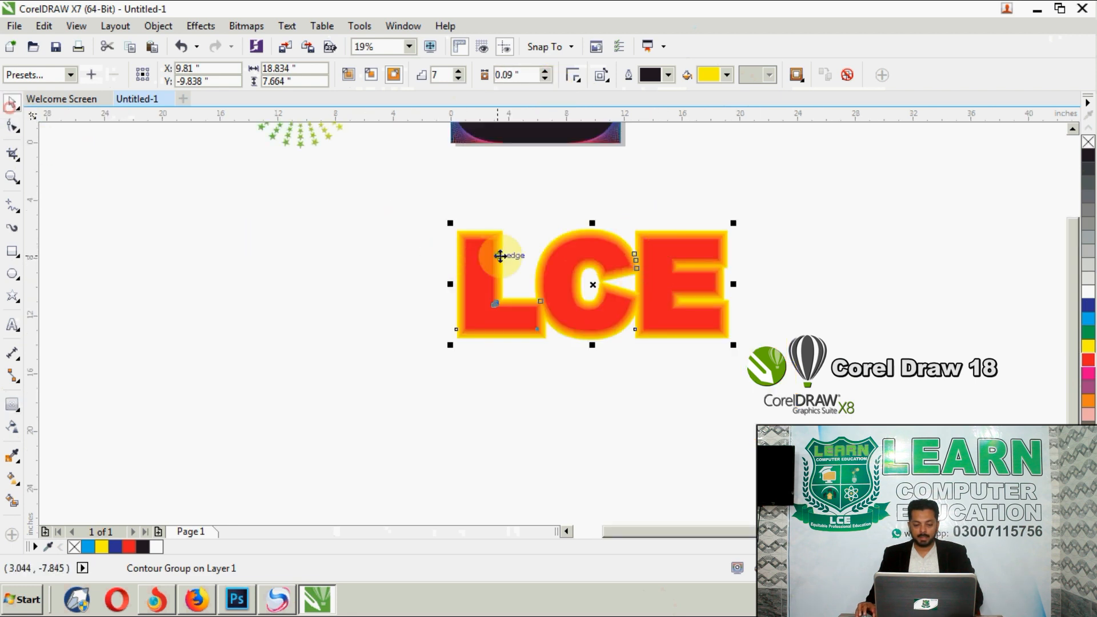
pyautogui.scroll(-1, 501, 251)
pyautogui.moveTo(524, 181); pyautogui.dragTo(952, 347)
pyautogui.rightClick(763, 242)
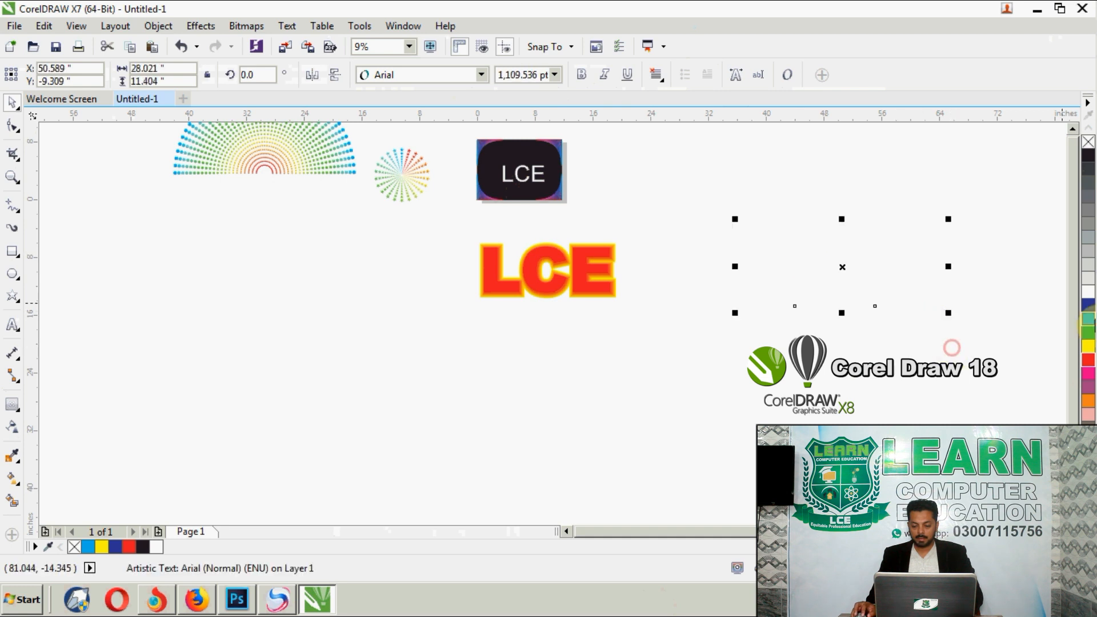
pyautogui.click(1088, 331)
pyautogui.moveTo(916, 303); pyautogui.dragTo(894, 303)
pyautogui.click(487, 80)
pyautogui.click(472, 112)
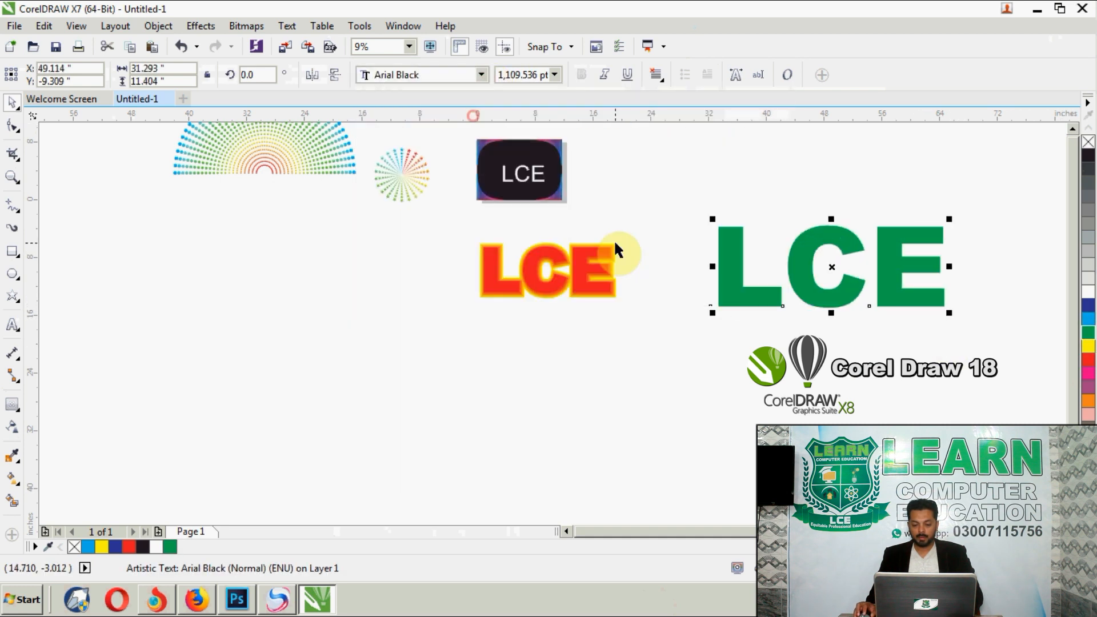
# Add a drop shadow to the green LCE text and cast it toward the lower right.
pyautogui.click(17, 406)
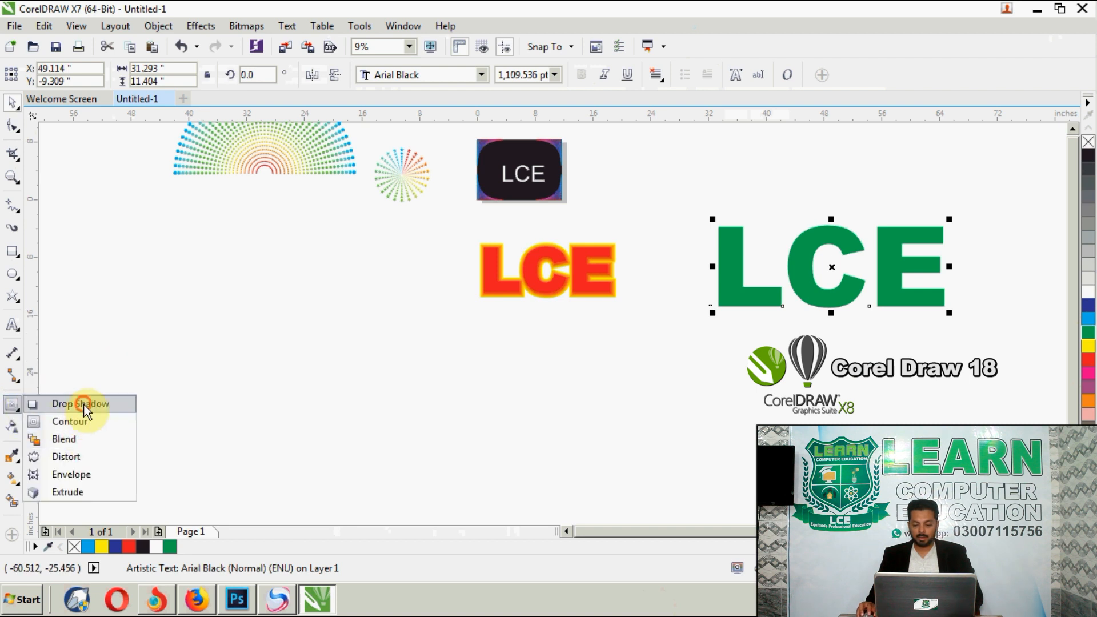
pyautogui.click(84, 404)
pyautogui.scroll(2, 960, 263)
pyautogui.moveTo(526, 273); pyautogui.dragTo(928, 280)
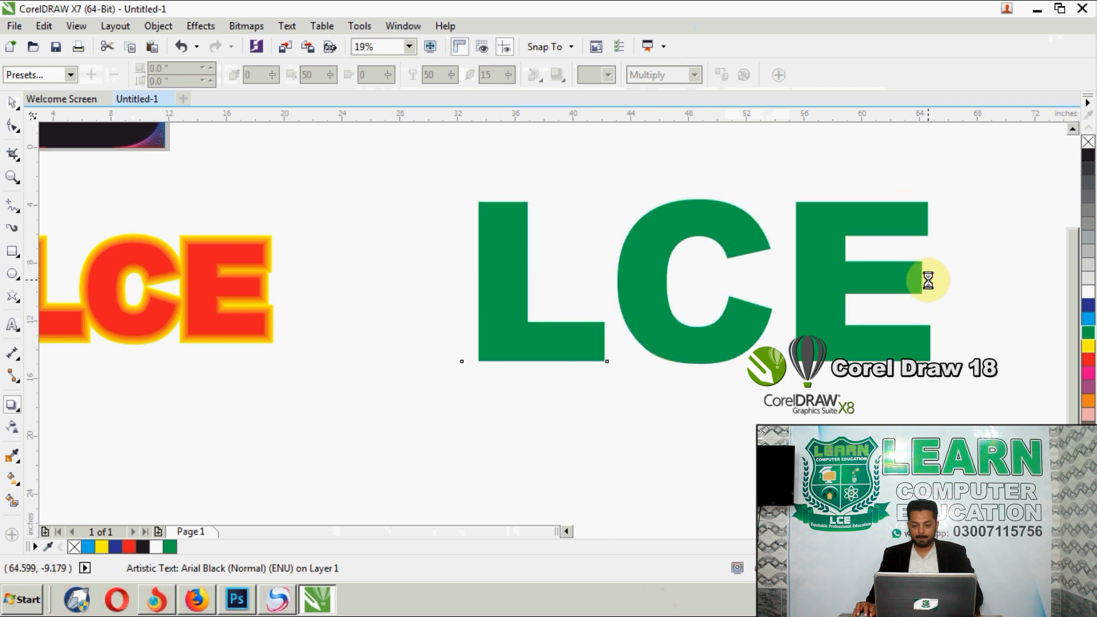
pyautogui.moveTo(921, 279); pyautogui.dragTo(920, 340)
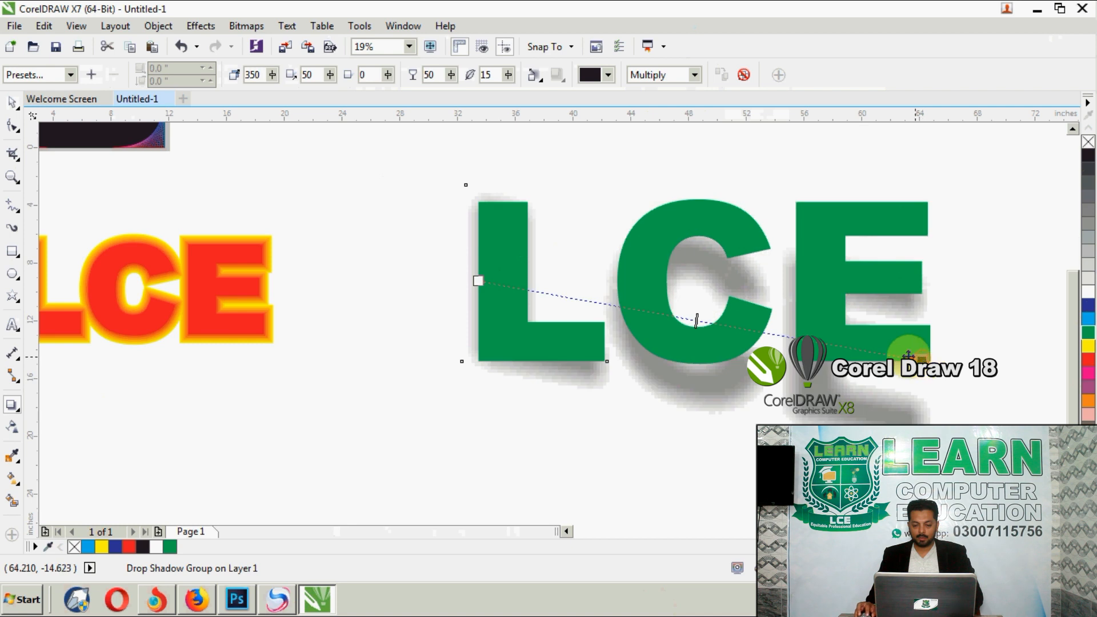
# Try red as the drop shadow colour of the green LCE text, and switch it to grey.
pyautogui.click(611, 74)
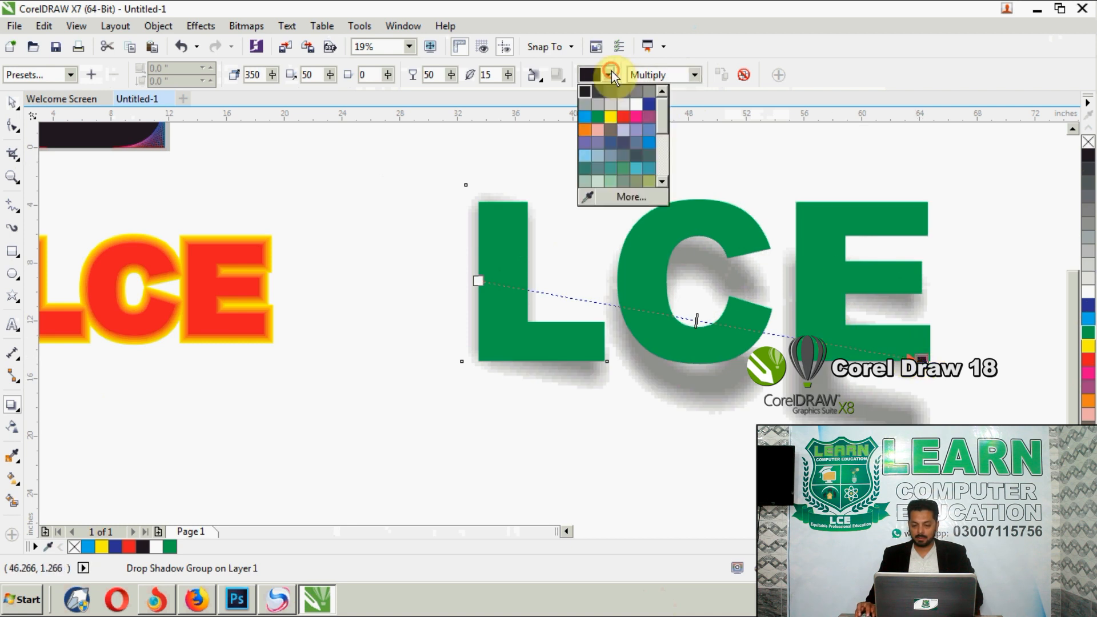
pyautogui.click(599, 108)
pyautogui.click(610, 76)
pyautogui.click(622, 107)
pyautogui.click(612, 75)
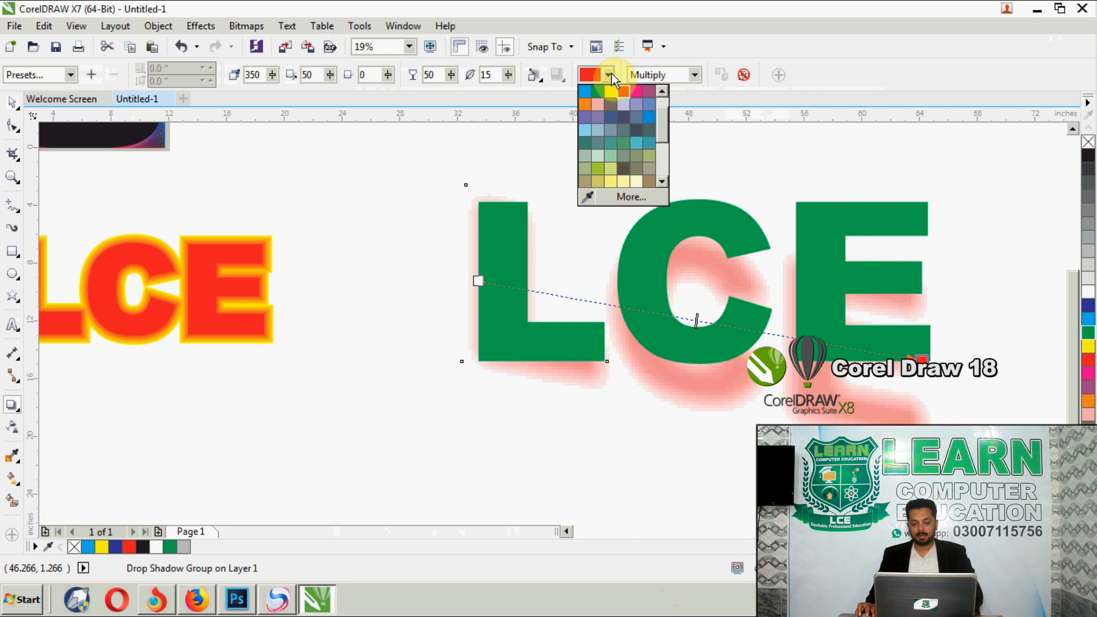
pyautogui.scroll(2, 667, 140)
pyautogui.click(617, 88)
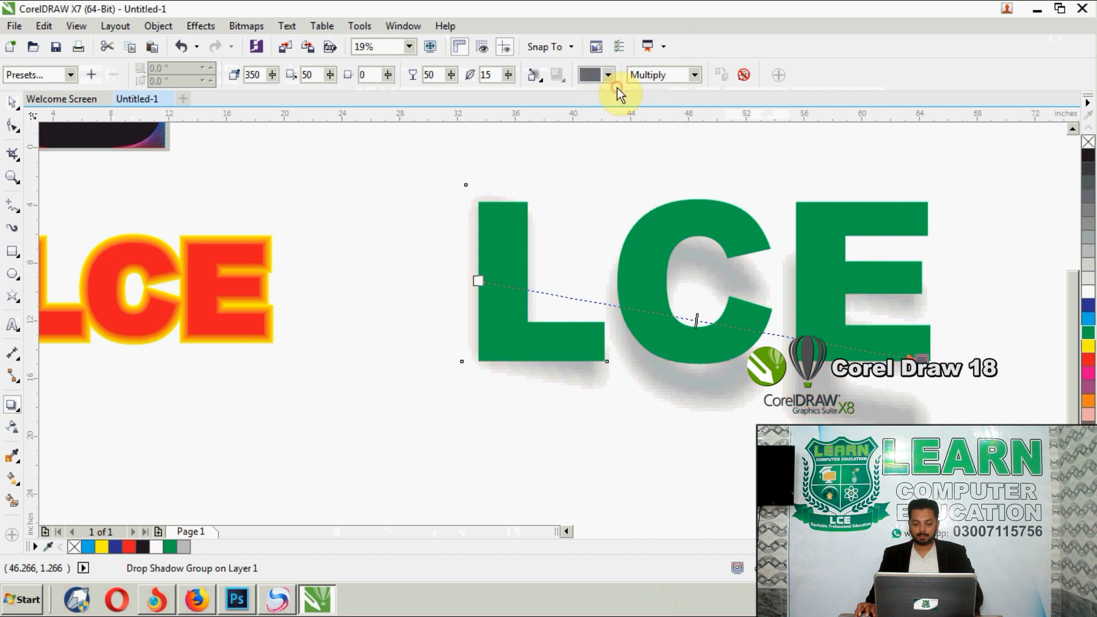
# Try the Perspective Bottom Right shadow preset on the green LCE text, and clear the drop shadow.
pyautogui.click(67, 75)
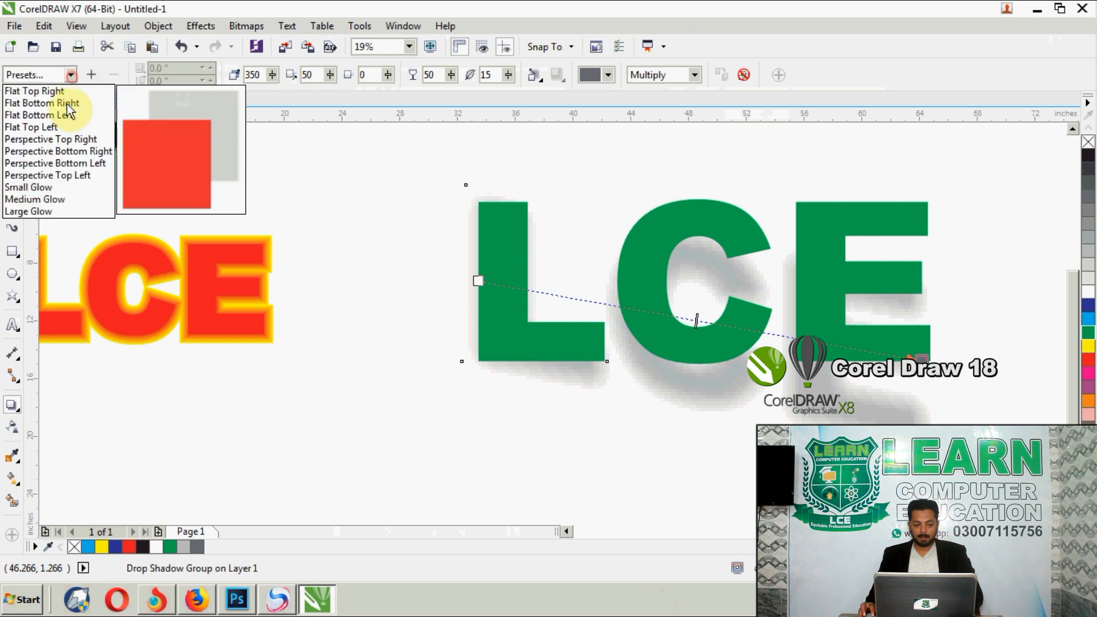
pyautogui.click(63, 154)
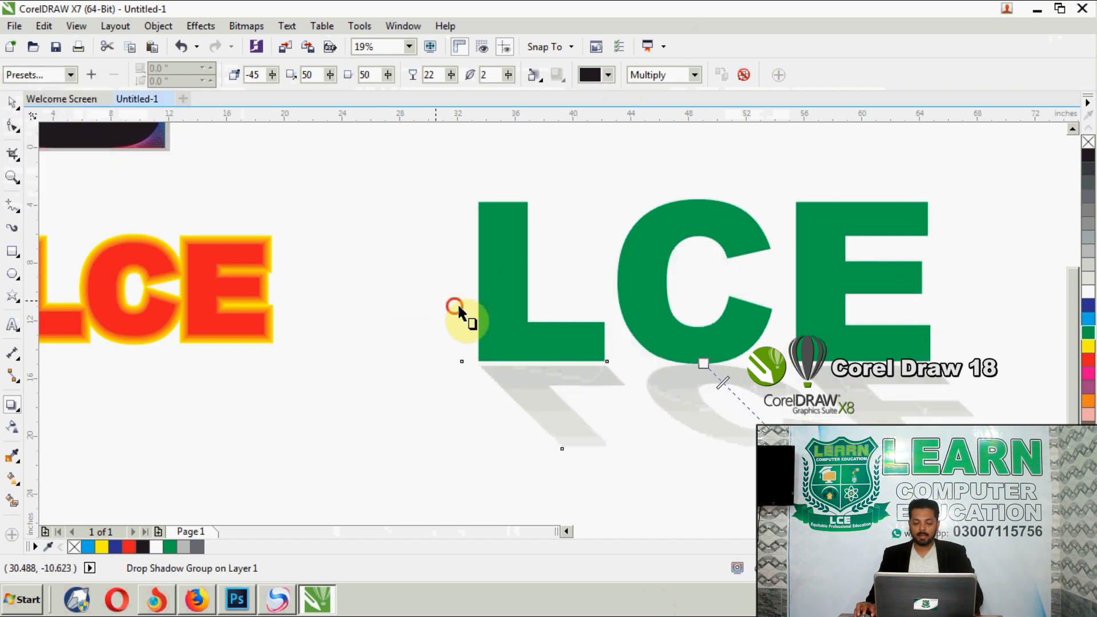
pyautogui.scroll(-1, 12, 103)
pyautogui.click(13, 104)
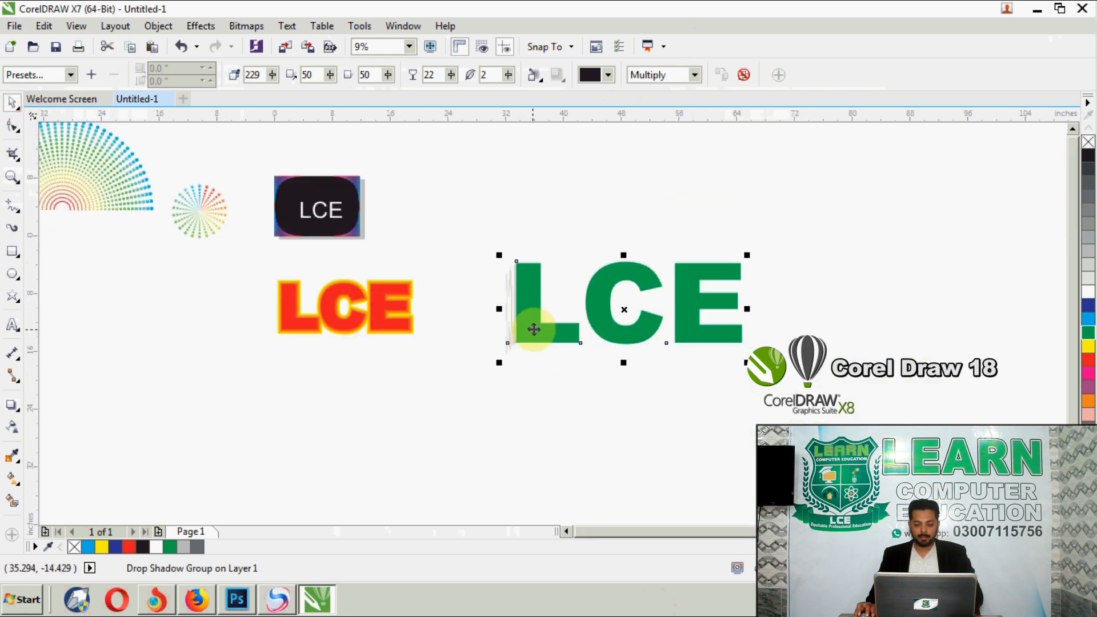
pyautogui.click(743, 75)
pyautogui.click(536, 299)
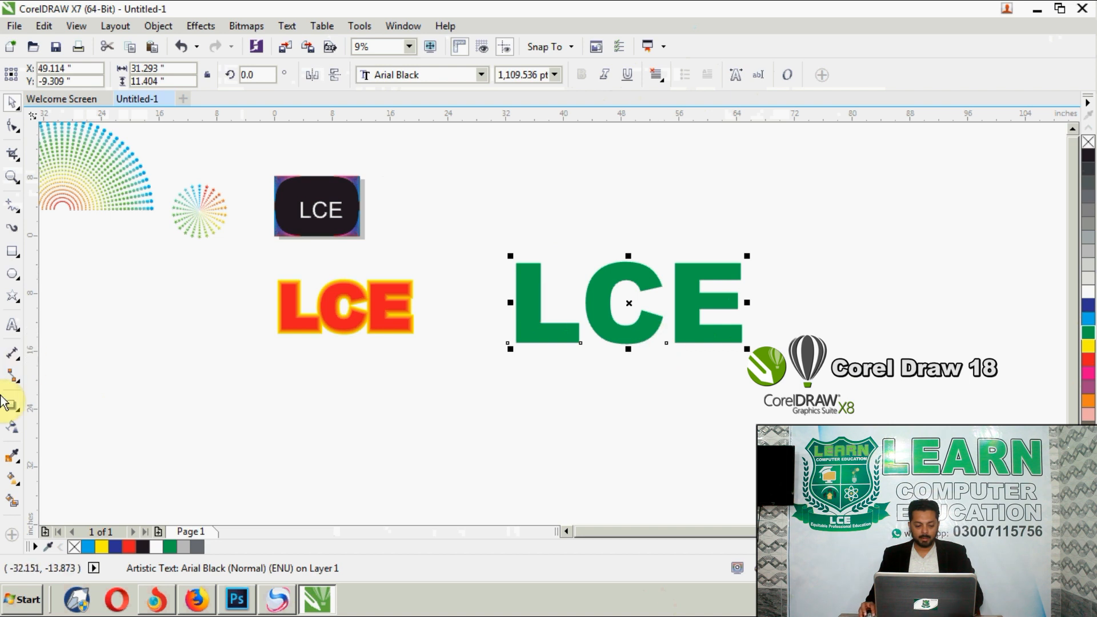
# Try a push and pull distortion with an amplitude of about 14 on the green LCE text, and undo it.
pyautogui.click(19, 416)
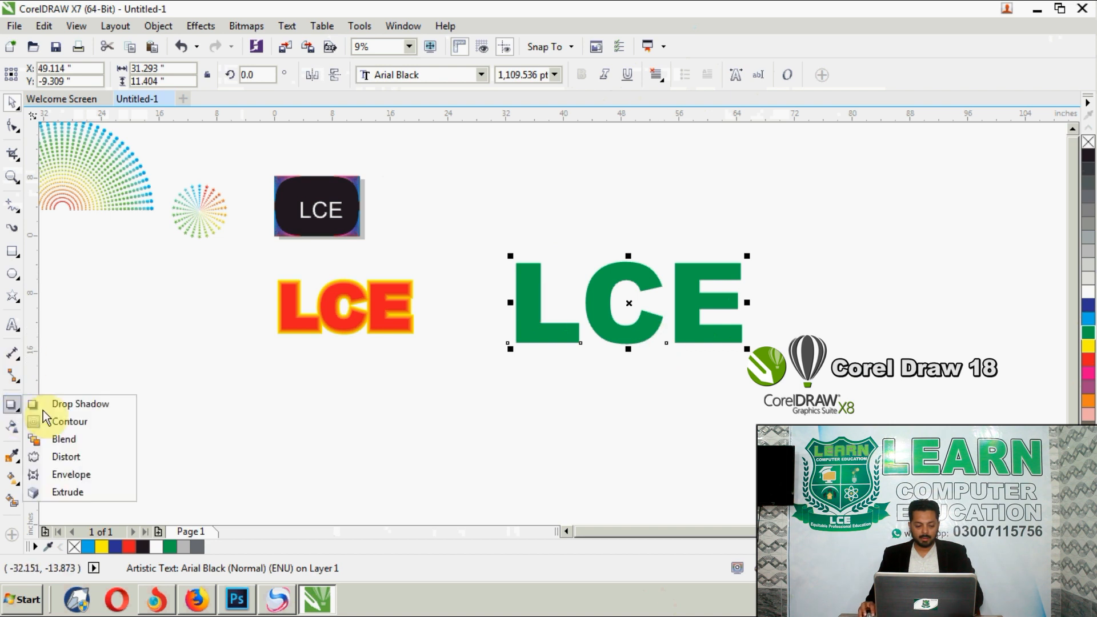
pyautogui.click(73, 462)
pyautogui.scroll(1, 615, 306)
pyautogui.moveTo(667, 367); pyautogui.dragTo(676, 366)
pyautogui.hotkey('ctrl', 'z')
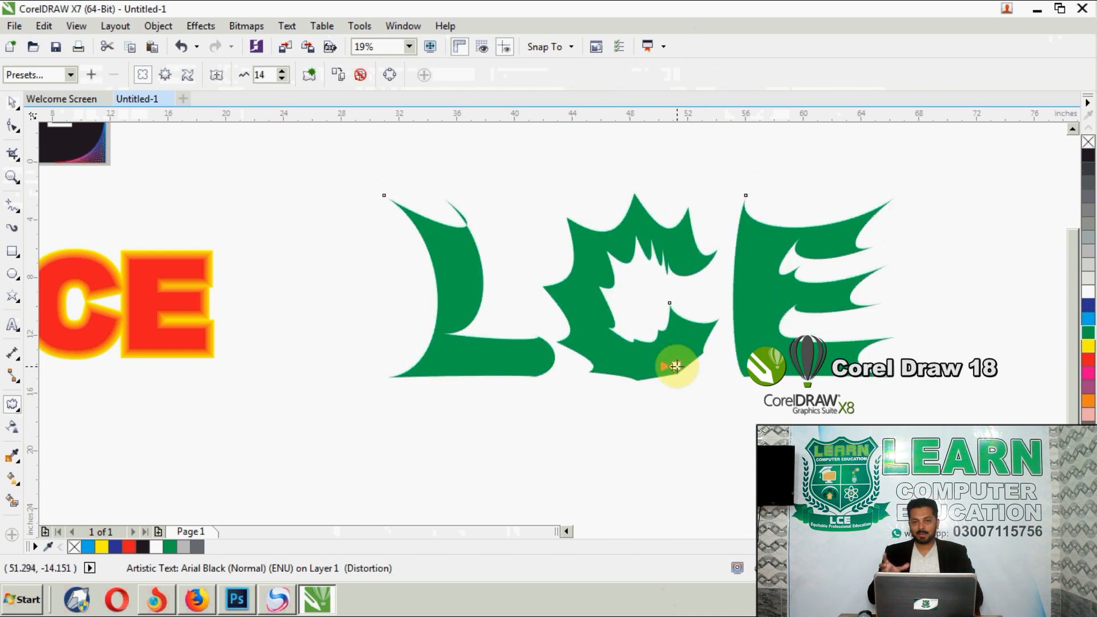
pyautogui.hotkey('ctrl', 'z')
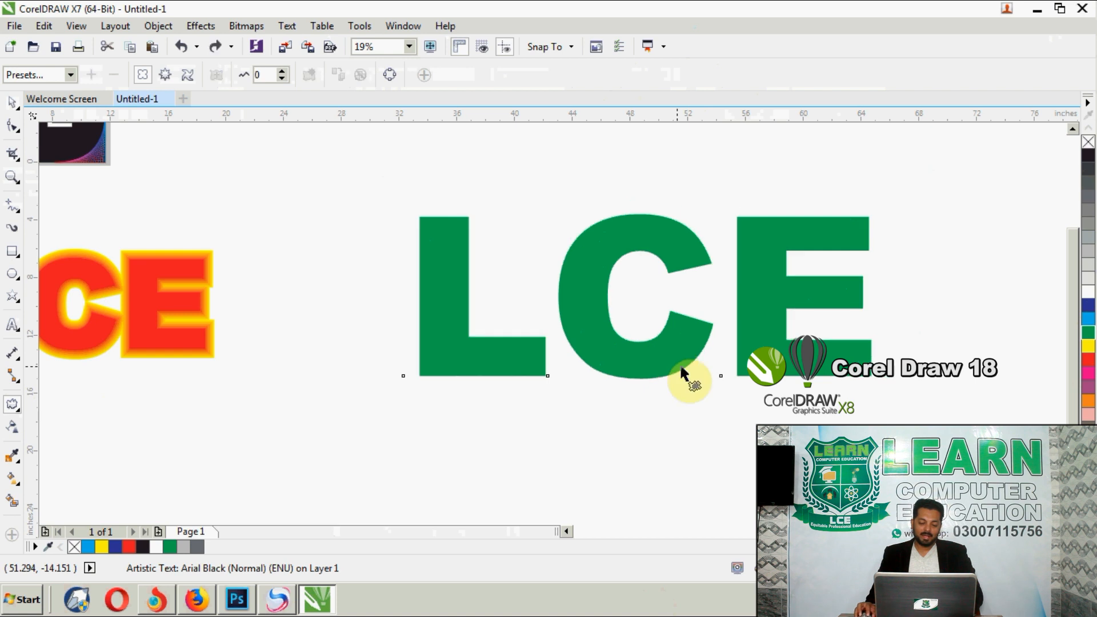
# Reshape the green LCE text with an envelope, raising both upper corners and curving the upper edge down over the E.
pyautogui.click(10, 402)
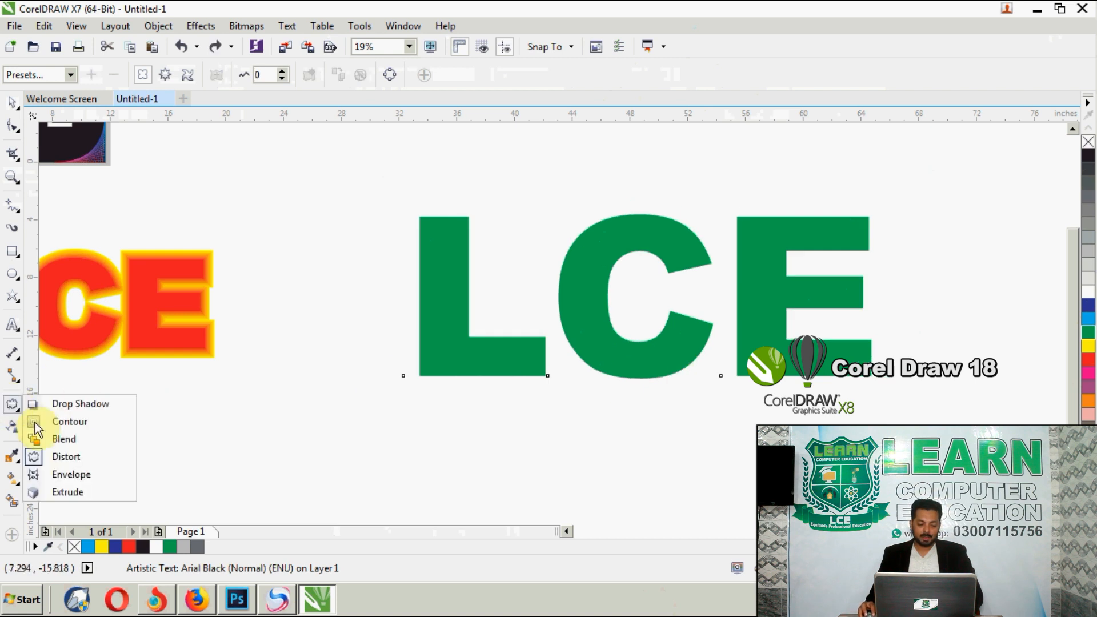
pyautogui.click(59, 476)
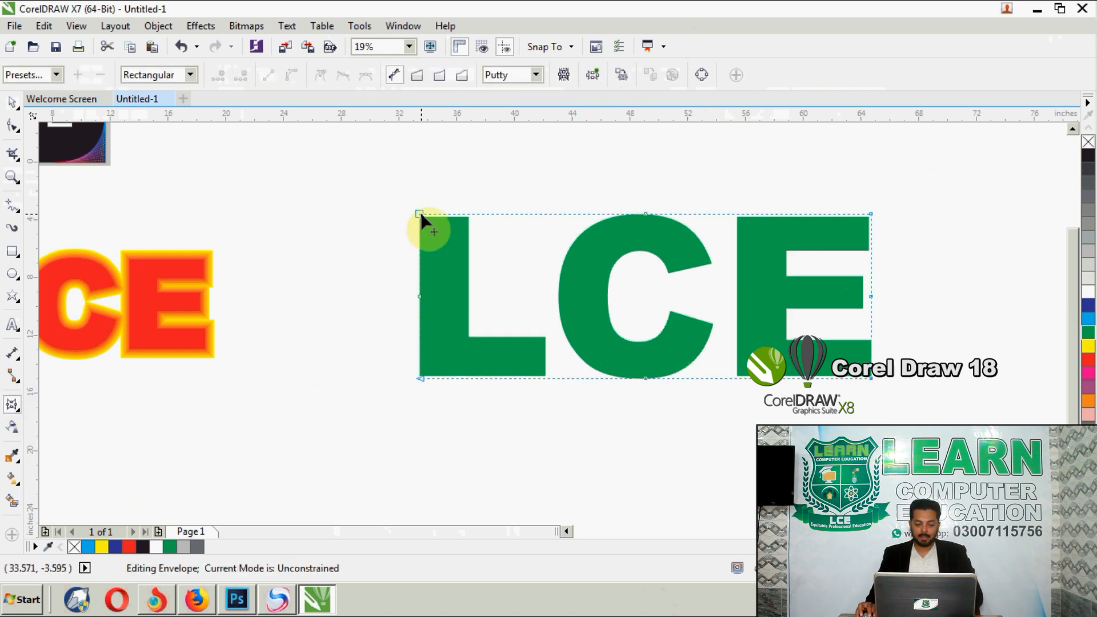
pyautogui.moveTo(421, 216); pyautogui.dragTo(421, 144)
pyautogui.moveTo(489, 150); pyautogui.dragTo(577, 200)
pyautogui.moveTo(870, 214); pyautogui.dragTo(872, 166)
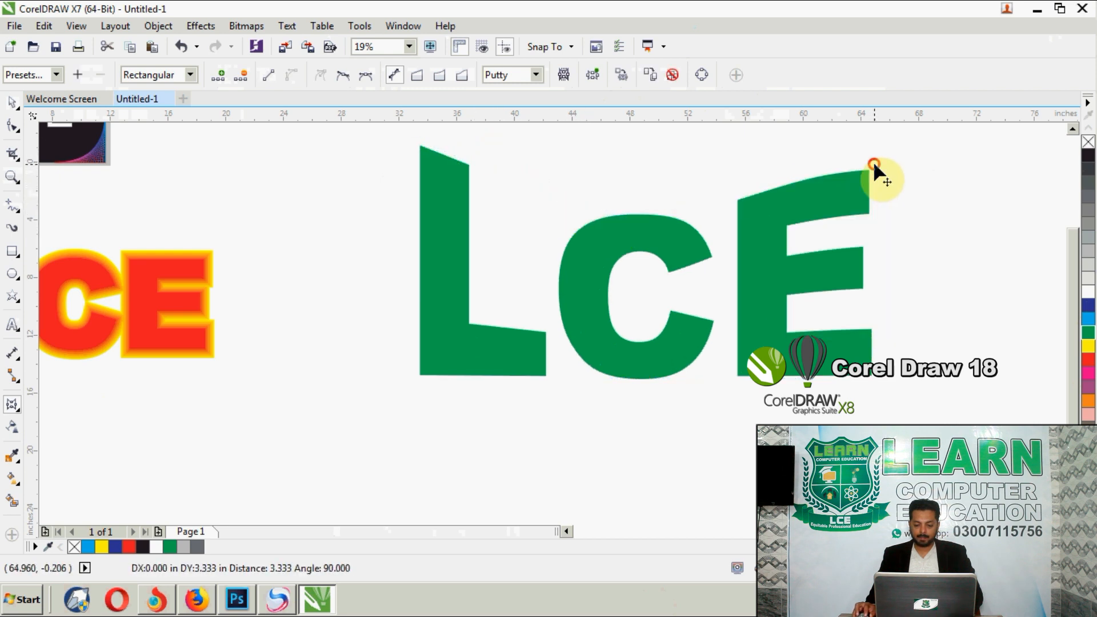
pyautogui.moveTo(801, 167); pyautogui.dragTo(848, 292)
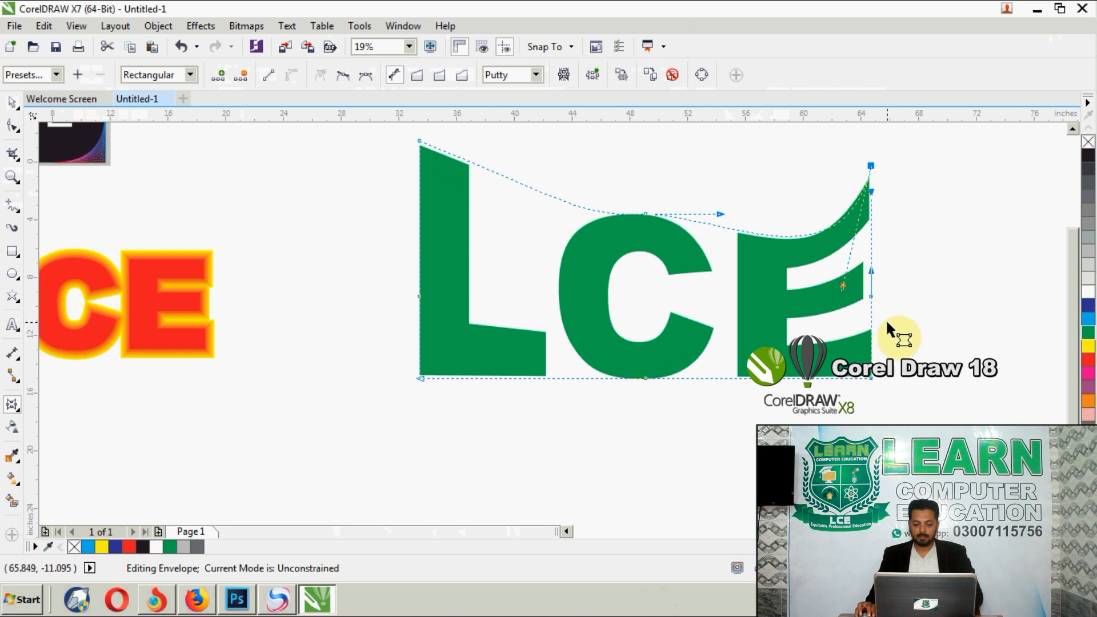
pyautogui.click(12, 102)
pyautogui.click(321, 224)
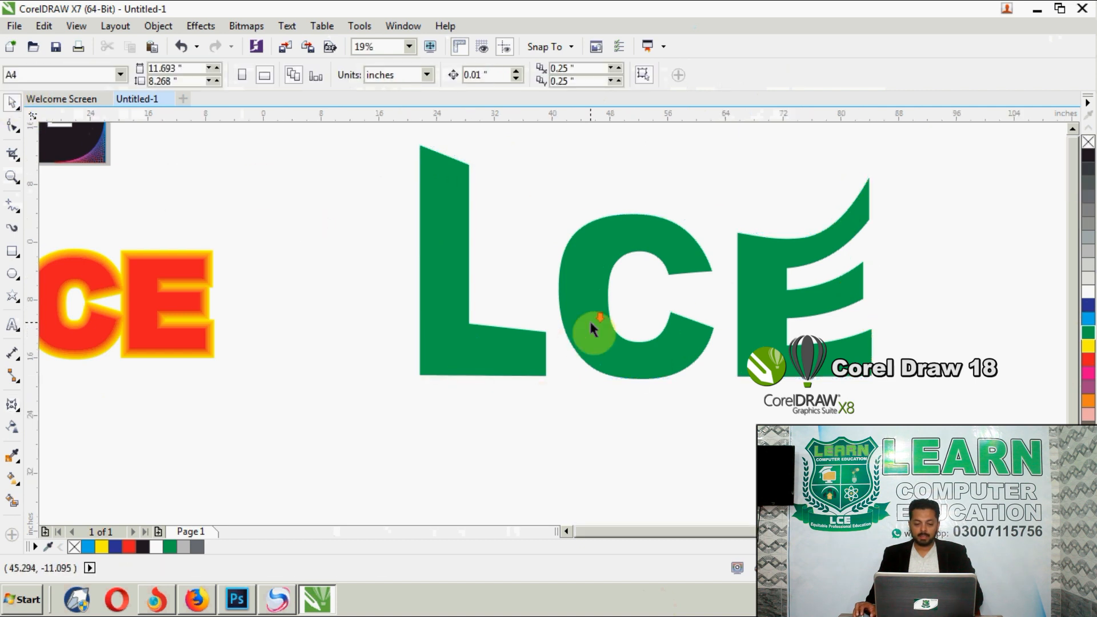
# Narrow the green LCE text to about 29.9 inches wide, try blue as its fill, and restore the green fill.
pyautogui.scroll(-4, 592, 323)
pyautogui.click(594, 321)
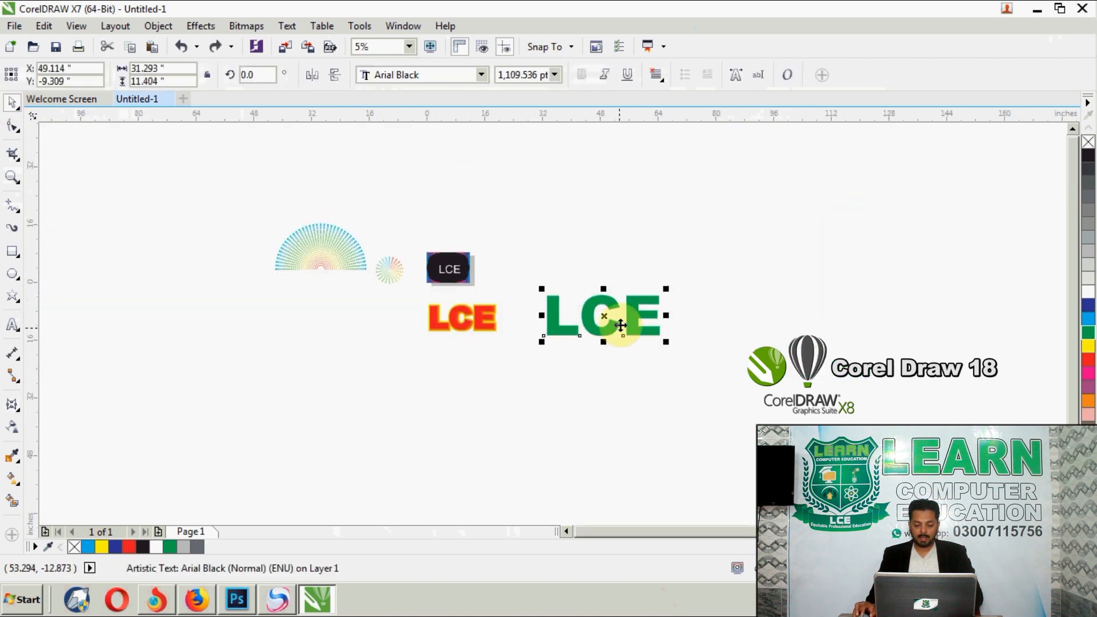
pyautogui.scroll(2, 621, 325)
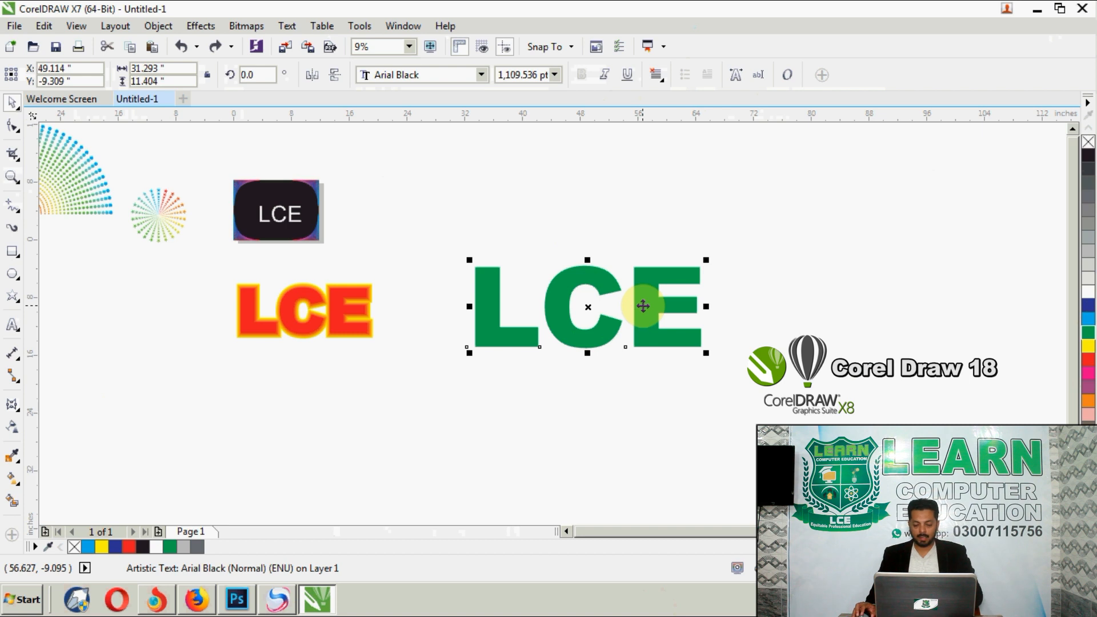
pyautogui.moveTo(705, 305); pyautogui.dragTo(692, 305)
pyautogui.click(1089, 315)
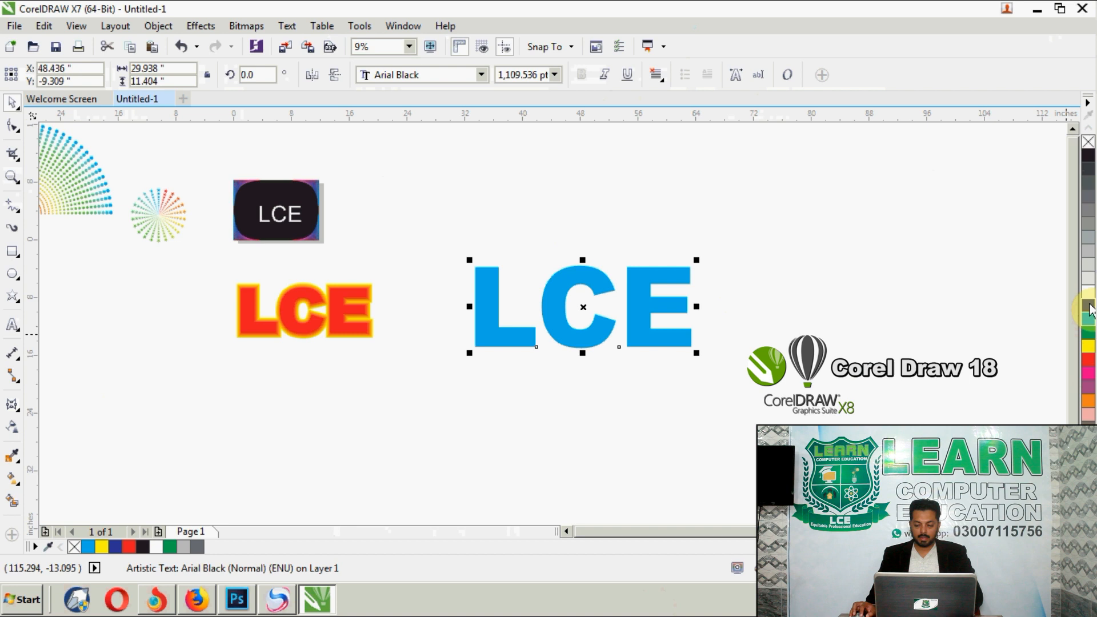
pyautogui.click(1088, 319)
pyautogui.scroll(3, 628, 323)
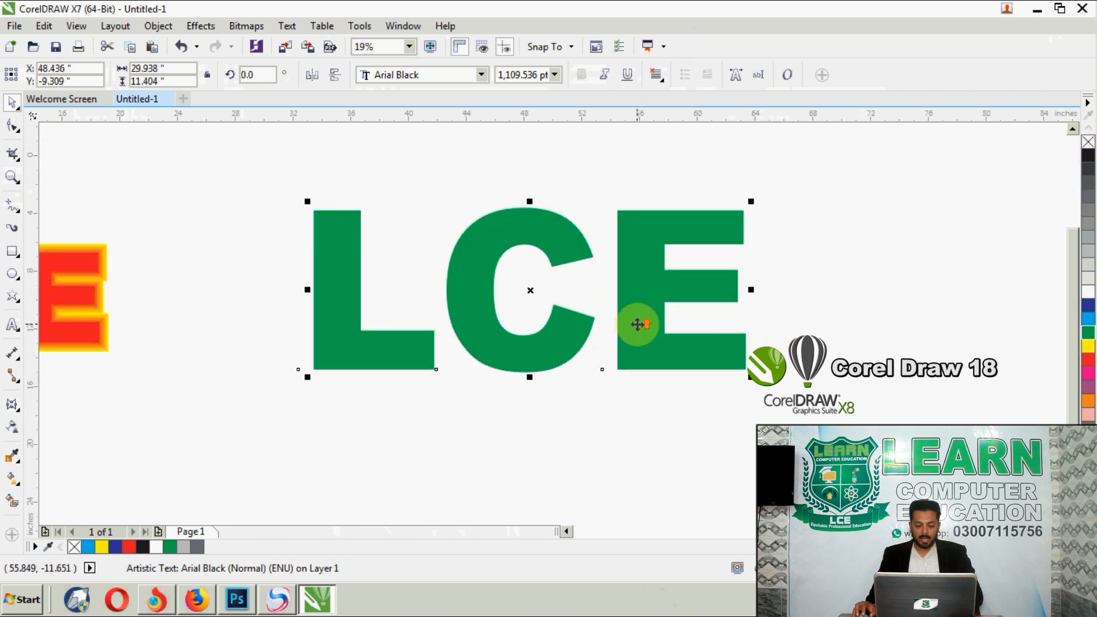
# Reposition and enlarge the green LCE text to about 32.3 by 12.3 inches, and give it a yellow outline.
pyautogui.click(15, 408)
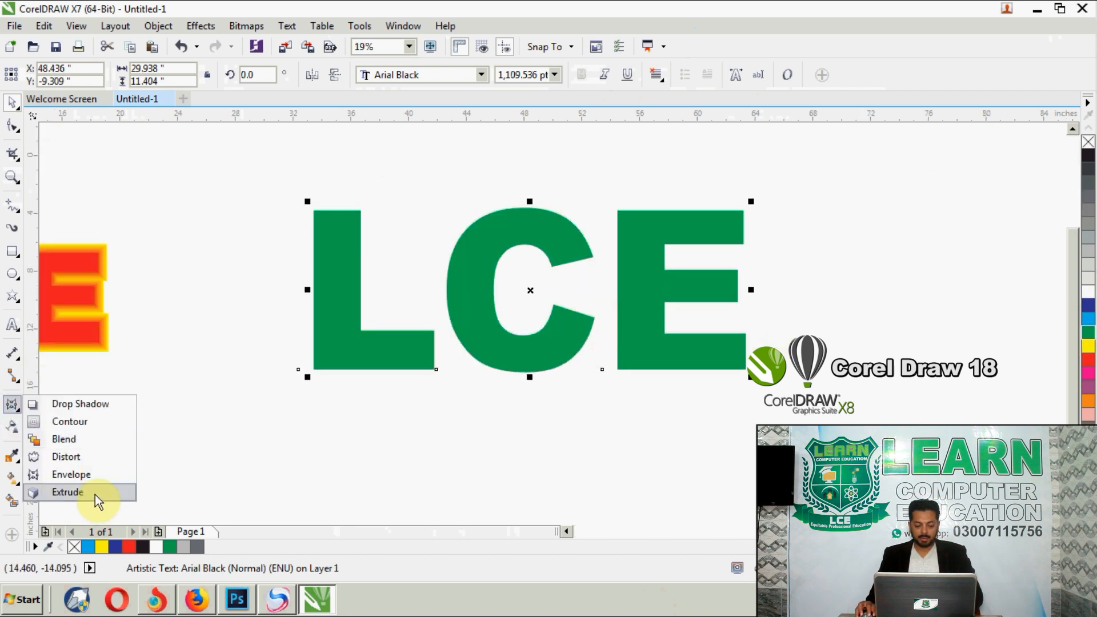
pyautogui.moveTo(648, 356); pyautogui.dragTo(700, 352)
pyautogui.moveTo(790, 370); pyautogui.dragTo(825, 382)
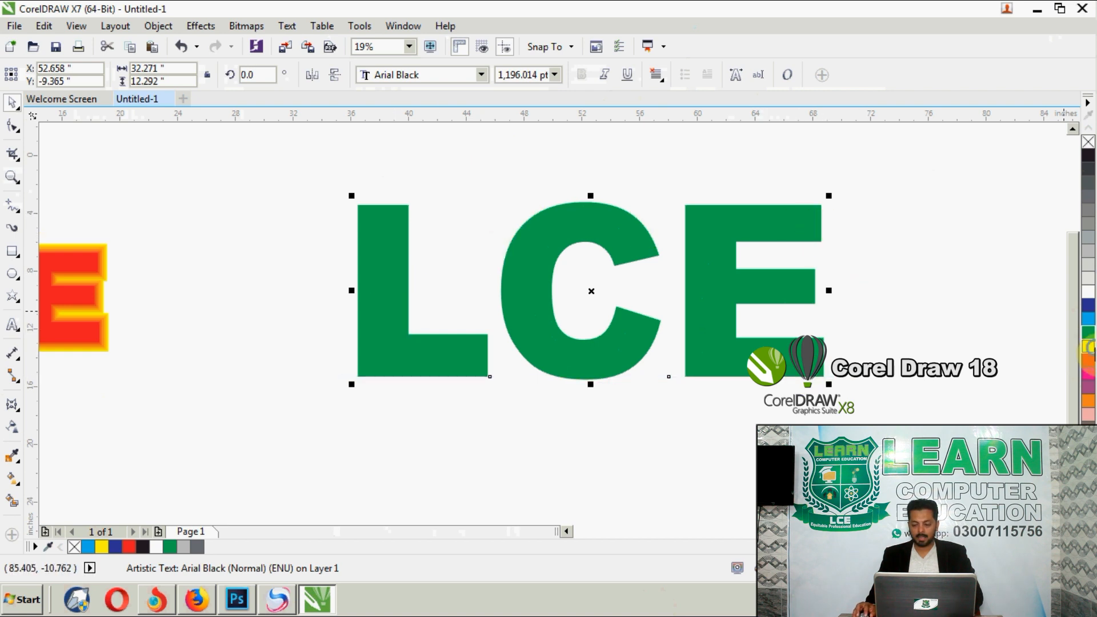
pyautogui.rightClick(1090, 347)
pyautogui.scroll(2, 702, 217)
pyautogui.scroll(-3, 724, 218)
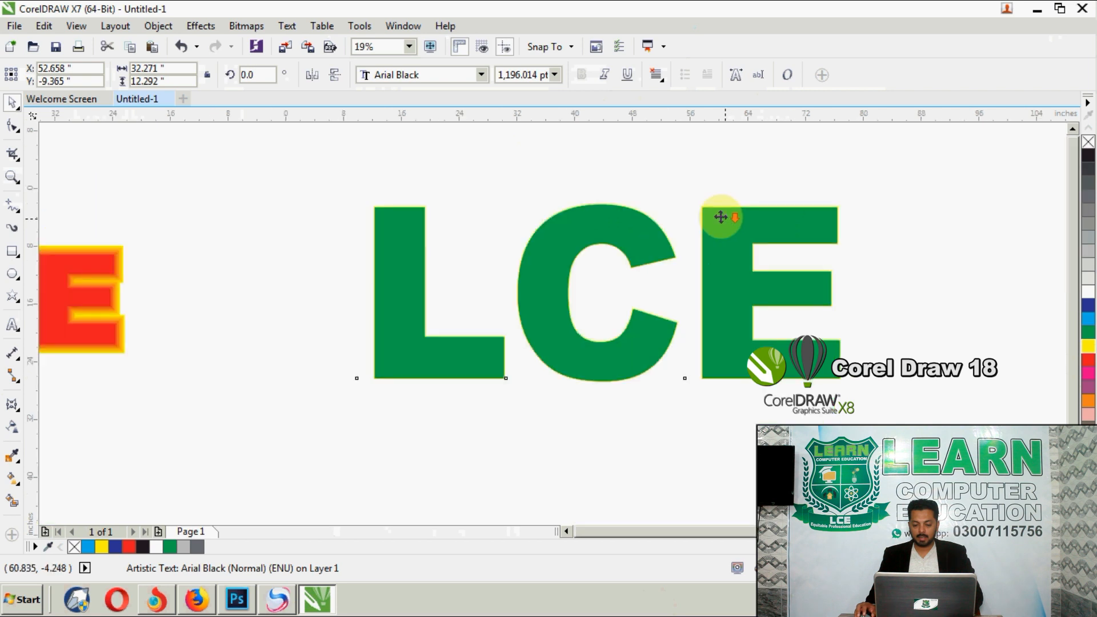
# Try extruding the green LCE text downward at a depth of 20 and rotating the extrusion in 3D.
pyautogui.click(12, 408)
pyautogui.click(87, 500)
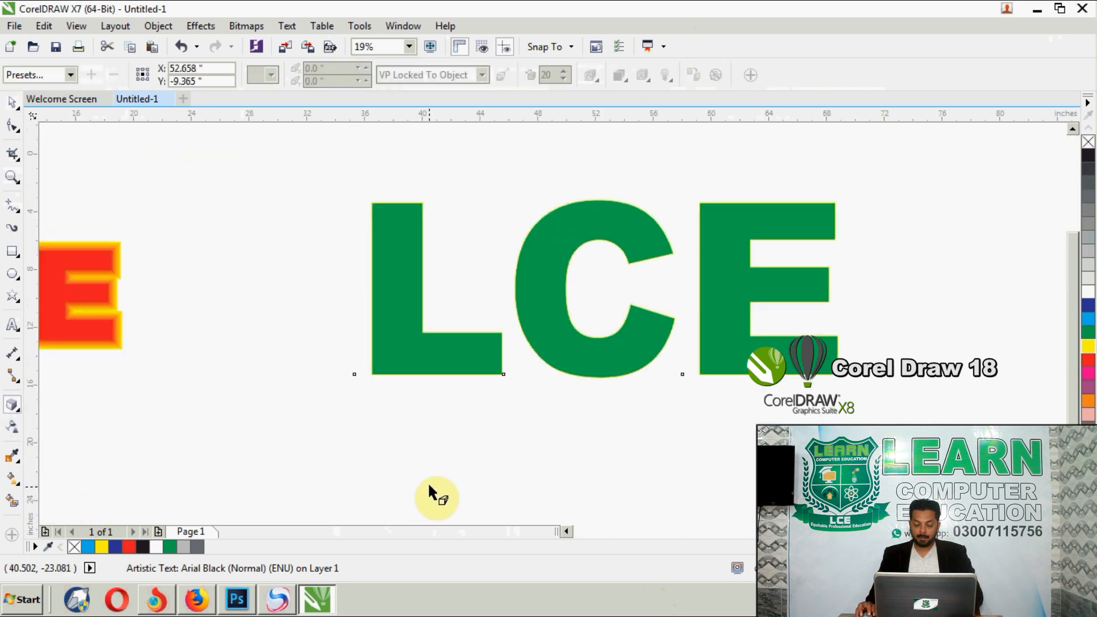
pyautogui.moveTo(625, 380); pyautogui.dragTo(596, 404)
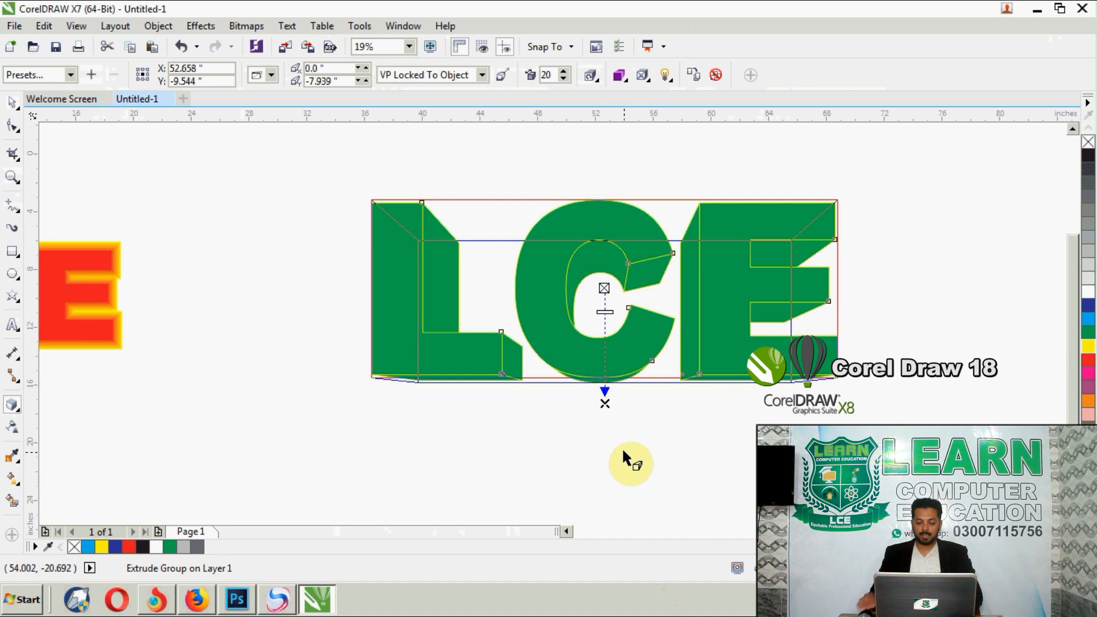
pyautogui.click(597, 78)
pyautogui.moveTo(656, 162); pyautogui.dragTo(634, 166)
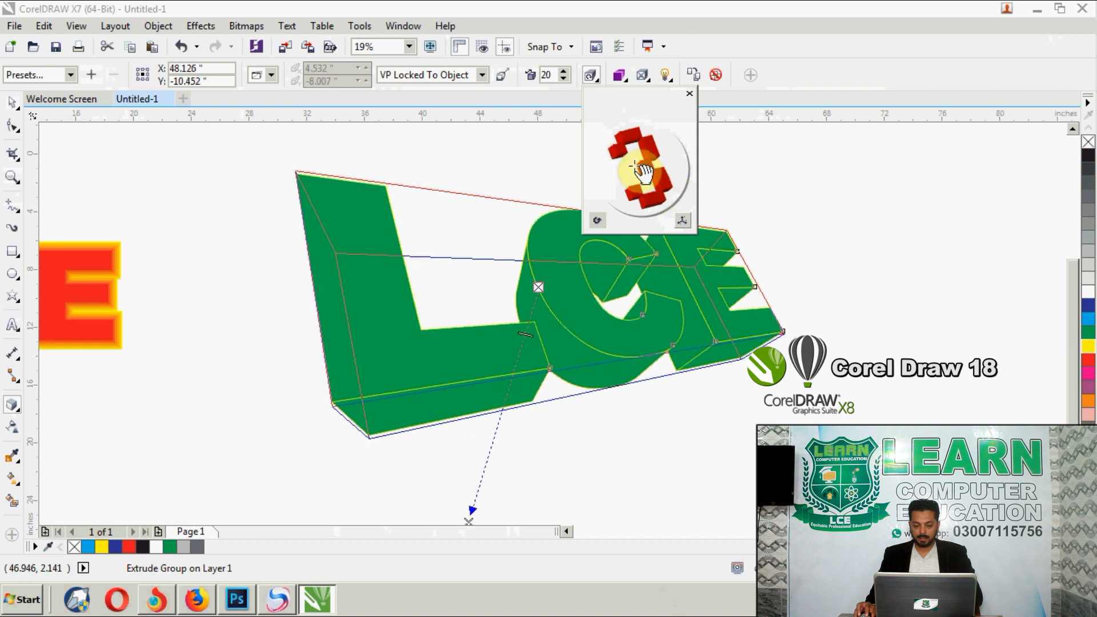
# Try extrusion depths of 5 and 8 on the rotated LCE text, and undo the whole extrusion.
pyautogui.doubleClick(550, 76)
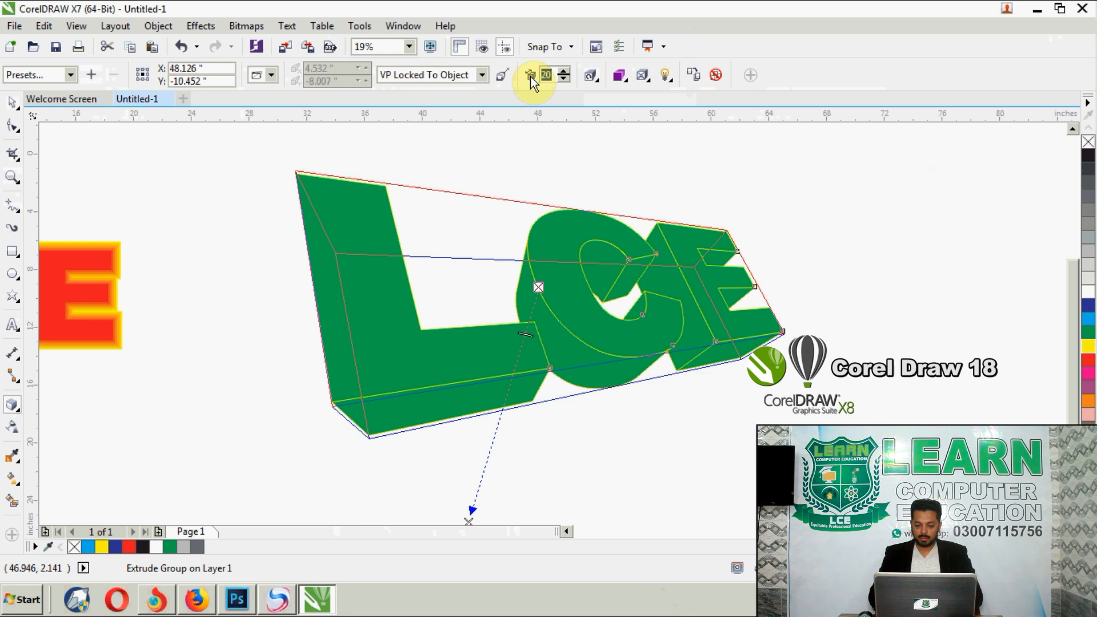
pyautogui.write('5')
pyautogui.press('Return')
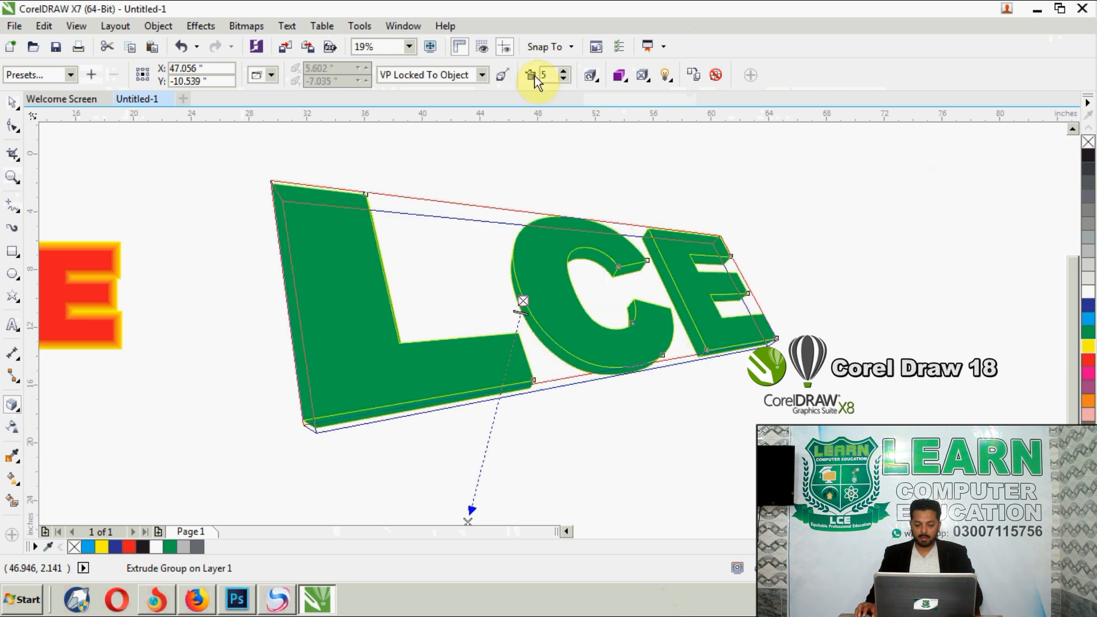
pyautogui.scroll(-2, 544, 294)
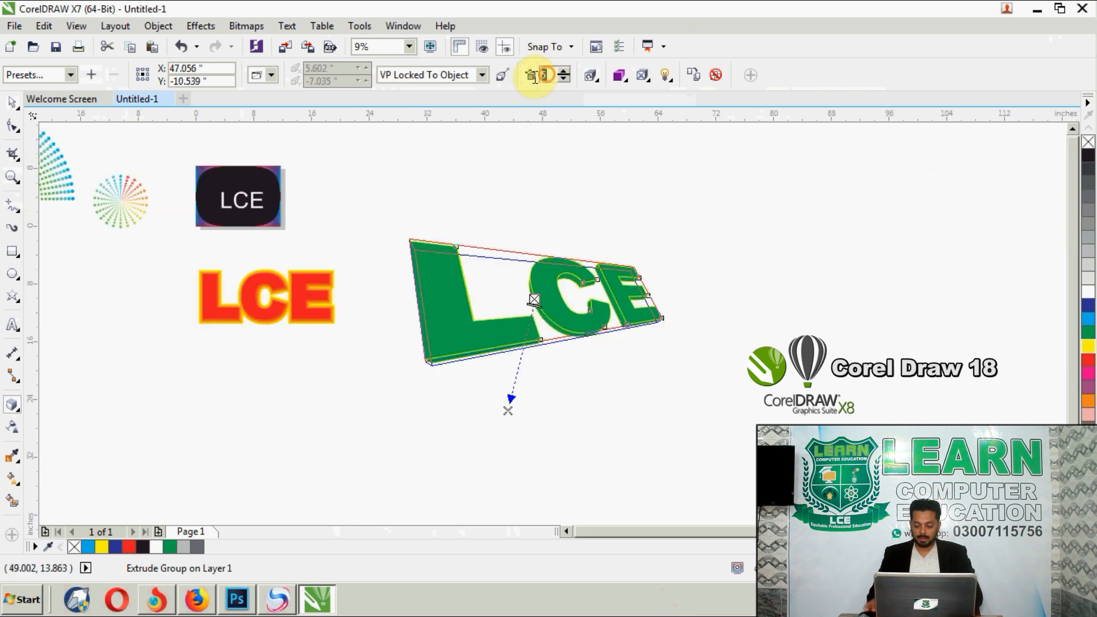
pyautogui.press('Return')
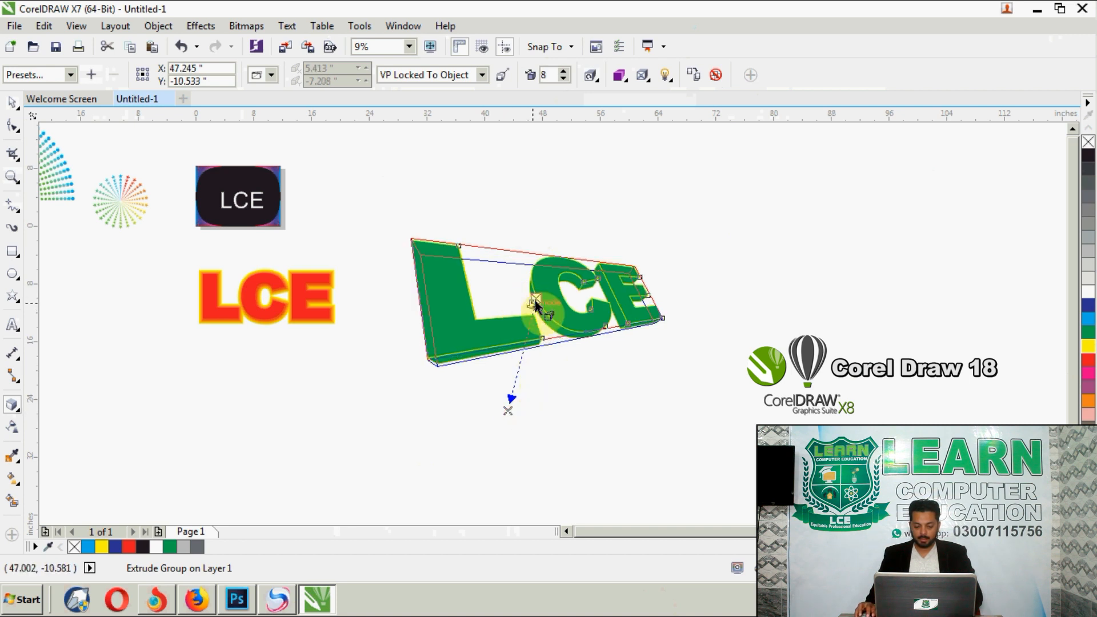
pyautogui.moveTo(530, 386); pyautogui.dragTo(564, 331)
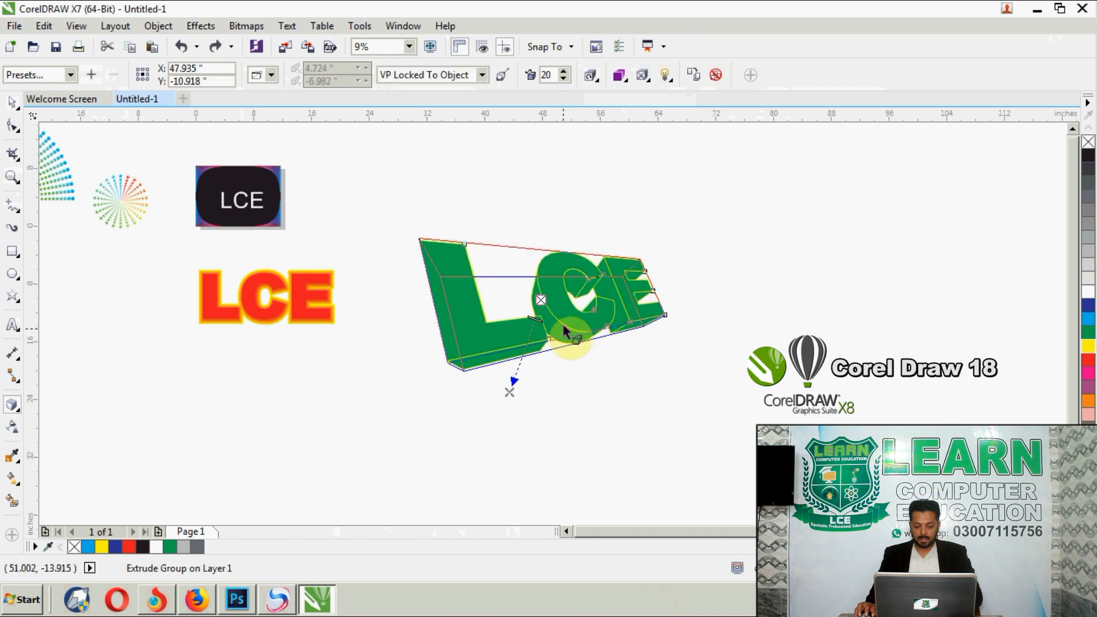
pyautogui.hotkey('ctrl', 'z')
pyautogui.hotkey('ctrl', 'z')
pyautogui.hotkey('ctrl', 'z')
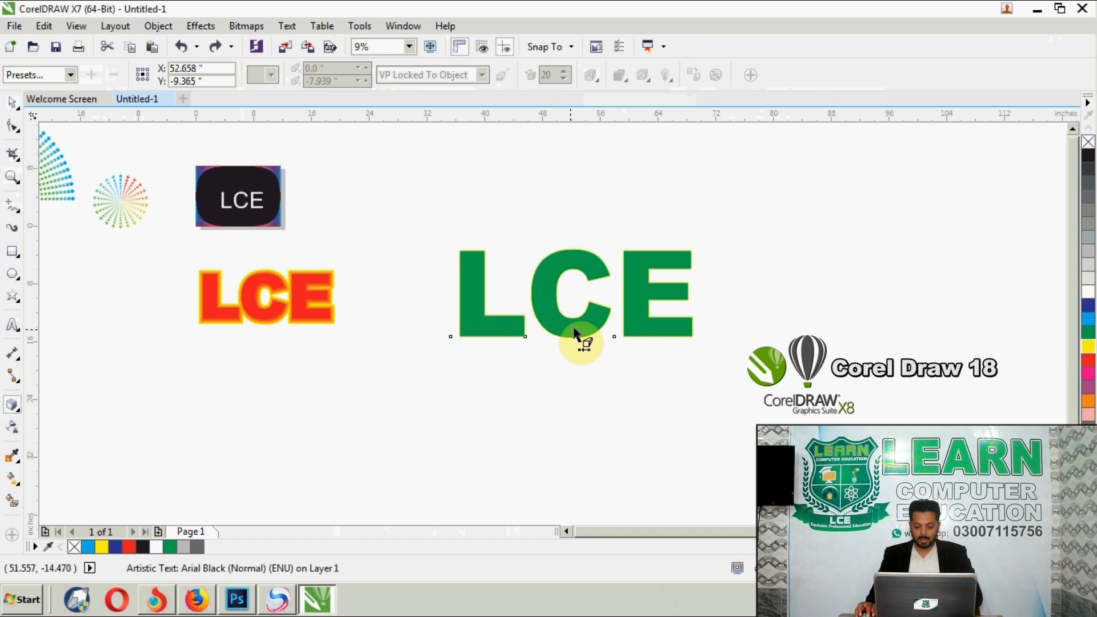
# Extrude the flat green LCE text downward at a depth of 20 and rotate it in 3D so the L comes forward.
pyautogui.moveTo(575, 331); pyautogui.dragTo(574, 353)
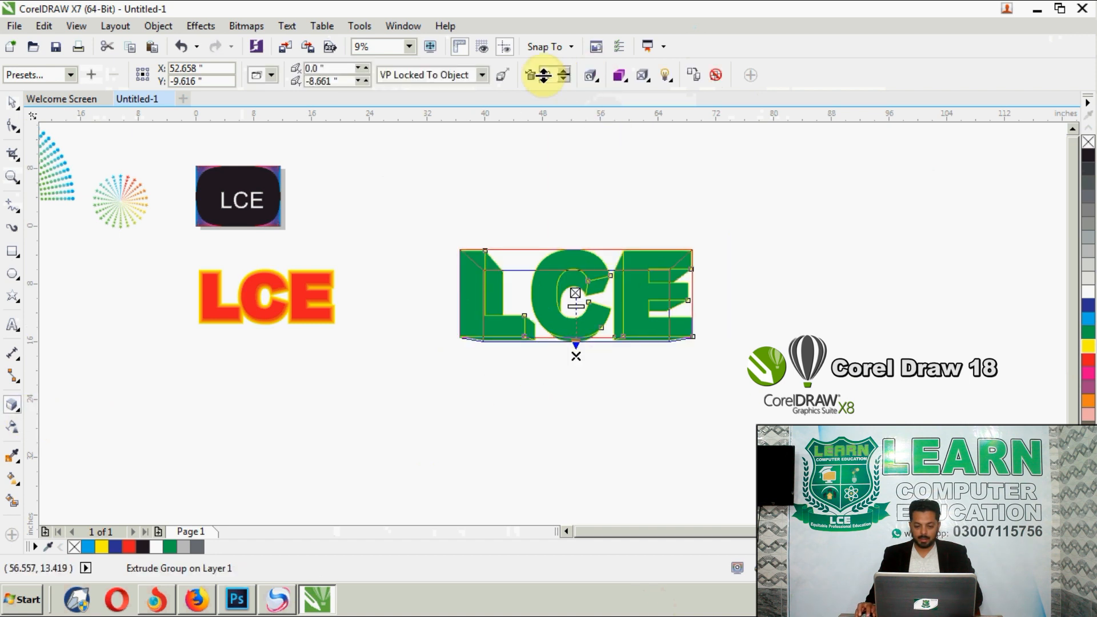
pyautogui.click(600, 75)
pyautogui.moveTo(636, 137); pyautogui.dragTo(644, 183)
# Try orange as the solid colour of the extruded sides of the LCE text.
pyautogui.click(620, 76)
pyautogui.click(657, 130)
pyautogui.click(686, 165)
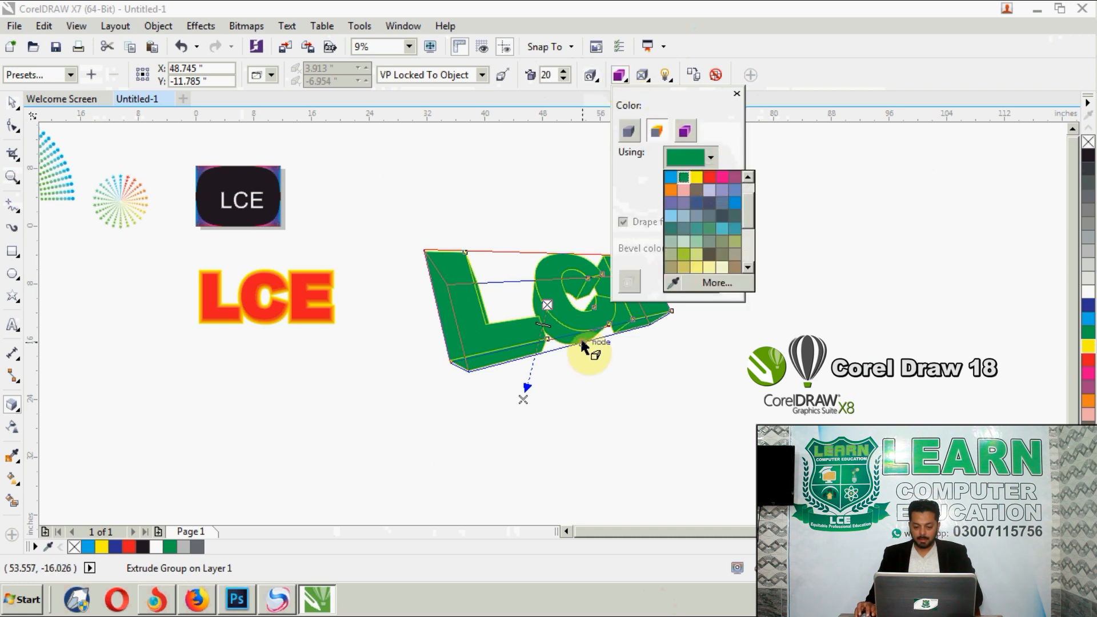
pyautogui.click(672, 189)
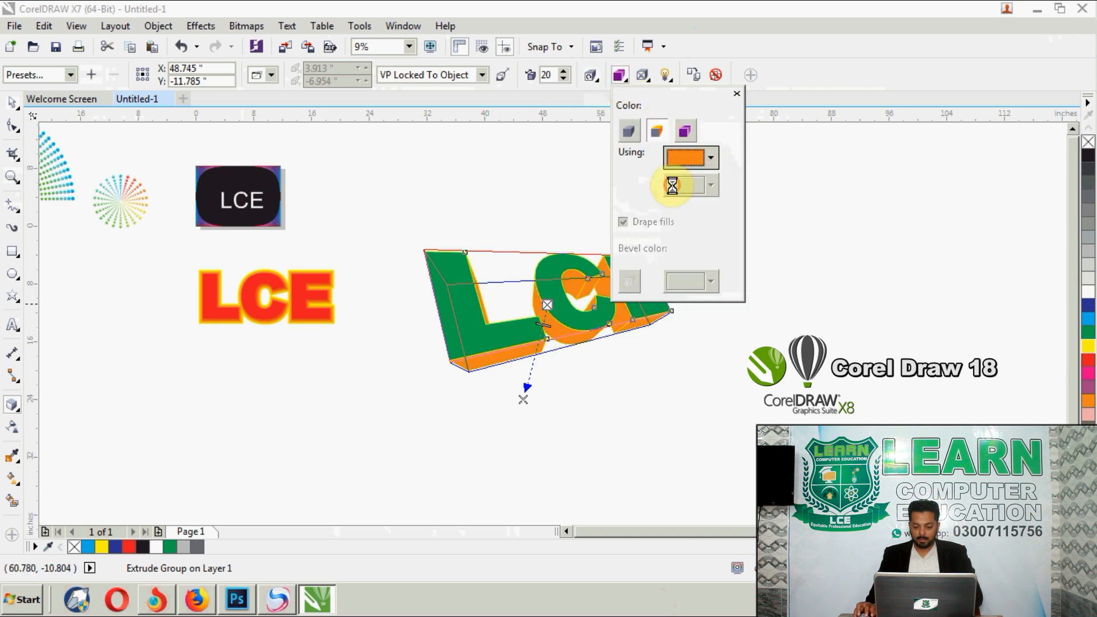
# Shade the extruded sides of the LCE text from light green to green, trying pink as the end colour first.
pyautogui.click(685, 131)
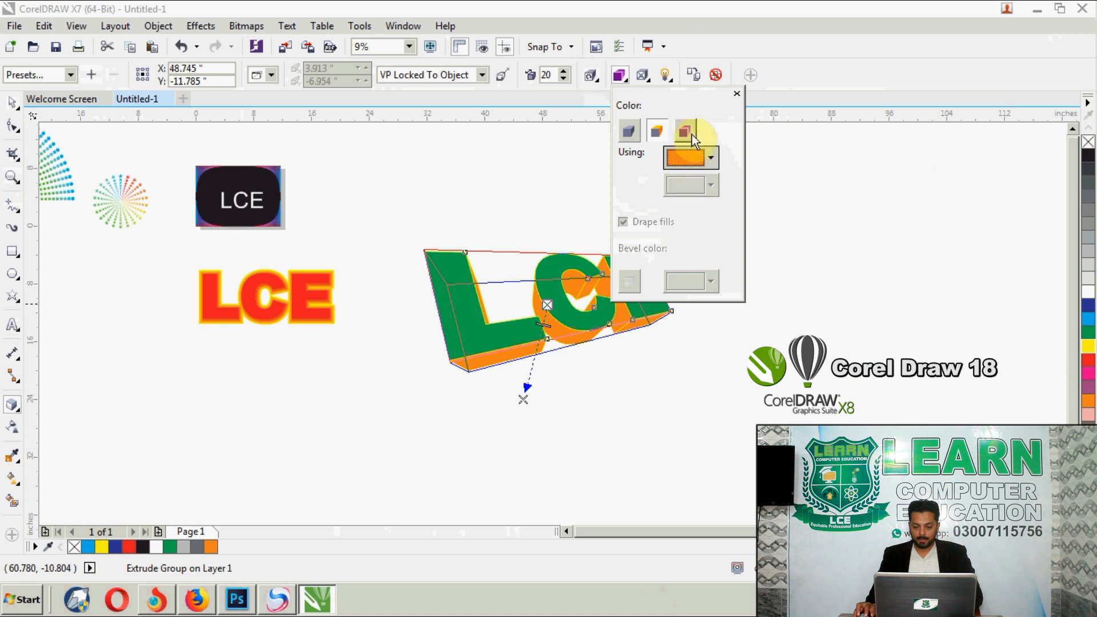
pyautogui.click(713, 162)
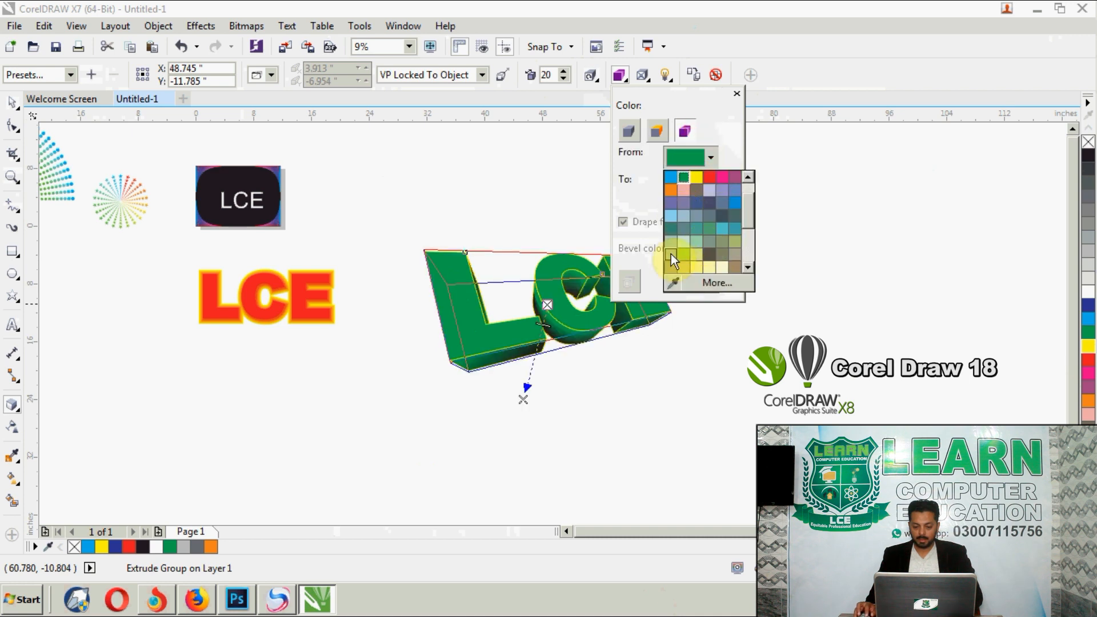
pyautogui.click(685, 257)
pyautogui.click(709, 186)
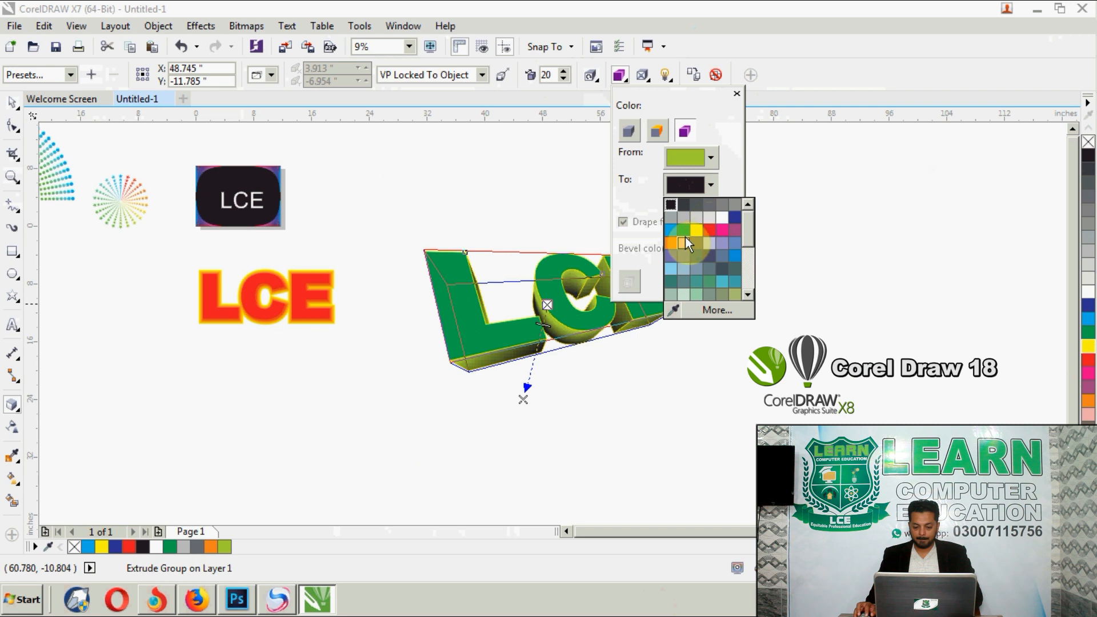
pyautogui.click(686, 243)
pyautogui.click(702, 184)
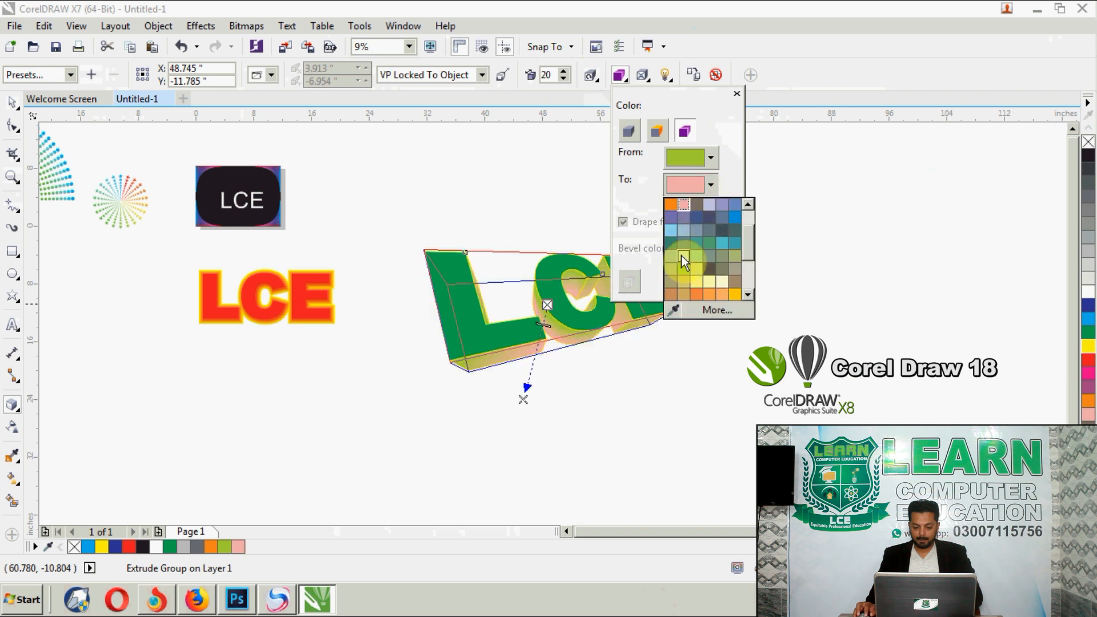
pyautogui.scroll(-2, 750, 241)
pyautogui.click(688, 229)
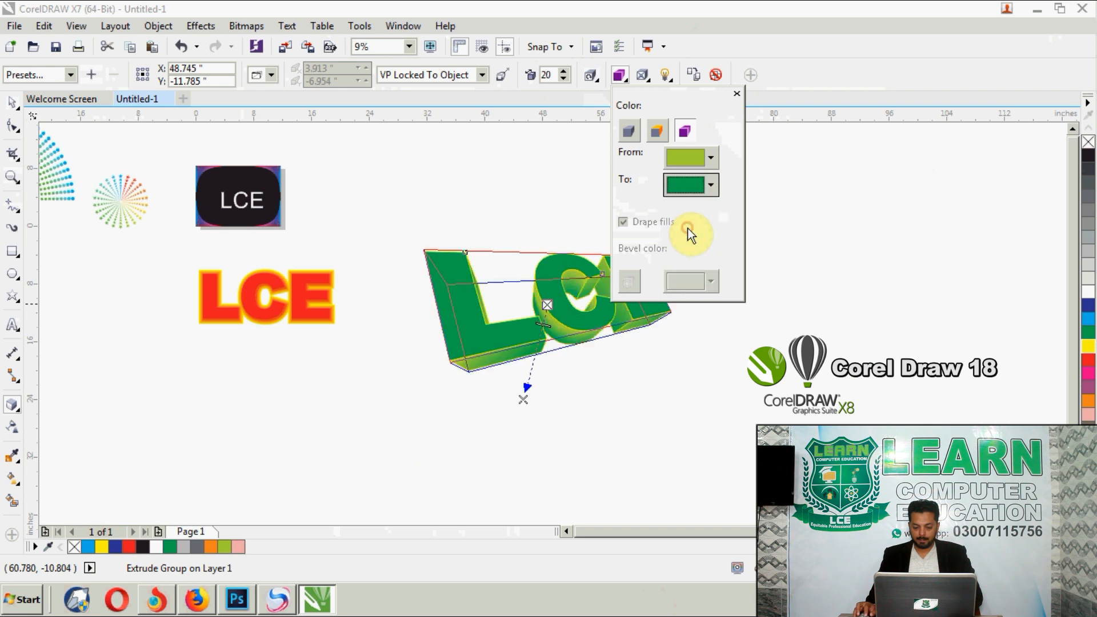
pyautogui.scroll(2, 584, 313)
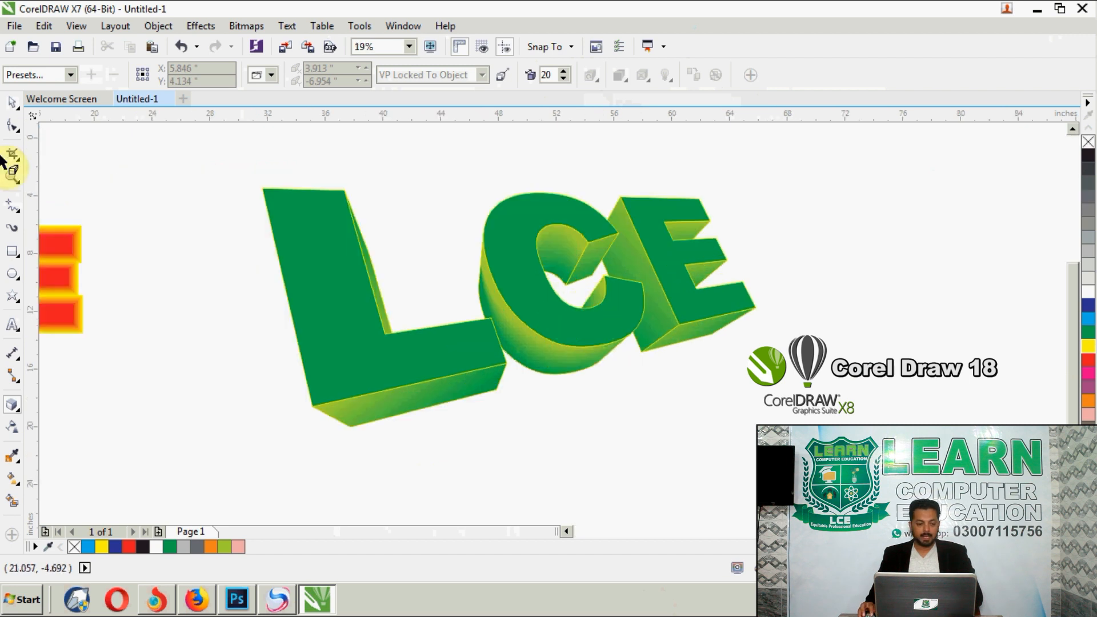
pyautogui.click(13, 103)
# Copy the white LCE text off the dark rounded card to the empty area beside it, enlarged to about 32.7 by 13.3 inches.
pyautogui.scroll(-3, 571, 297)
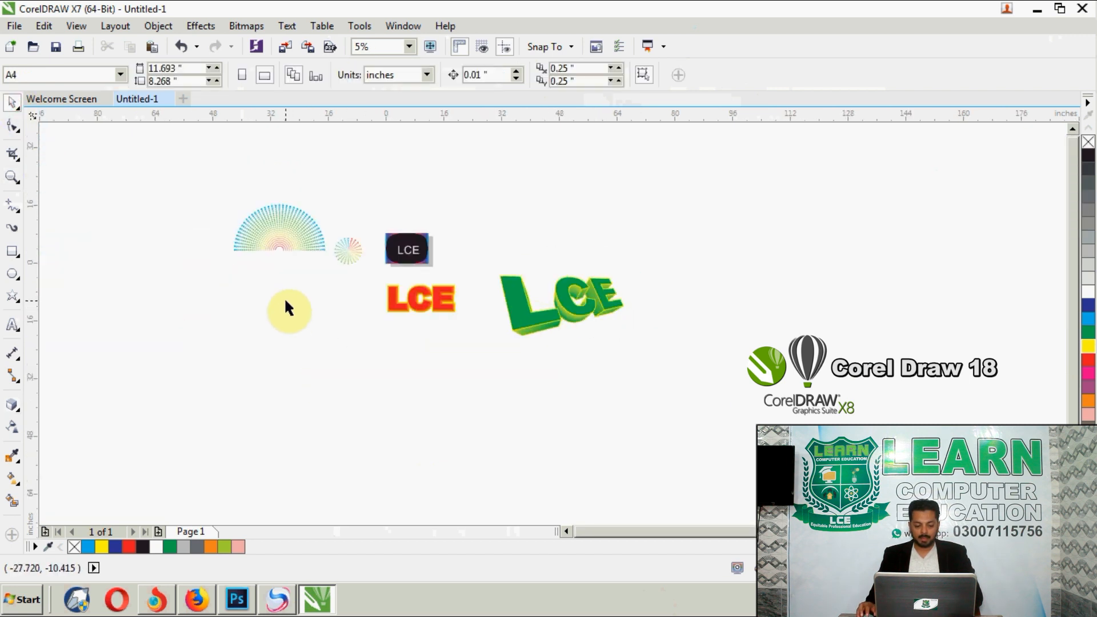
pyautogui.scroll(1, 283, 297)
pyautogui.moveTo(534, 206); pyautogui.dragTo(485, 398)
pyautogui.rightClick(267, 312)
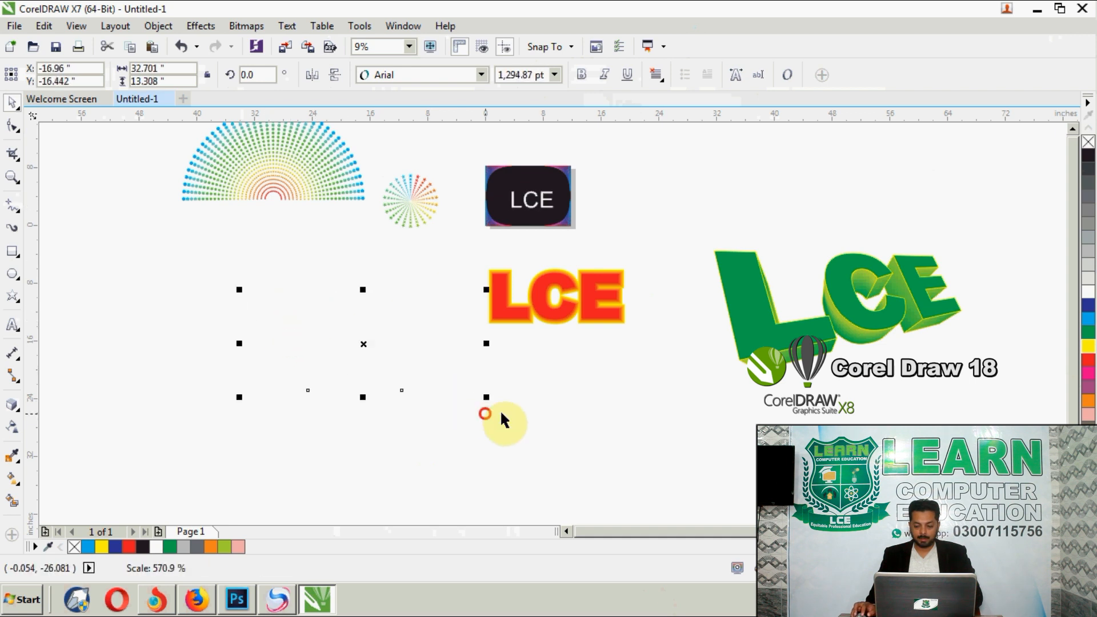
# Fill the enlarged LCE copy with green and set its font to Arial Black.
pyautogui.click(1087, 158)
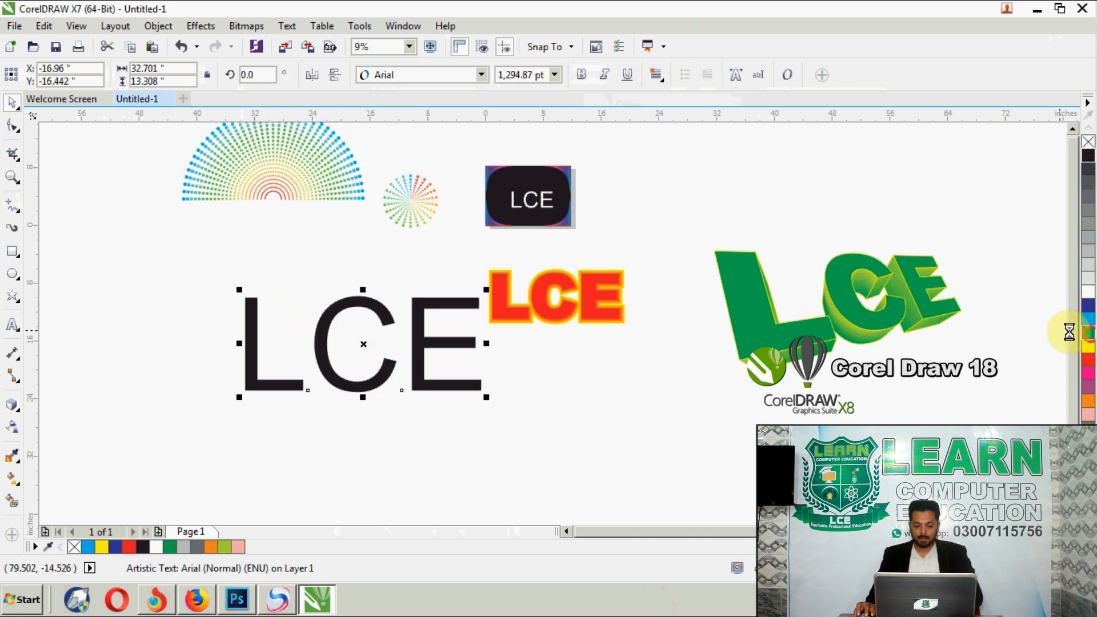
pyautogui.click(1088, 332)
pyautogui.click(475, 74)
pyautogui.click(448, 114)
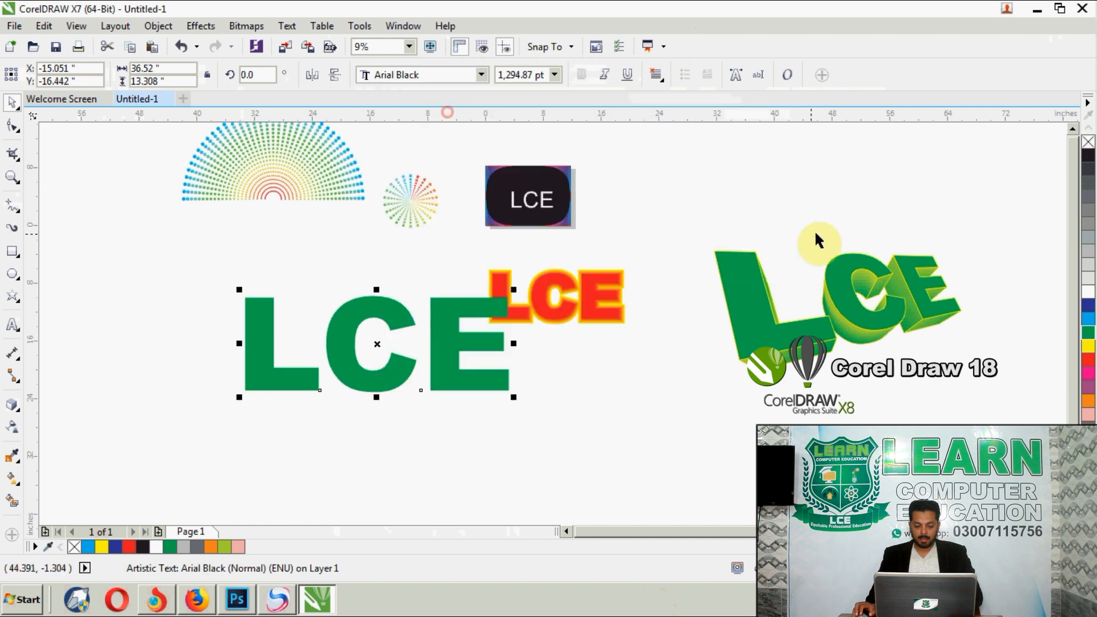
# Move the new green LCE text about 15 inches to the left, clear of the red LCE text.
pyautogui.scroll(-3, 811, 230)
pyautogui.scroll(3, 732, 273)
pyautogui.moveTo(732, 273); pyautogui.dragTo(620, 279)
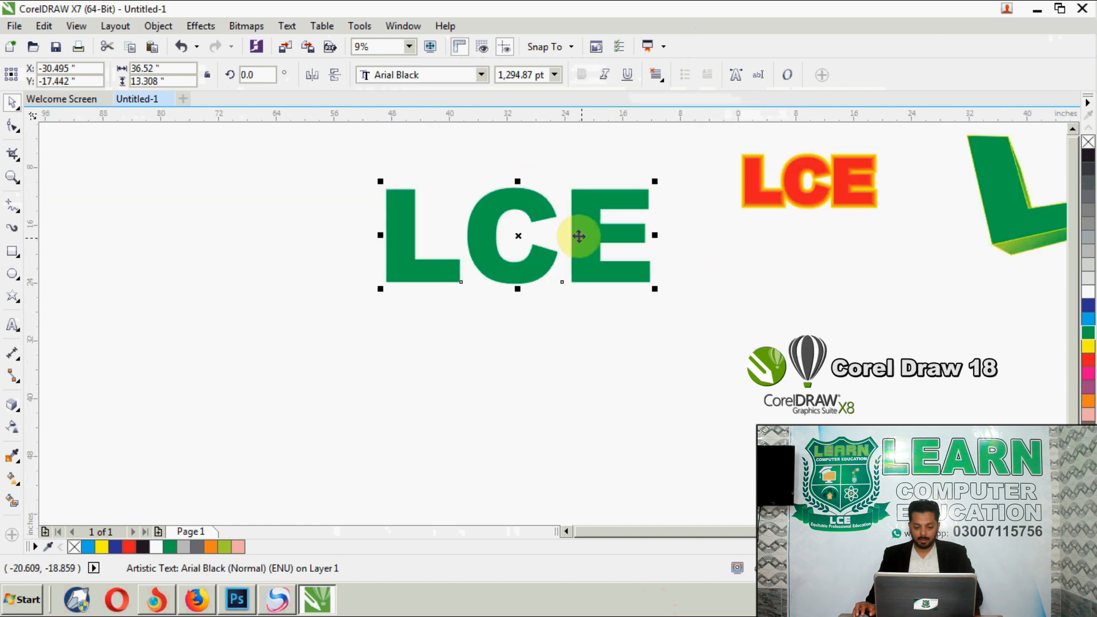
# Make a vertically mirrored copy of the new green LCE text directly beneath the original.
pyautogui.moveTo(518, 177); pyautogui.dragTo(517, 287)
pyautogui.click(518, 196)
pyautogui.moveTo(517, 183); pyautogui.dragTo(519, 311)
pyautogui.rightClick(519, 311)
pyautogui.click(710, 361)
pyautogui.click(587, 311)
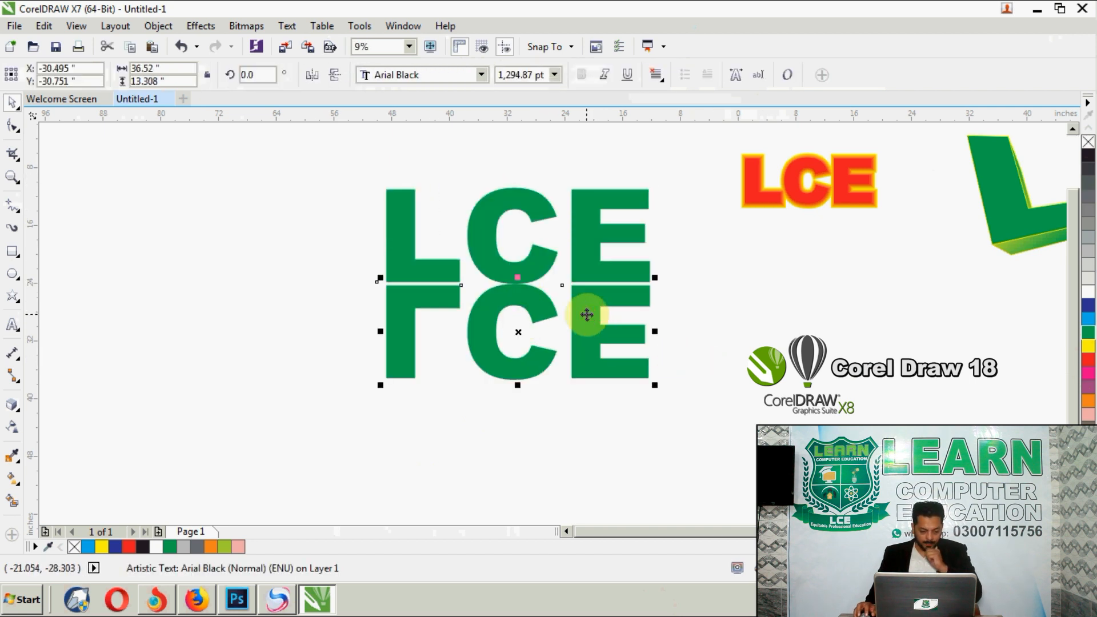
# Apply a vertical linear transparency to the mirrored LCE copy, fading it out downward as a reflection, and deselect it.
pyautogui.click(12, 427)
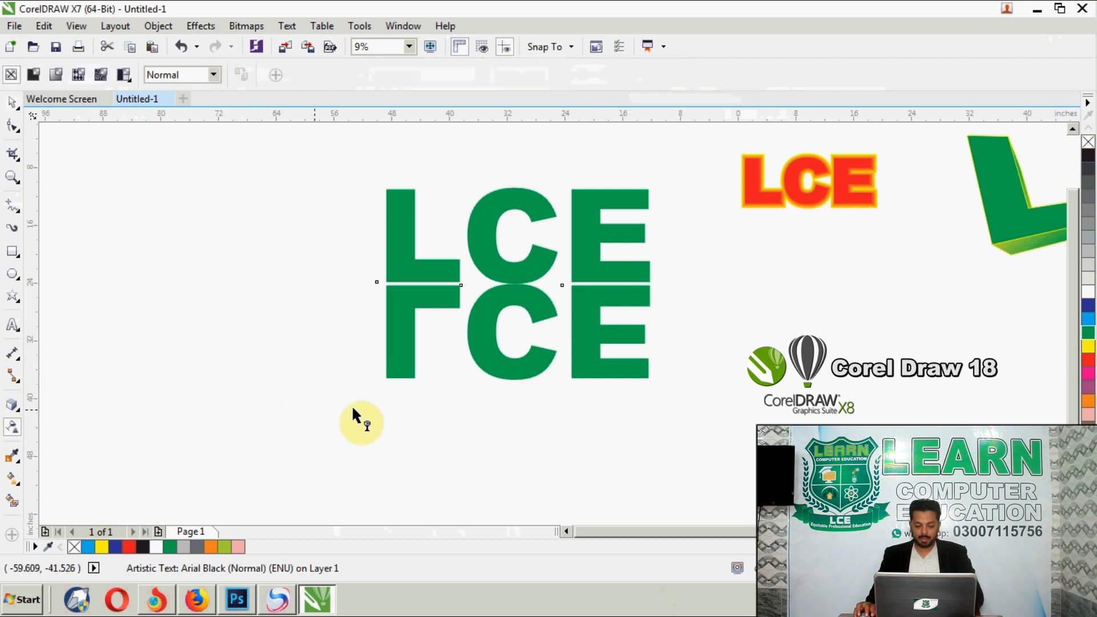
pyautogui.moveTo(534, 323); pyautogui.dragTo(534, 414)
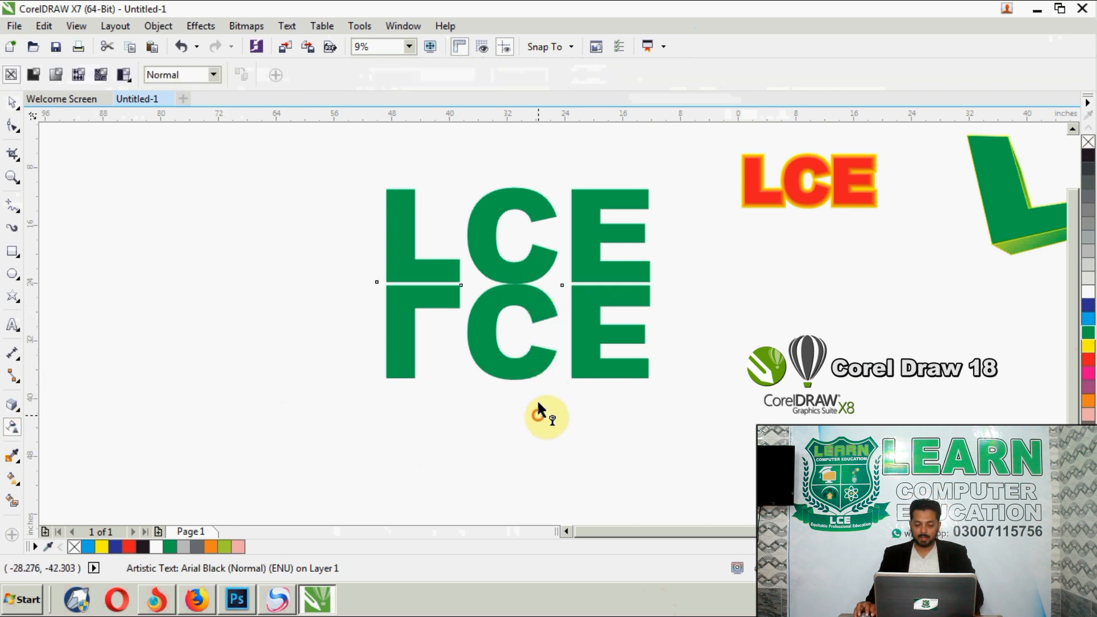
pyautogui.moveTo(533, 299); pyautogui.dragTo(533, 240)
pyautogui.moveTo(534, 414); pyautogui.dragTo(534, 354)
pyautogui.moveTo(533, 237); pyautogui.dragTo(533, 169)
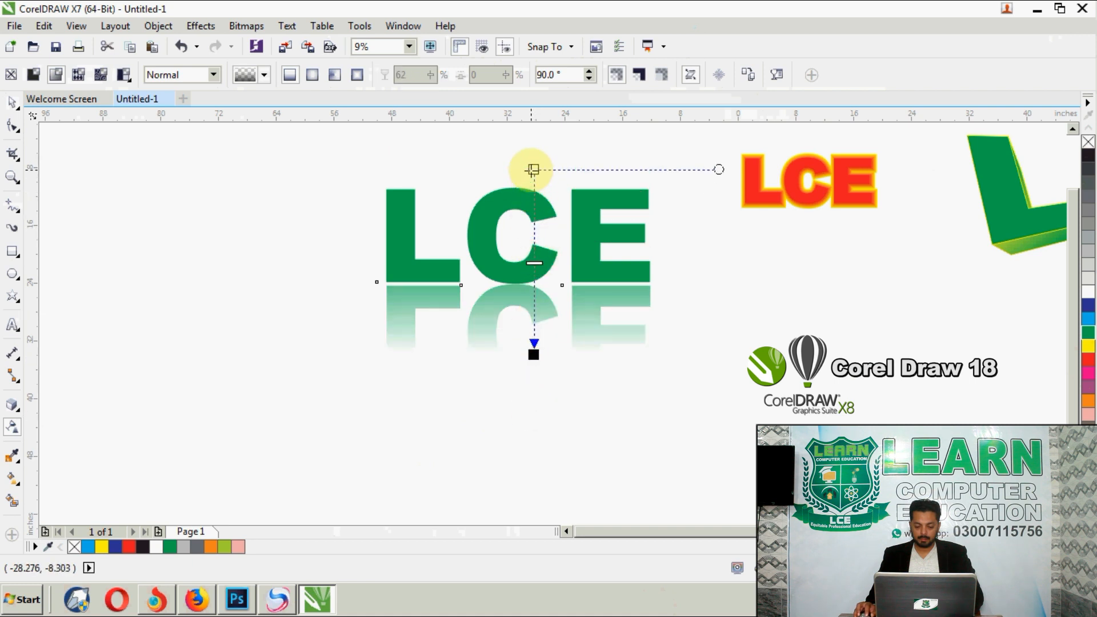
pyautogui.click(13, 102)
pyautogui.click(110, 155)
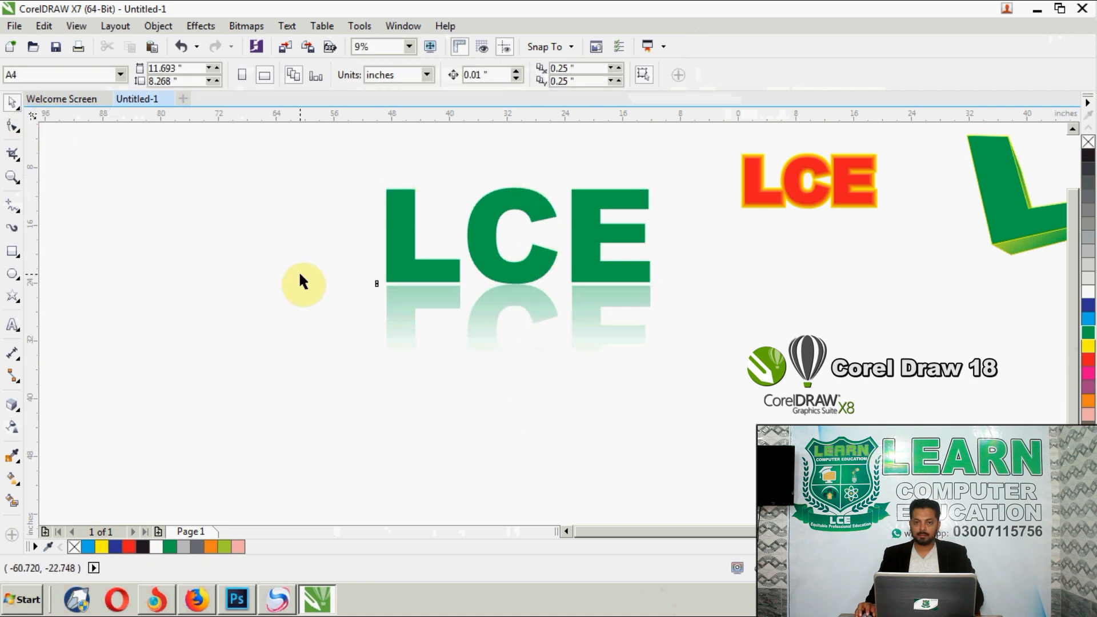
# Nudge the mirrored LCE reflection up about 0.22 inches, closer to the original text.
pyautogui.click(423, 297)
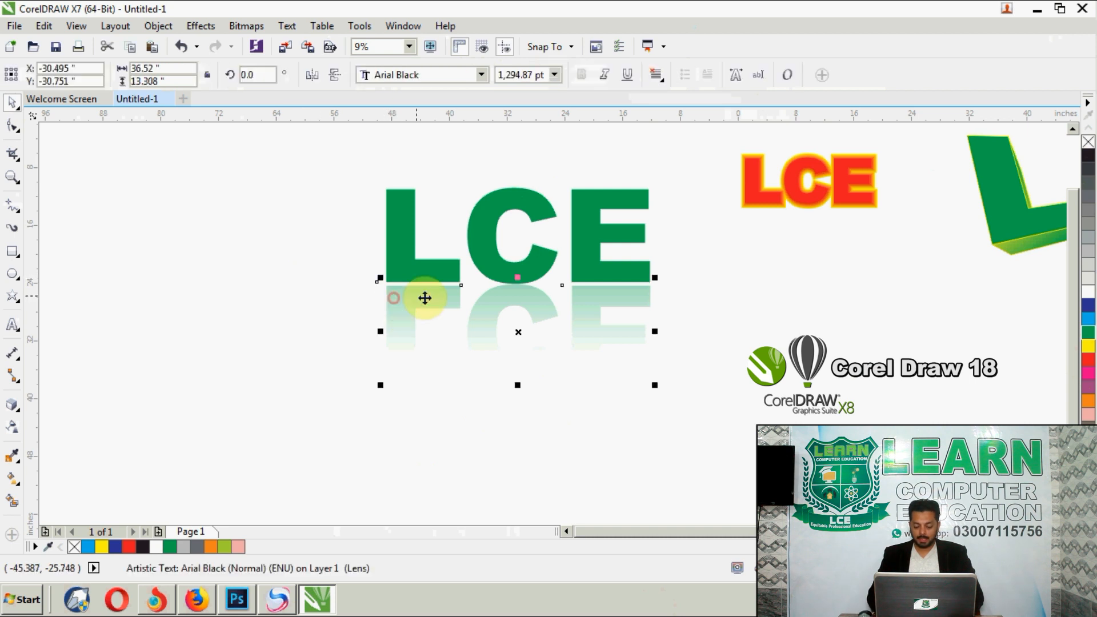
pyautogui.press('Up')
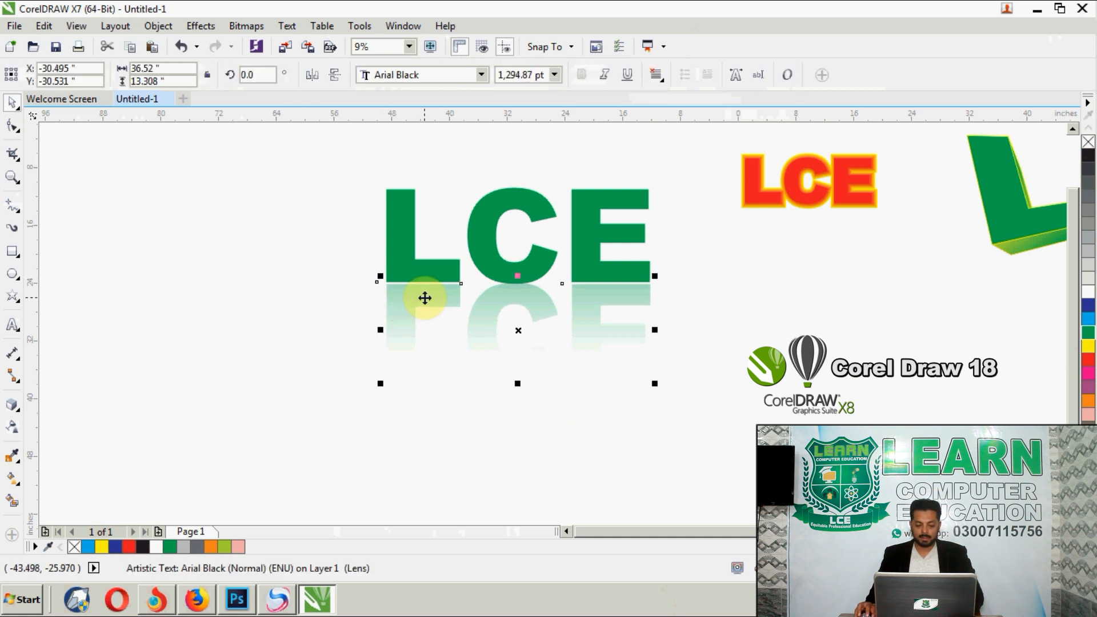
# Apply a linear fountain fill to the upper LCE text, running downward at about 264 degrees.
pyautogui.click(384, 236)
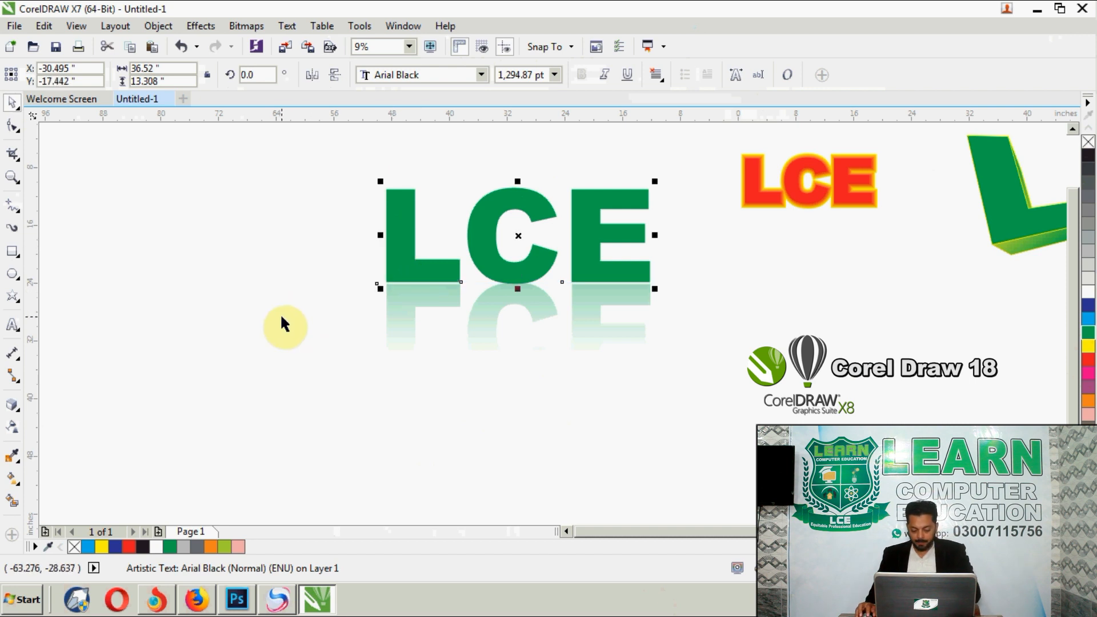
pyautogui.press('F11')
pyautogui.moveTo(463, 42); pyautogui.dragTo(955, 86)
pyautogui.moveTo(654, 194); pyautogui.dragTo(620, 305)
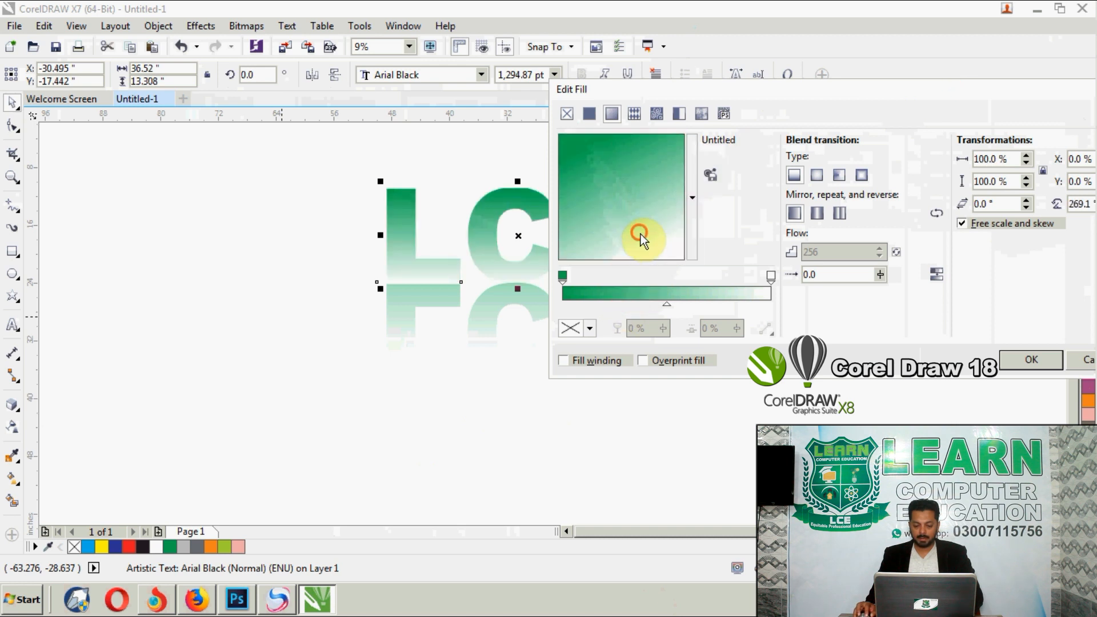
pyautogui.moveTo(619, 257); pyautogui.dragTo(615, 250)
# Colour the upper LCE text's gradient from dark green to lime green (C49 M0 Y100 K0) and apply the fill.
pyautogui.click(563, 278)
pyautogui.click(590, 328)
pyautogui.click(637, 455)
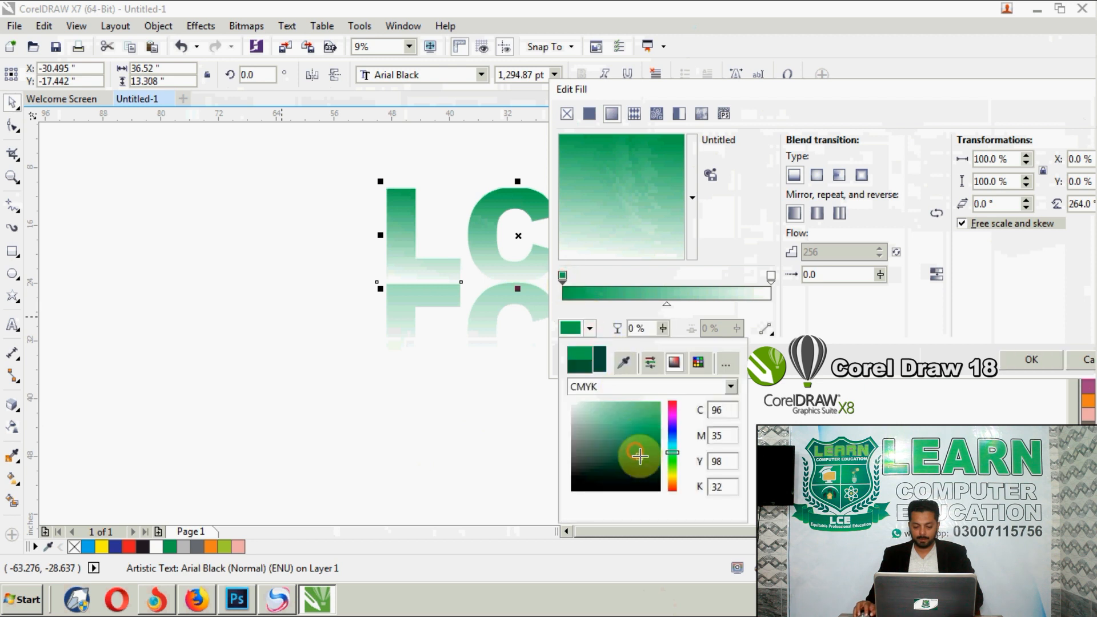
pyautogui.click(773, 272)
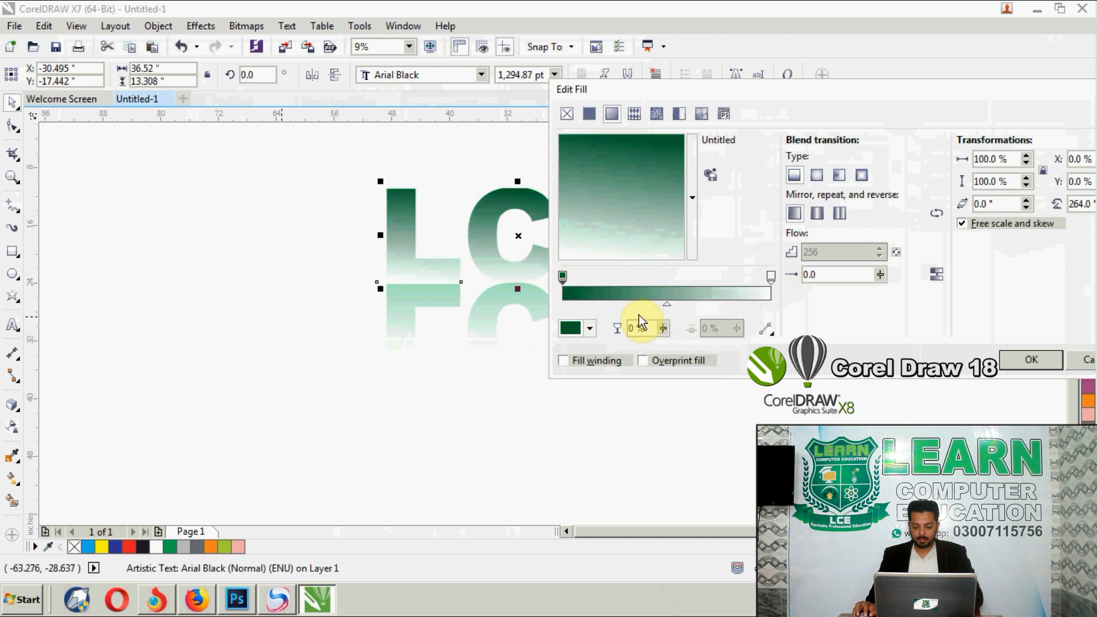
pyautogui.click(590, 335)
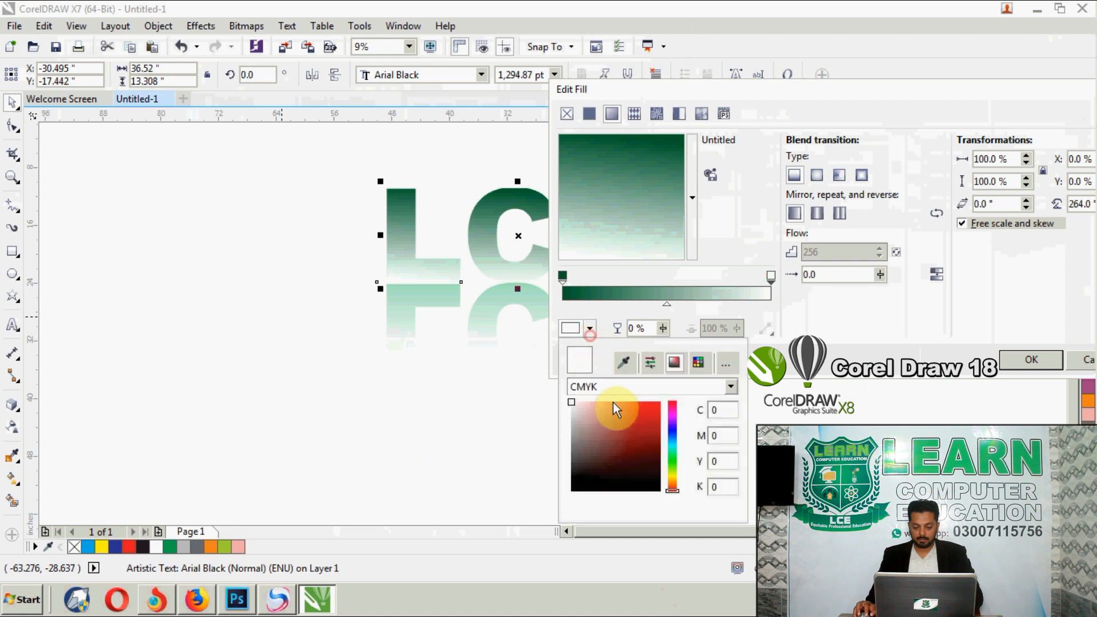
pyautogui.moveTo(613, 403); pyautogui.dragTo(675, 394)
pyautogui.click(676, 468)
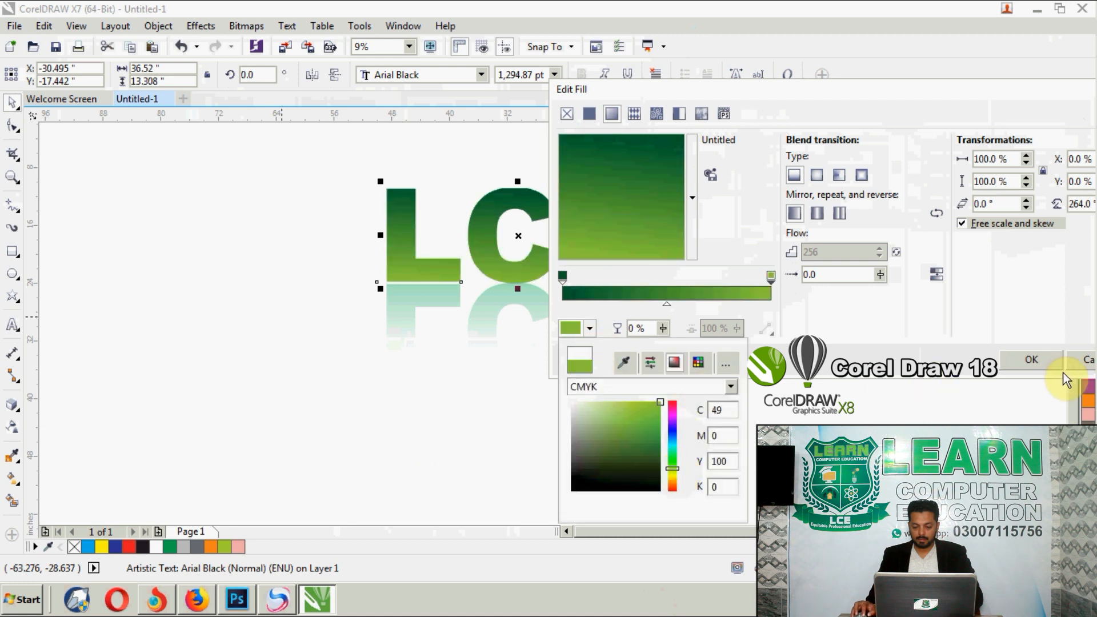
pyautogui.click(1037, 361)
pyautogui.click(1037, 361)
pyautogui.click(496, 197)
pyautogui.scroll(2, 496, 197)
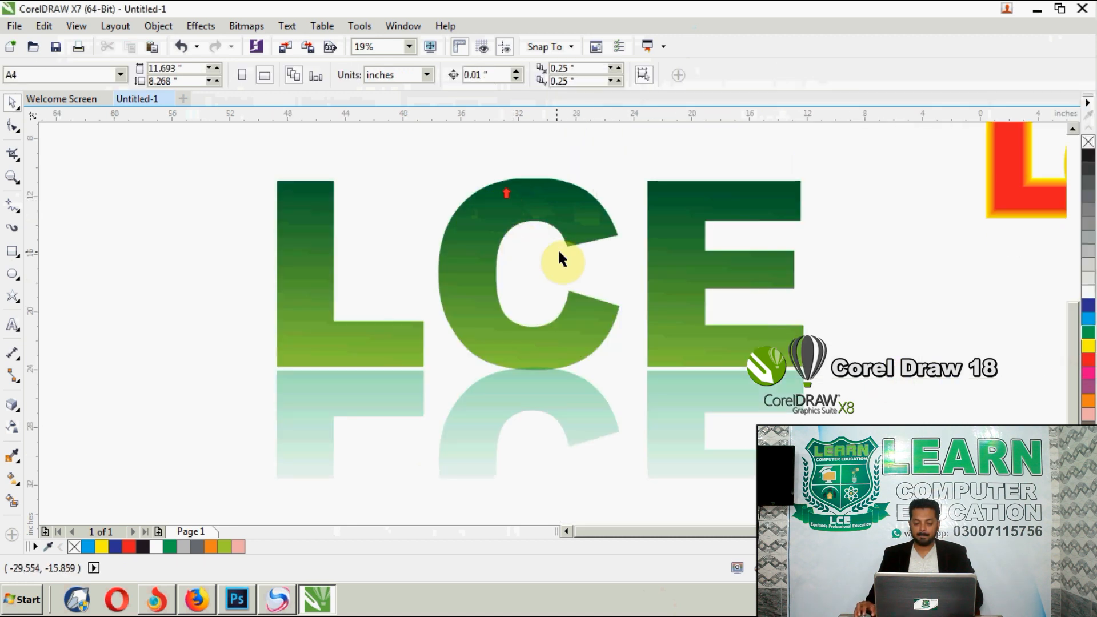
# Try the Retro Circles vector, Grey Brick bitmap, and two-colour dot and spade pattern fills on the upper LCE text.
pyautogui.click(578, 216)
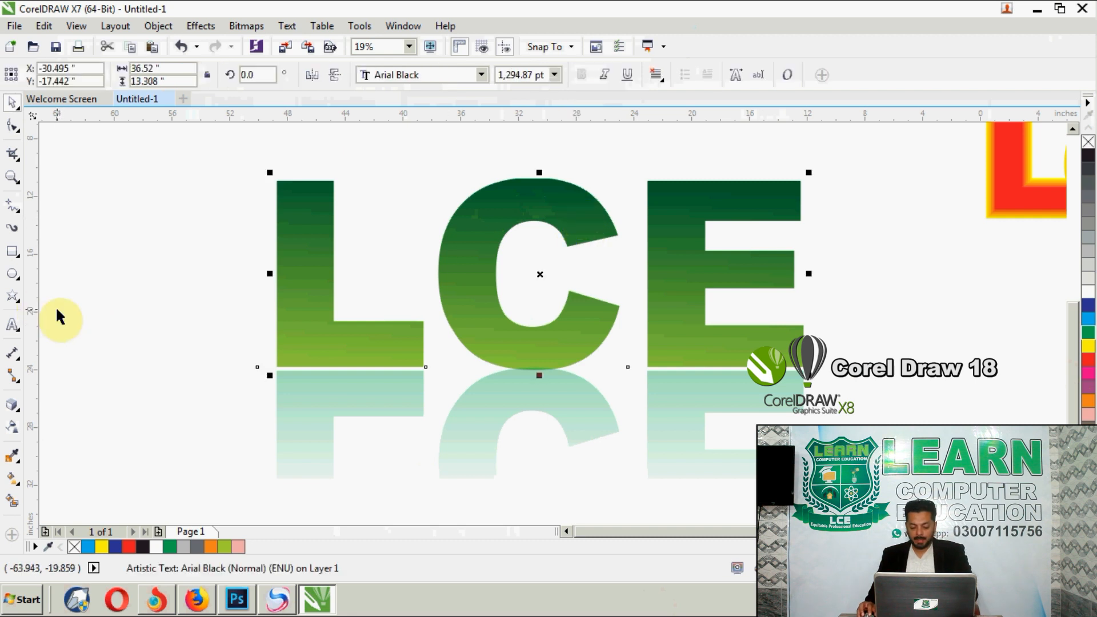
pyautogui.press('F11')
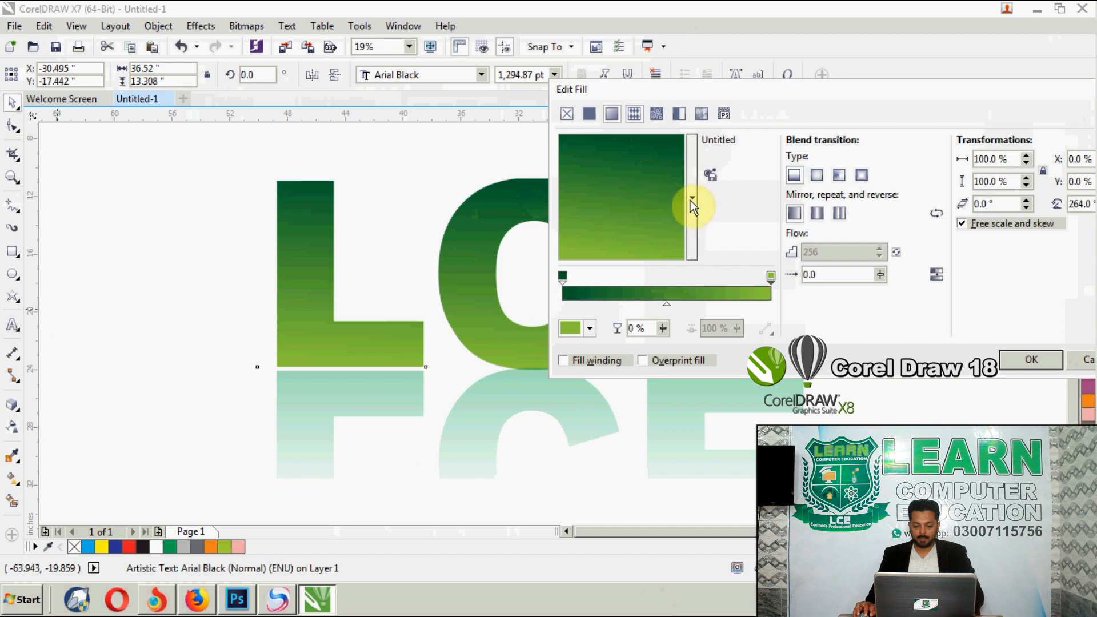
pyautogui.click(657, 114)
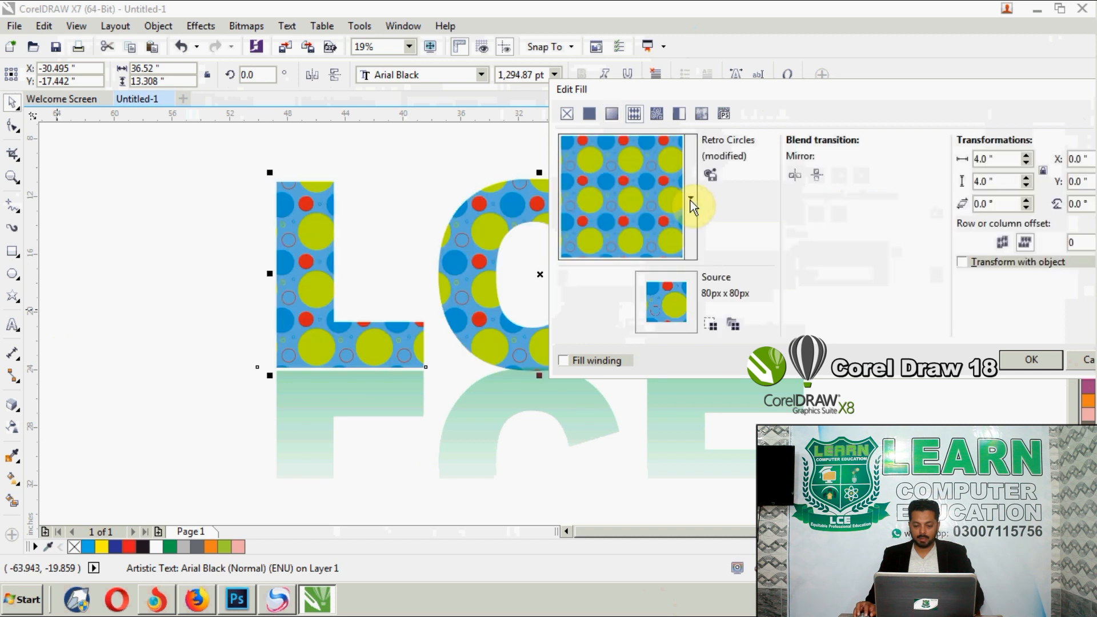
pyautogui.click(651, 116)
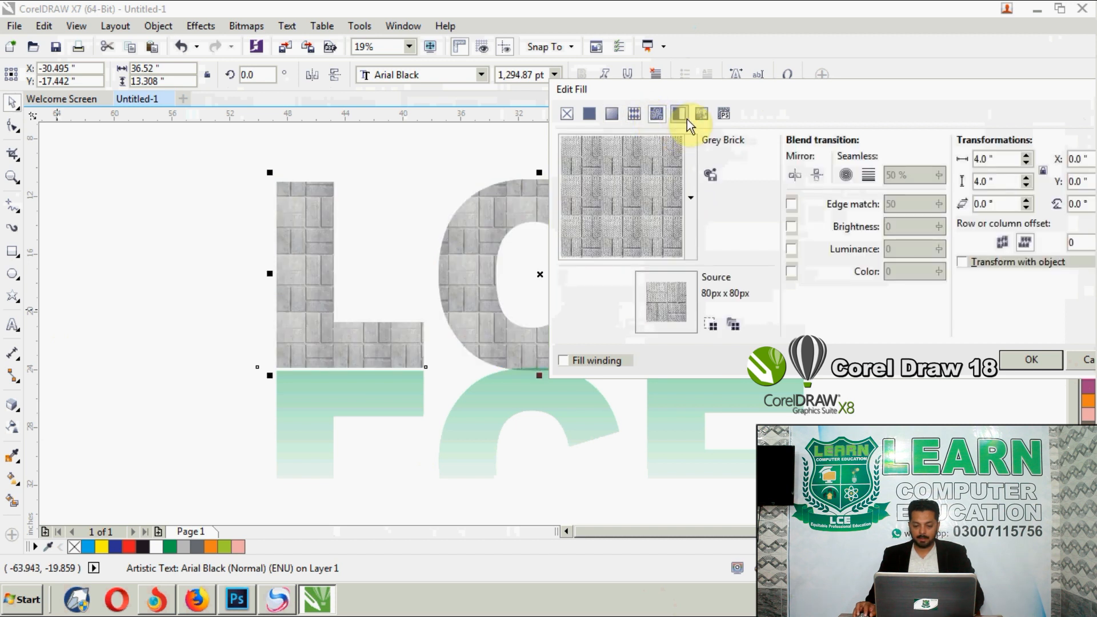
pyautogui.click(678, 115)
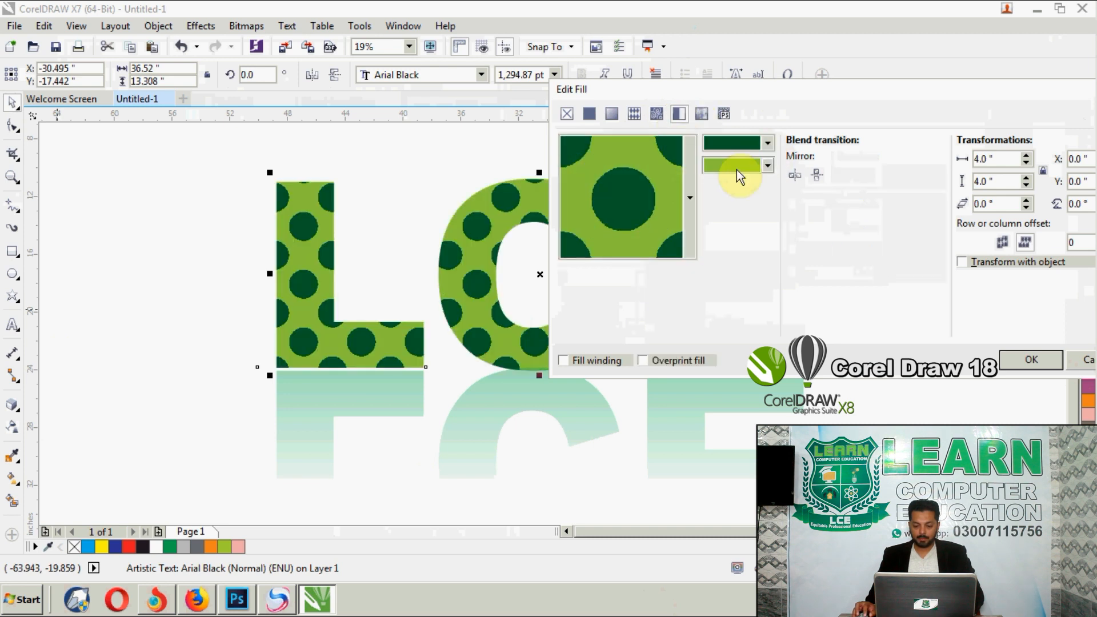
pyautogui.click(692, 176)
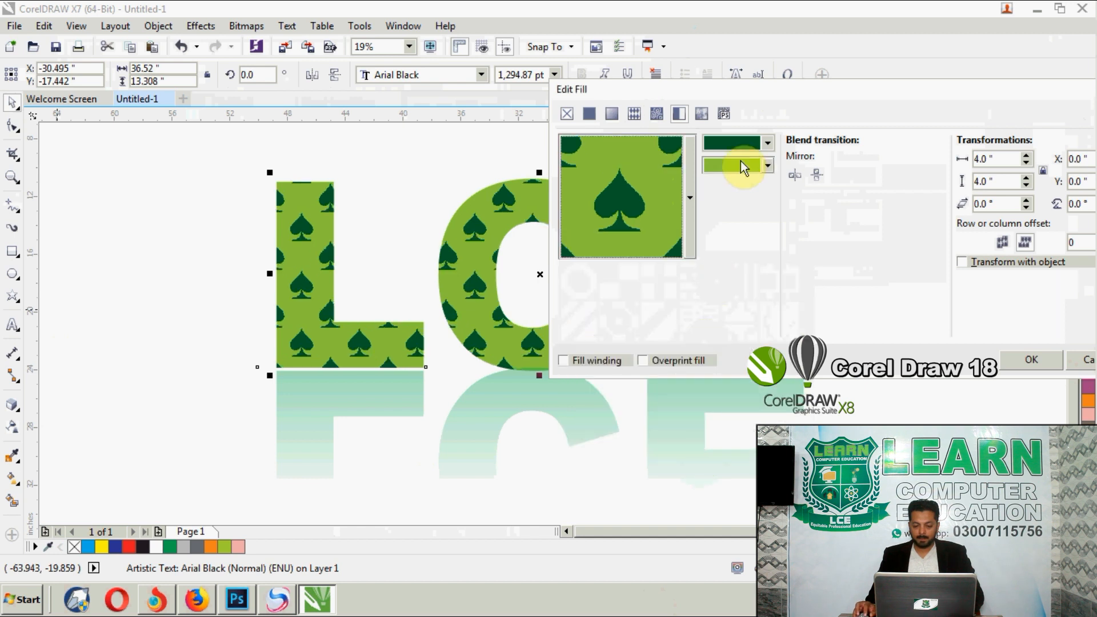
# Fill the upper LCE text with the blue Troubled water texture from the Samples library and apply it.
pyautogui.click(706, 112)
pyautogui.click(692, 189)
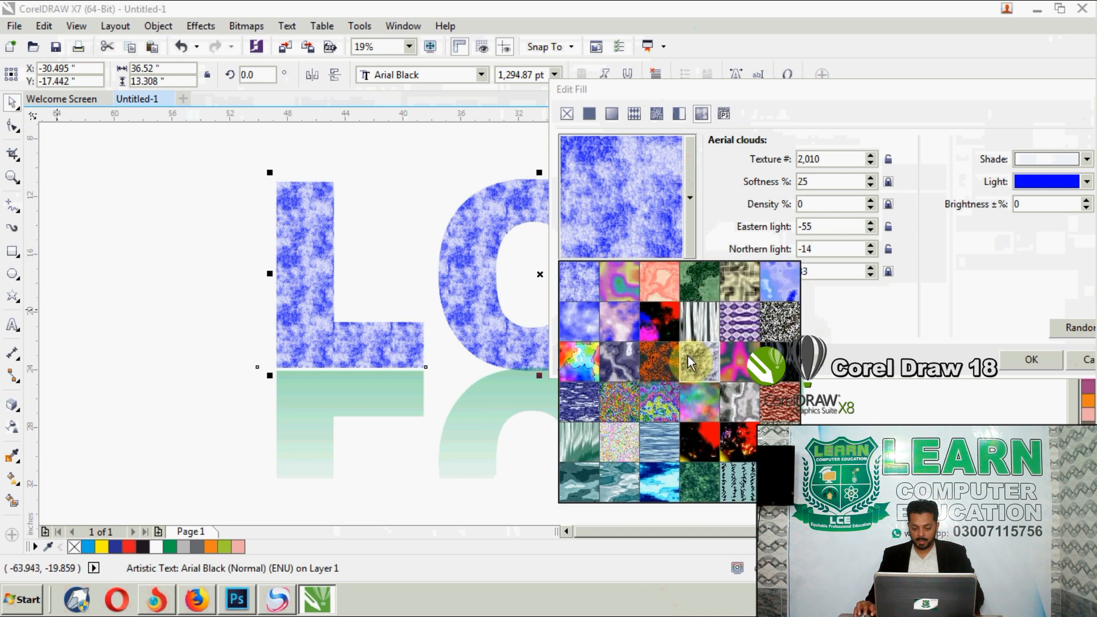
pyautogui.click(670, 488)
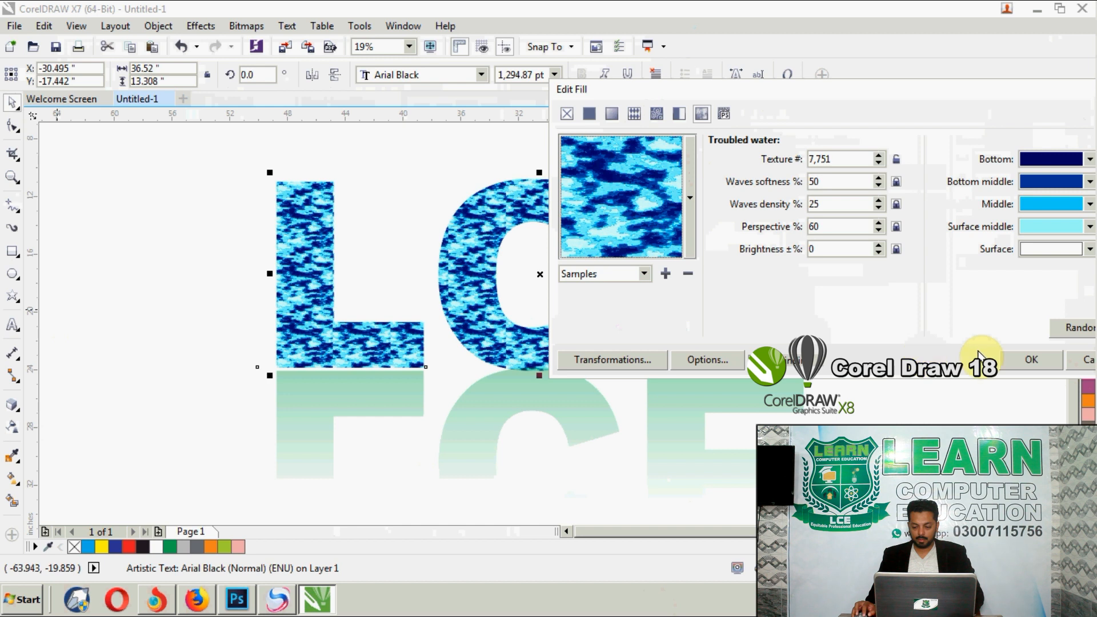
pyautogui.click(1030, 359)
pyautogui.scroll(-2, 709, 263)
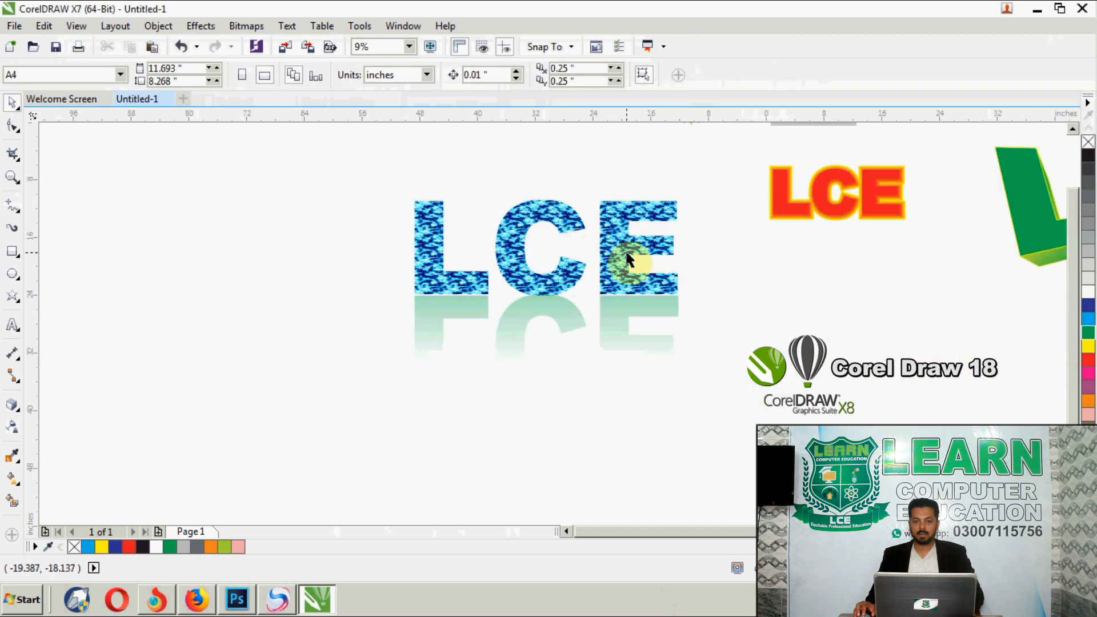